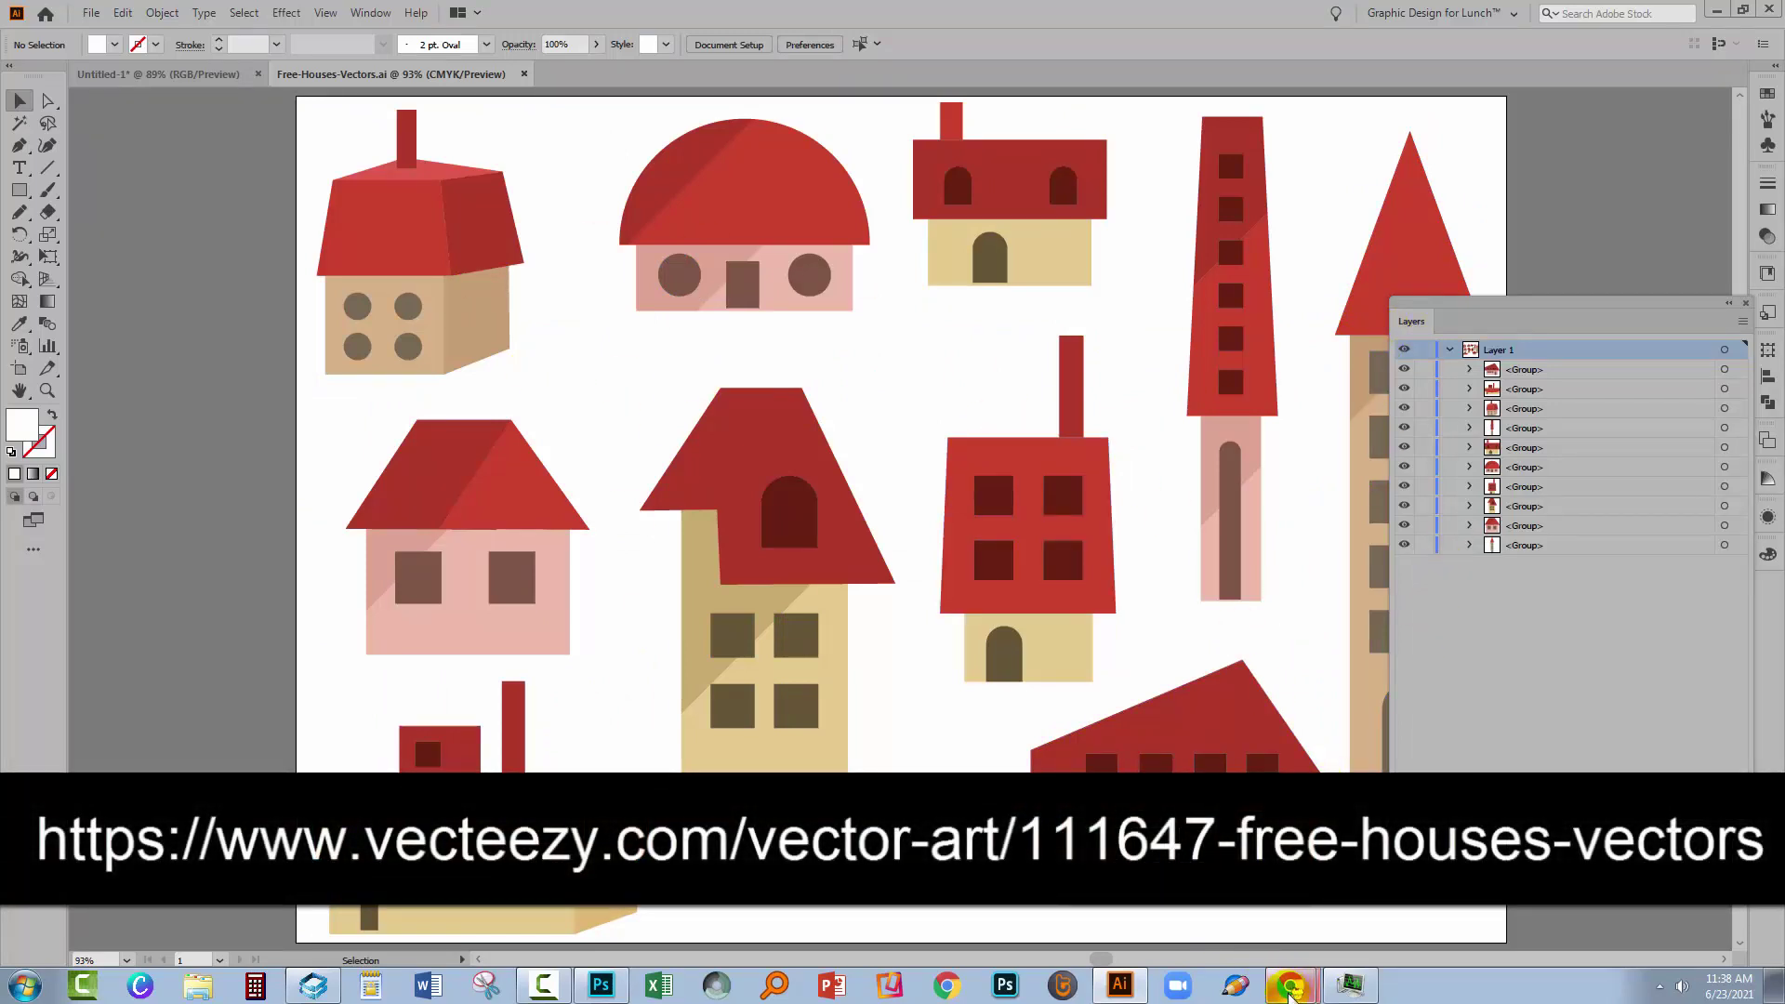
Show Chrome's open windows from the taskbar to reach the Vecteezy houses page
left_click(1291, 994)
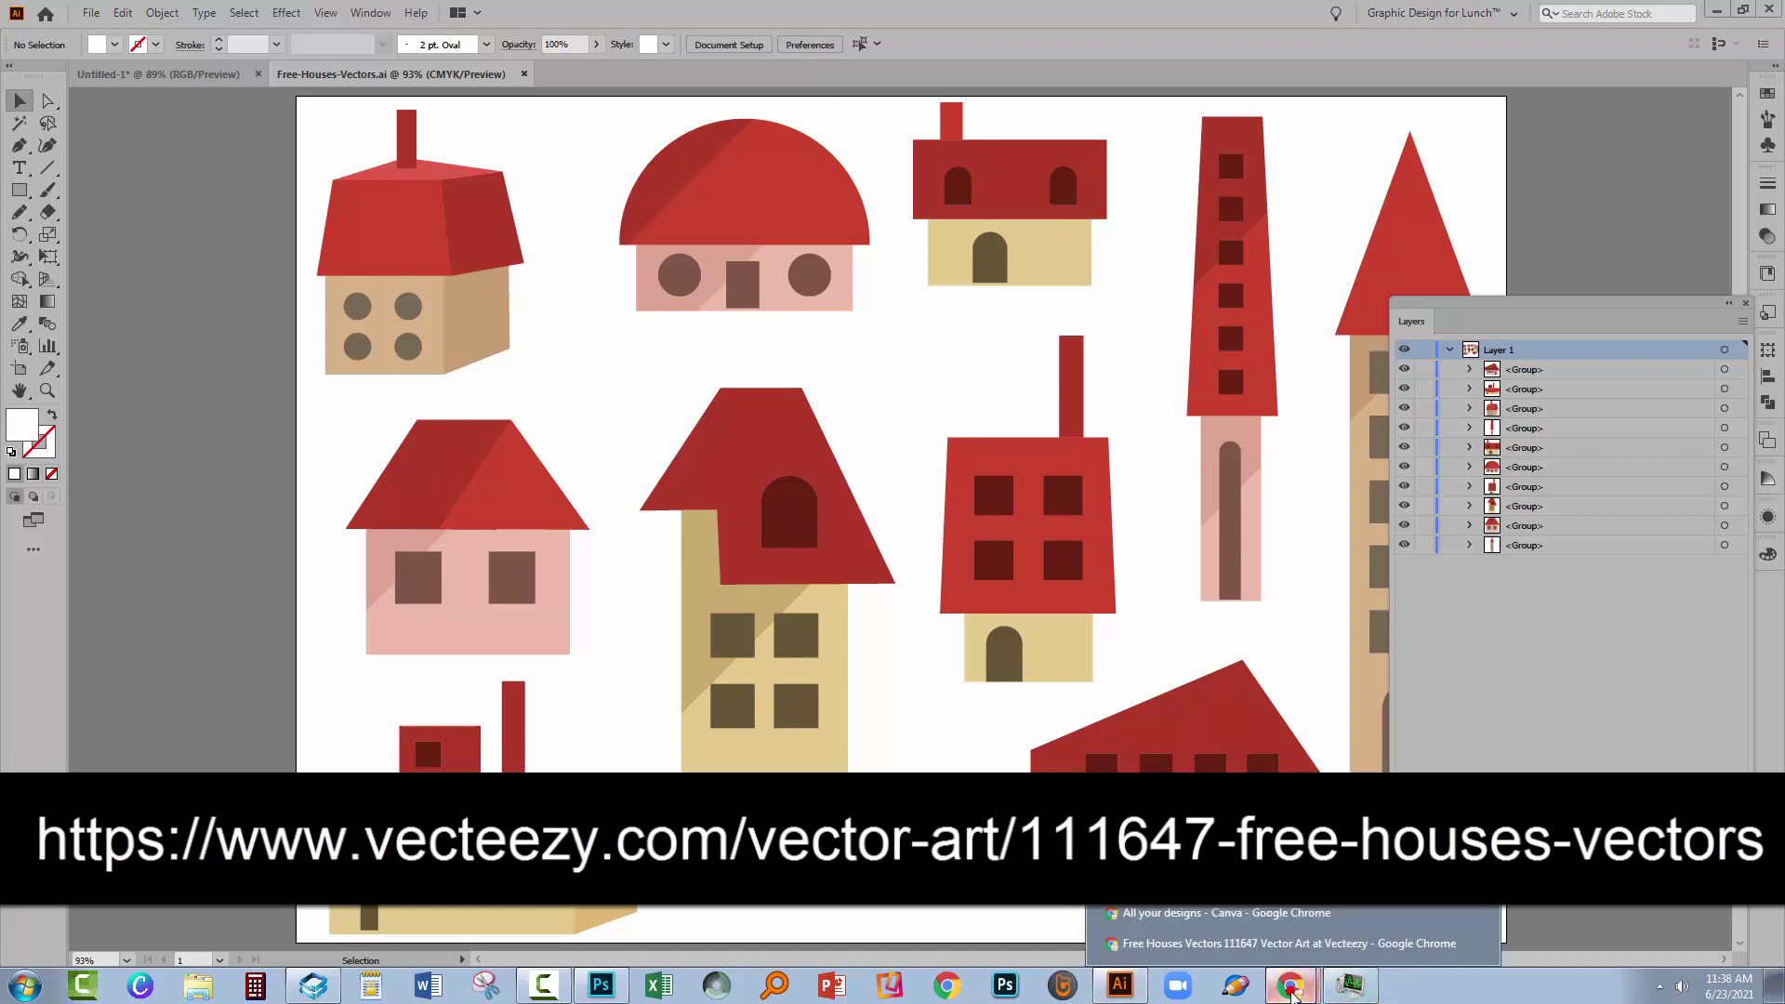
Bring the Vecteezy Free Houses Vectors page forward and review its free attribution license
left_click(1245, 943)
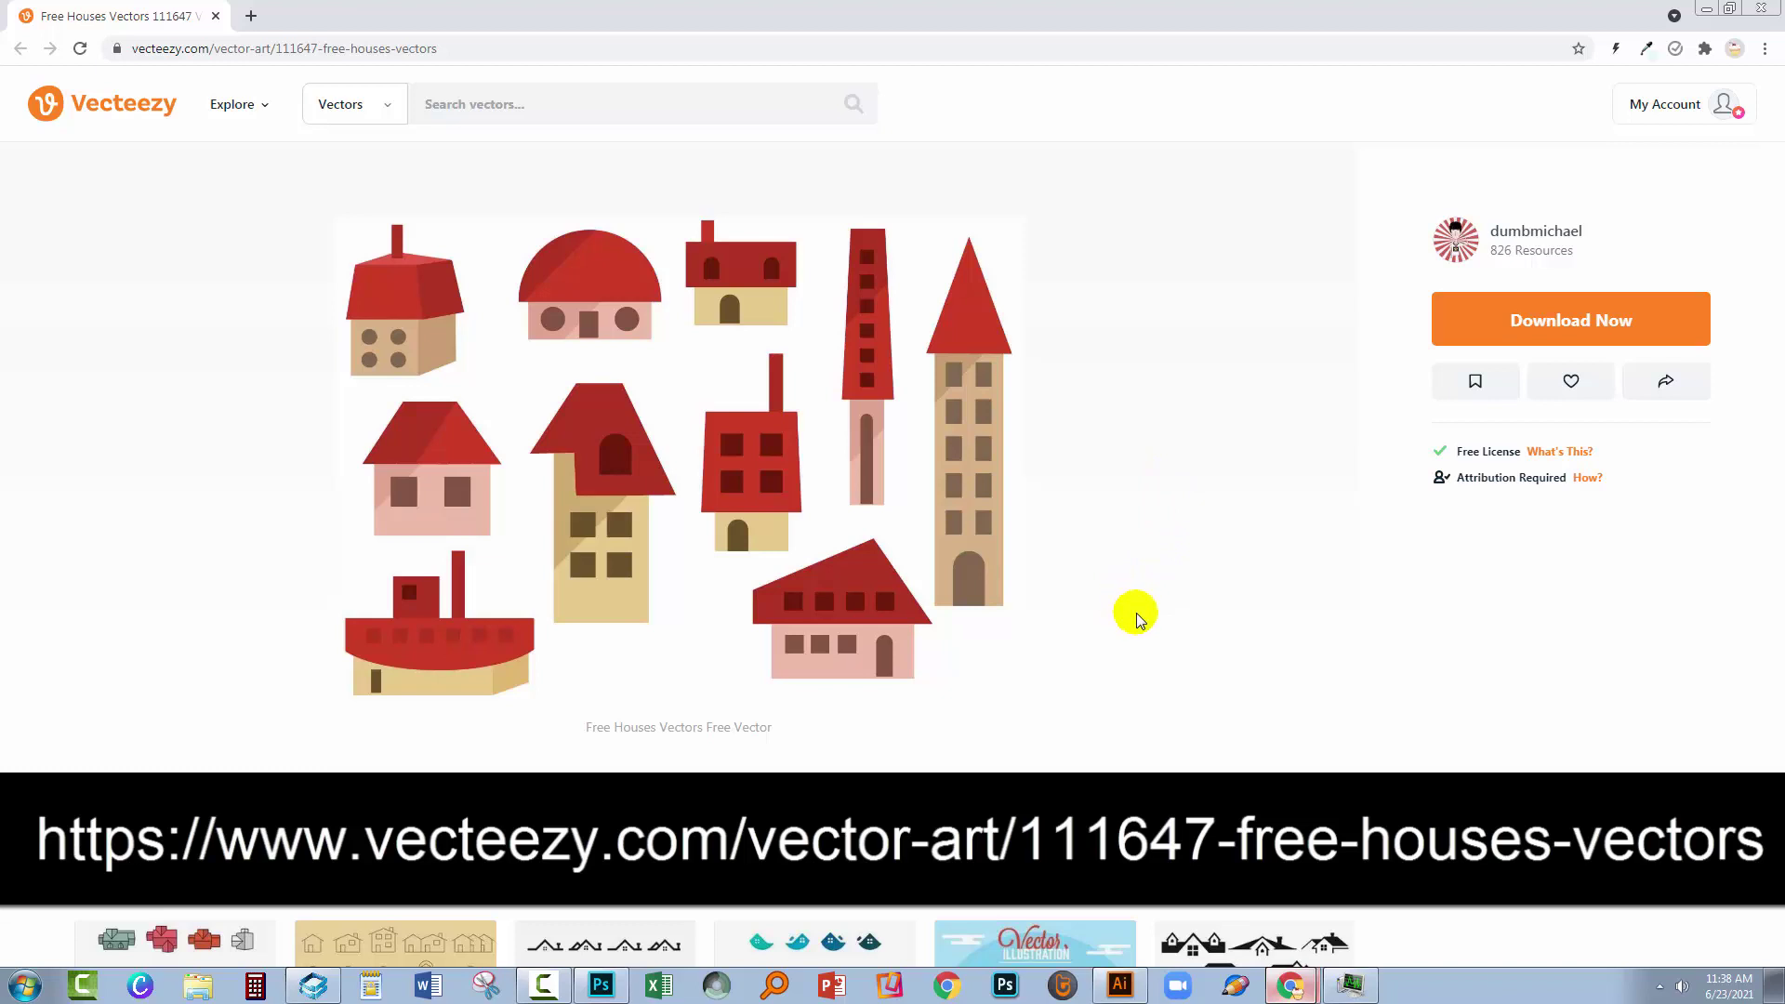
mouse_move(1255, 994)
mouse_move(1122, 992)
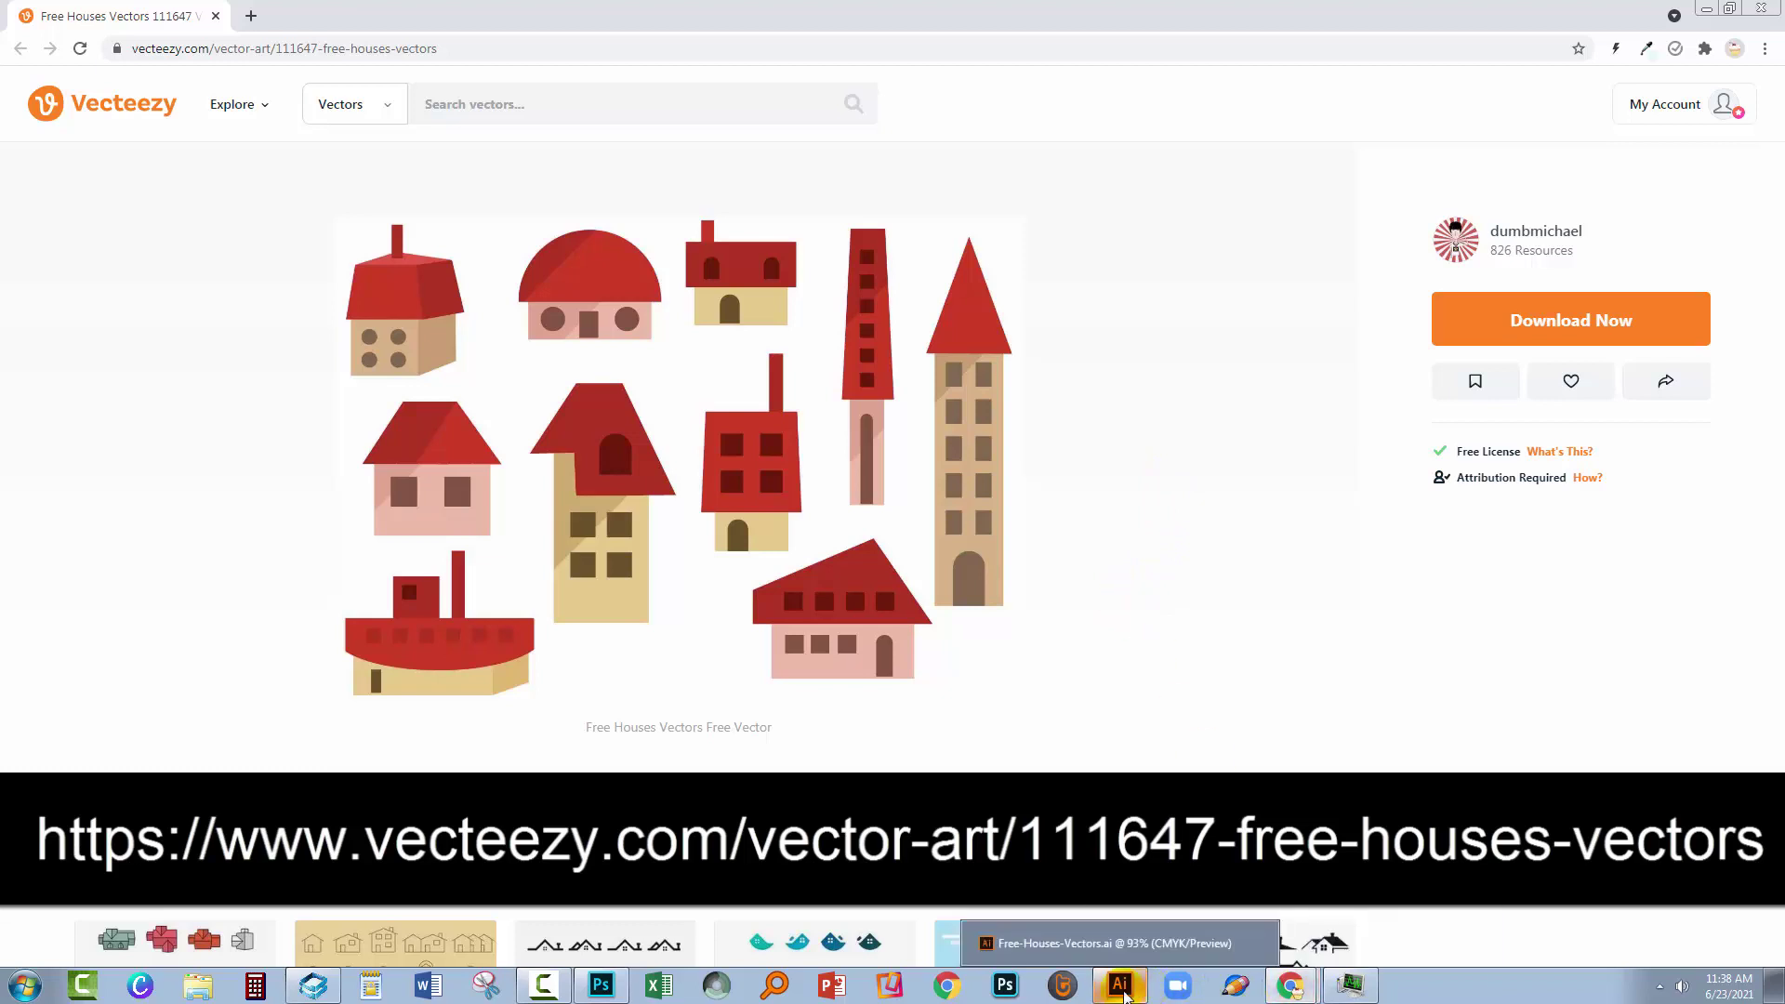
Return to Illustrator and compare the Untitled-1 pattern document with the house vectors file
left_click(1122, 992)
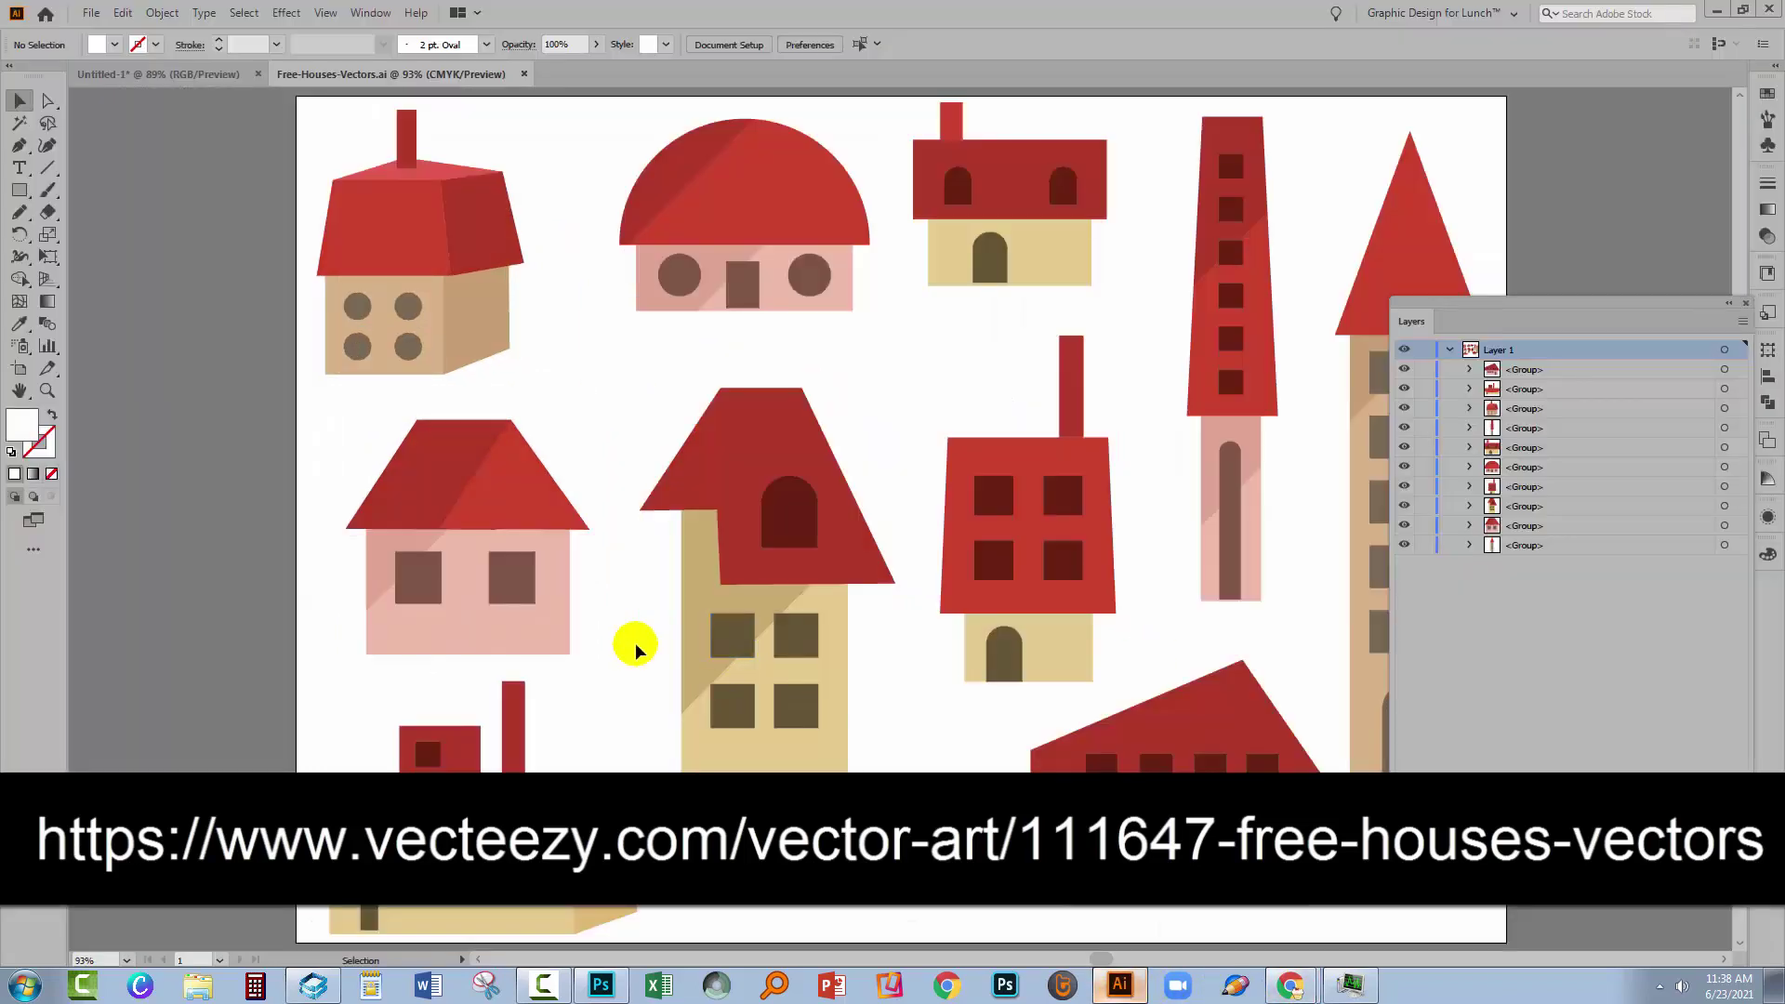
left_click(193, 74)
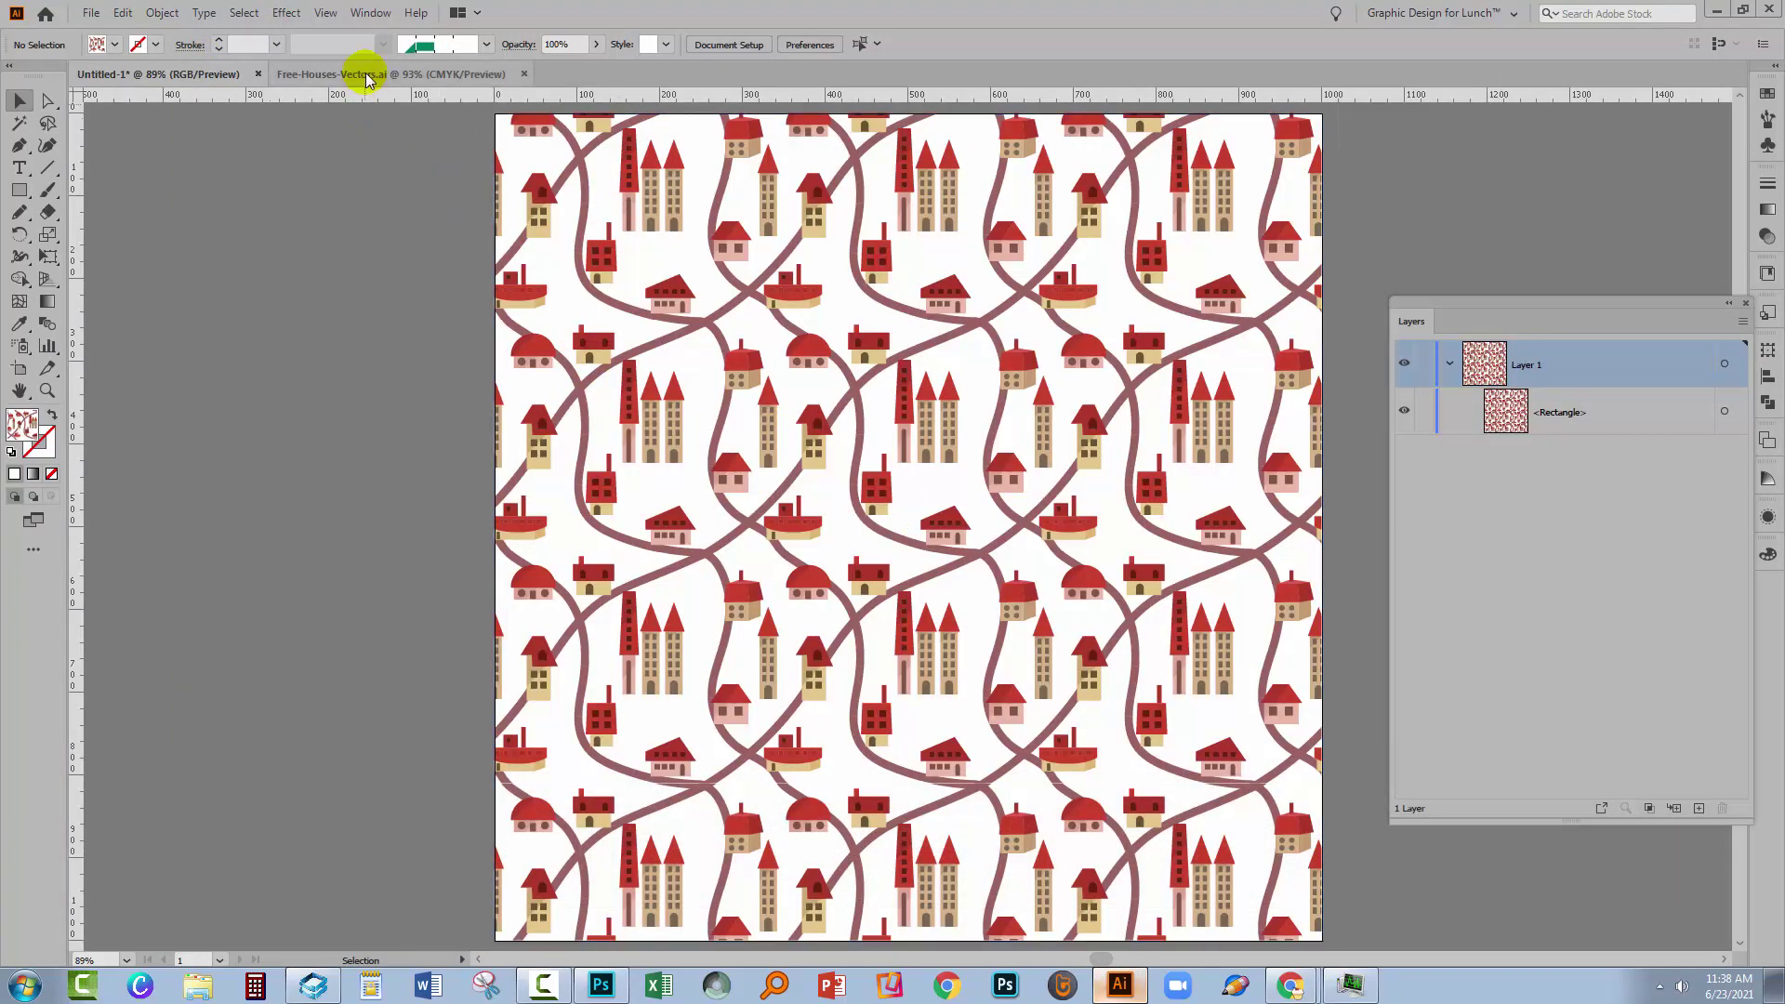
left_click(363, 74)
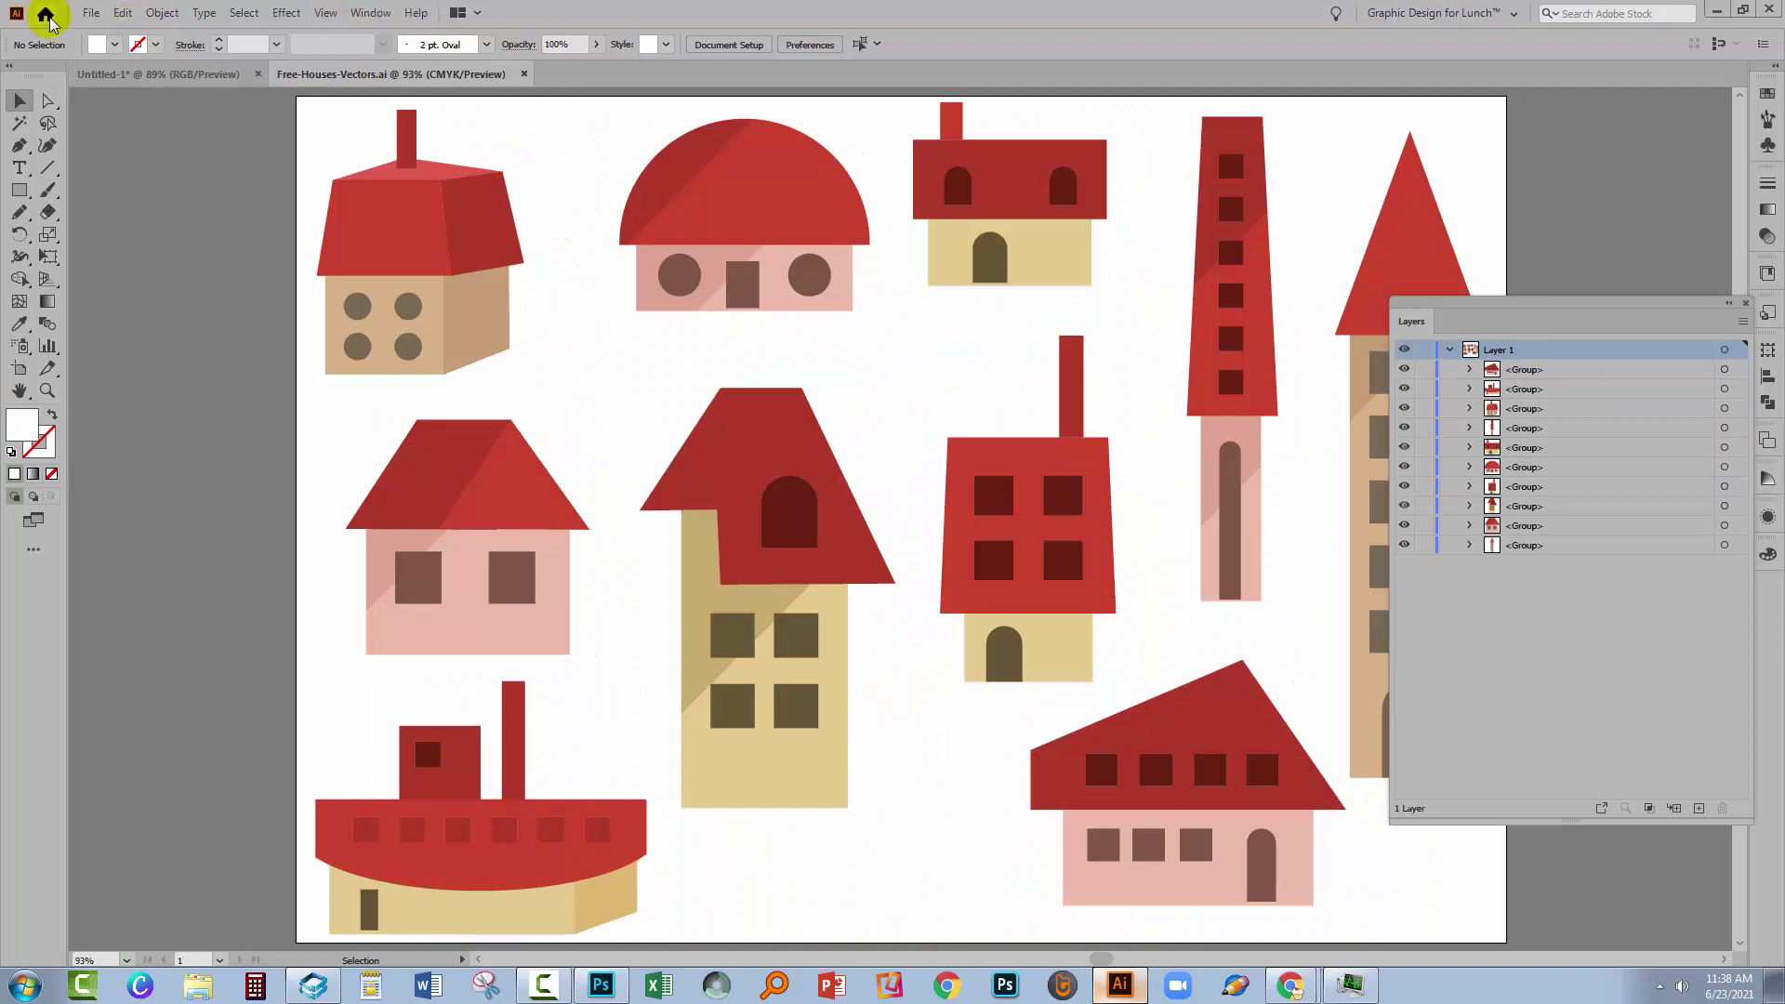
Create a new blank 1000 × 1000 px RGB document with Ctrl+N
left_click(90, 15)
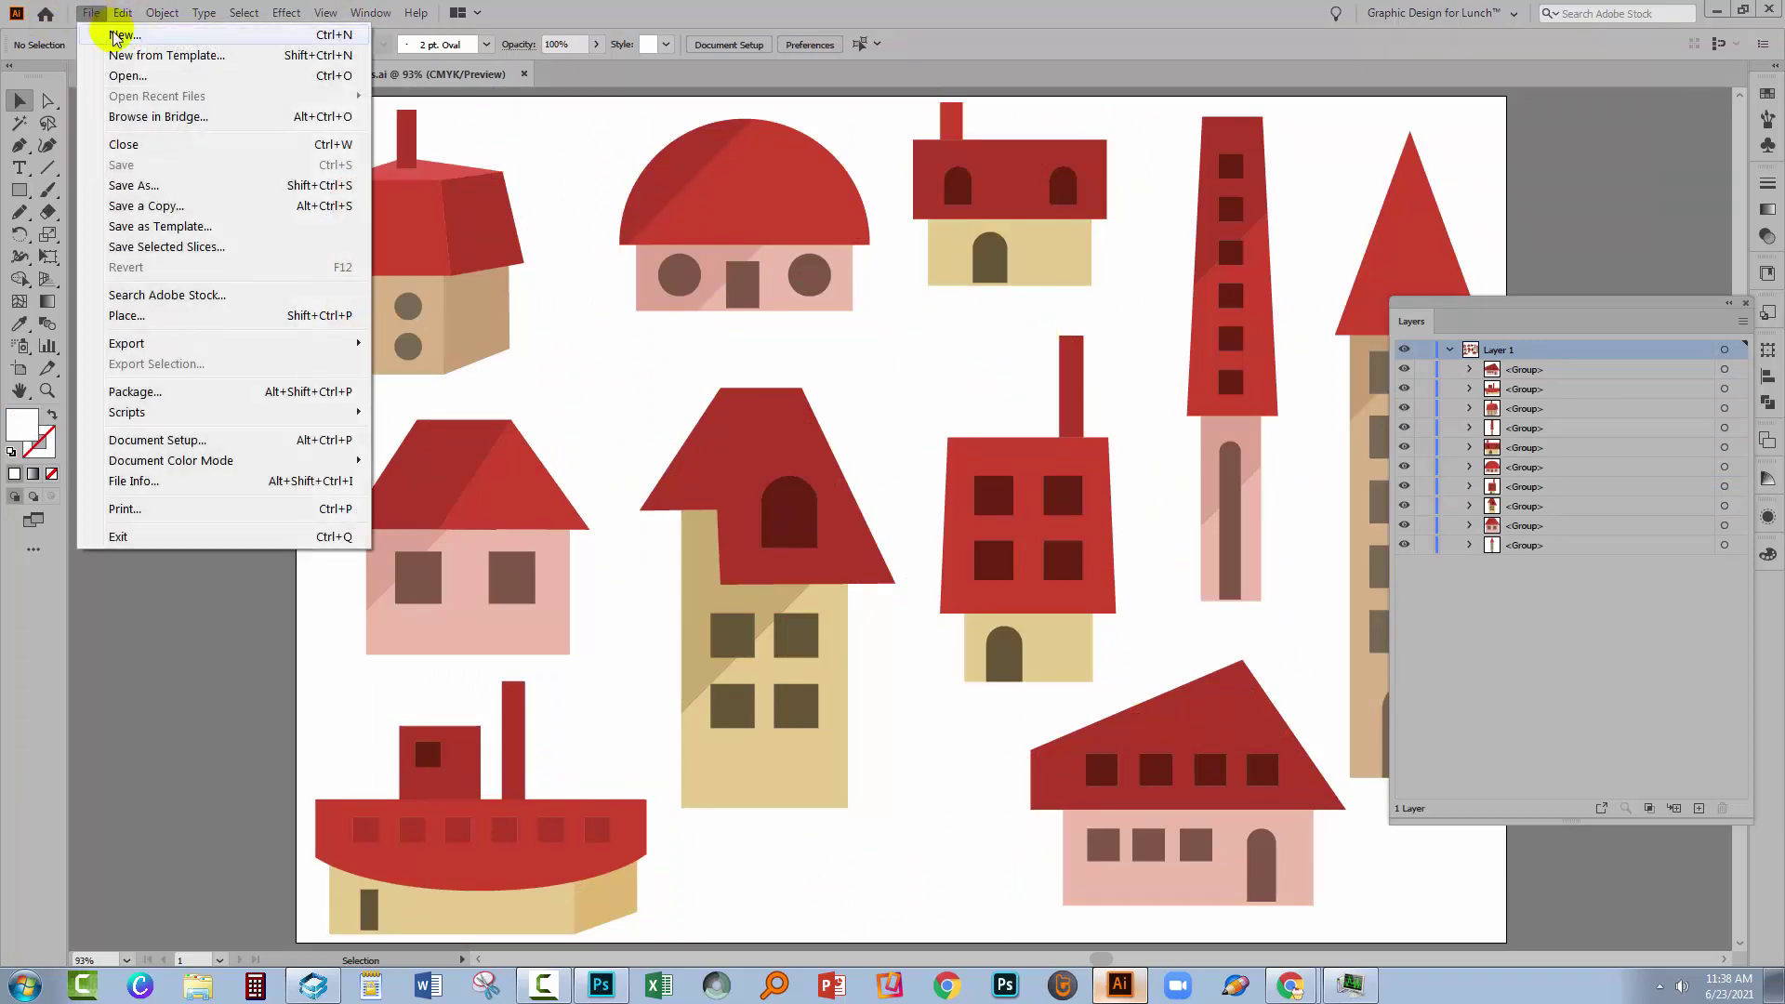
left_click(92, 14)
key("ctrl+n")
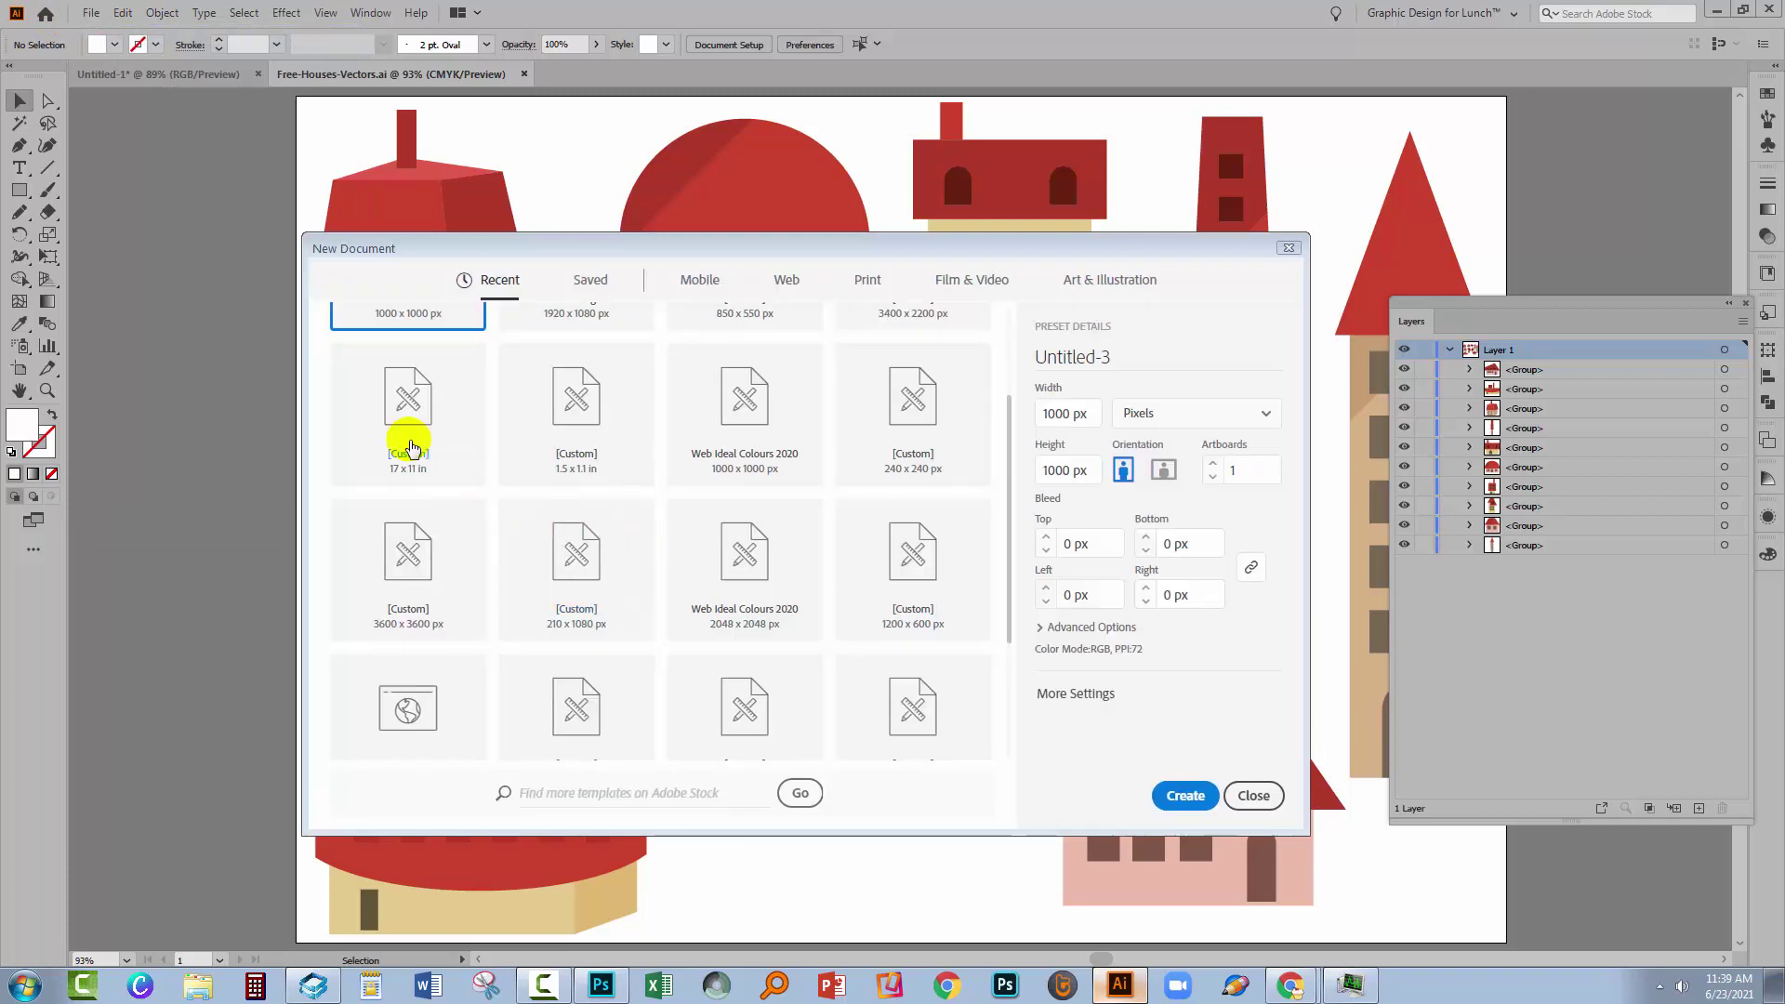
left_click(1183, 797)
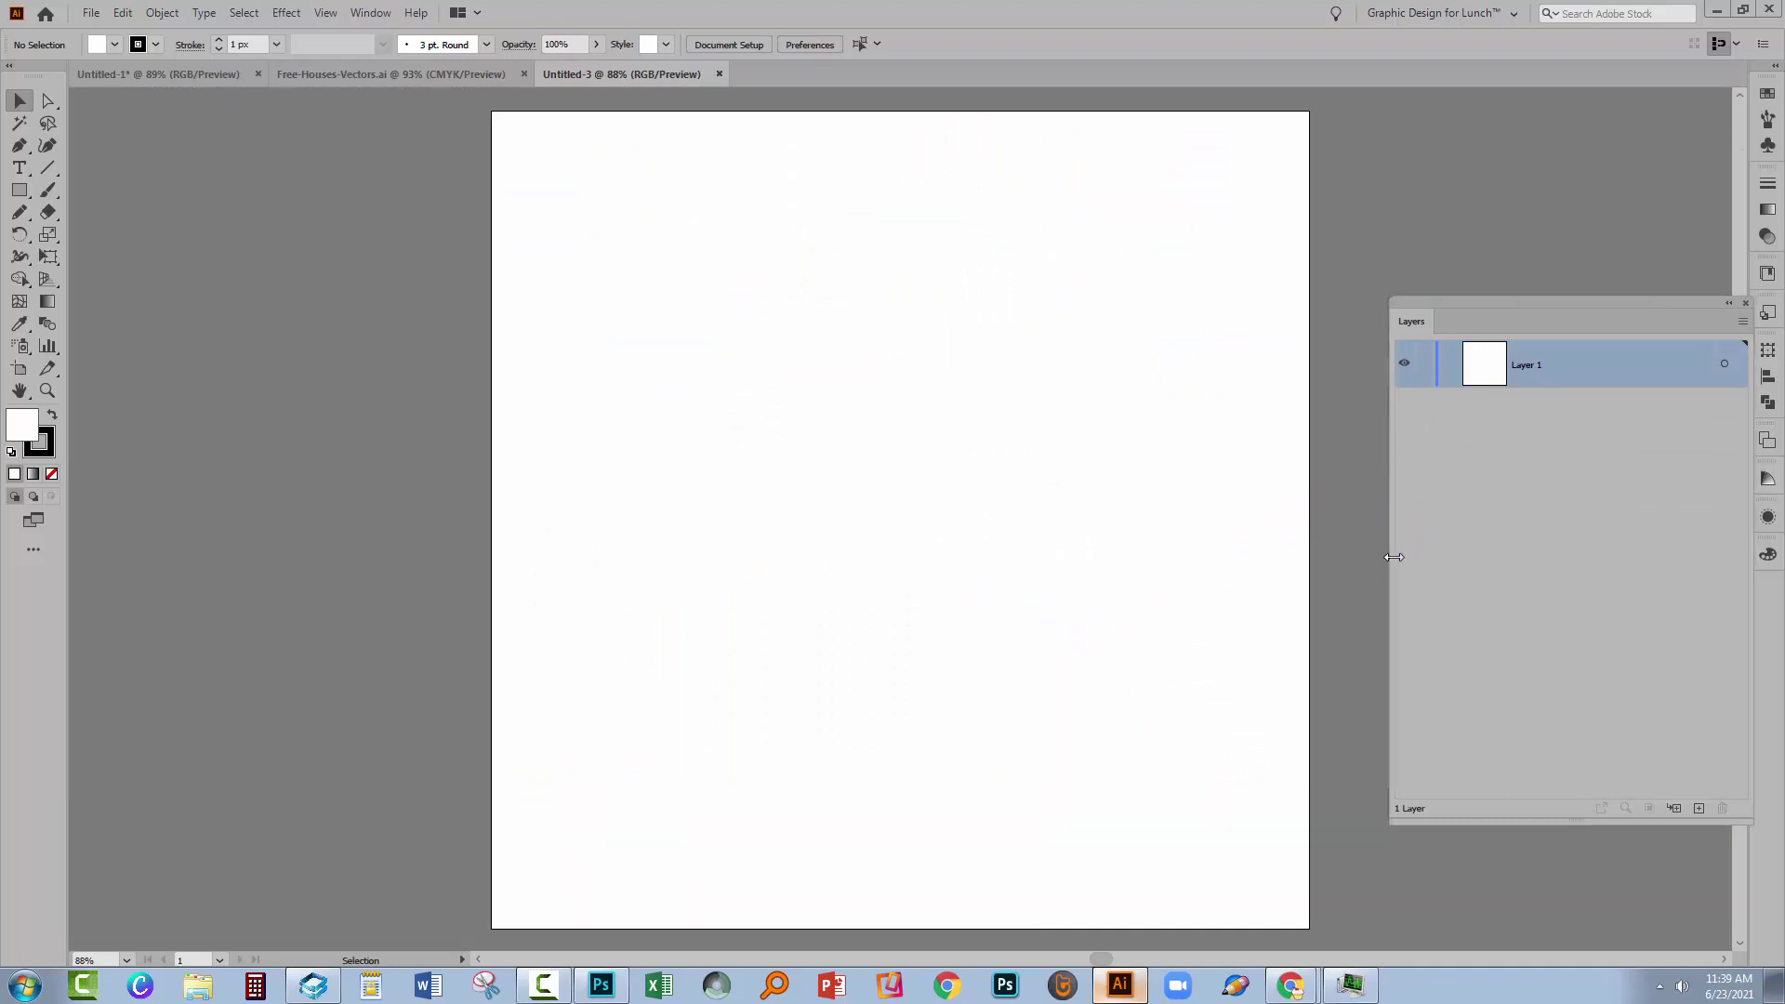
Narrow the Layers panel list in Illustrator
left_click_drag(1388, 554, 1570, 505)
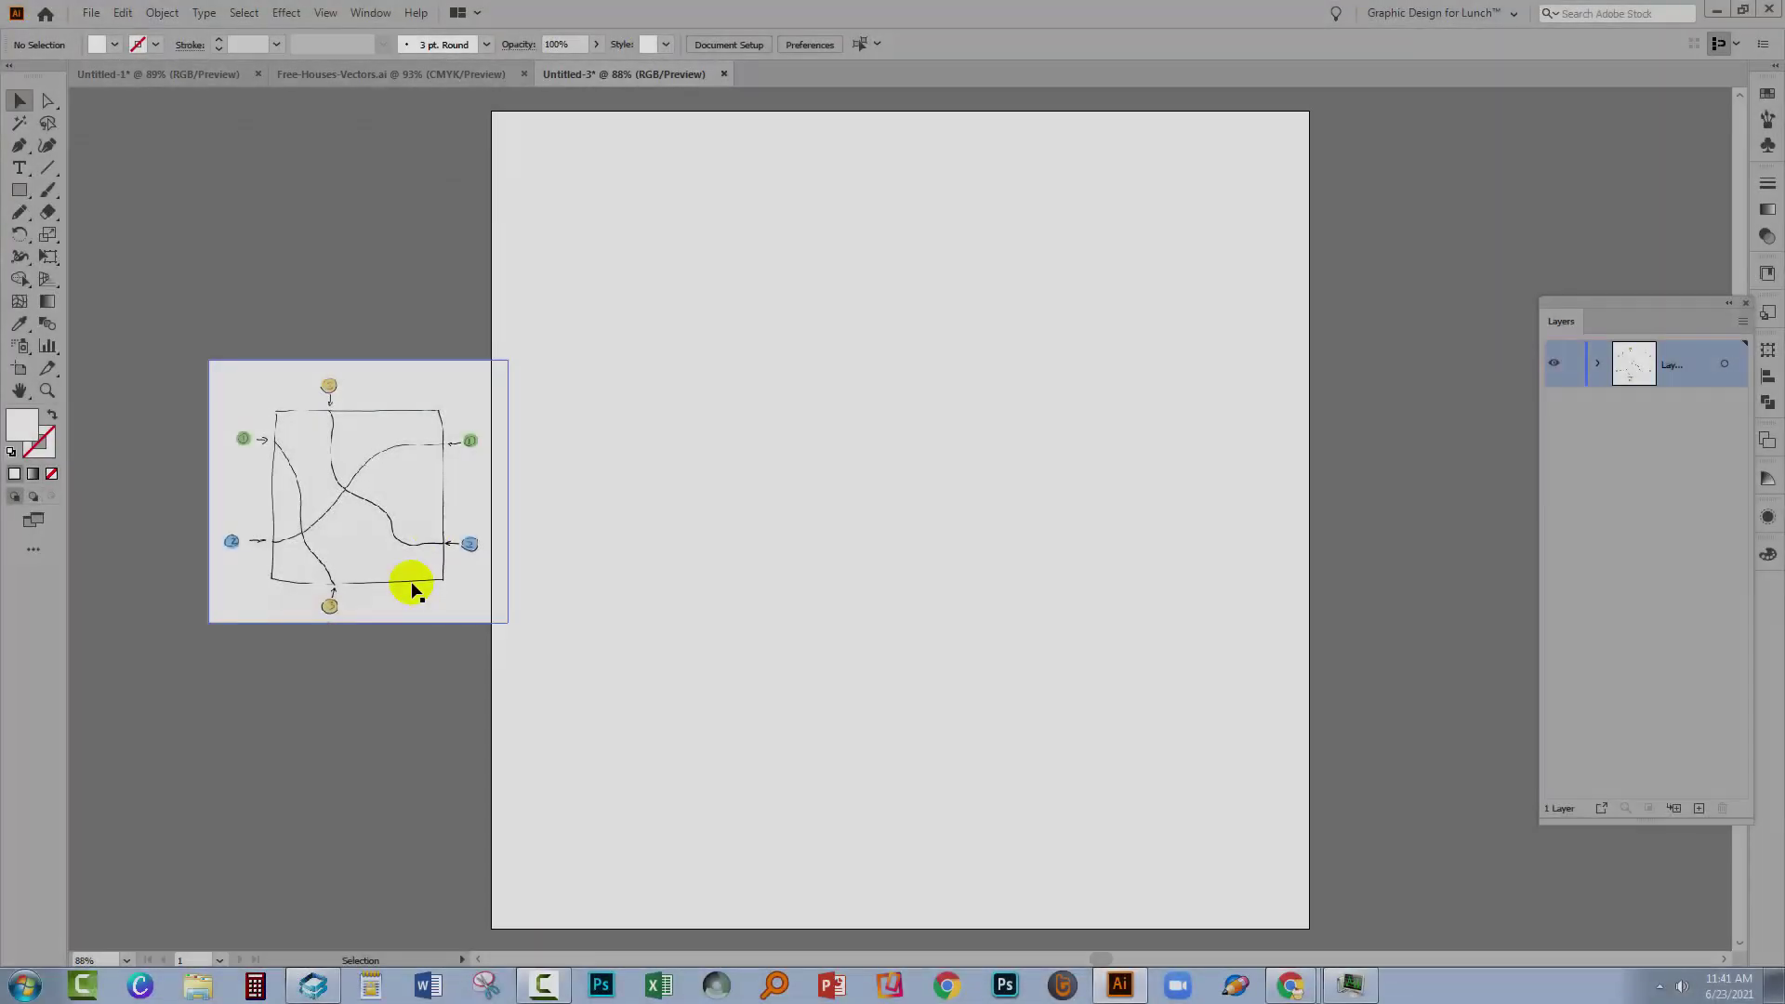
Move the pasted road-tile sketch onto the pasteboard left of the artboard
left_click_drag(410, 585, 341, 541)
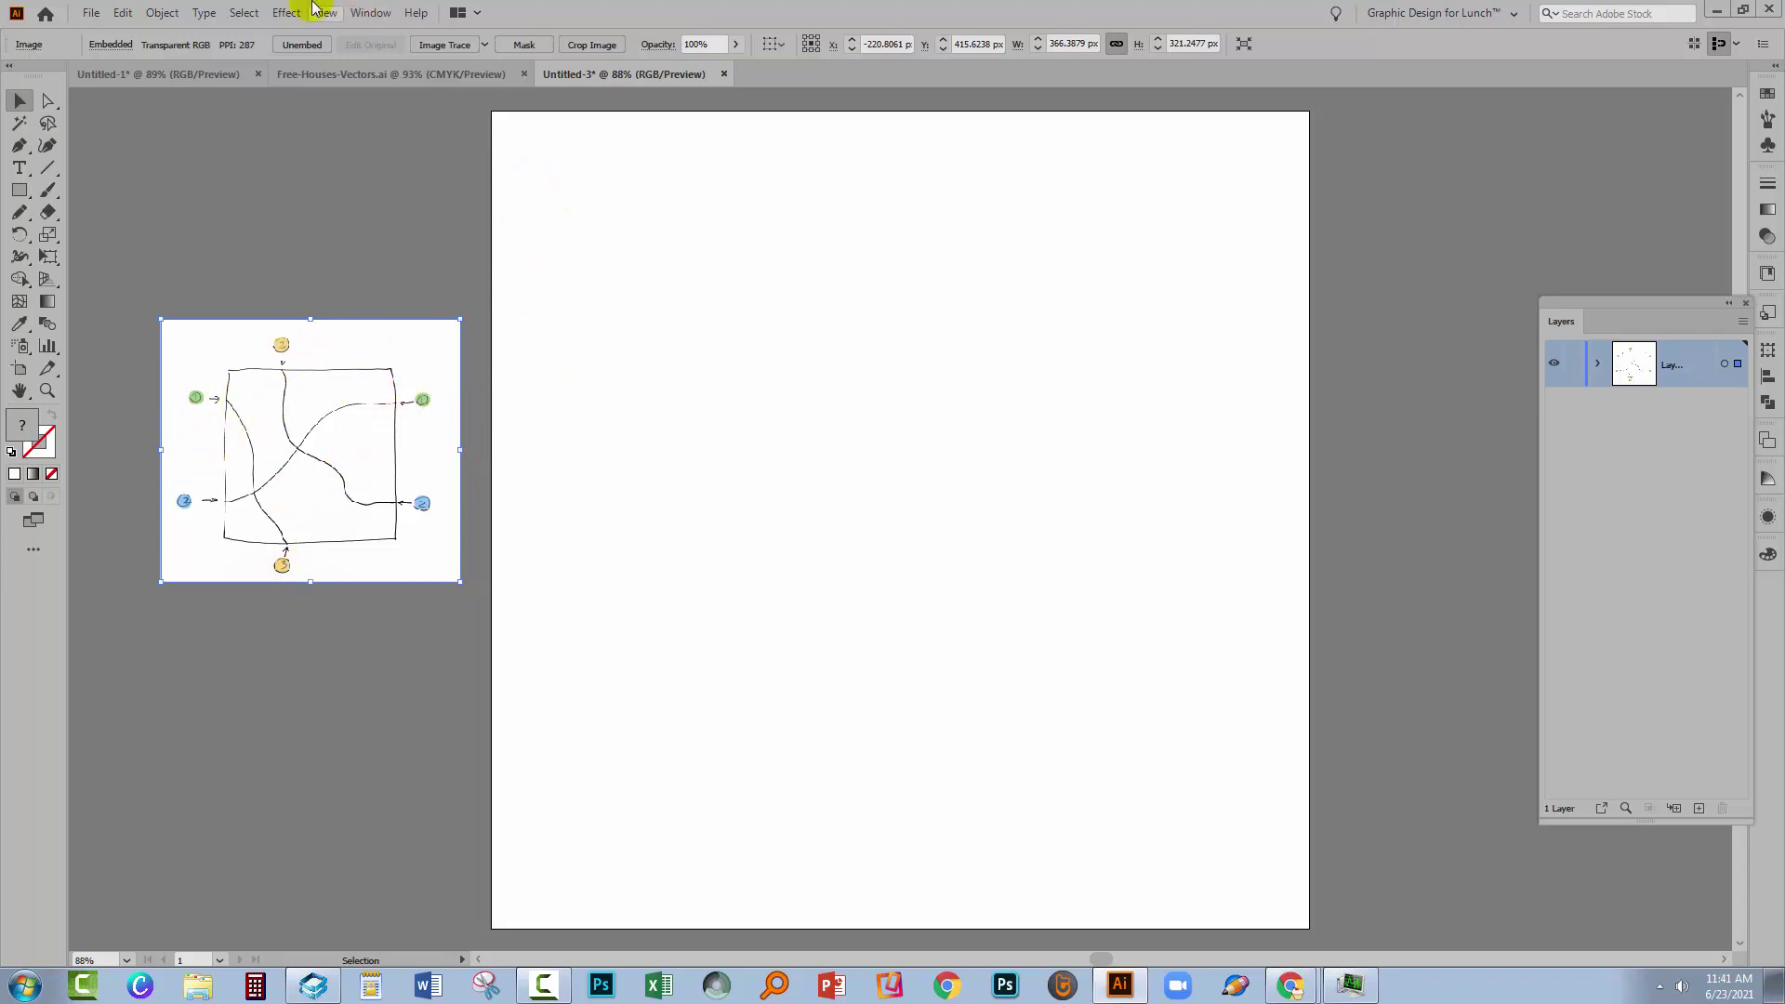
Turn on rulers from the View menu
left_click(325, 13)
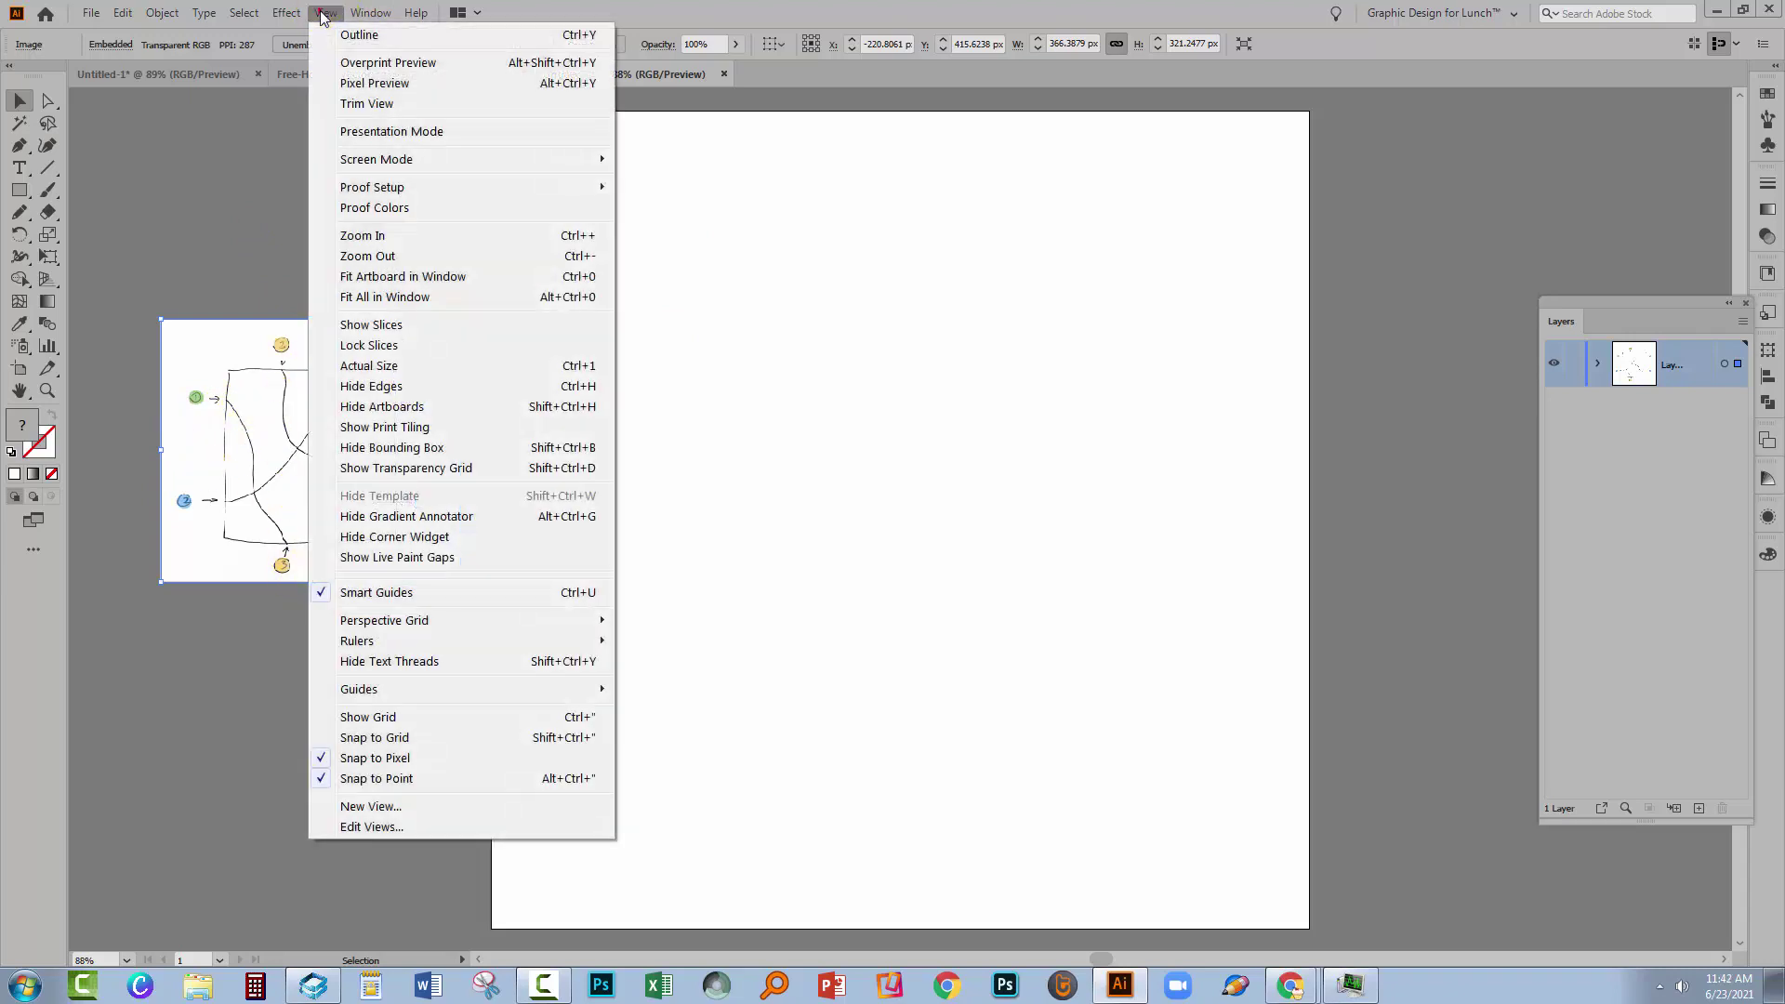
mouse_move(356, 641)
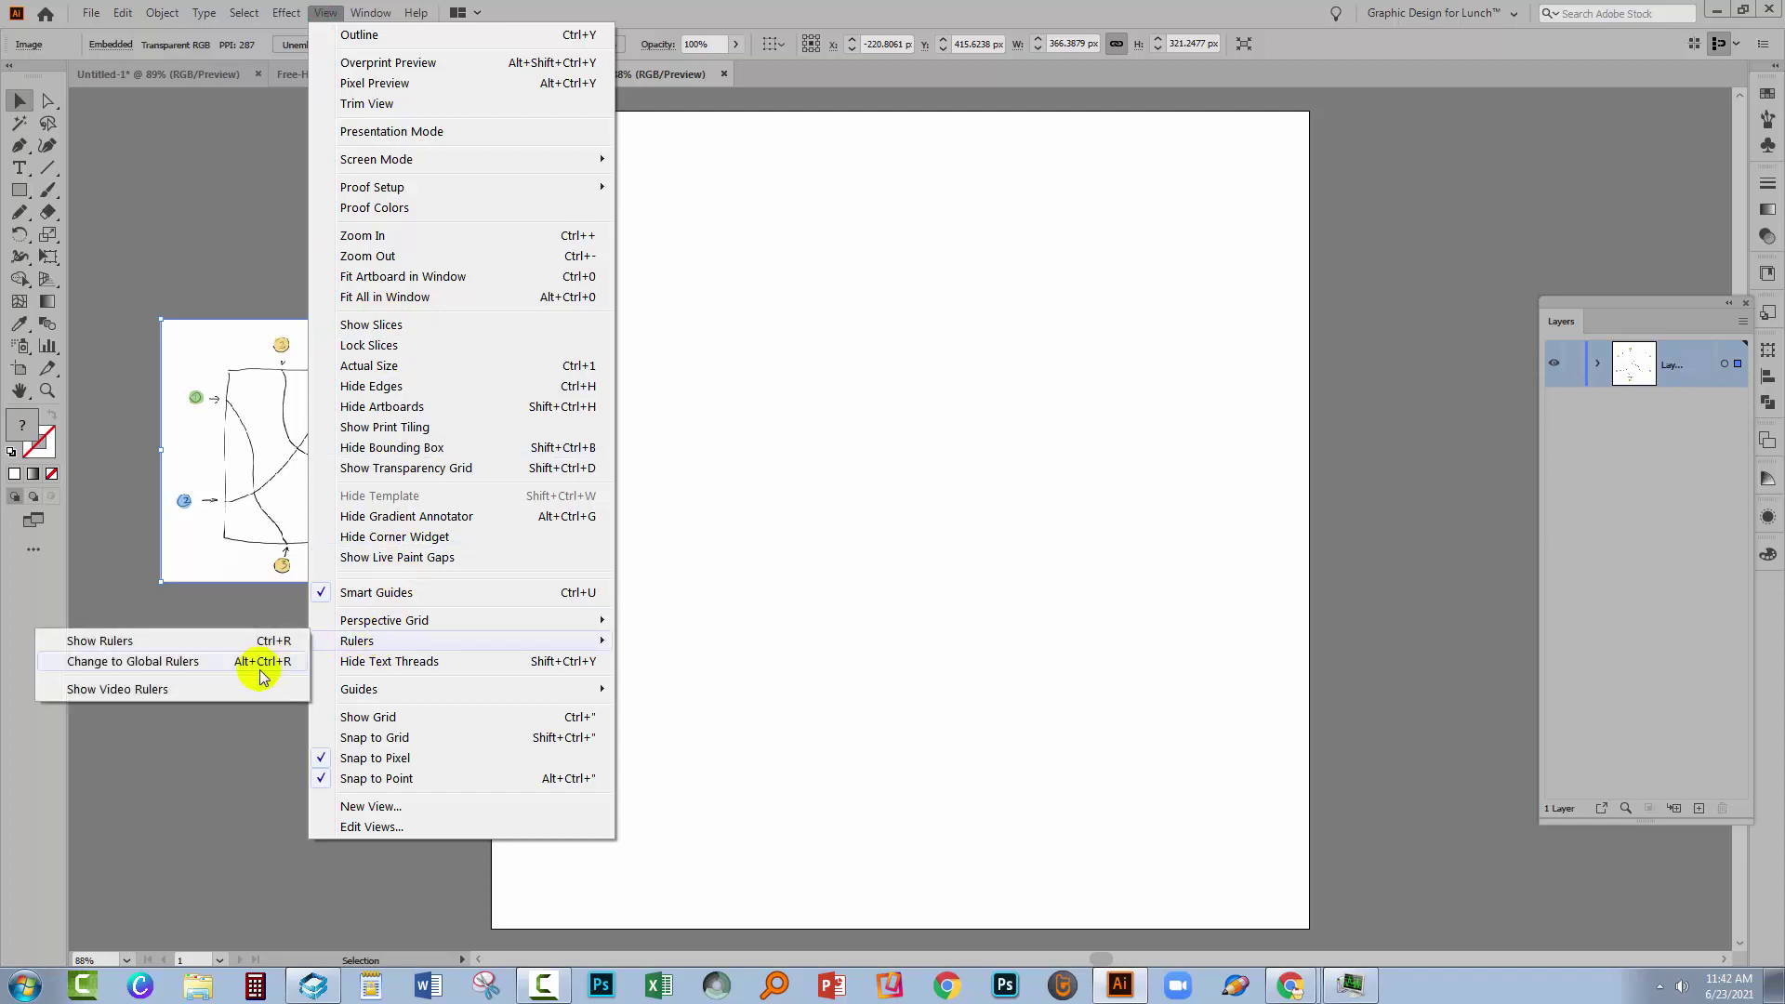
left_click(167, 640)
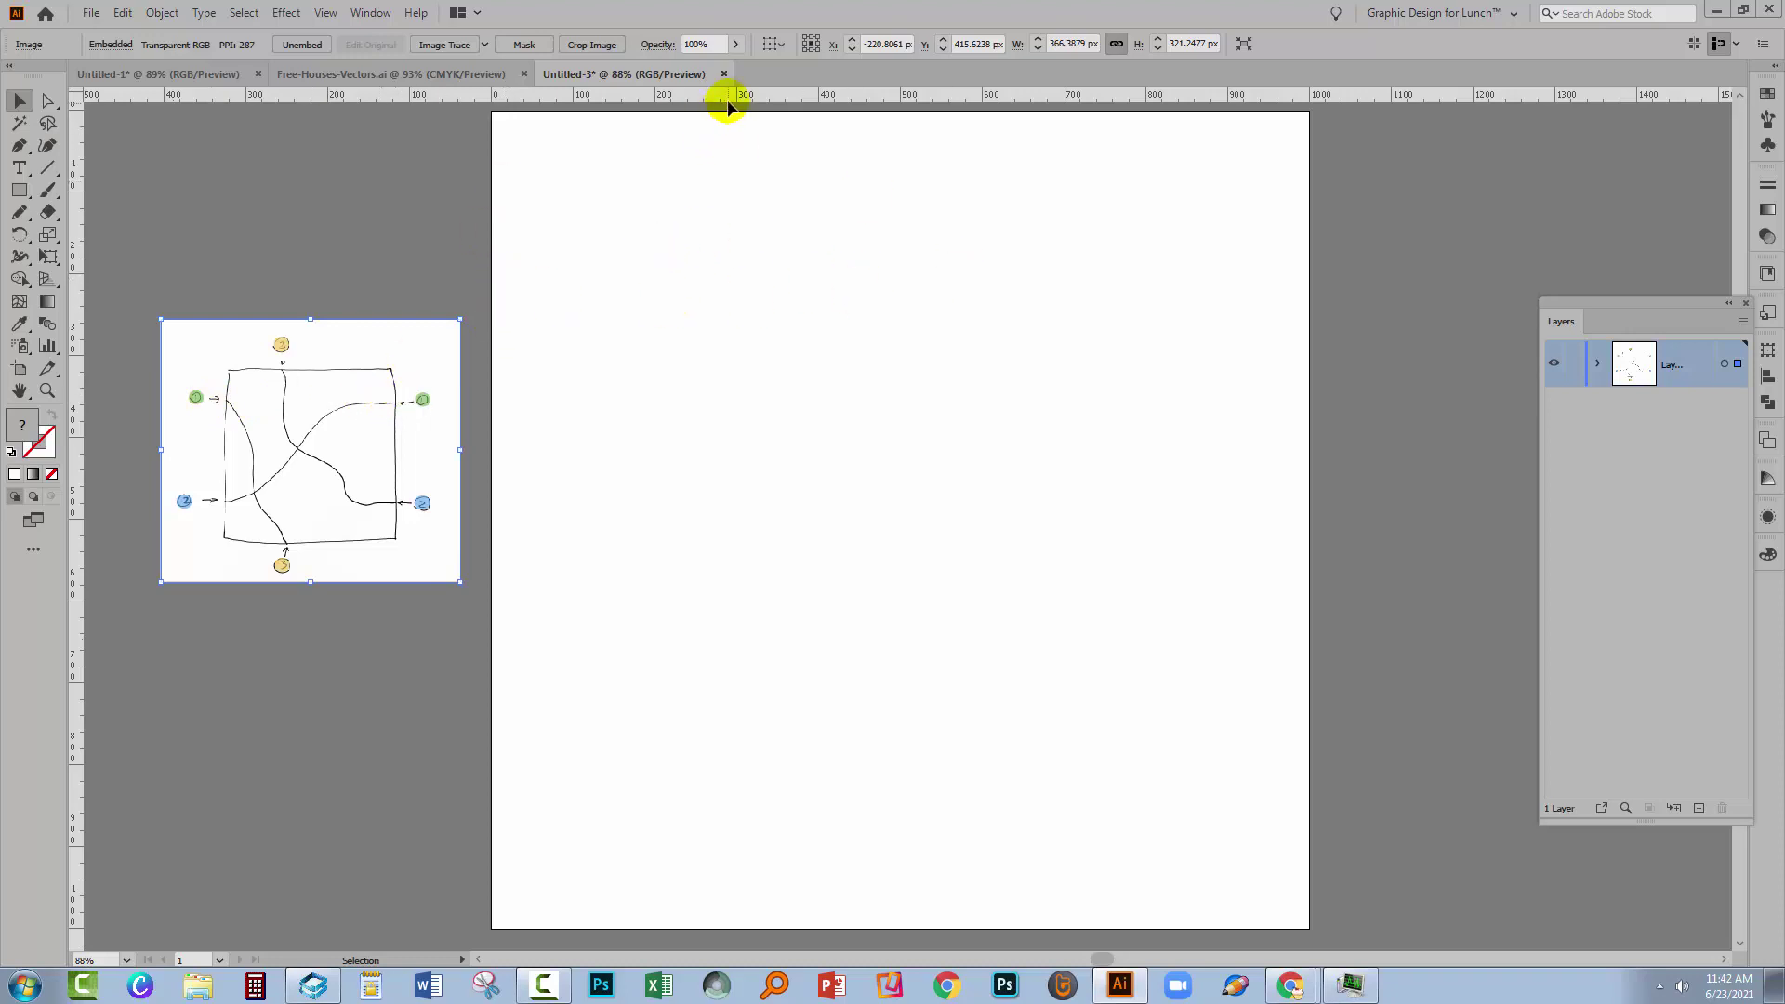
Add horizontal guides at 199 px and 789 px and a vertical guide at 242 px
left_click_drag(718, 97, 722, 275)
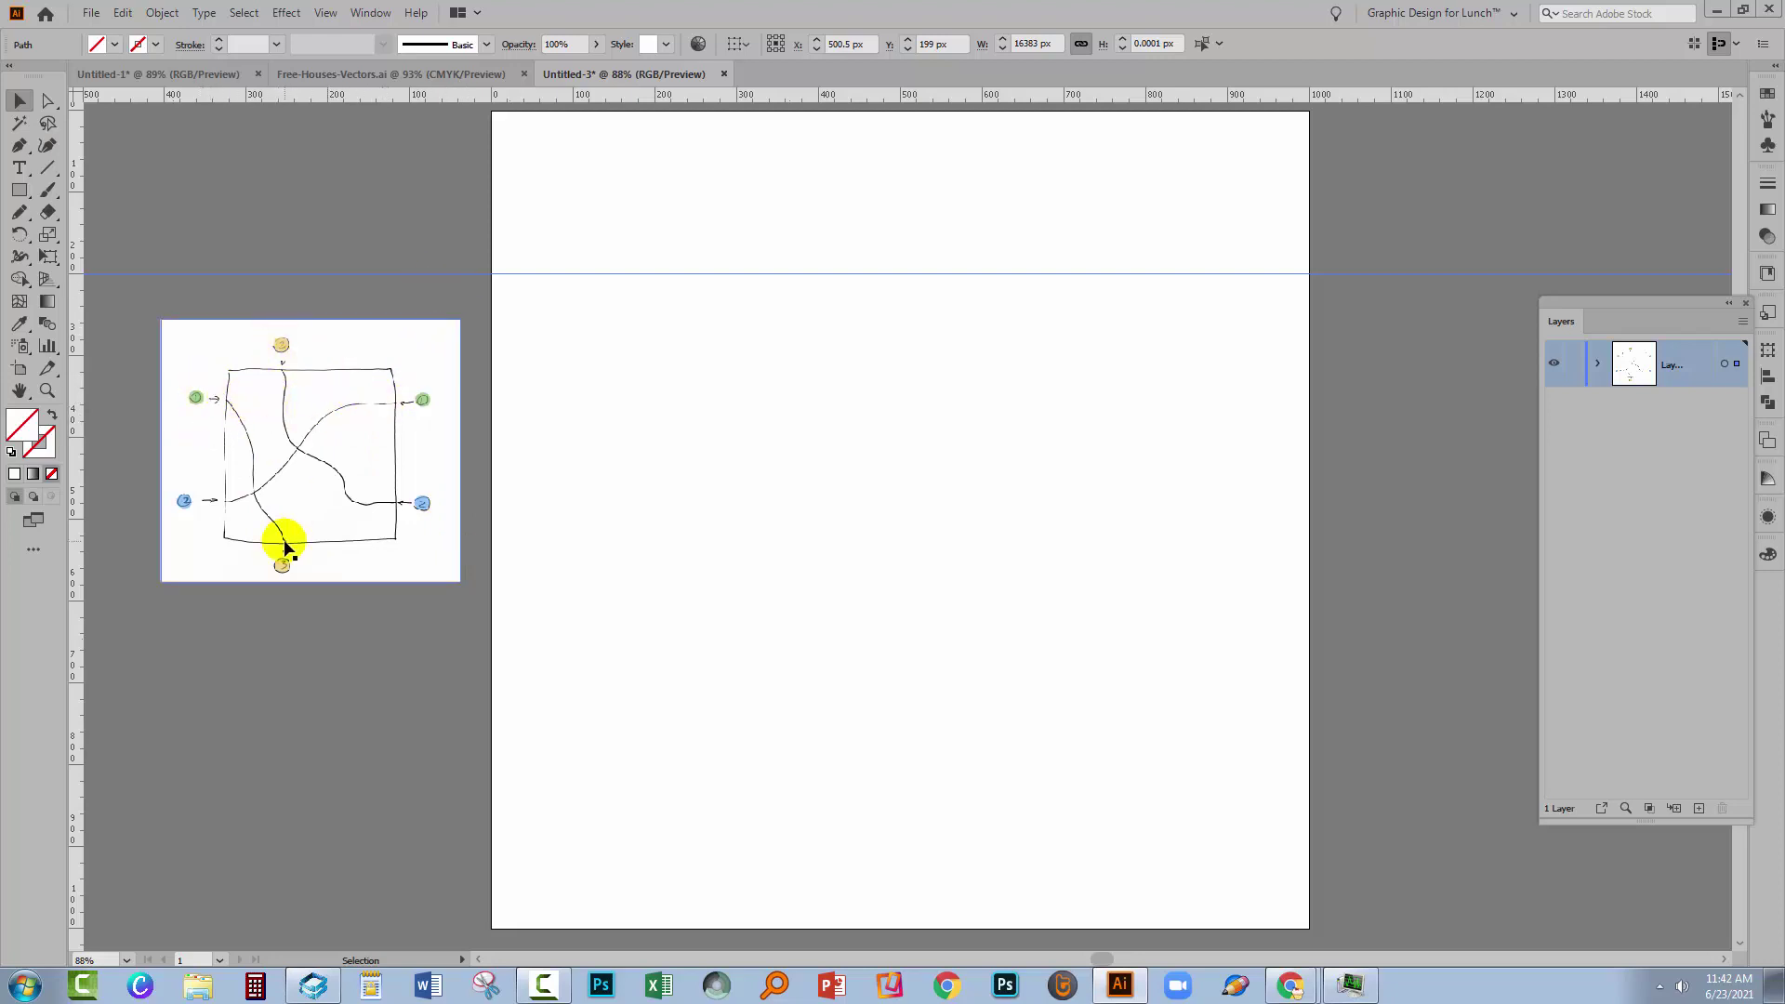
left_click_drag(78, 577, 689, 548)
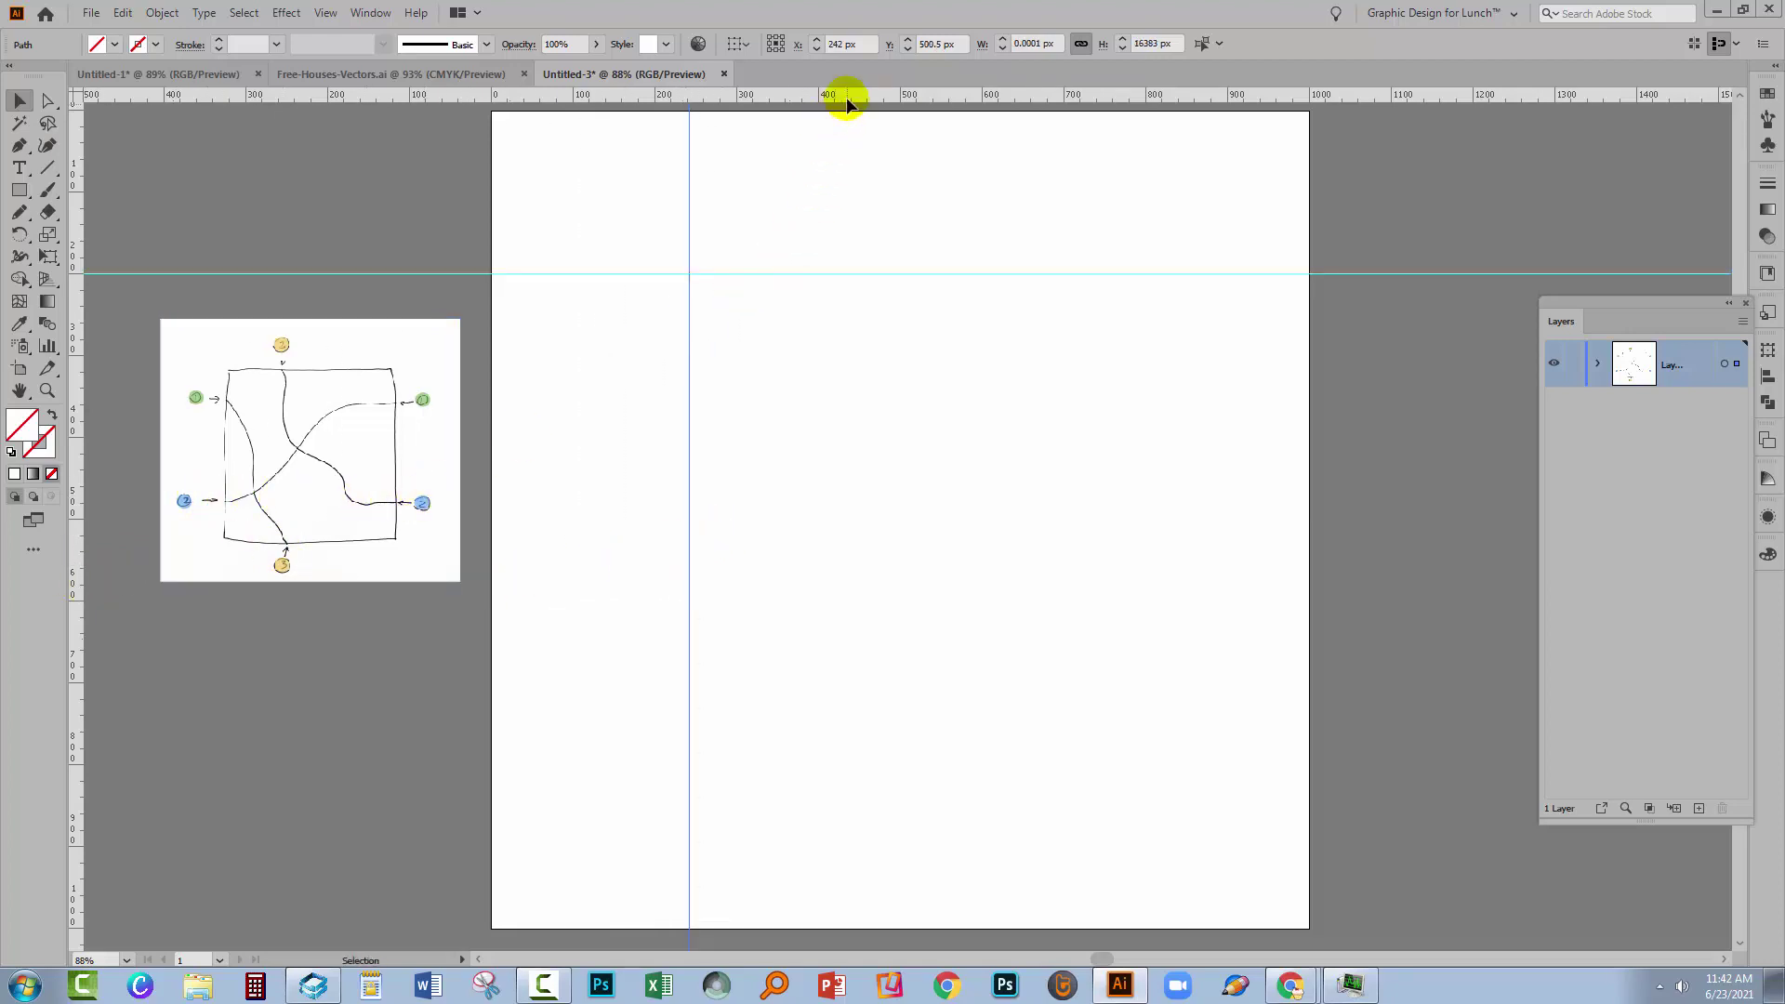
left_click_drag(846, 102, 882, 756)
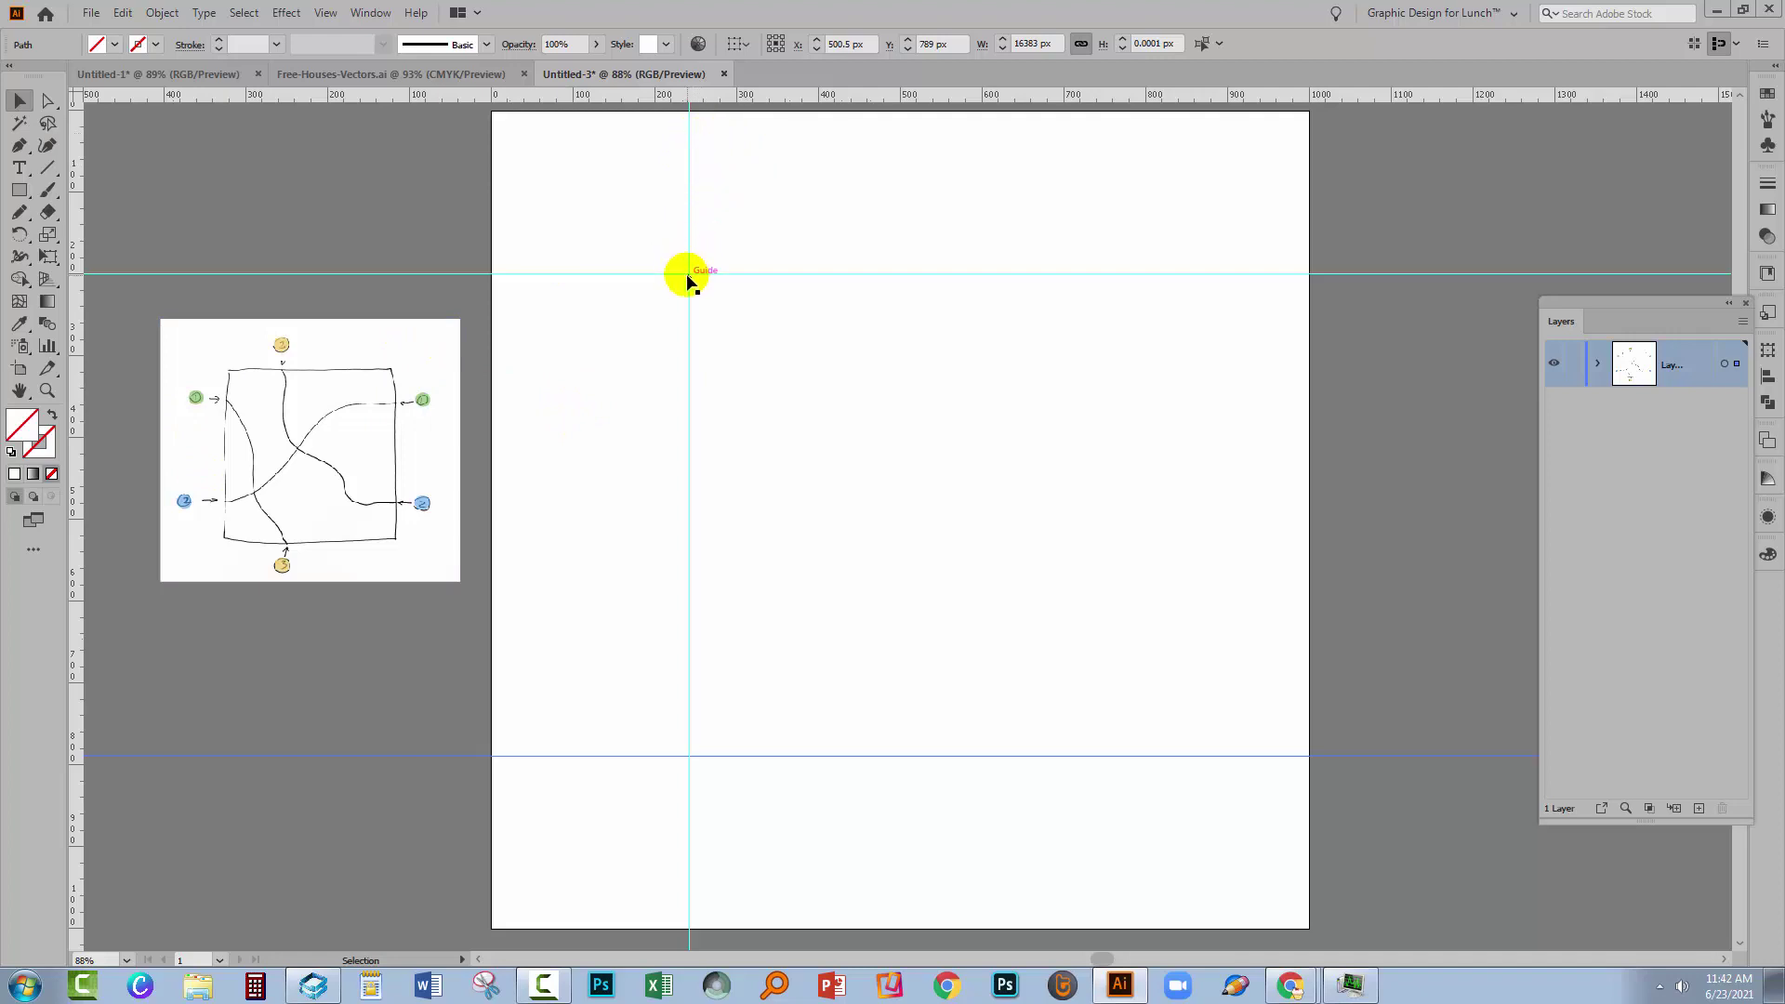
Expand Layer 1 and lock the guide sublayers and the sketch image
left_click(1597, 368)
left_click_drag(1575, 321, 1431, 338)
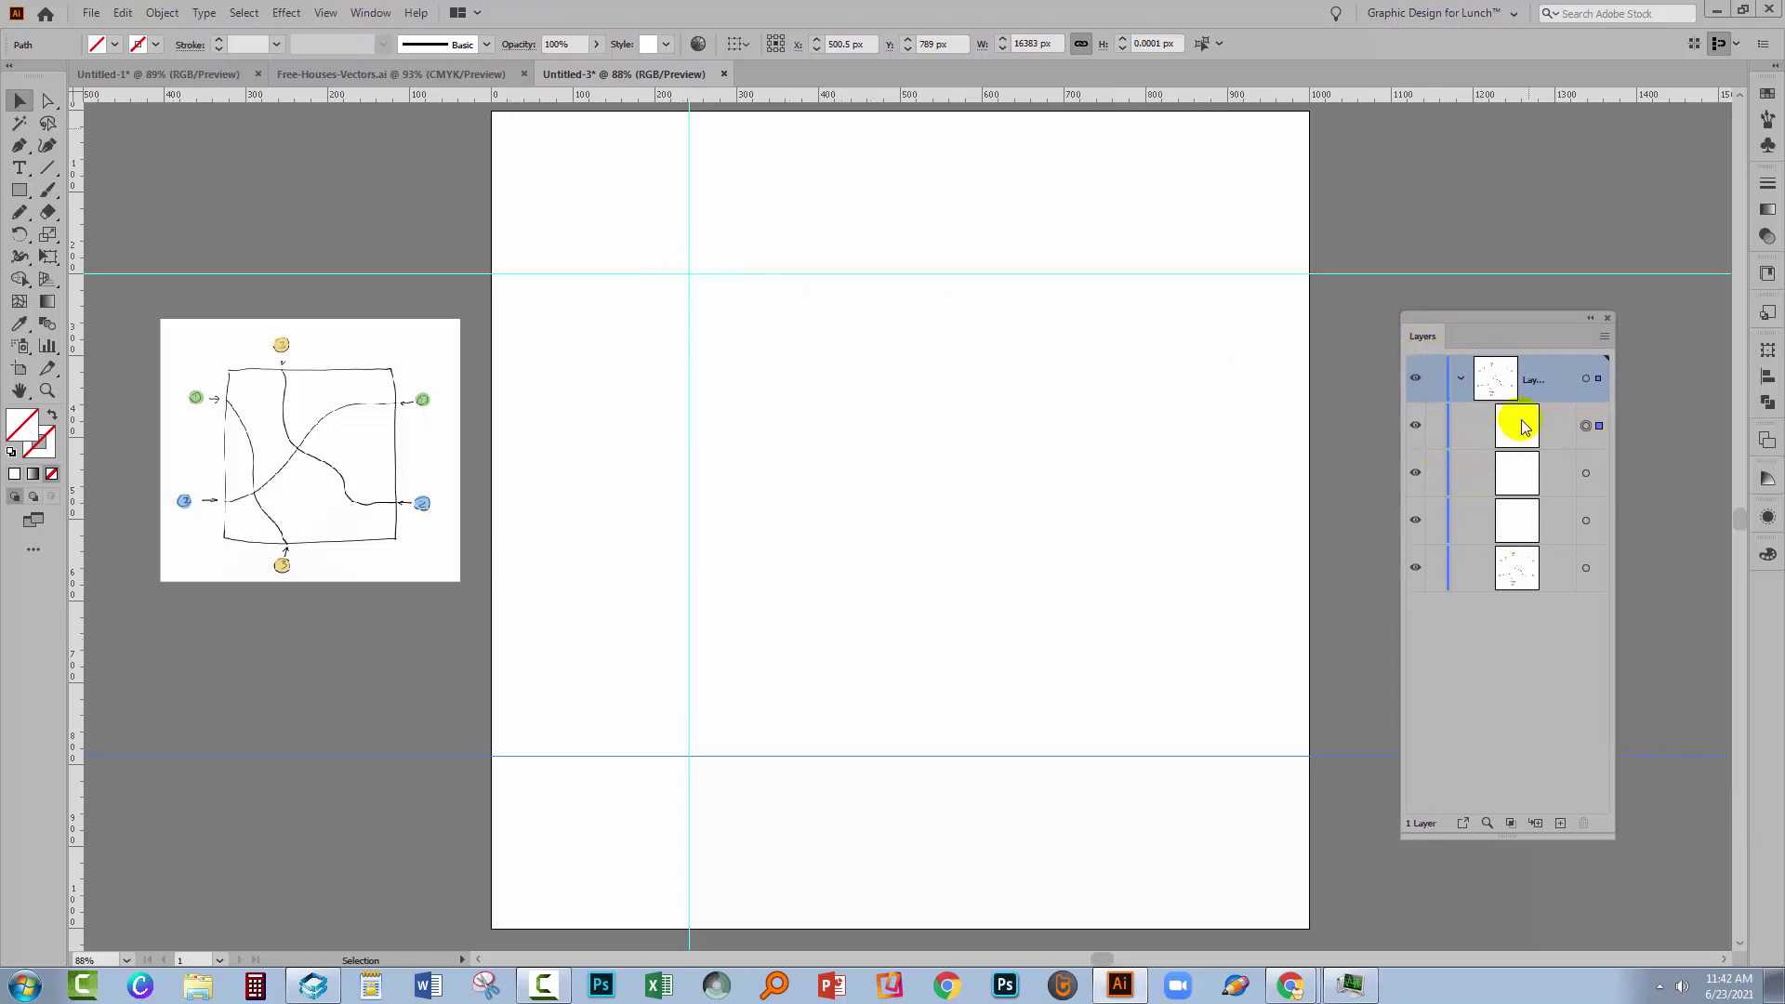
left_click(1430, 420)
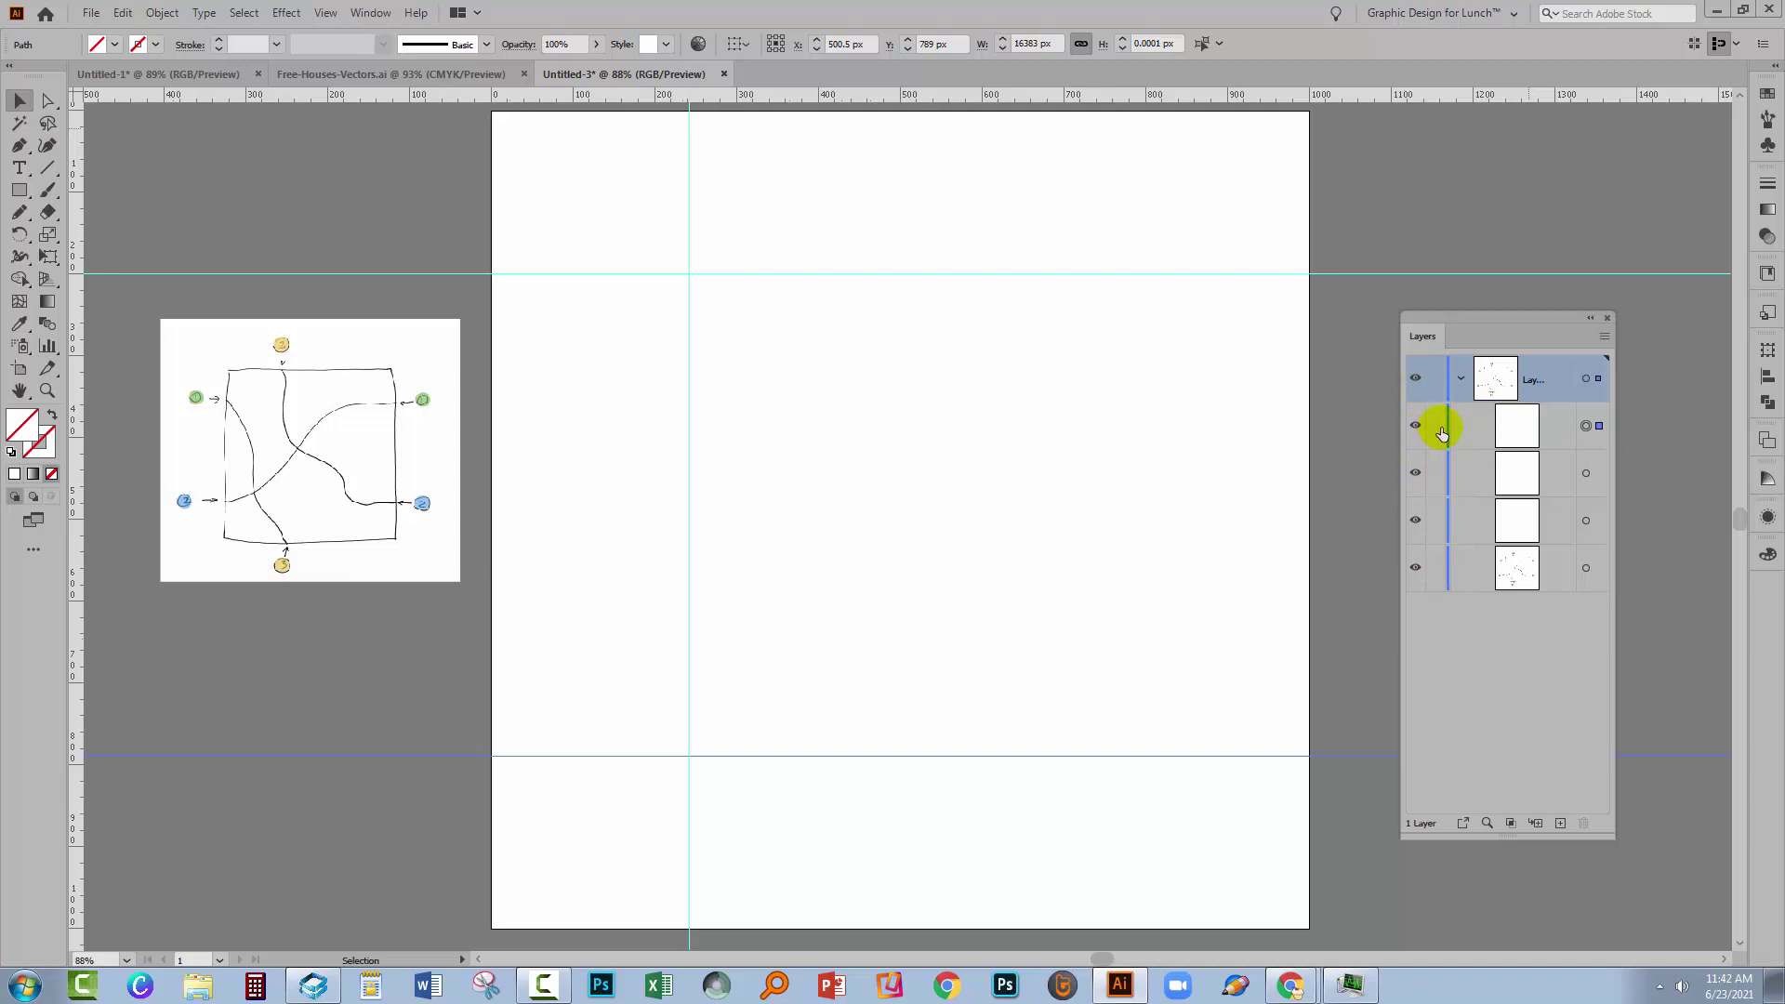
left_click(1439, 428)
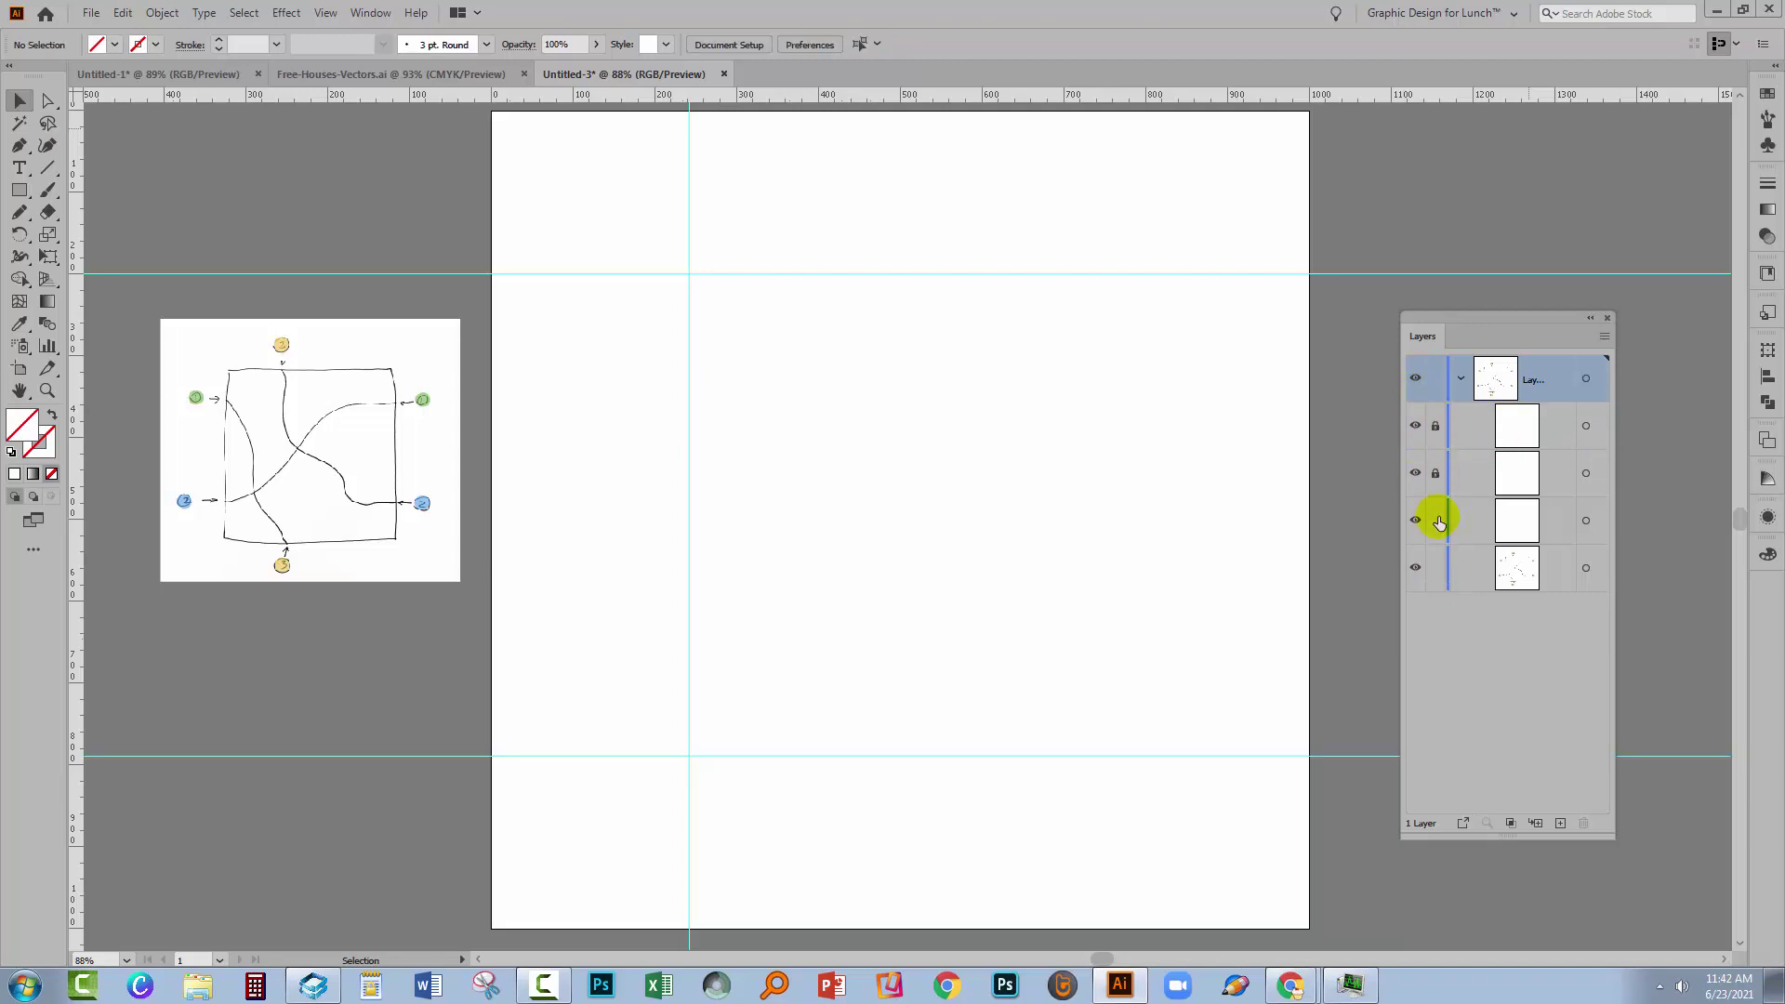
left_click(1437, 571)
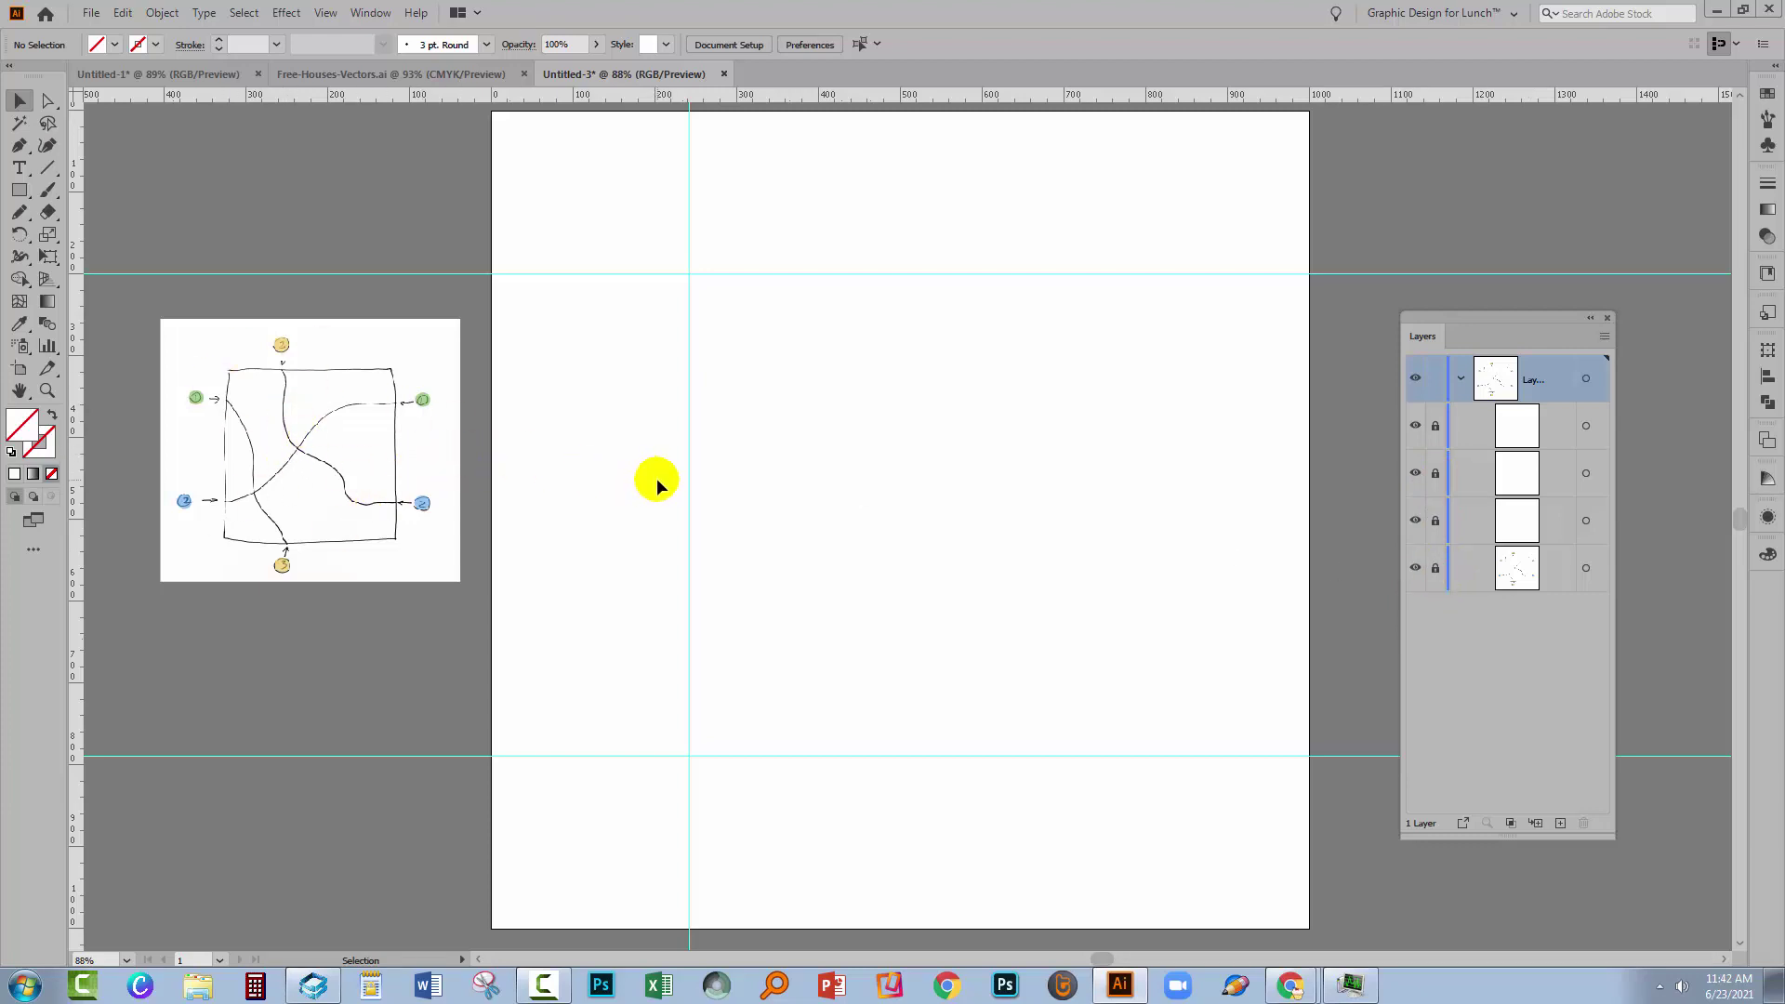
Set the Pencil tool's Fidelity partway toward Smooth, closing paths within 15 px
left_click(20, 214)
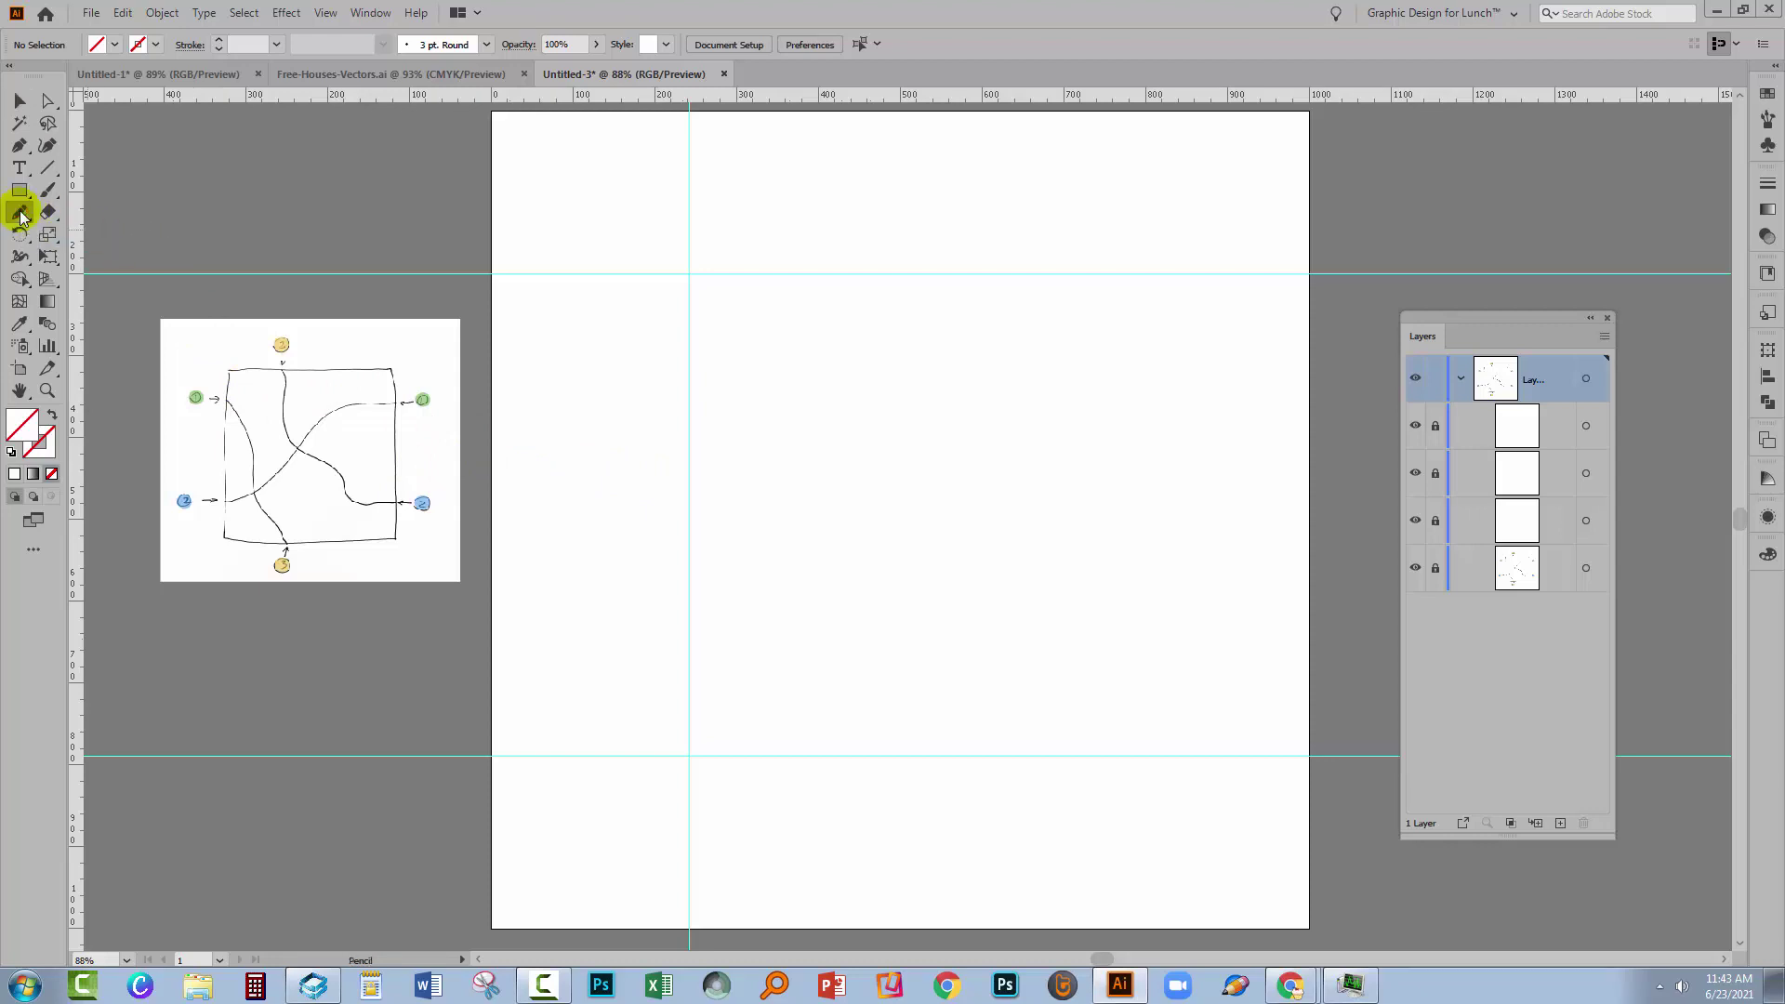
double_click(20, 214)
left_click_drag(1272, 435, 729, 431)
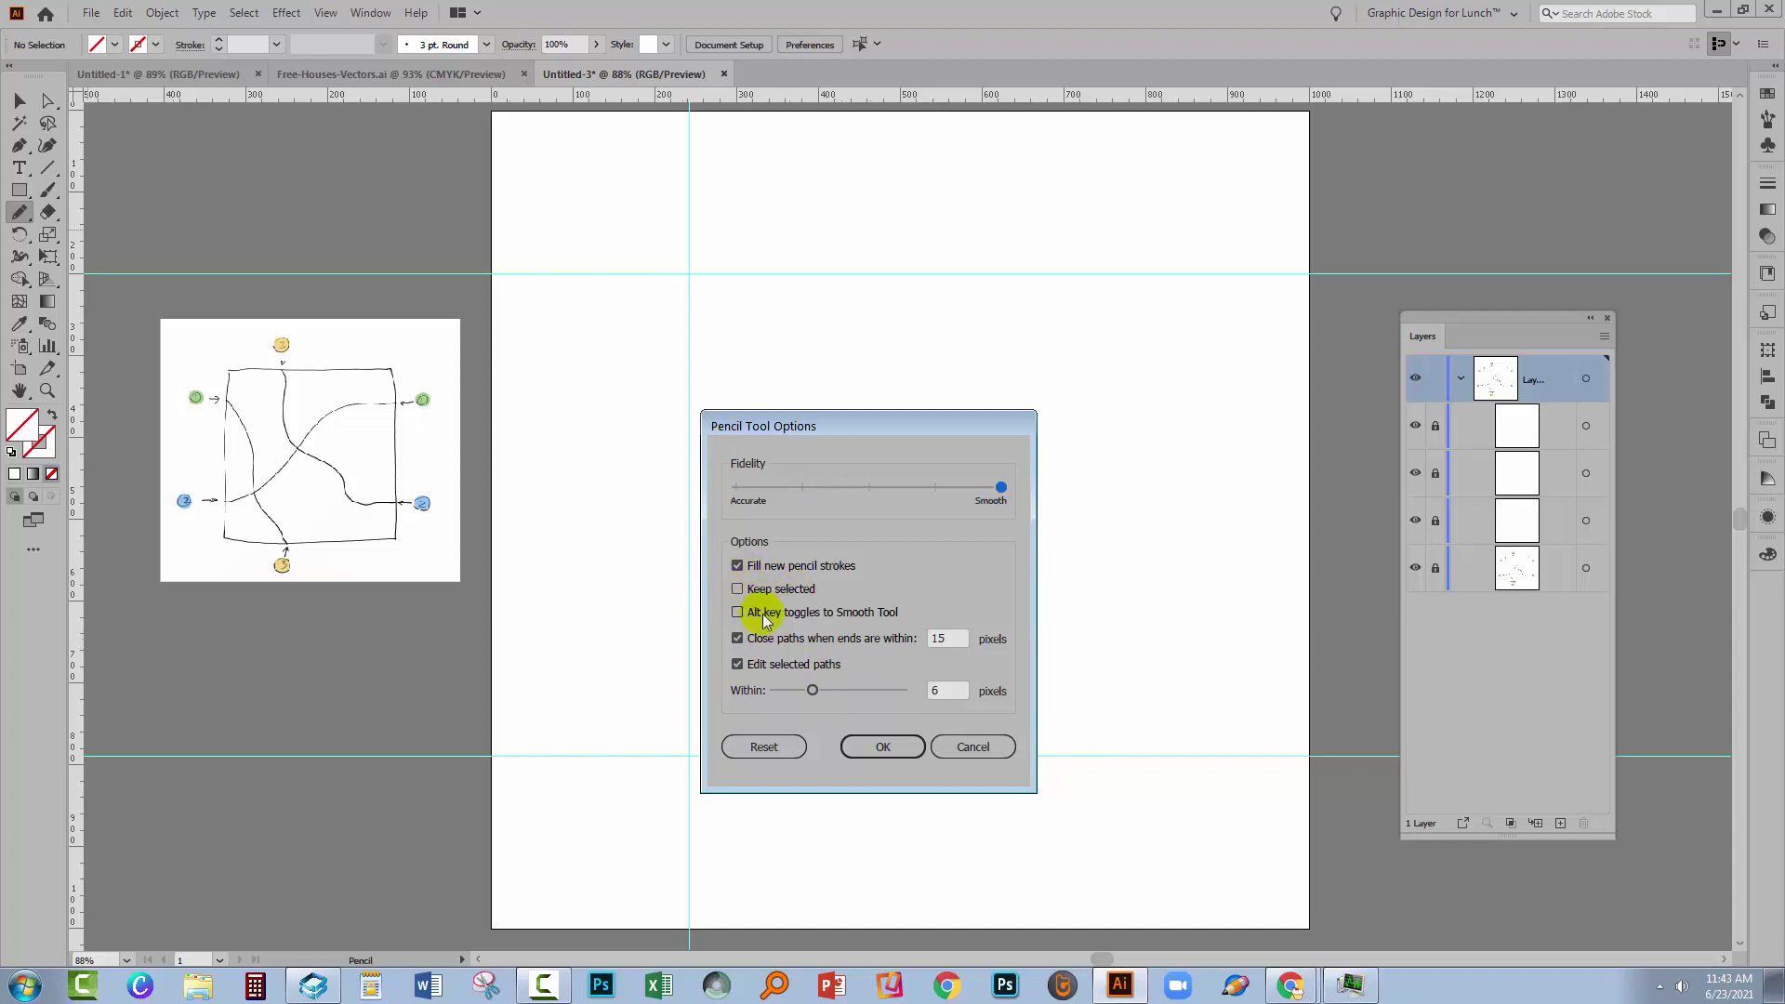
left_click(893, 747)
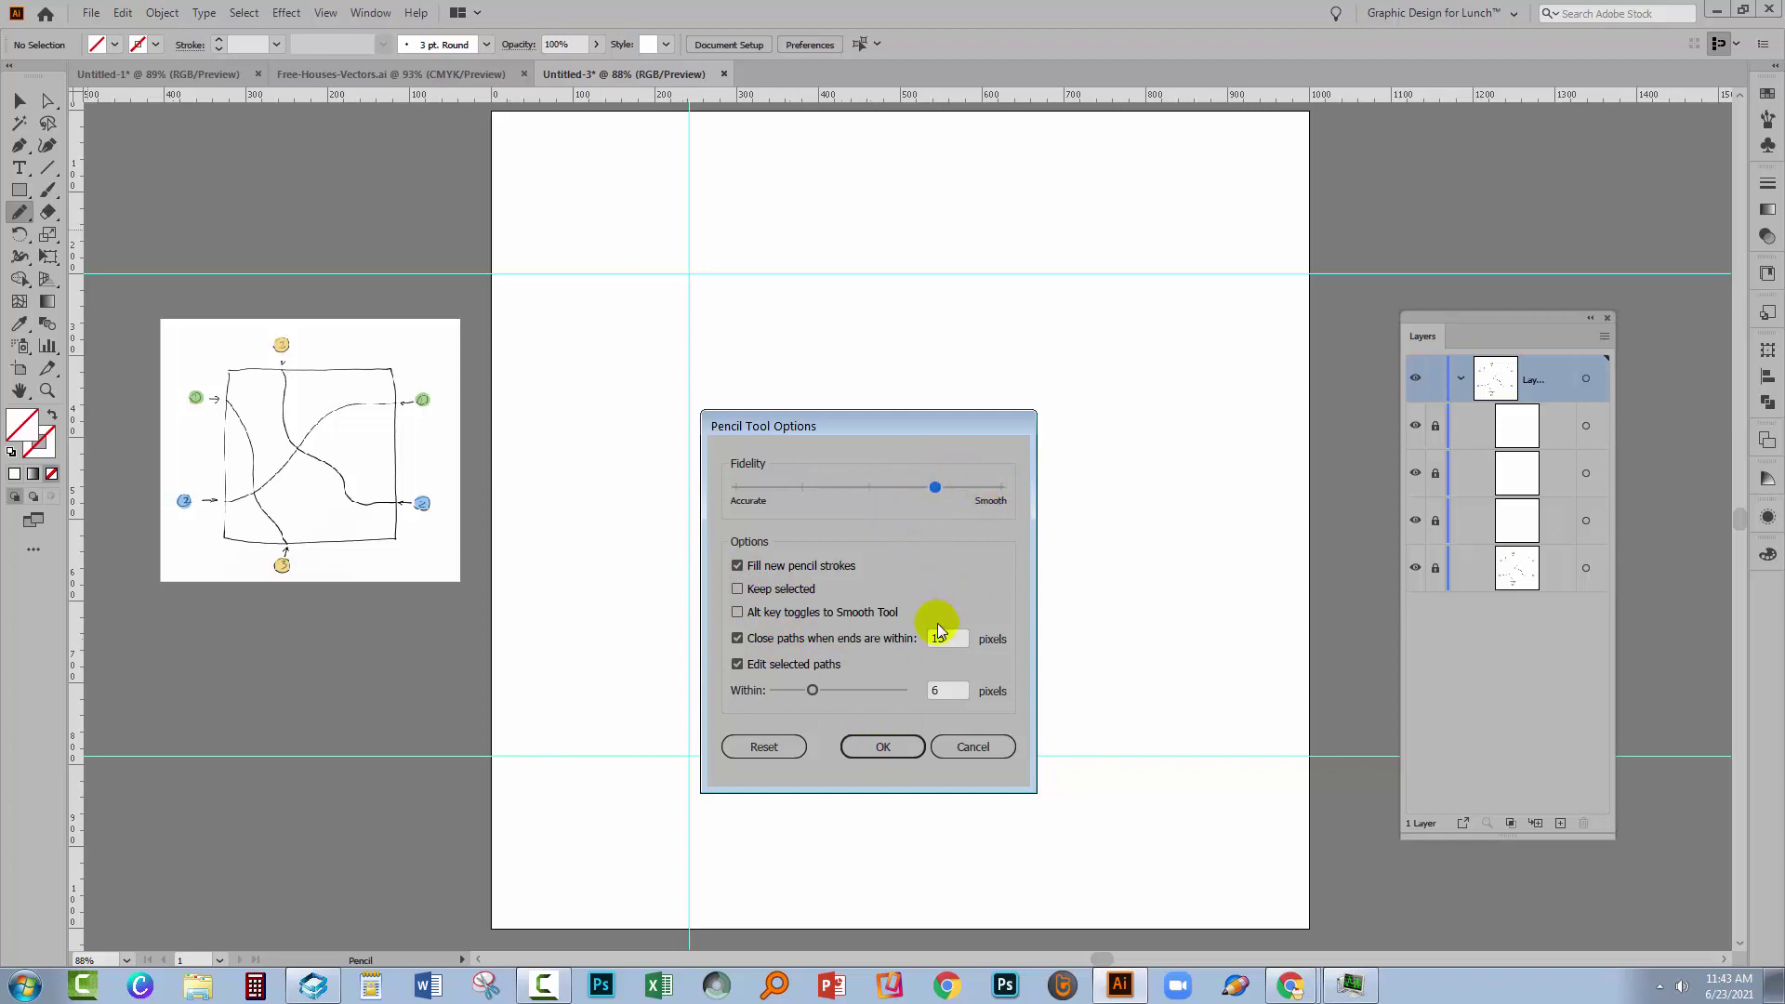
left_click(876, 749)
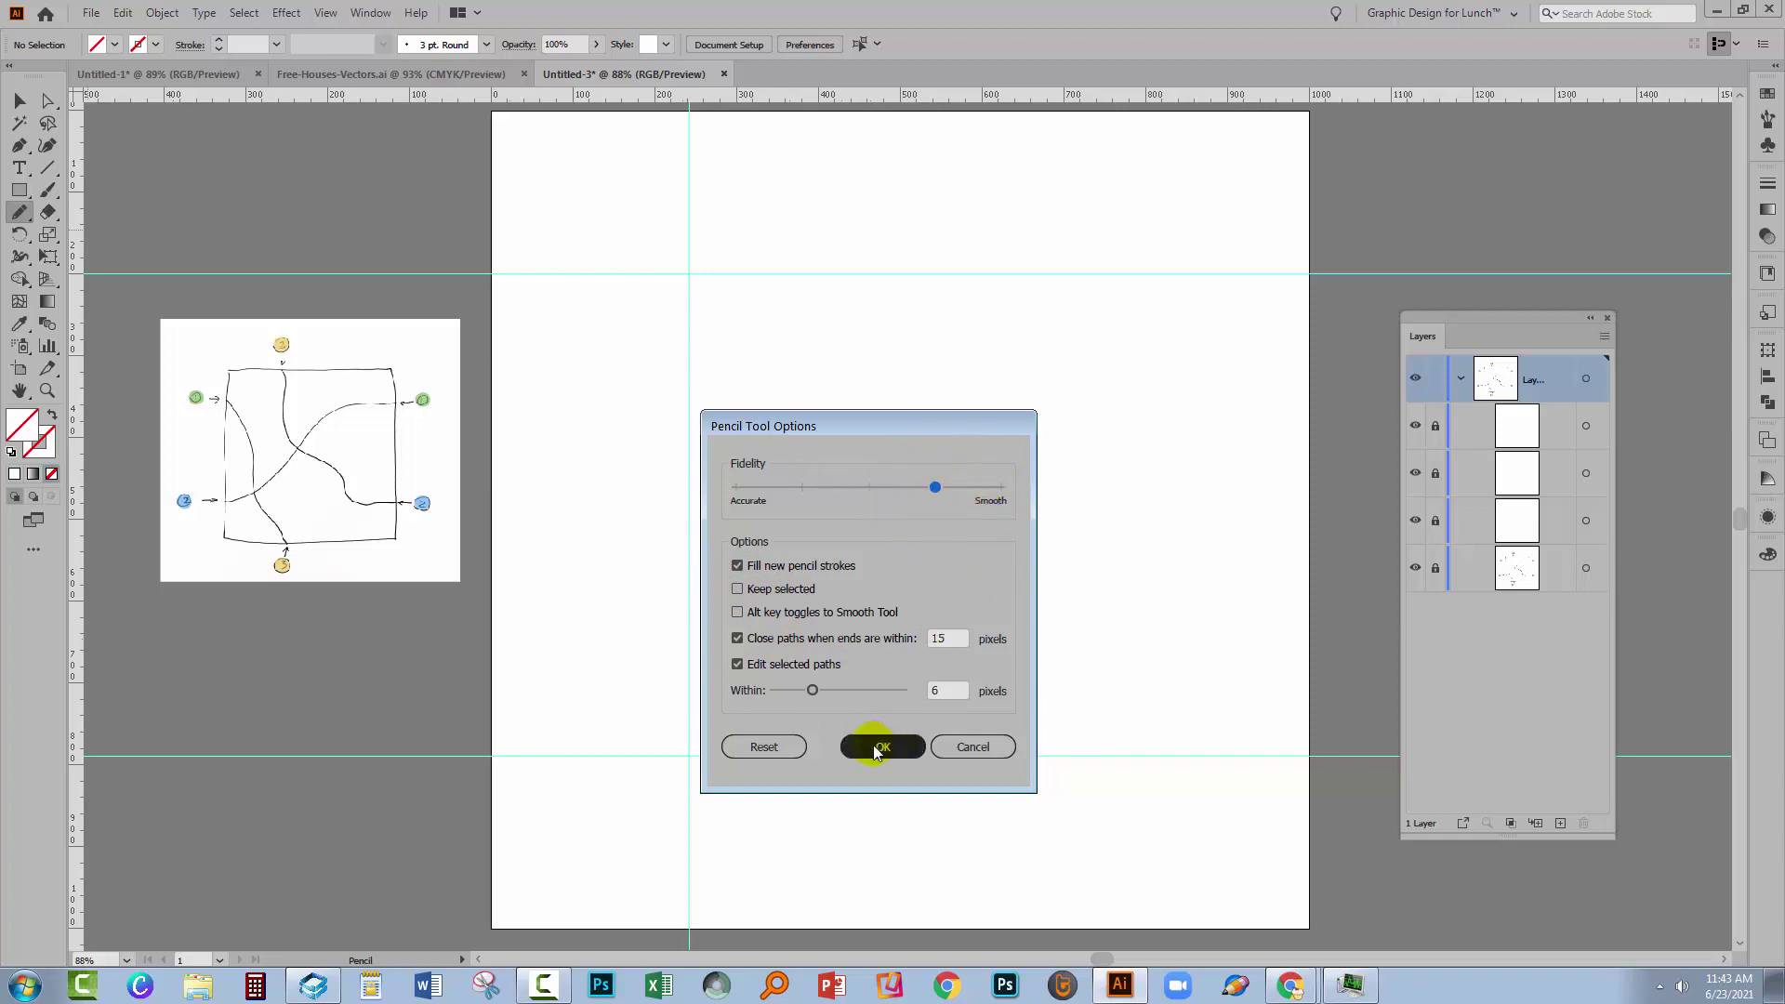
Set the stroke colour to black with no fill
left_click(49, 447)
left_click(1558, 574)
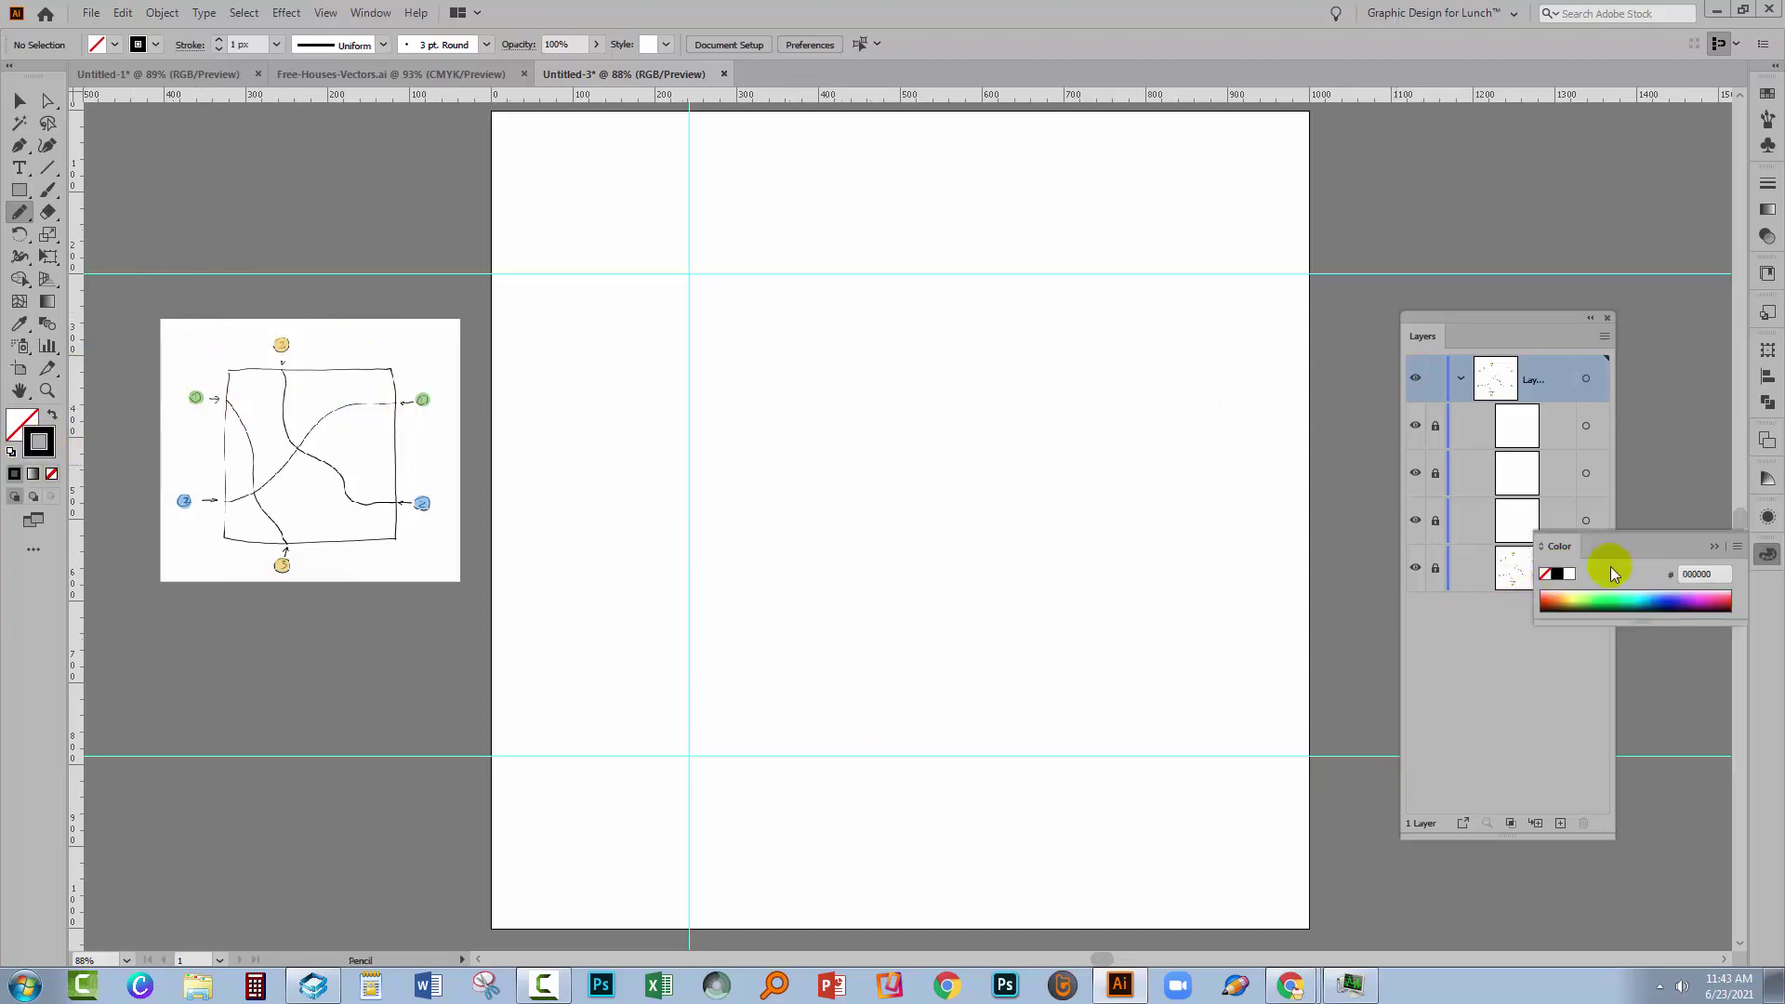
left_click(1713, 547)
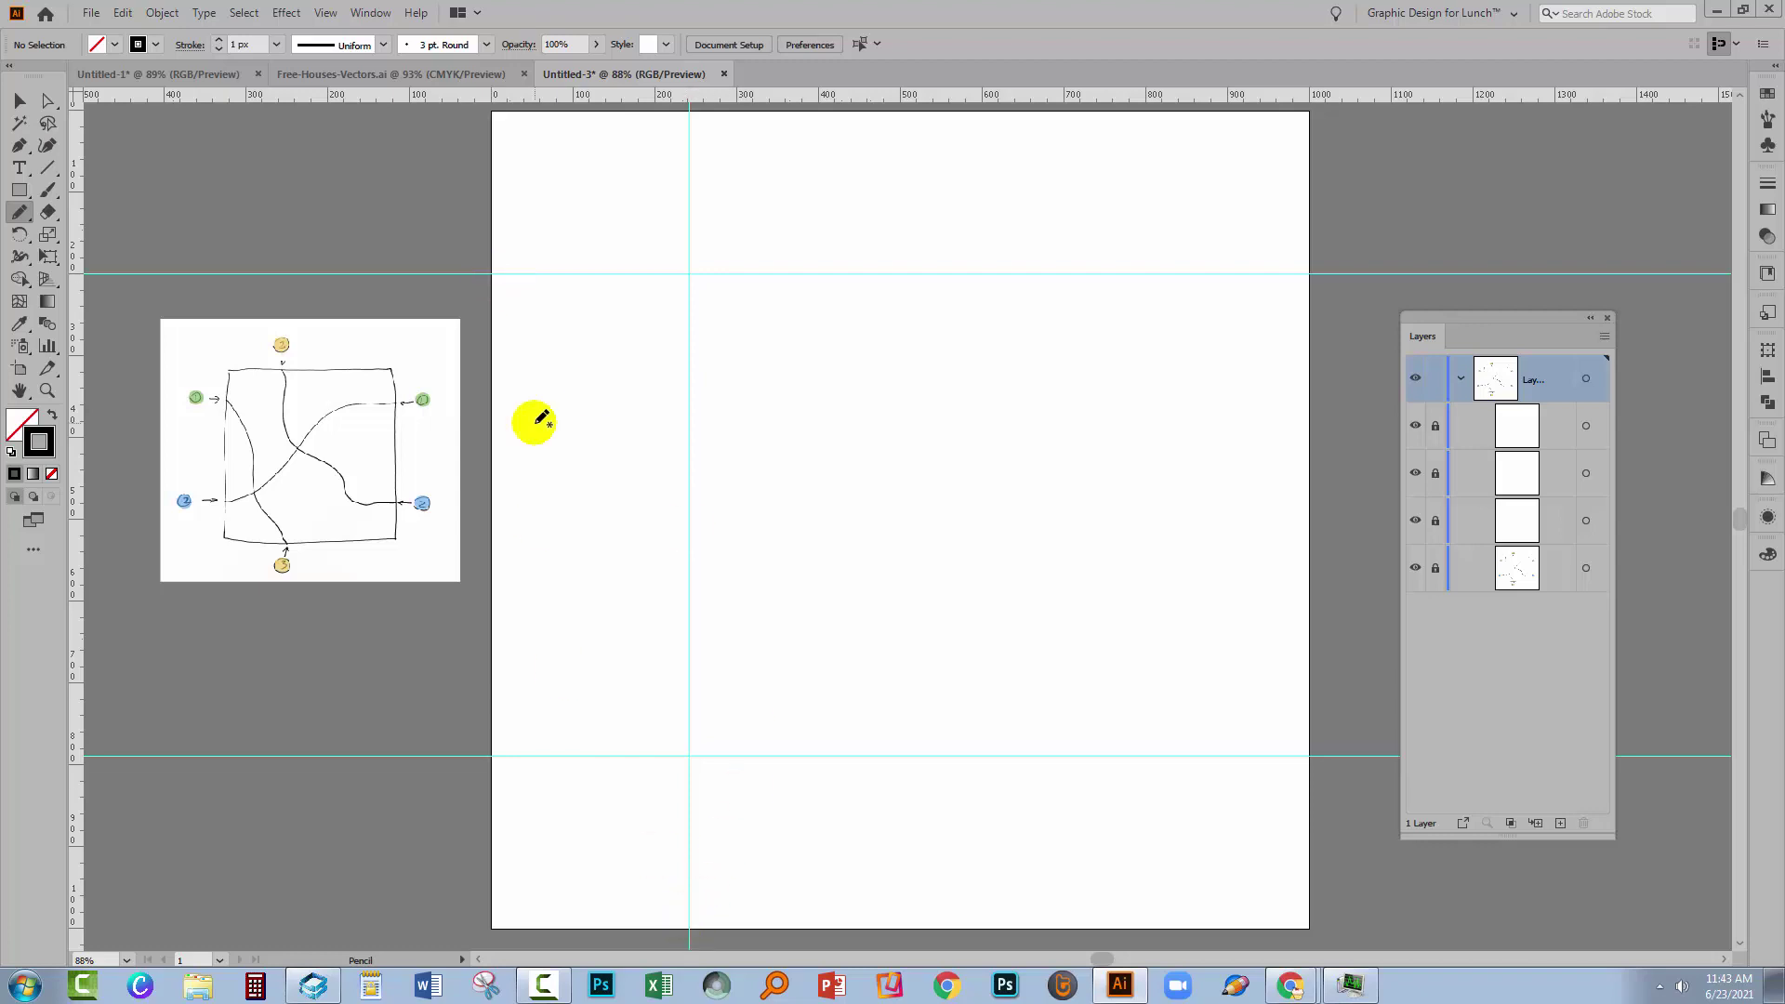
Pencil three road curves across the tile, the last from top edge to right edge
mouse_move(493, 275)
left_mouse_down()
mouse_move(570, 368)
mouse_move(608, 667)
mouse_move(685, 816)
mouse_move(689, 928)
left_mouse_up()
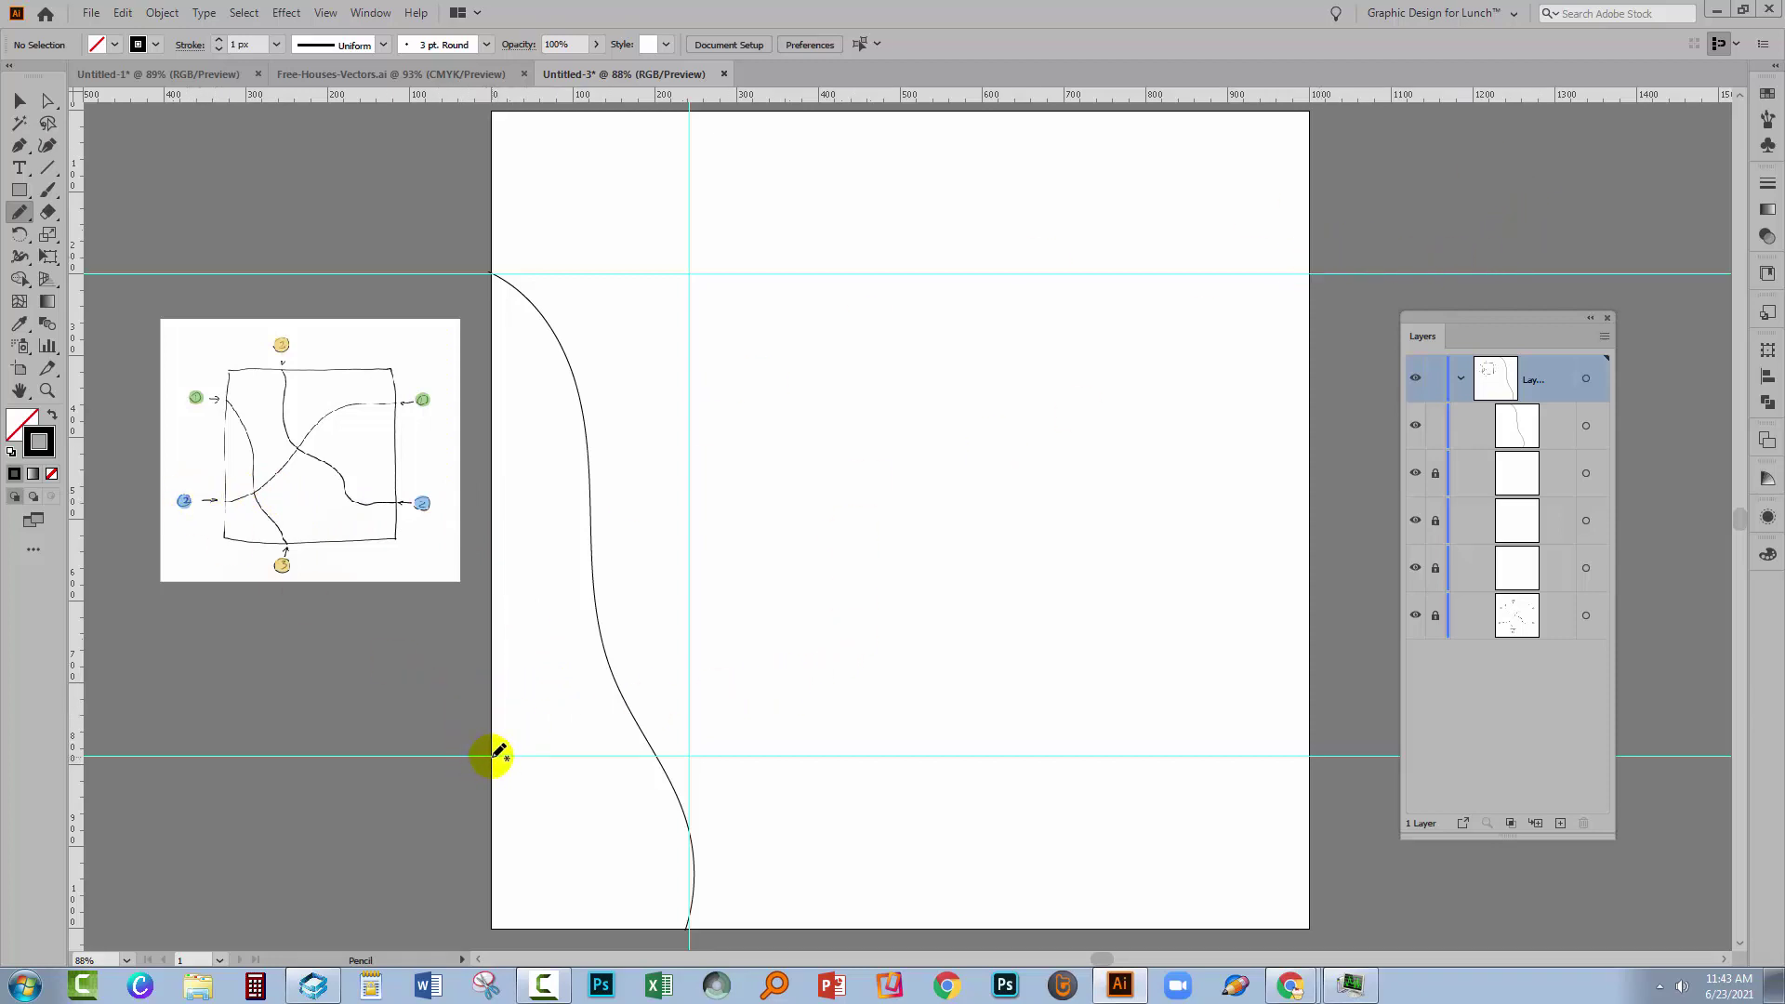
mouse_move(494, 753)
left_mouse_down()
mouse_move(592, 491)
mouse_move(891, 239)
mouse_move(1330, 267)
left_mouse_up()
key("ctrl+z")
mouse_move(509, 741)
left_mouse_down()
mouse_move(601, 533)
mouse_move(681, 438)
mouse_move(785, 365)
mouse_move(914, 330)
mouse_move(1191, 311)
mouse_move(1305, 270)
left_mouse_up()
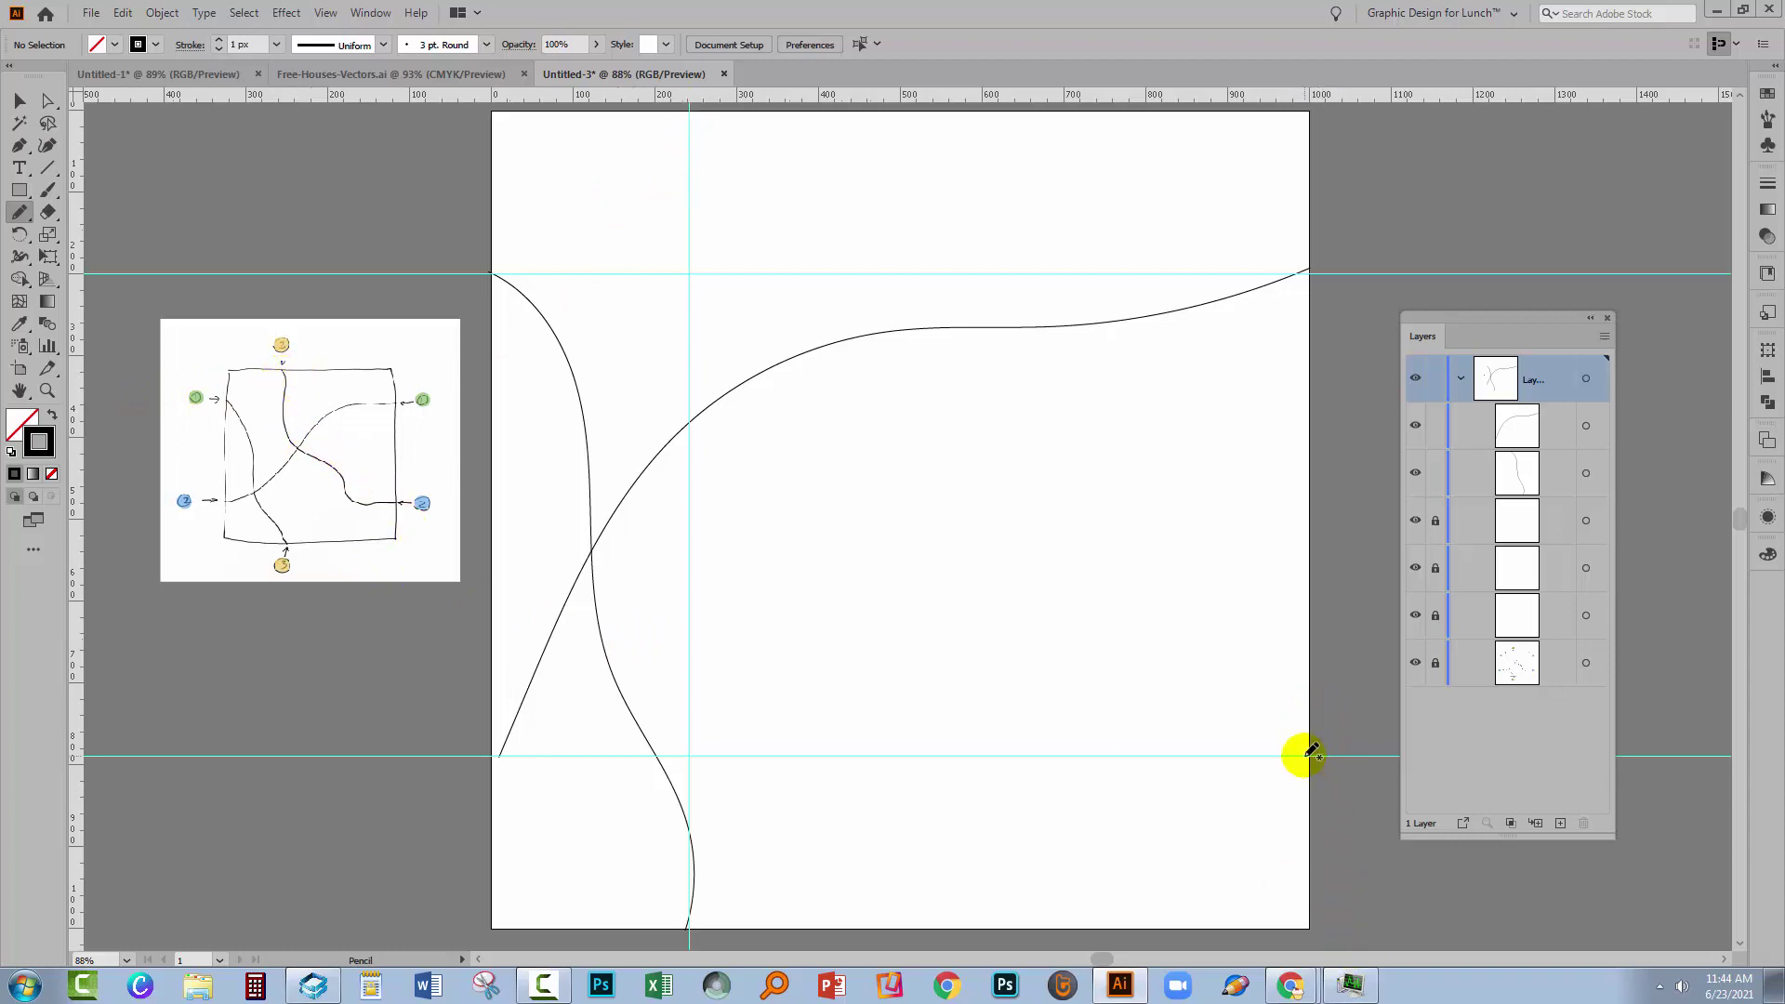
mouse_move(689, 134)
left_mouse_down()
mouse_move(989, 343)
mouse_move(1187, 637)
mouse_move(1301, 755)
left_mouse_up()
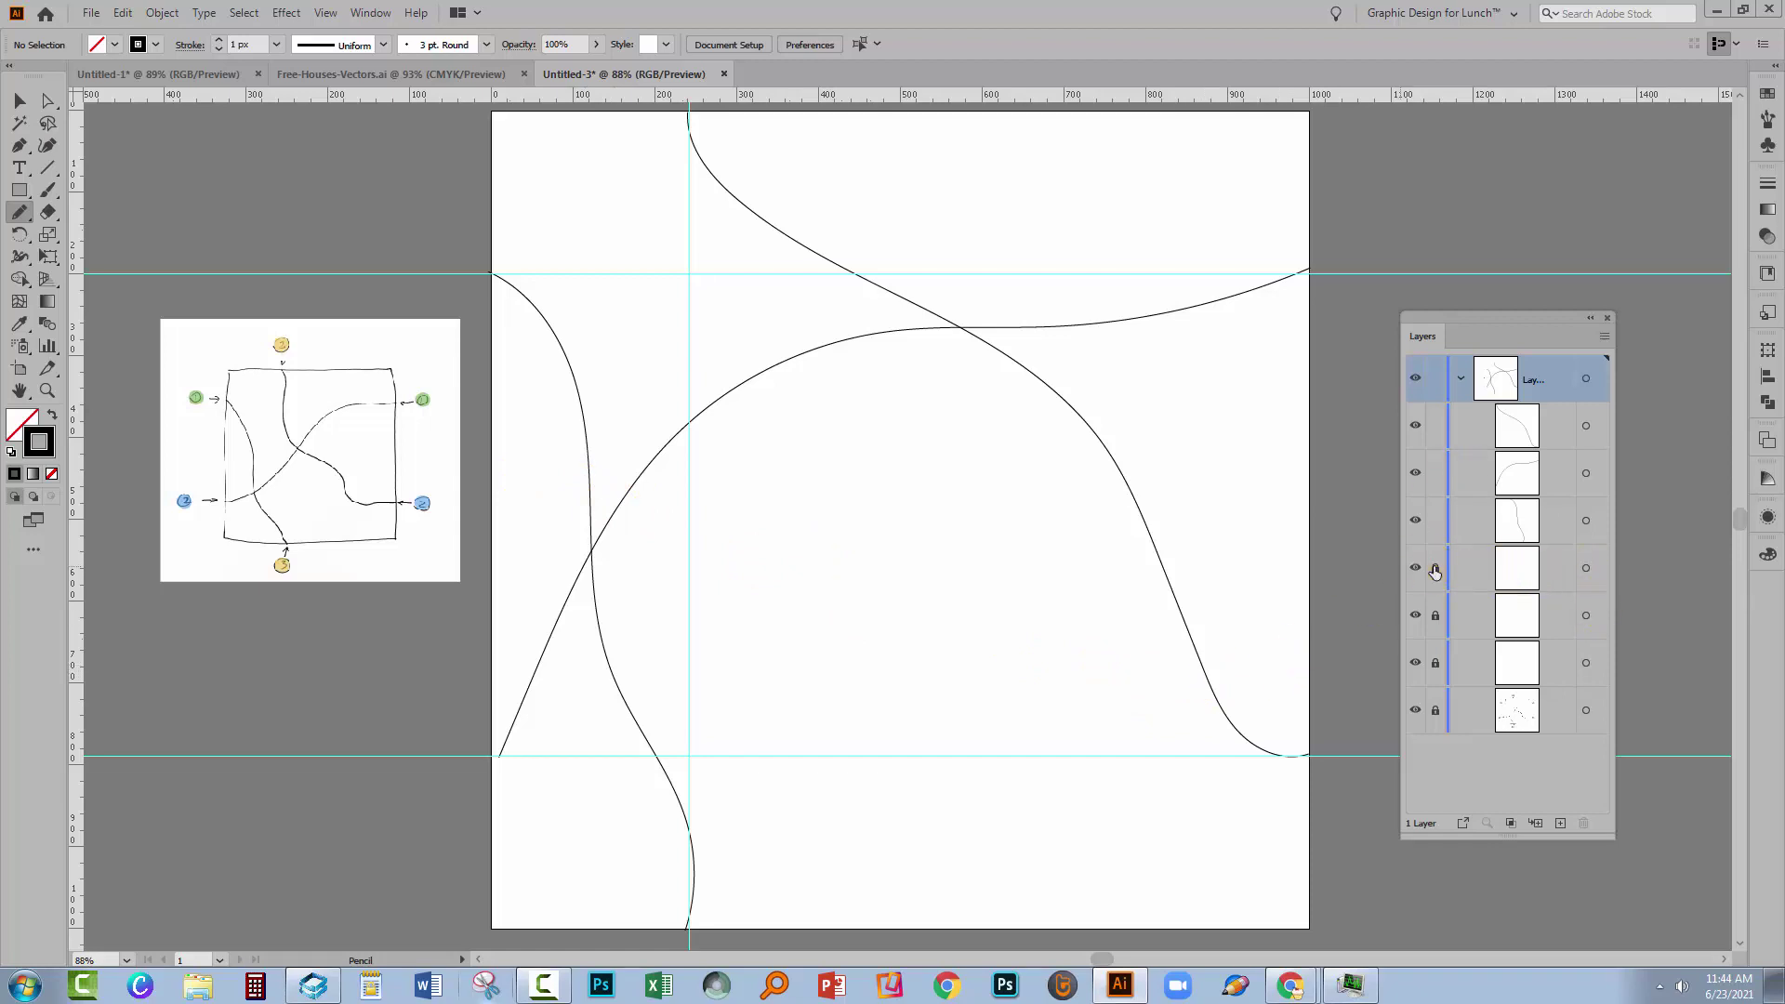
left_click(1586, 569)
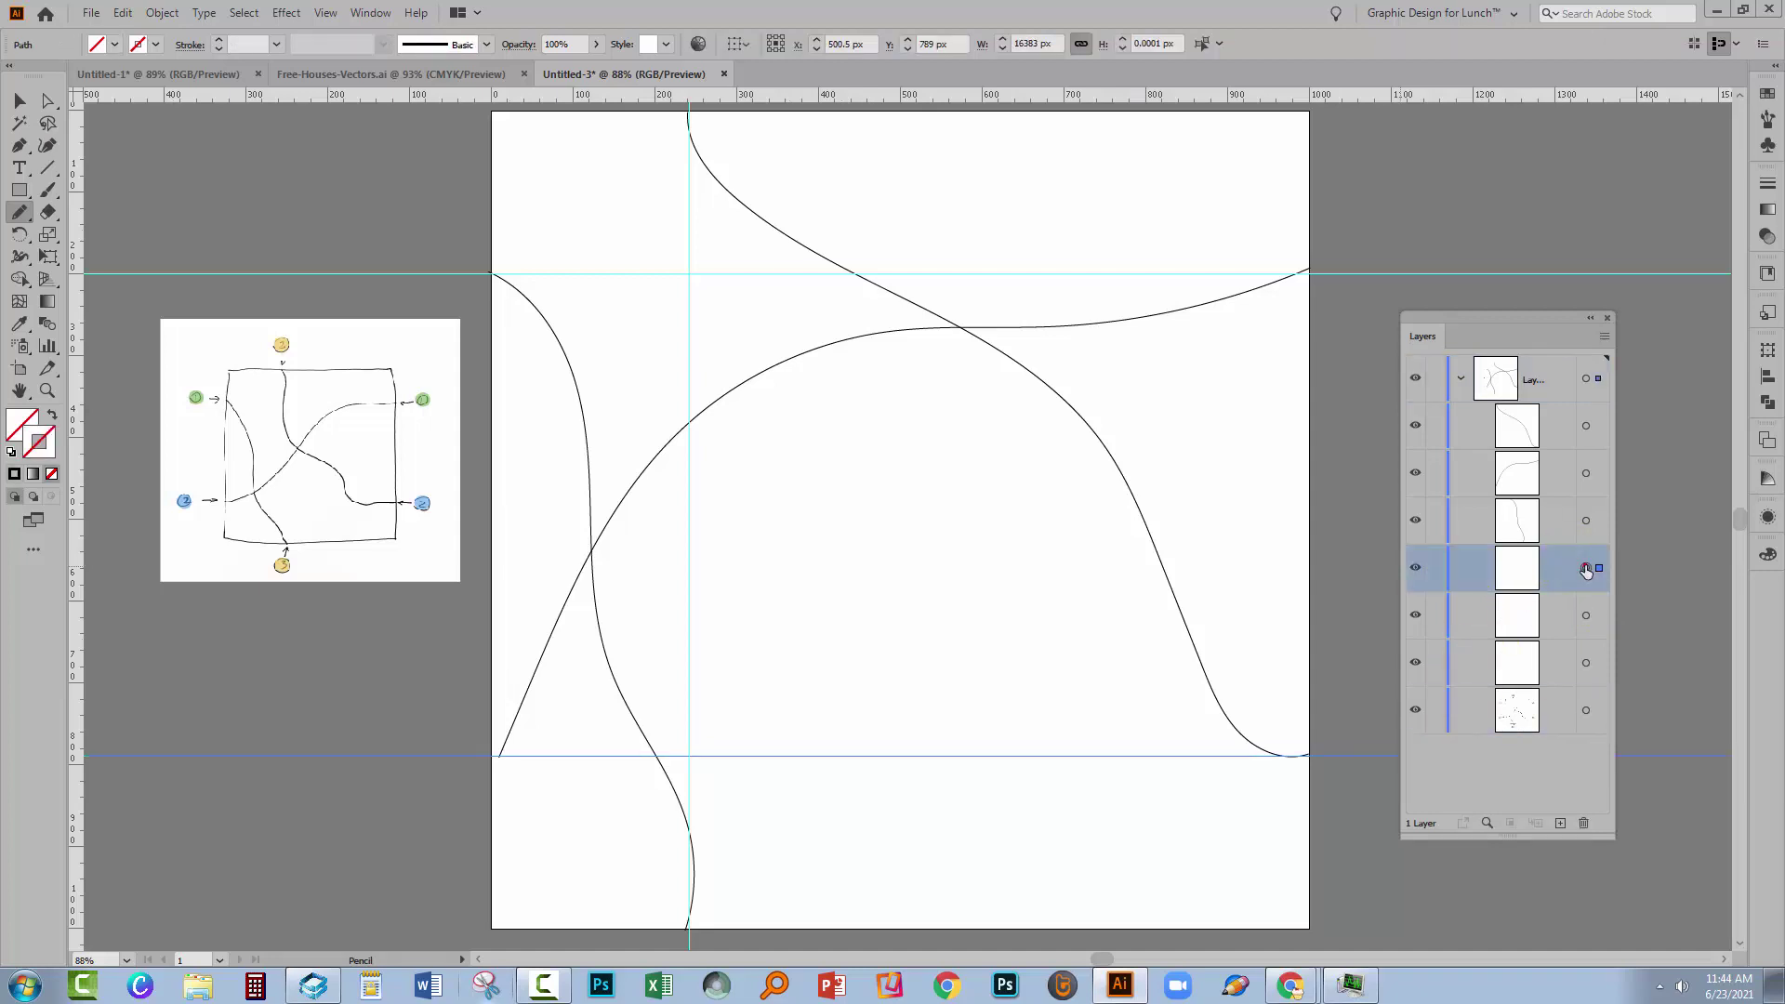
Delete the three straight paths lying along the guides
left_click(1587, 618, "shift")
left_click(1584, 667, "shift")
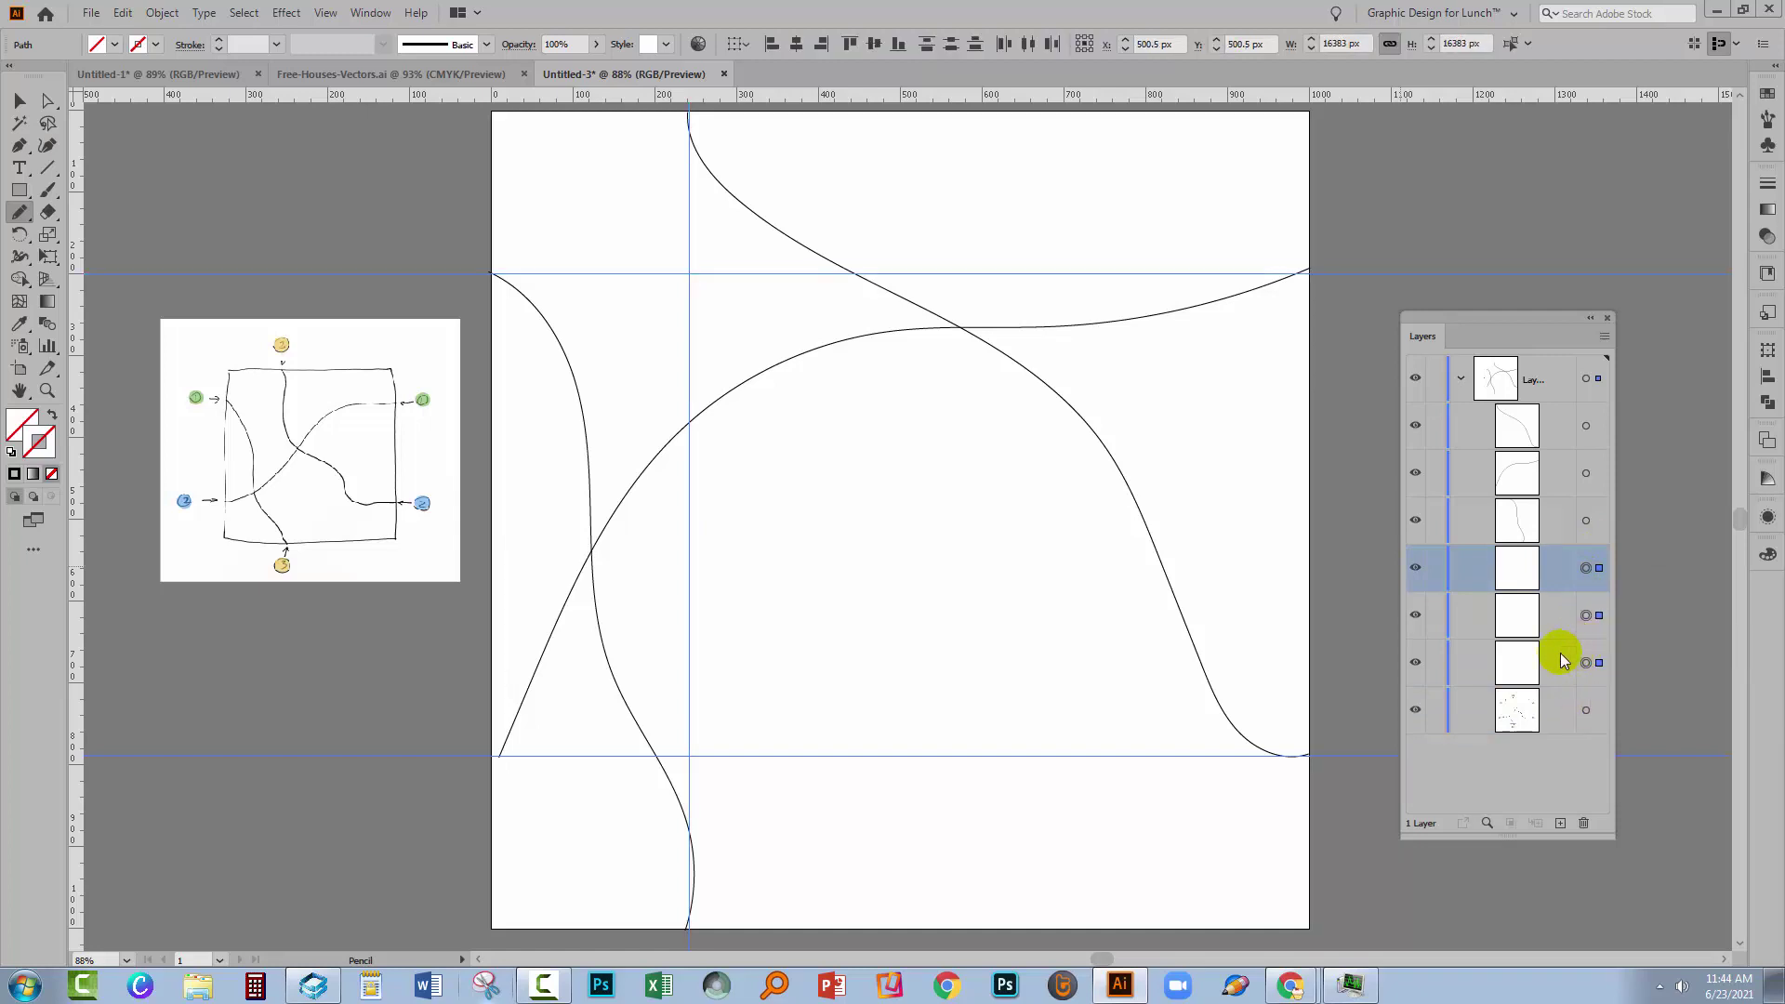
key("Delete")
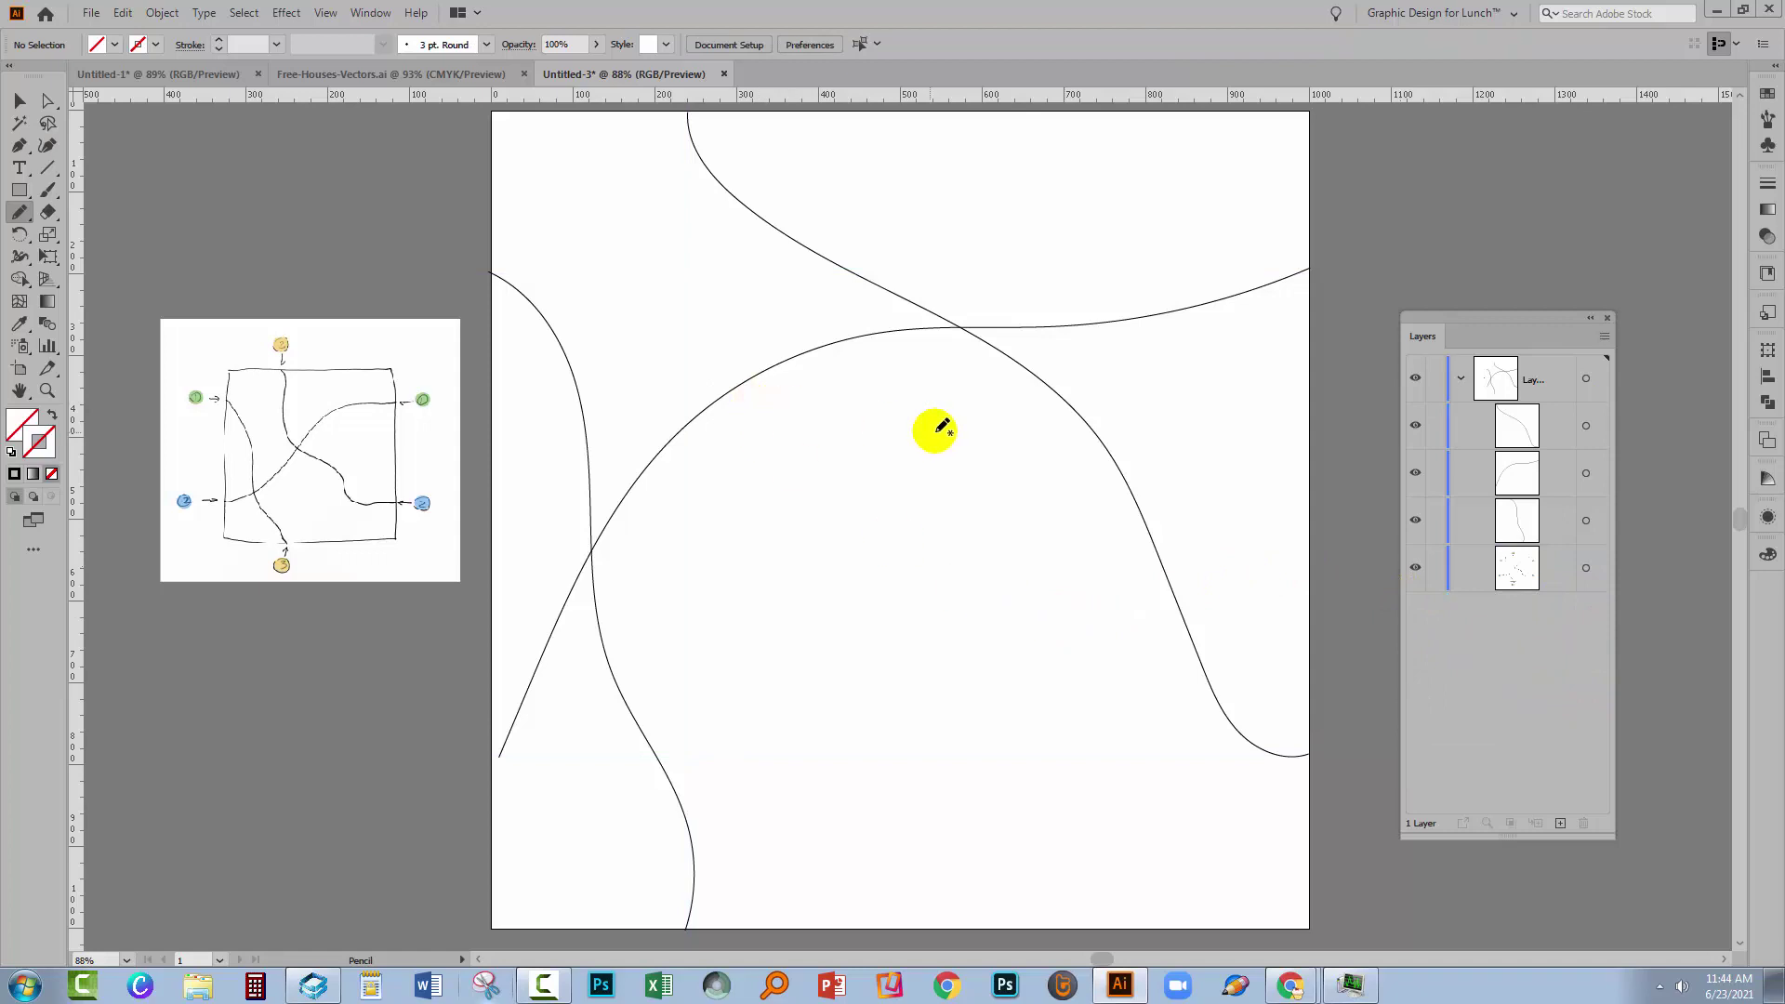
Select the three curved roads and make them into a new pattern swatch
left_click(16, 102)
left_click_drag(466, 176, 1208, 813)
left_click(150, 14)
mouse_move(231, 501)
left_click(458, 504)
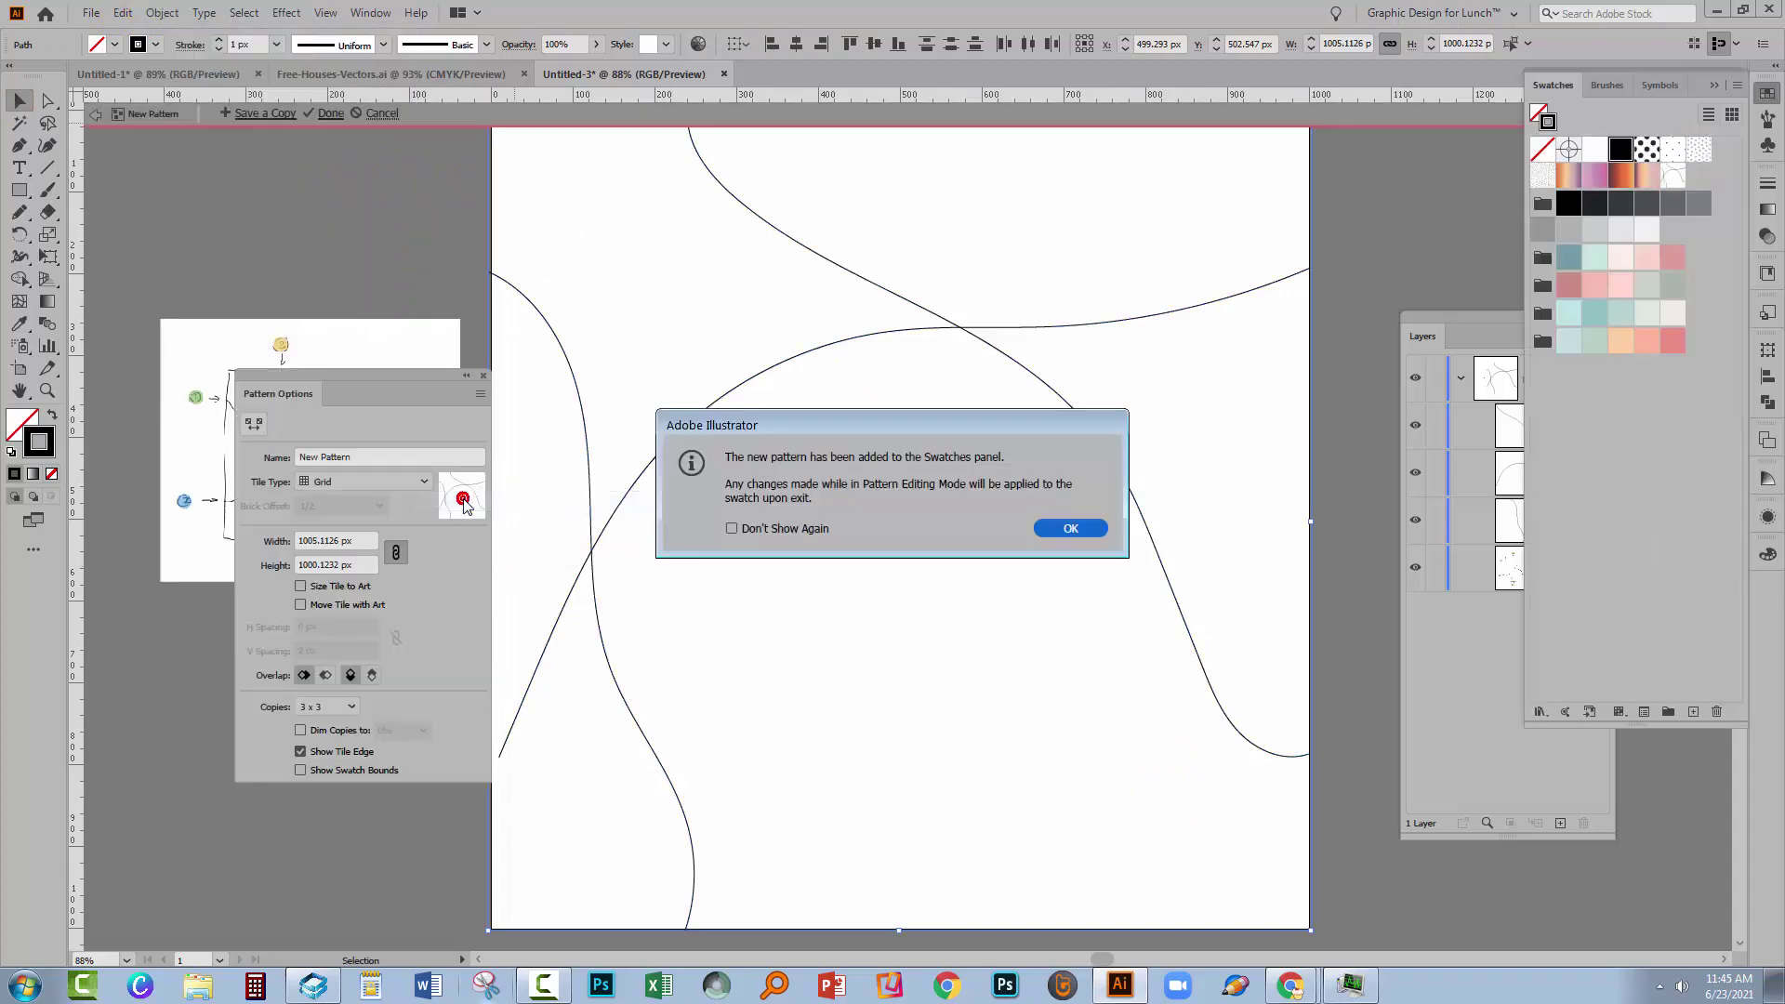
Dismiss the pattern notice, hide the artboards, and move the Pattern Options and Layers panels aside
left_click(1063, 530)
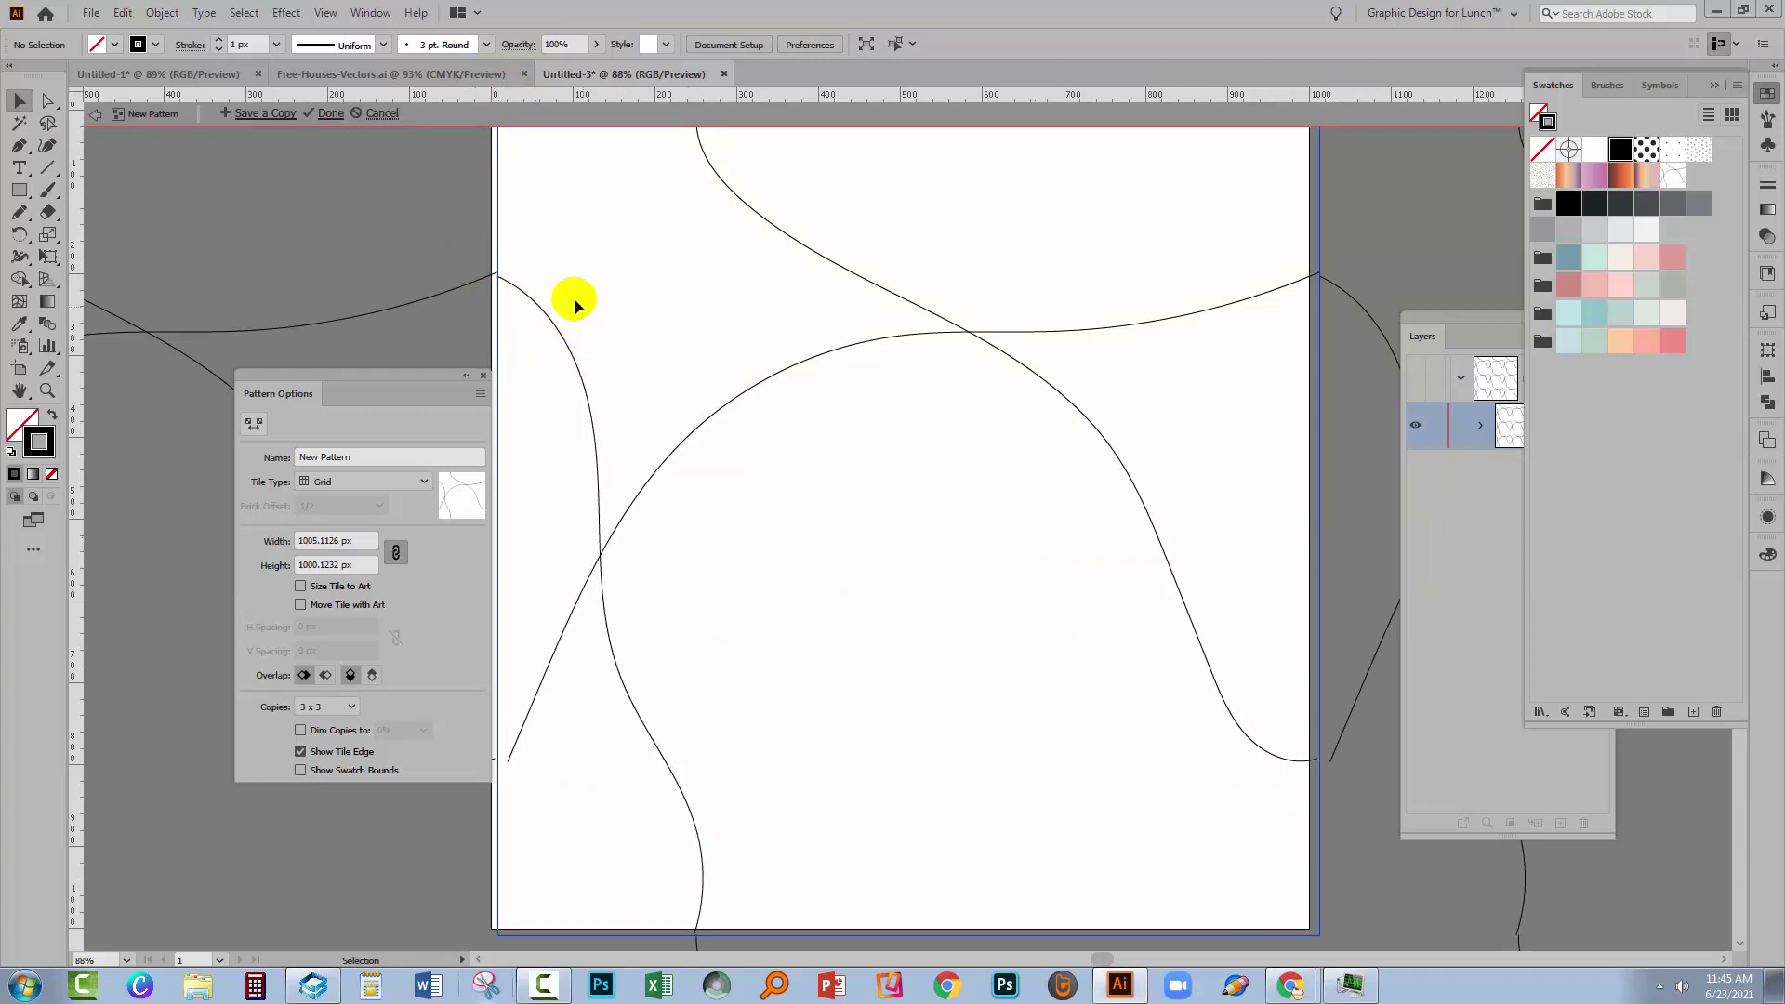
left_click(323, 15)
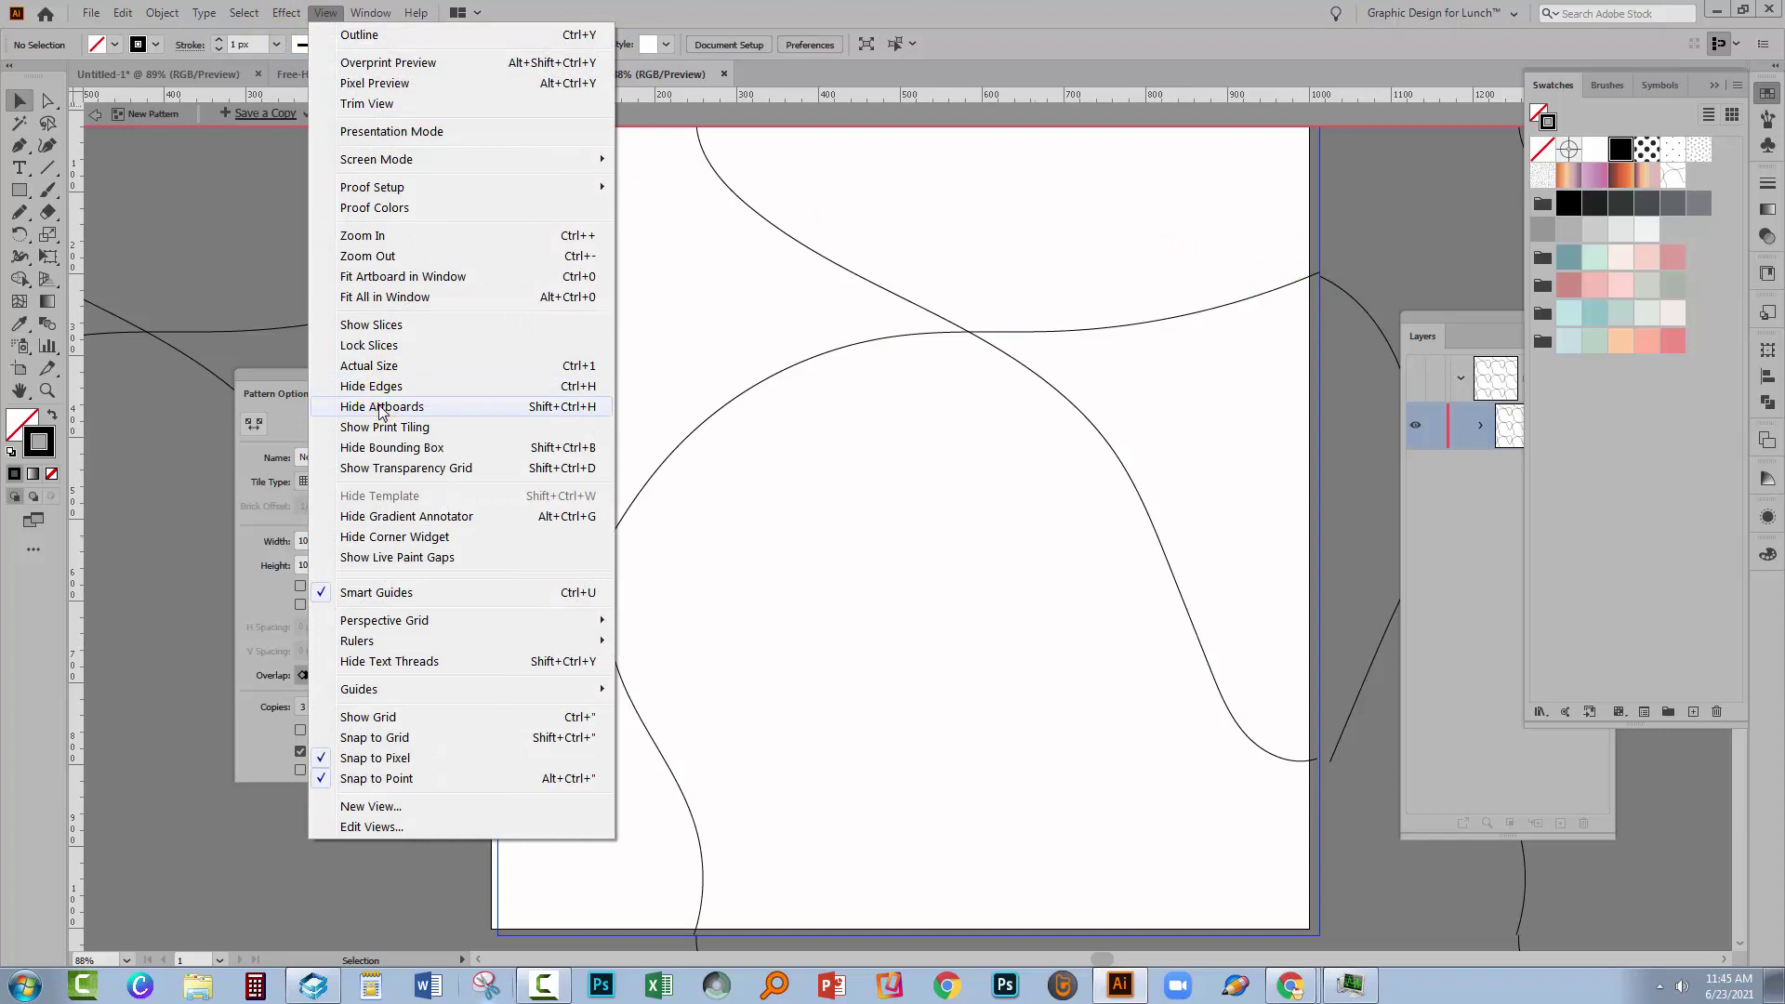
left_click(382, 407)
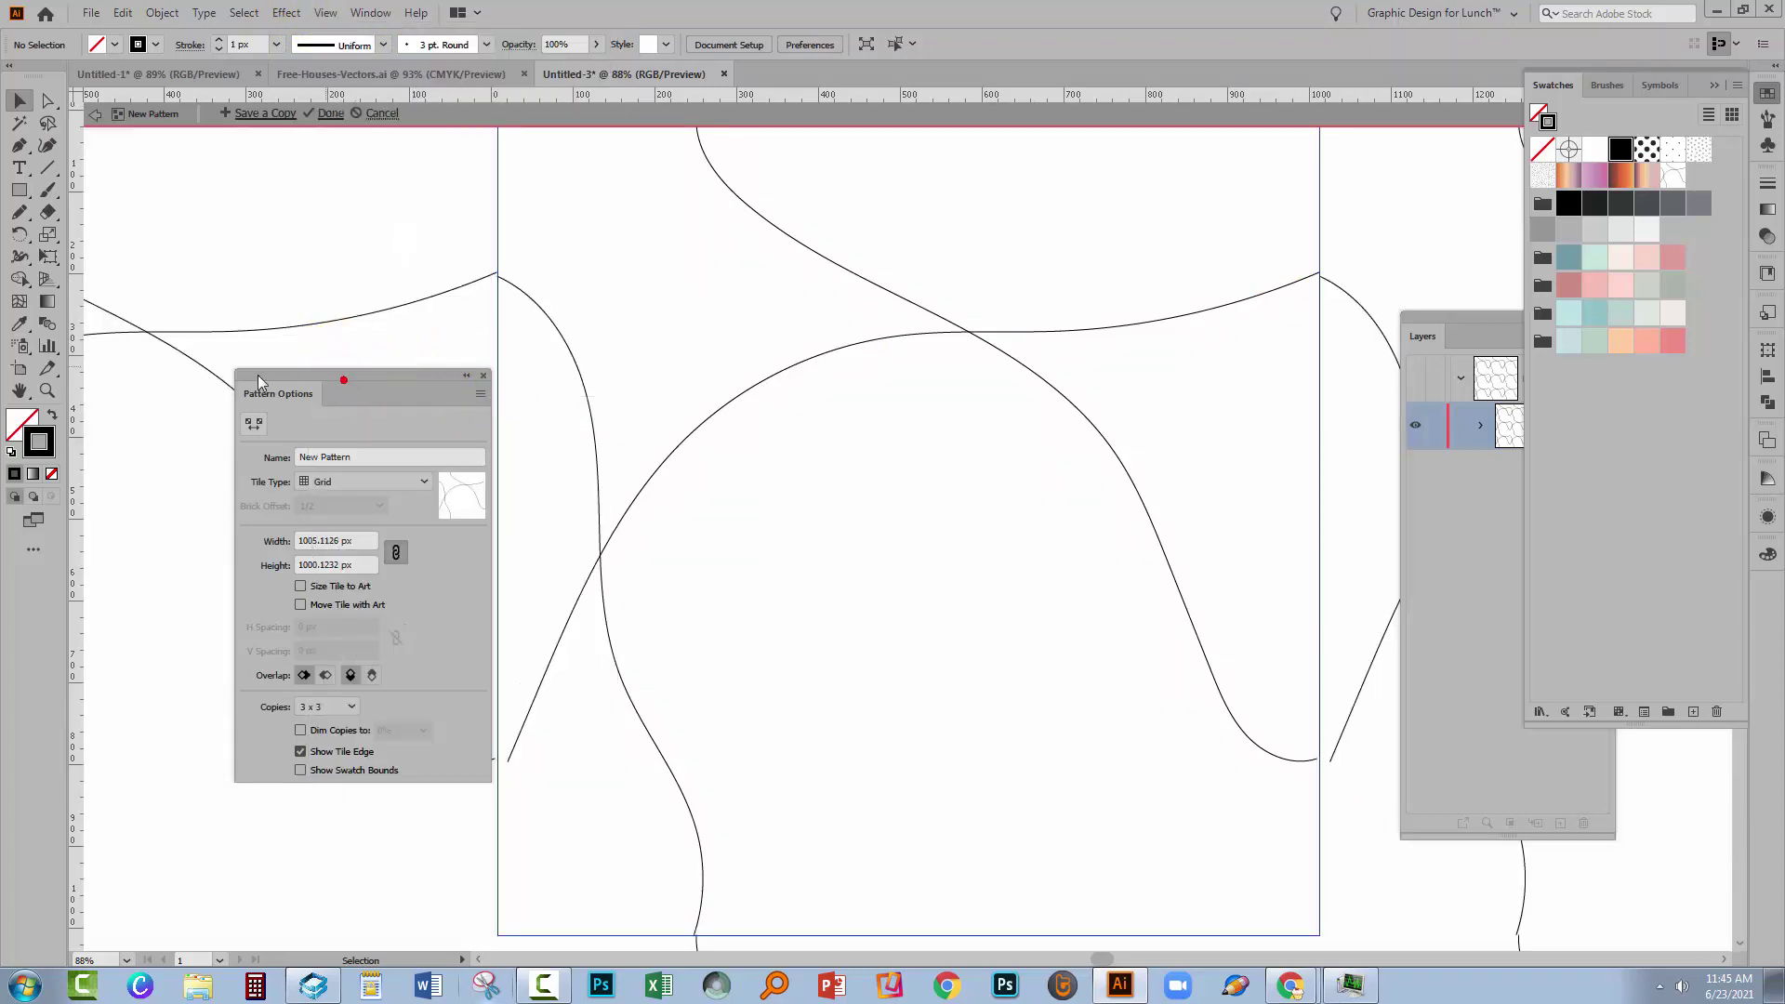
left_click_drag(349, 380, 228, 392)
left_click_drag(1440, 320, 1564, 337)
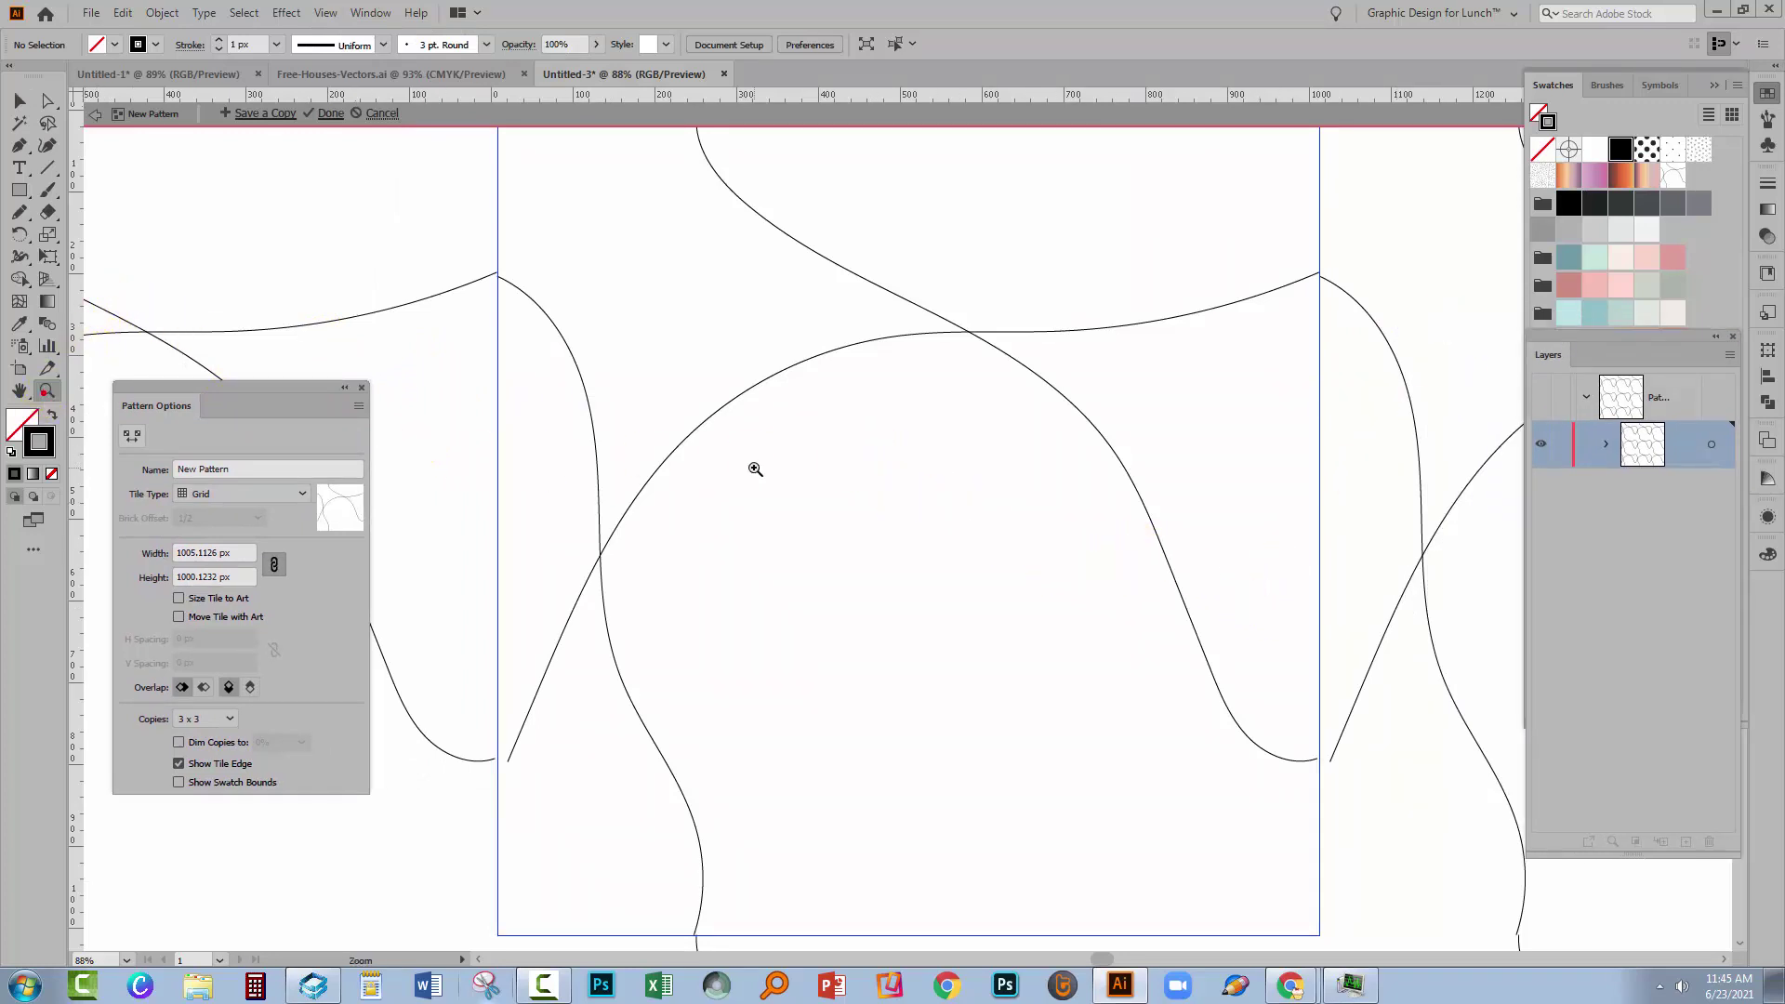
Zoom out to show more repeats, hide the tile edge, and zoom into a gap between road ends
left_click(1000, 476, "alt")
left_click(987, 478, "alt")
left_click(920, 478, "alt")
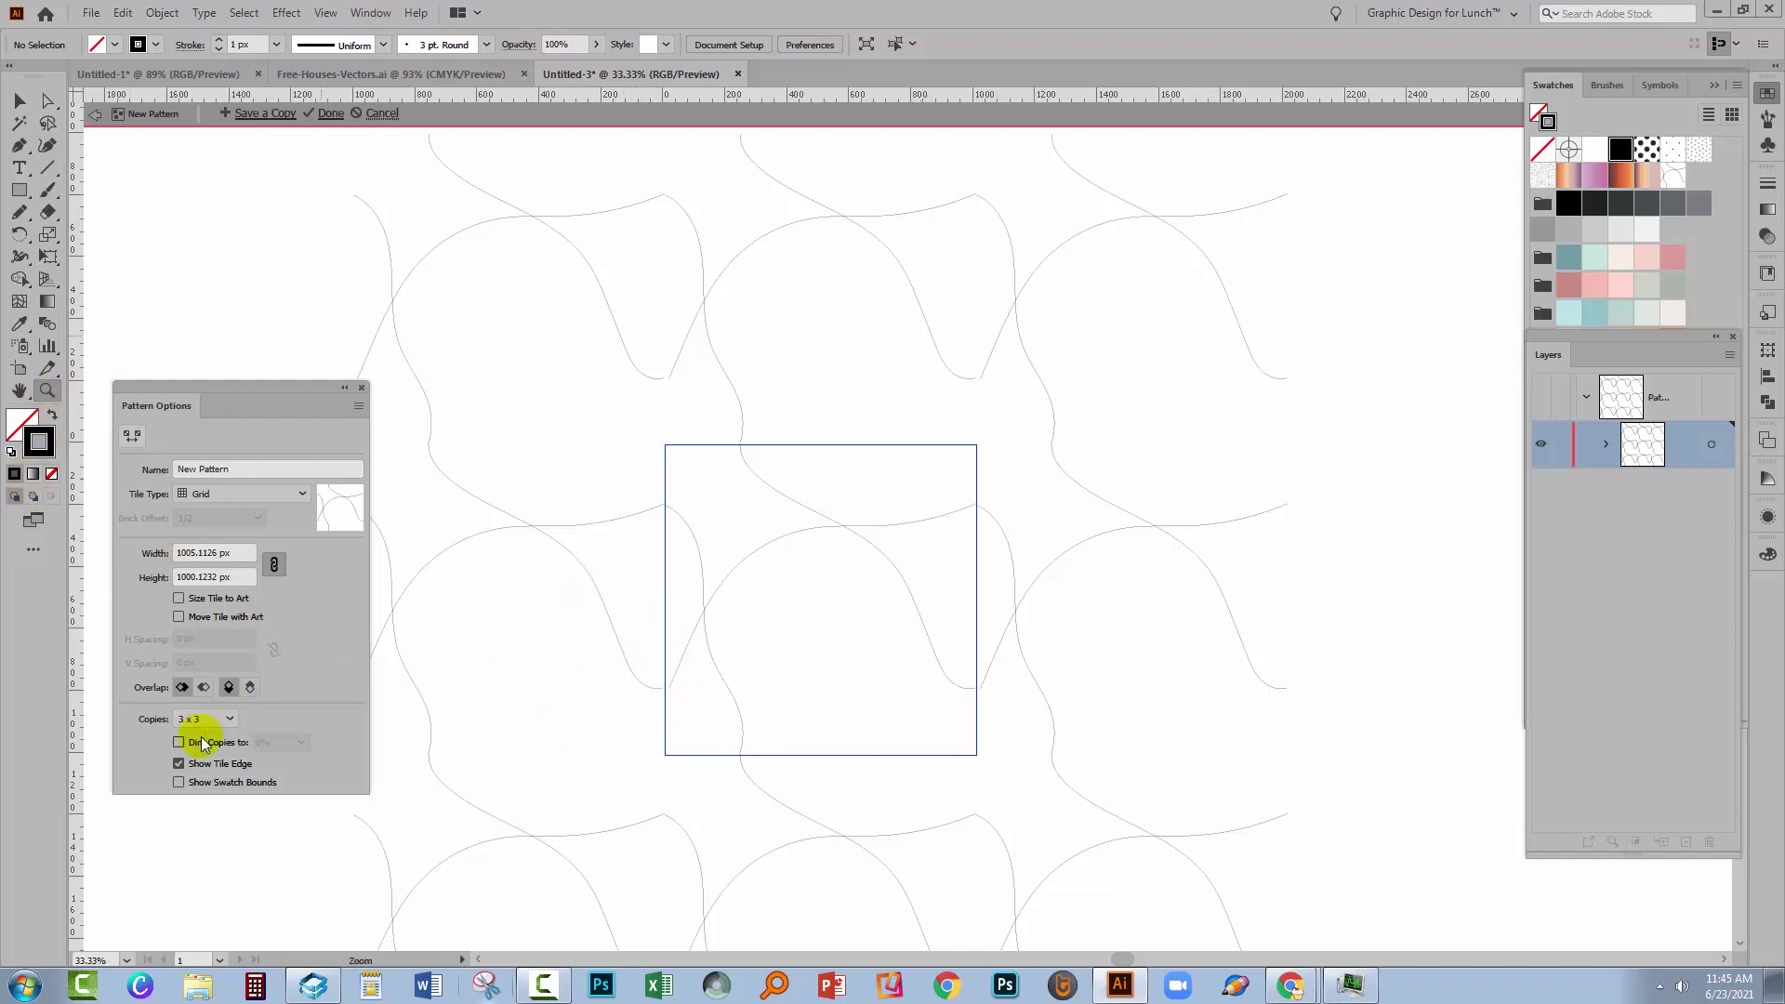
left_click(178, 764)
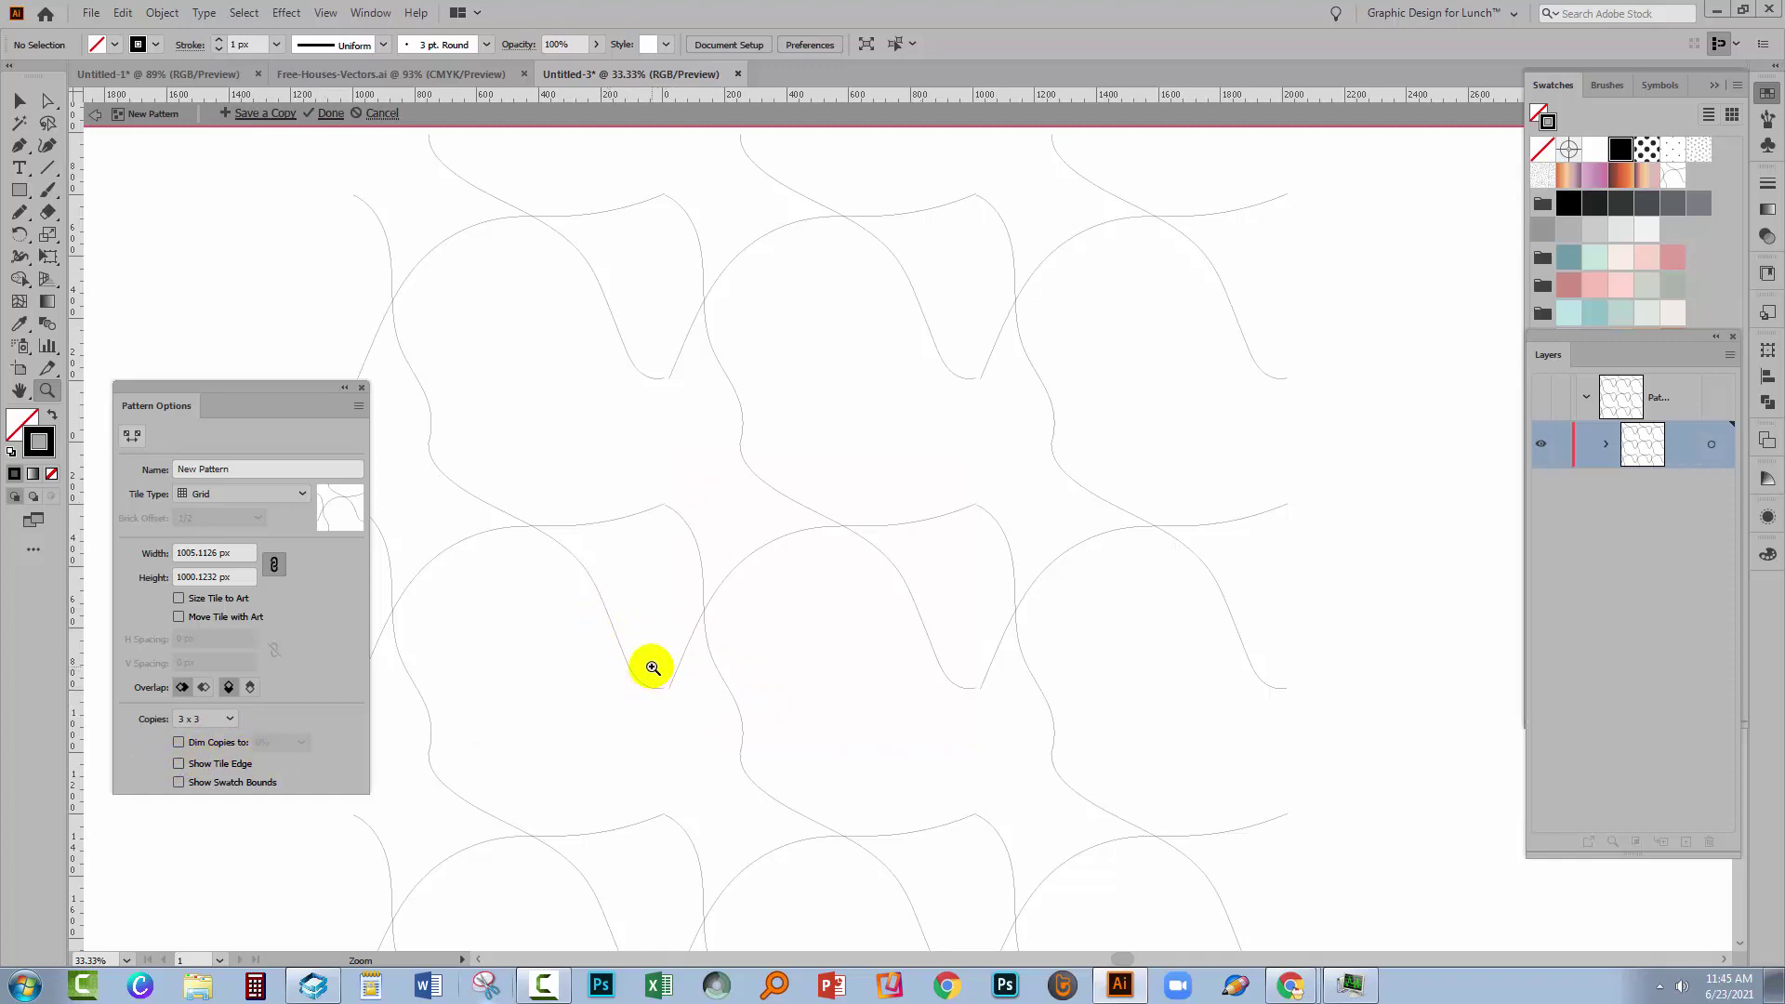
left_click_drag(694, 708, 694, 706)
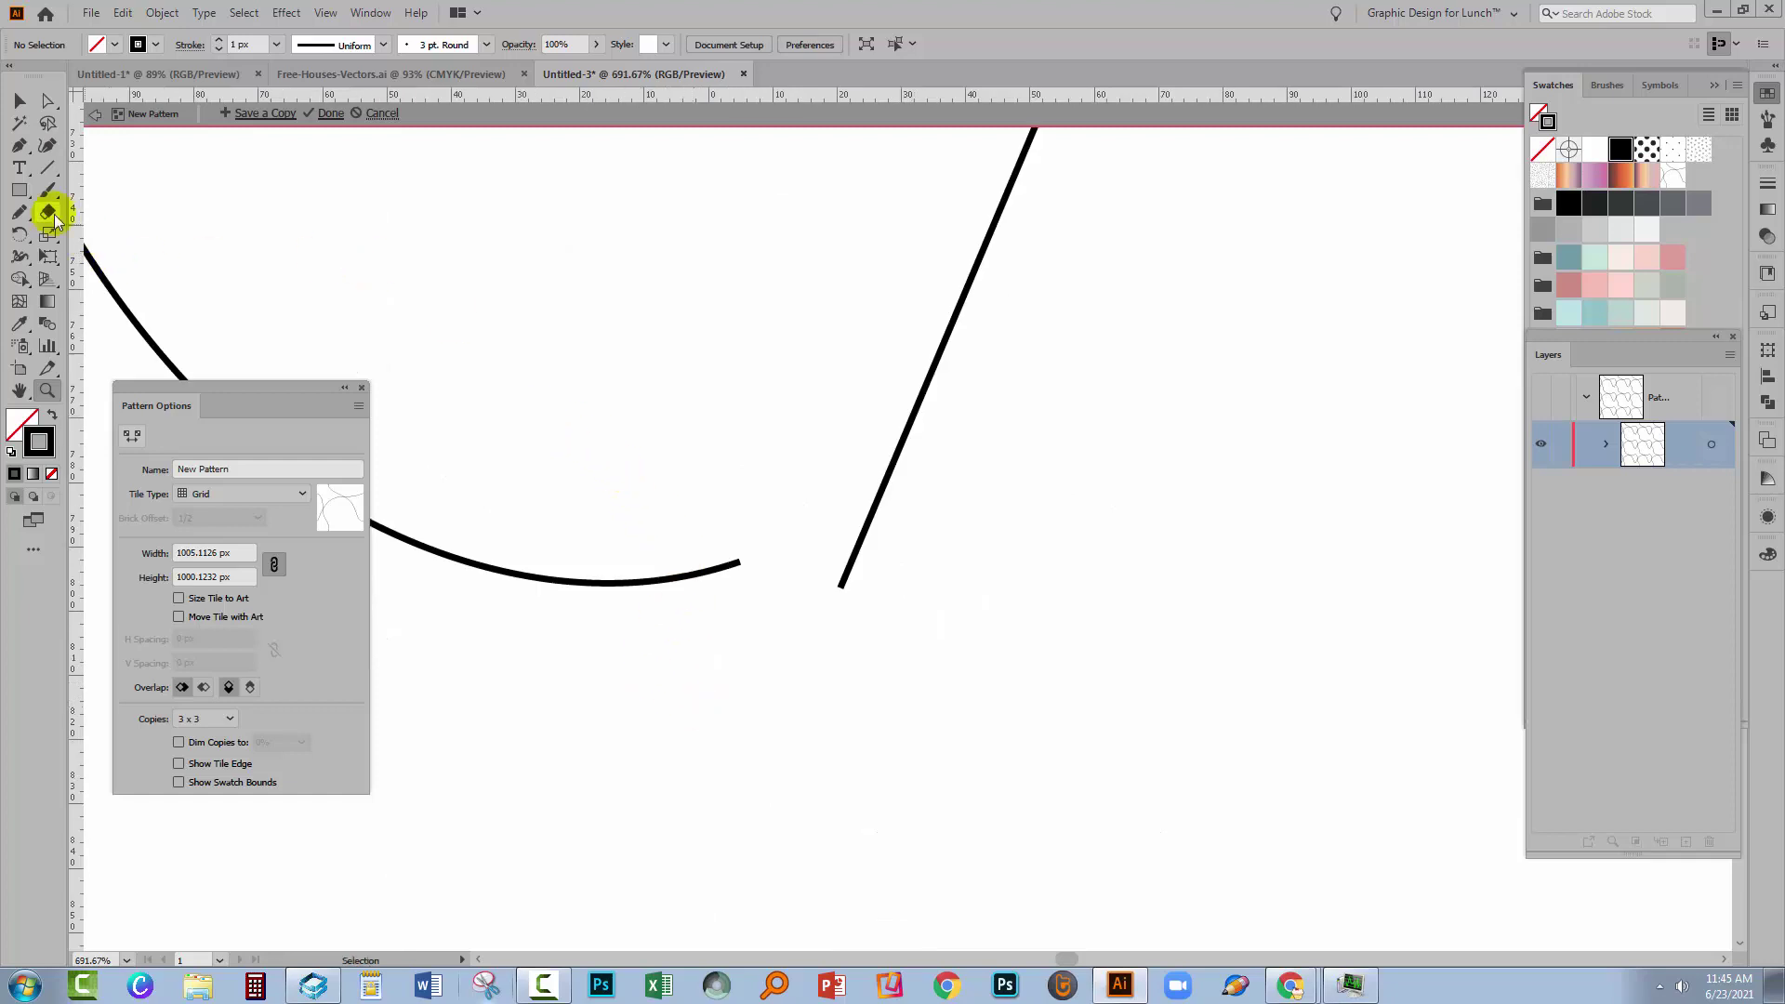
left_click(20, 100)
left_click(47, 99)
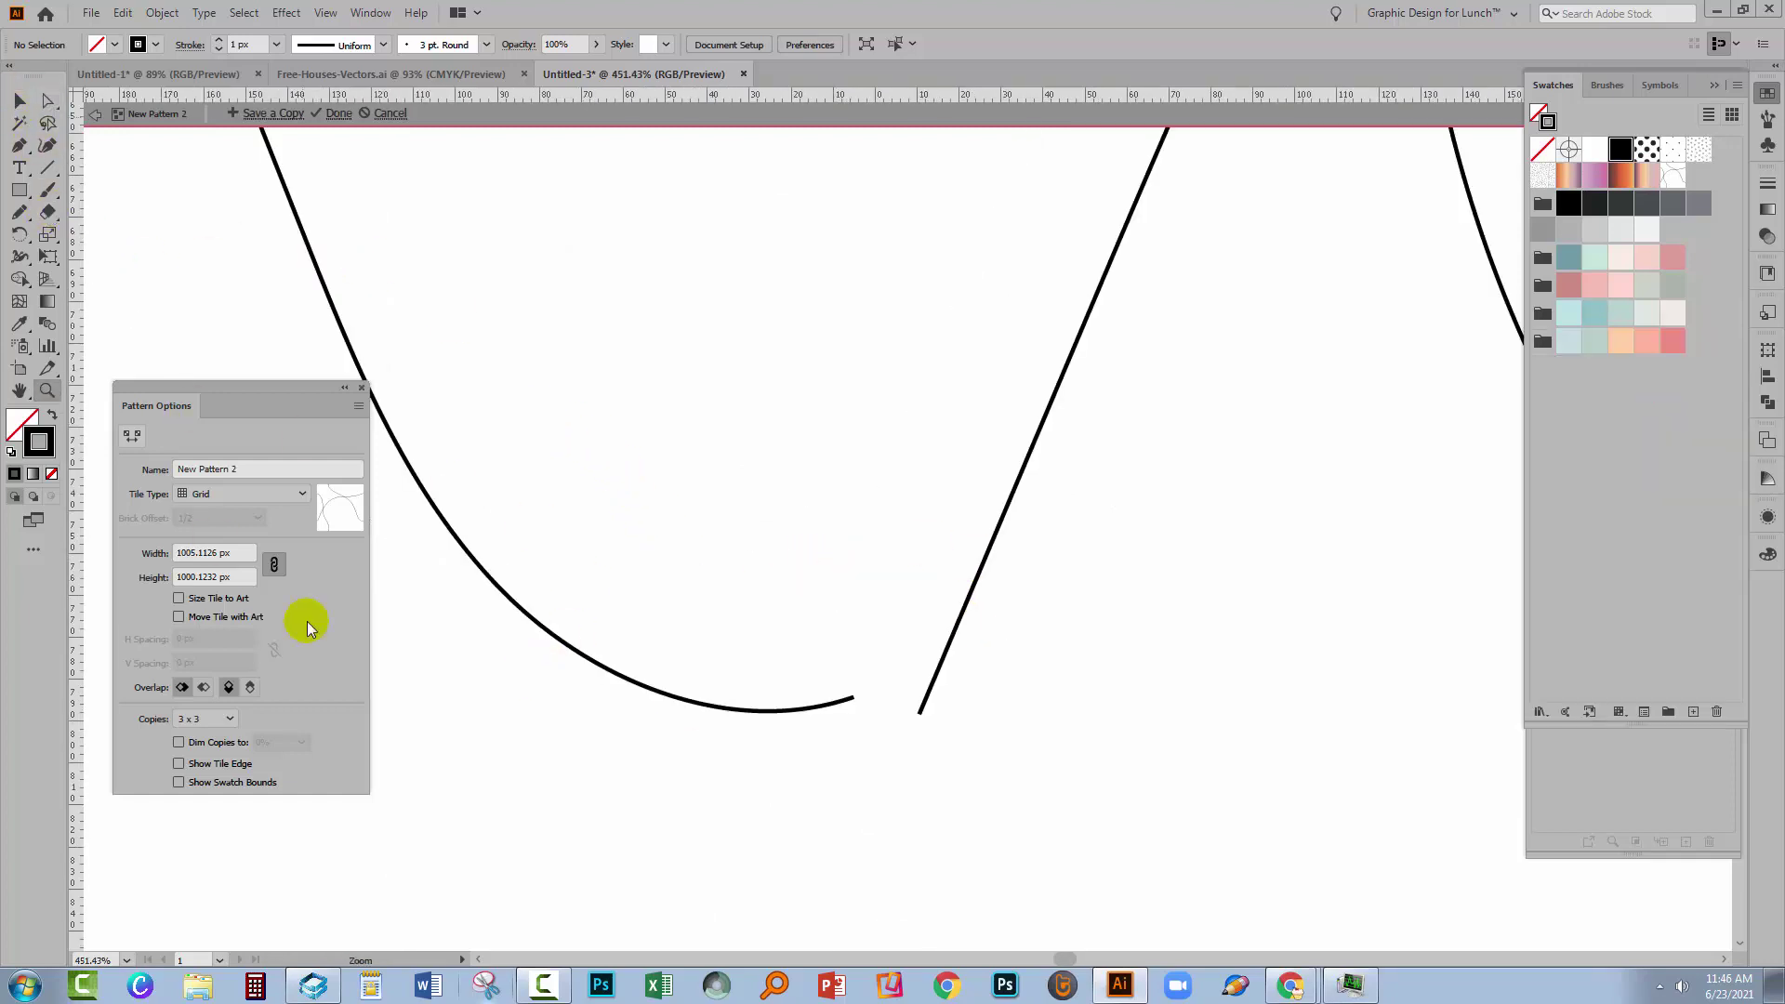
Drag the straight road line's lower anchor onto the neighbouring curve's endpoint
left_click(49, 99)
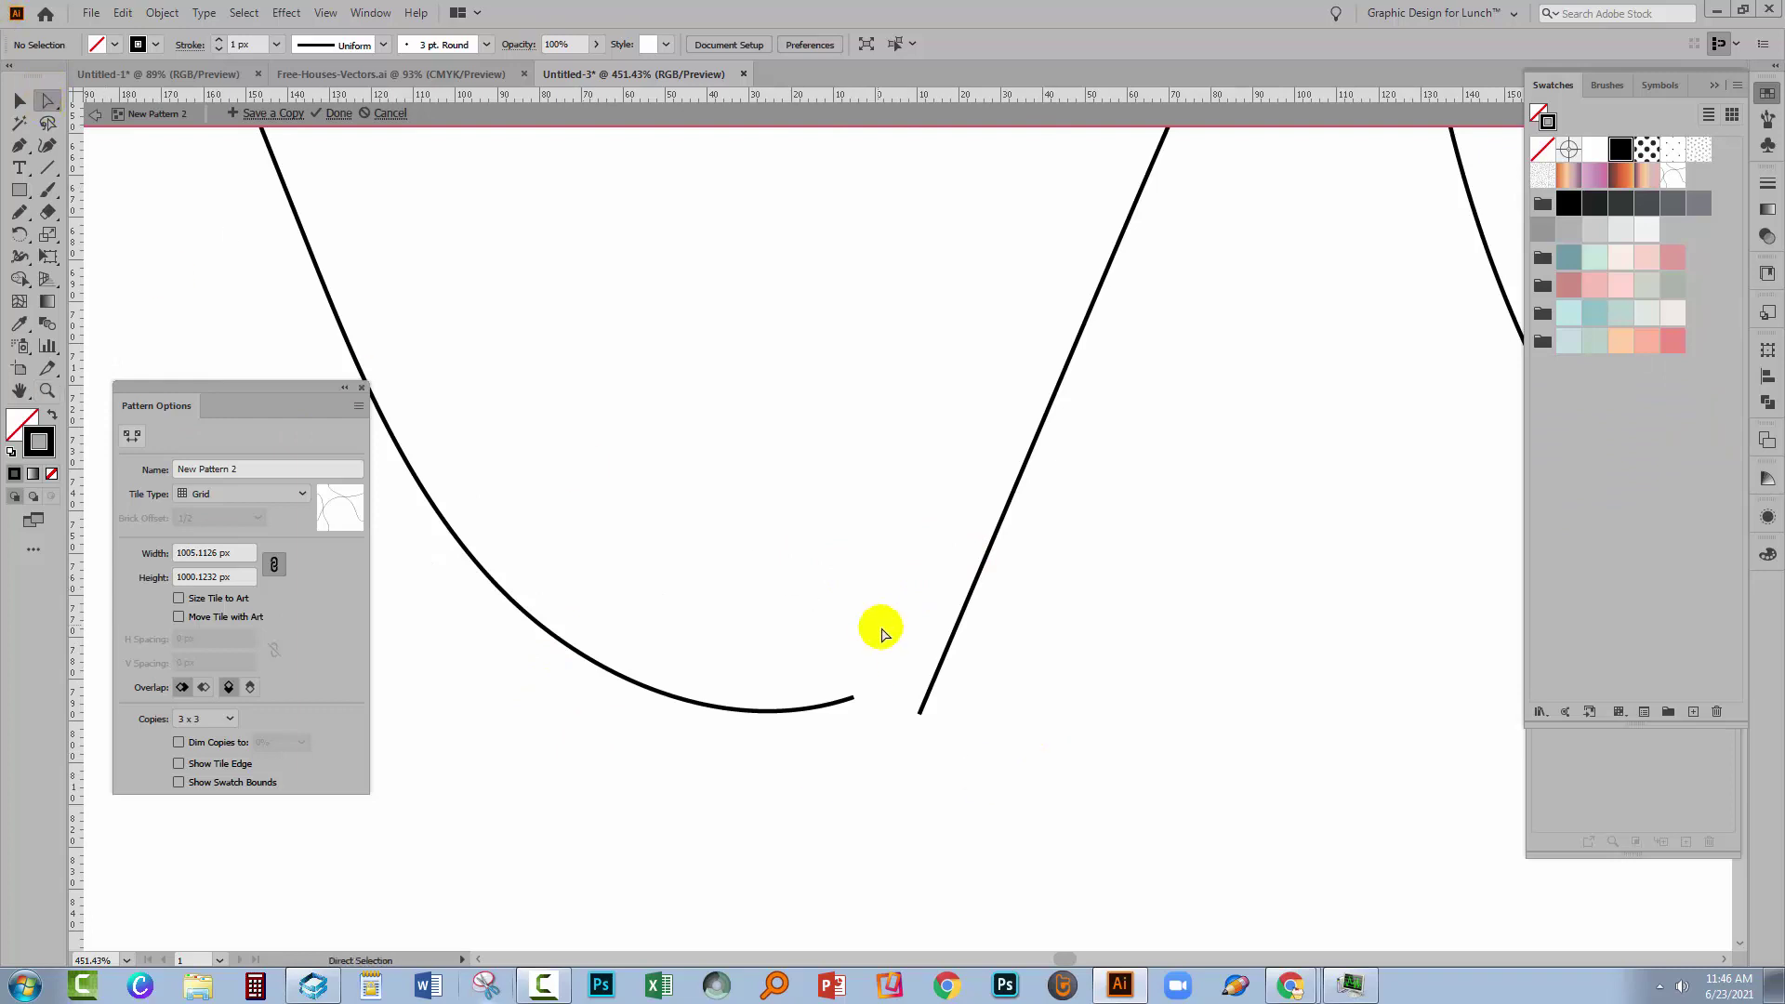
left_click(919, 716)
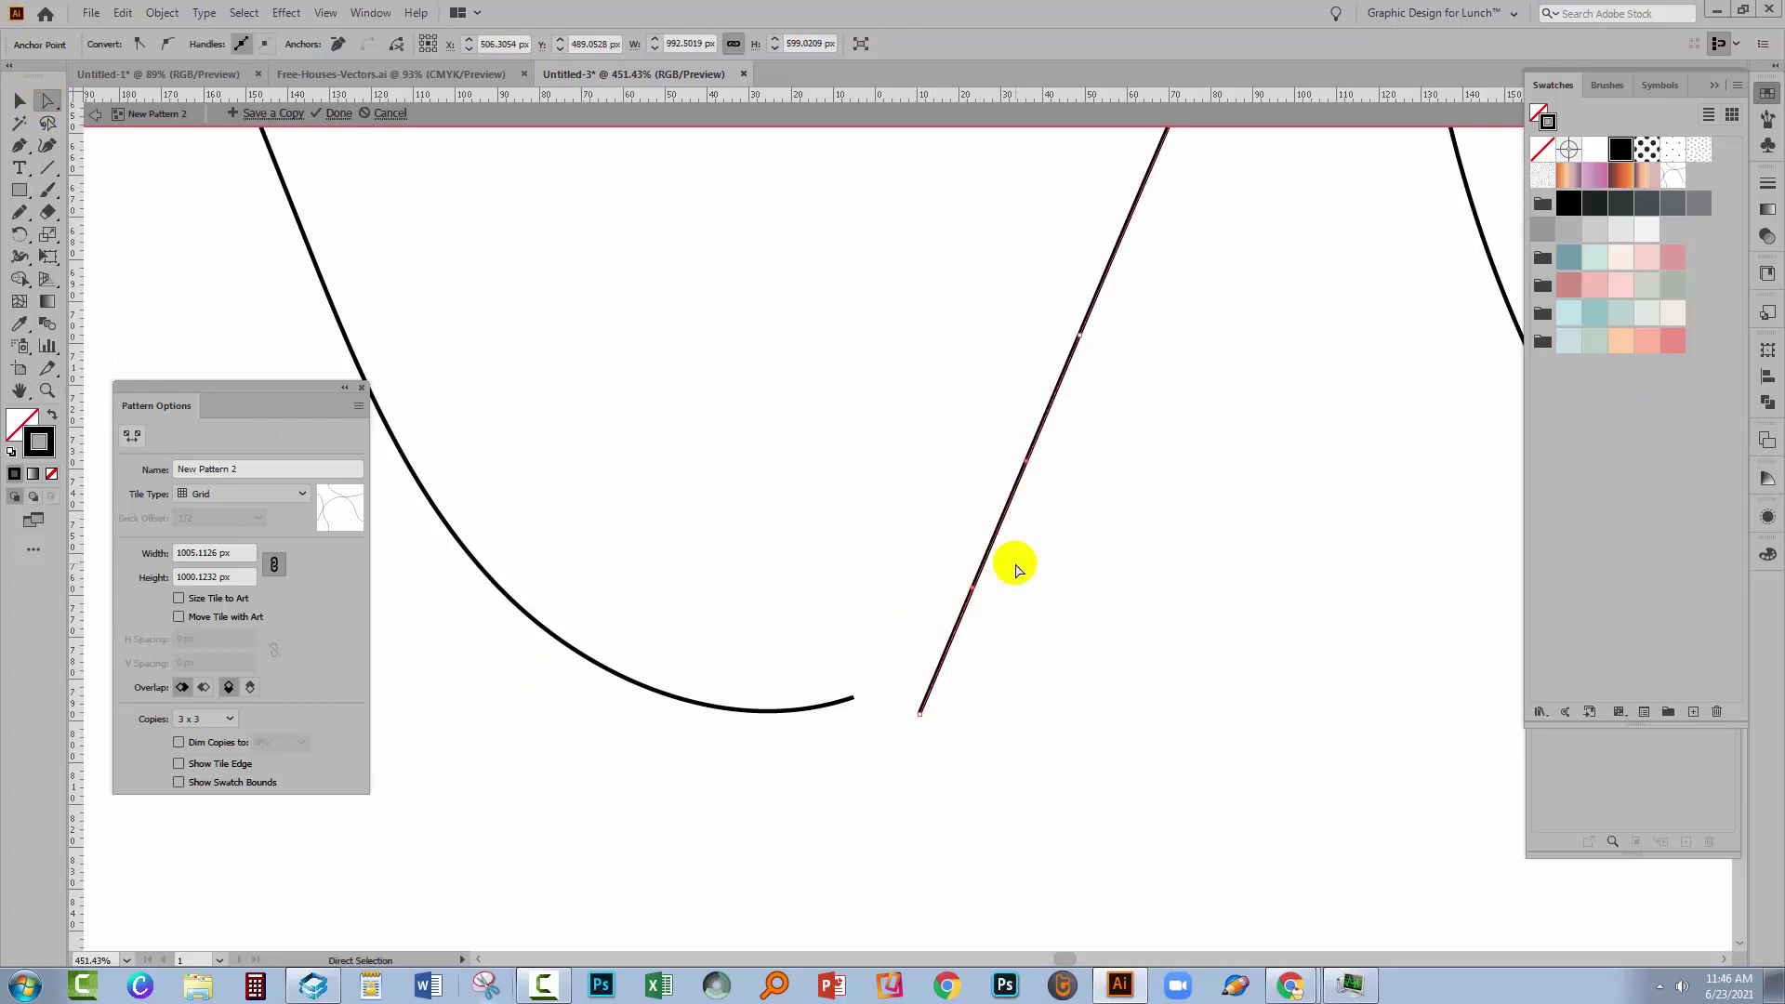
left_click(1043, 519)
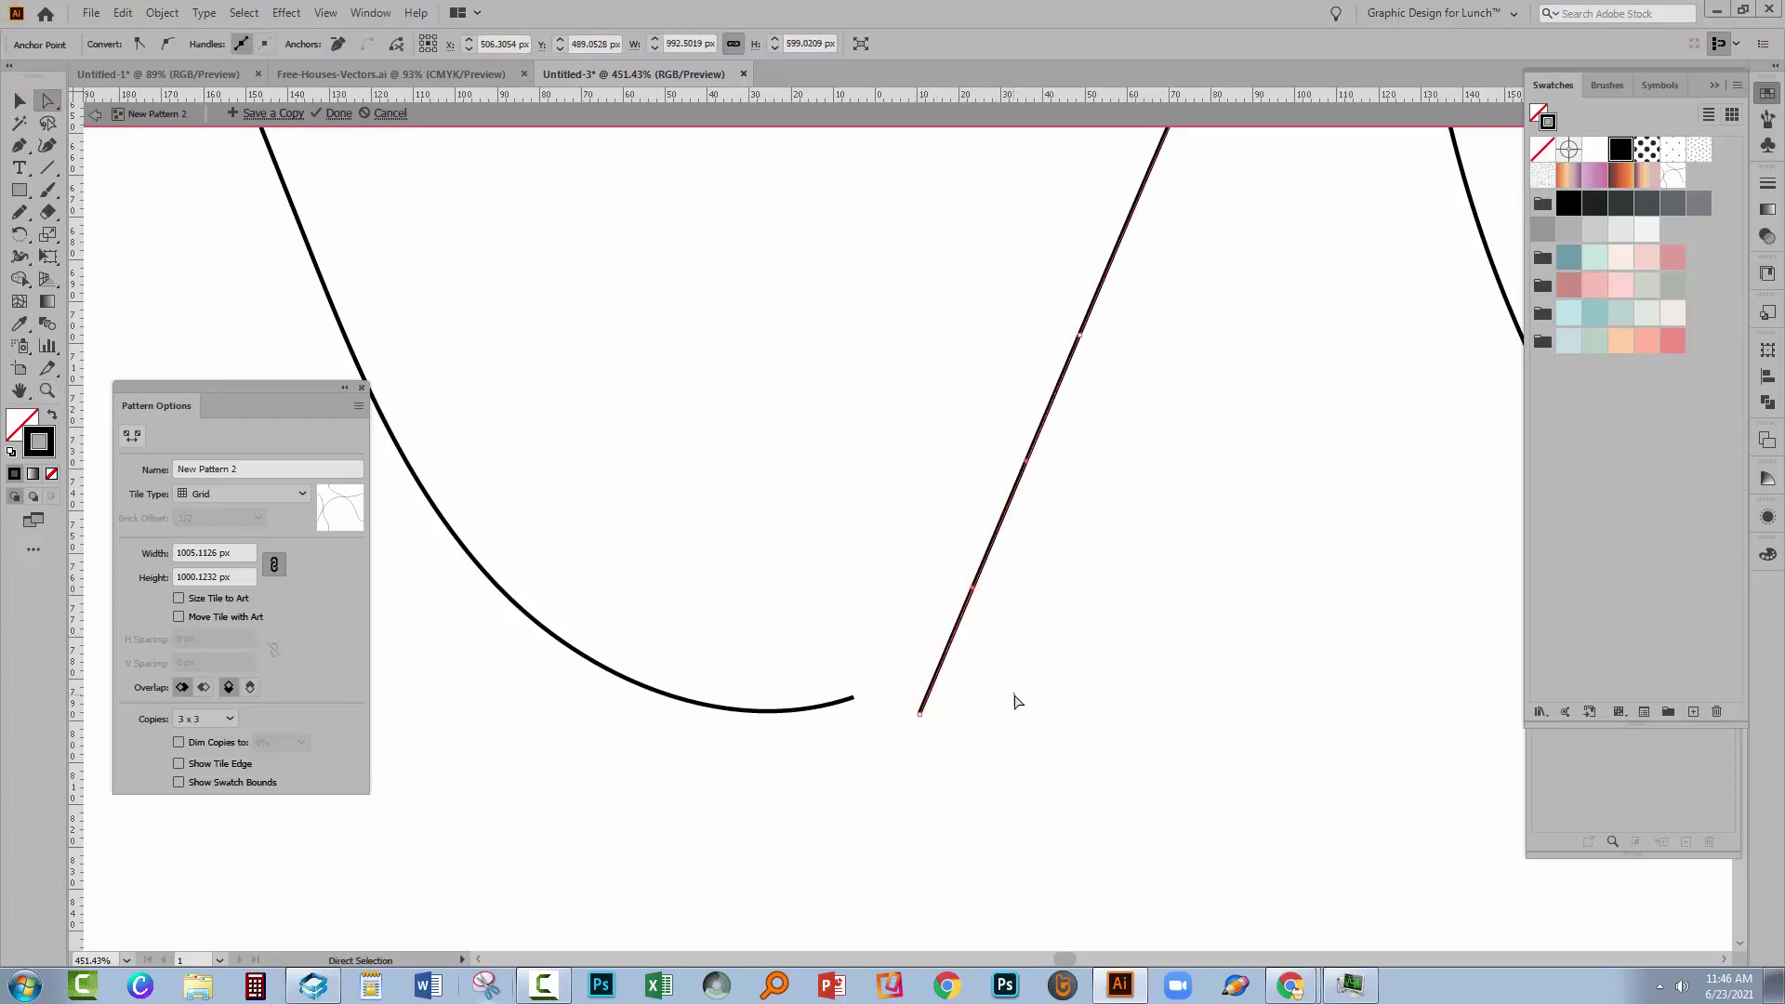
left_click(922, 715)
left_click(1030, 718)
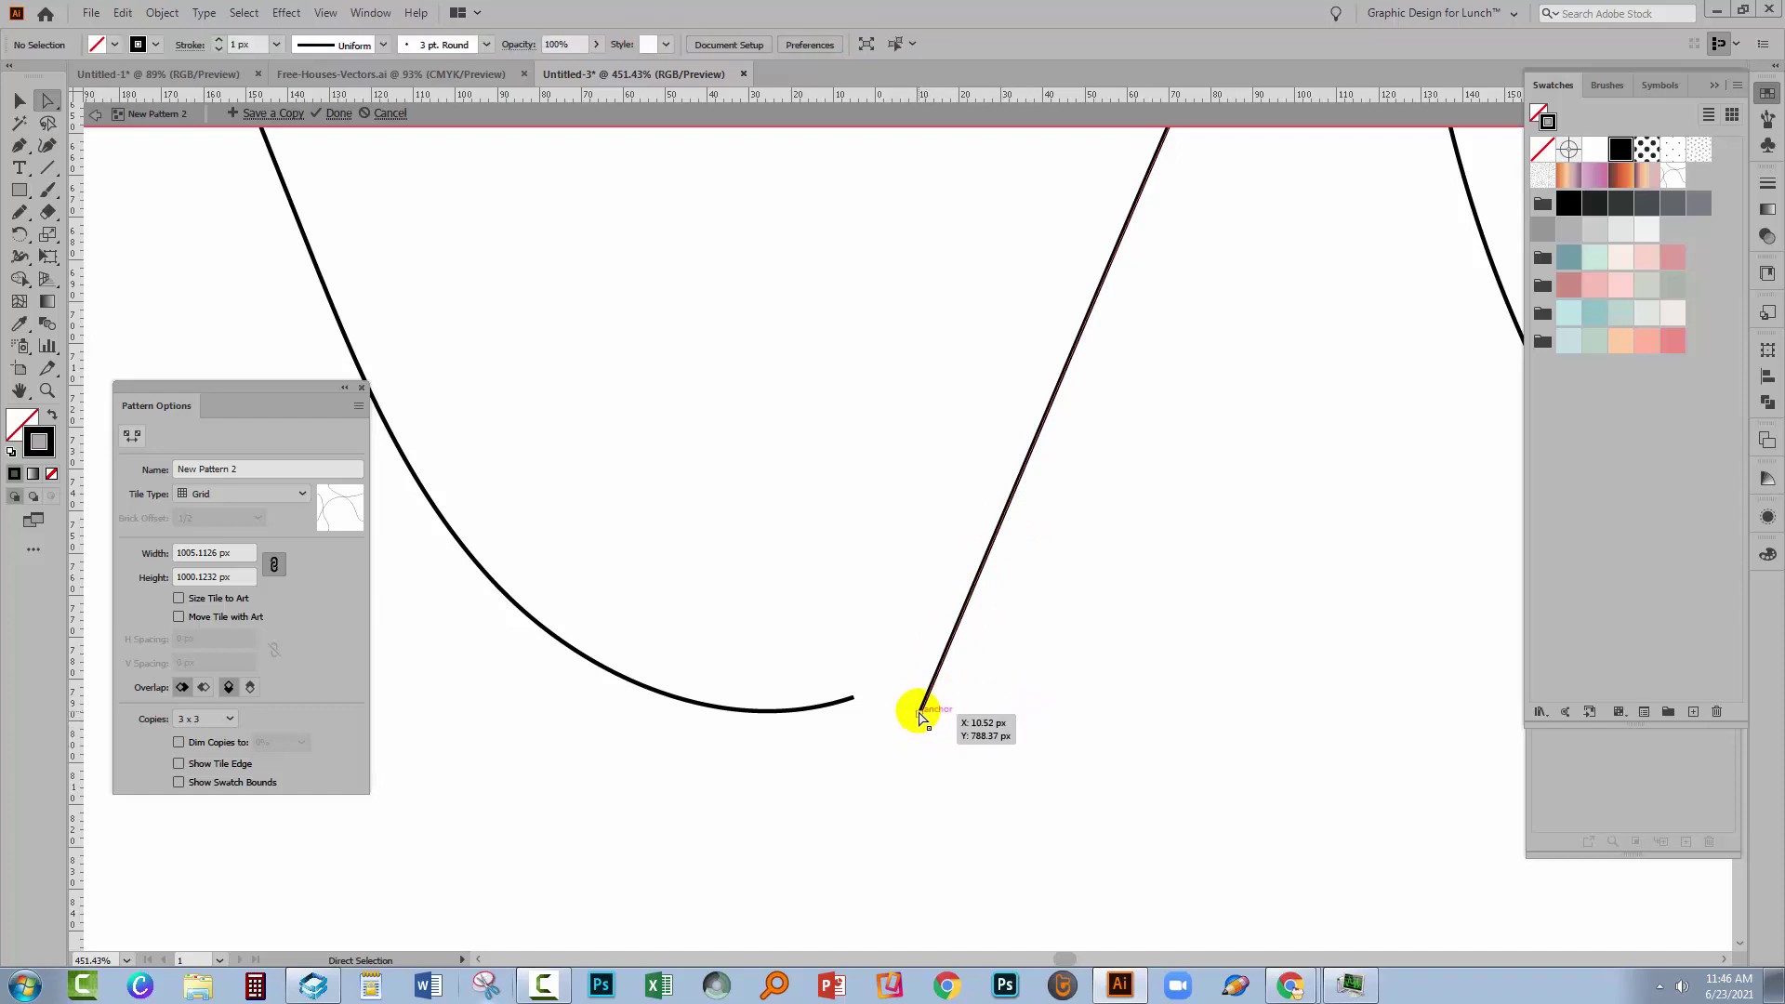
left_click_drag(920, 715, 852, 697)
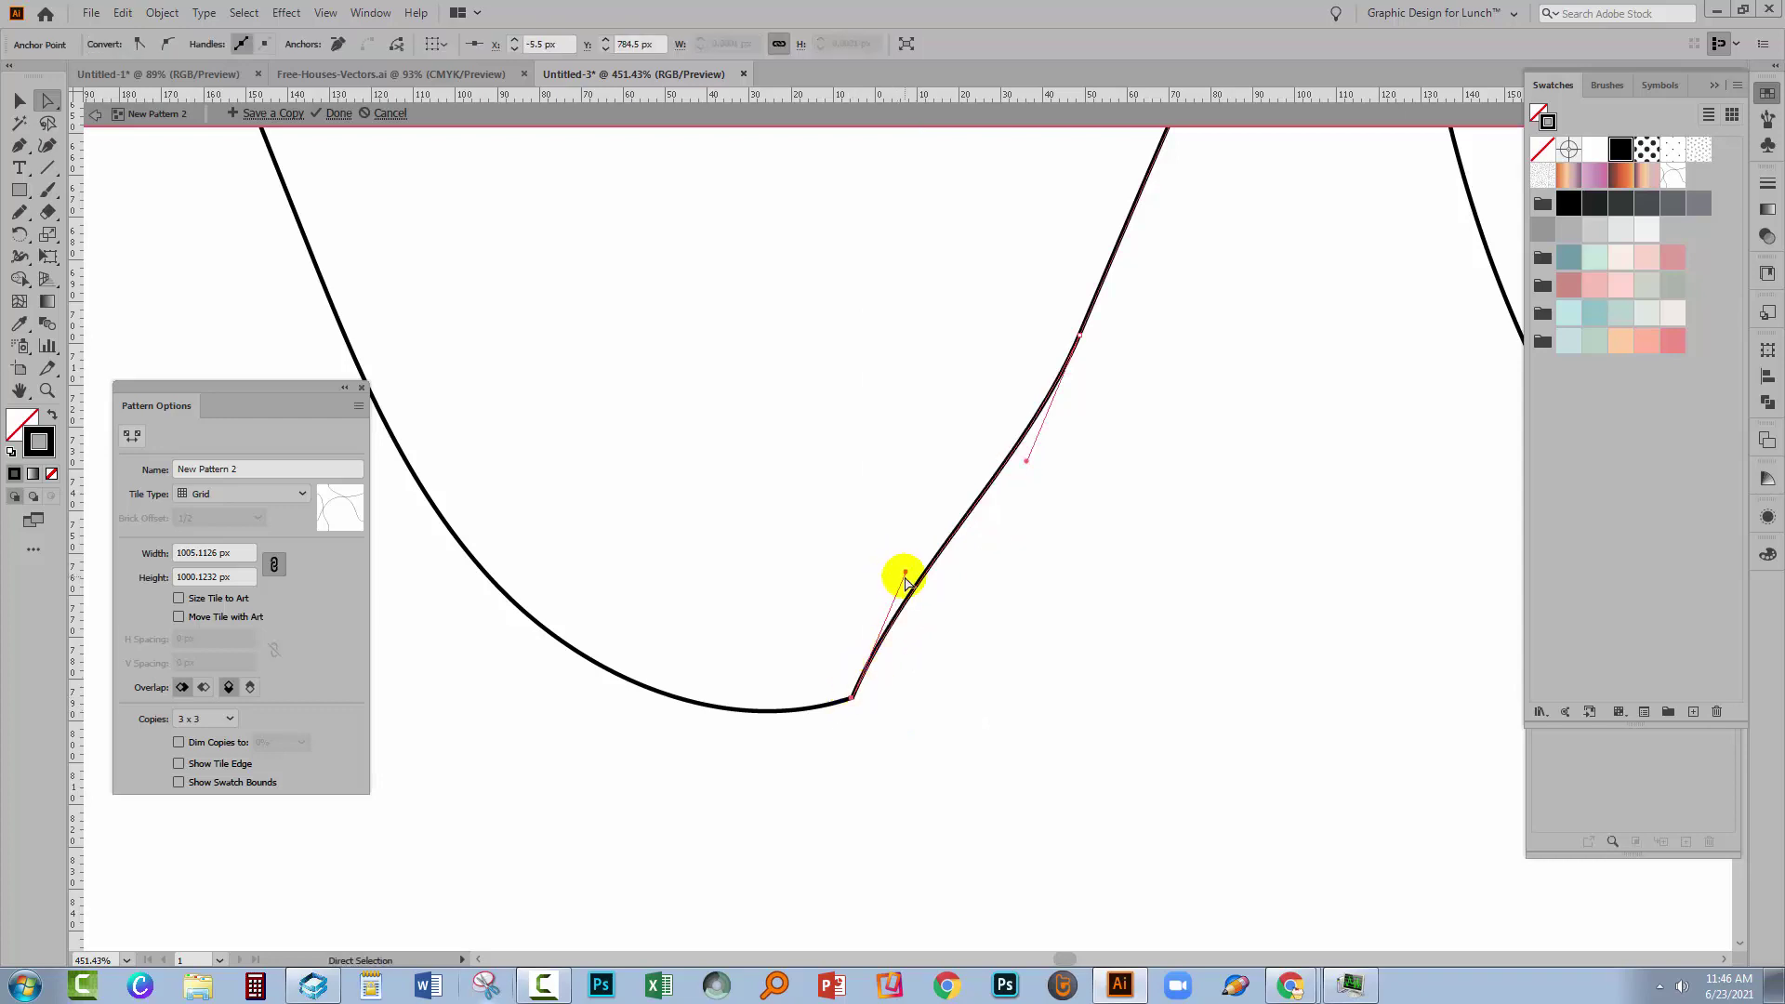
Pull out the anchor handles to round the joined bend into a smooth U-shape
left_click_drag(905, 574, 949, 644)
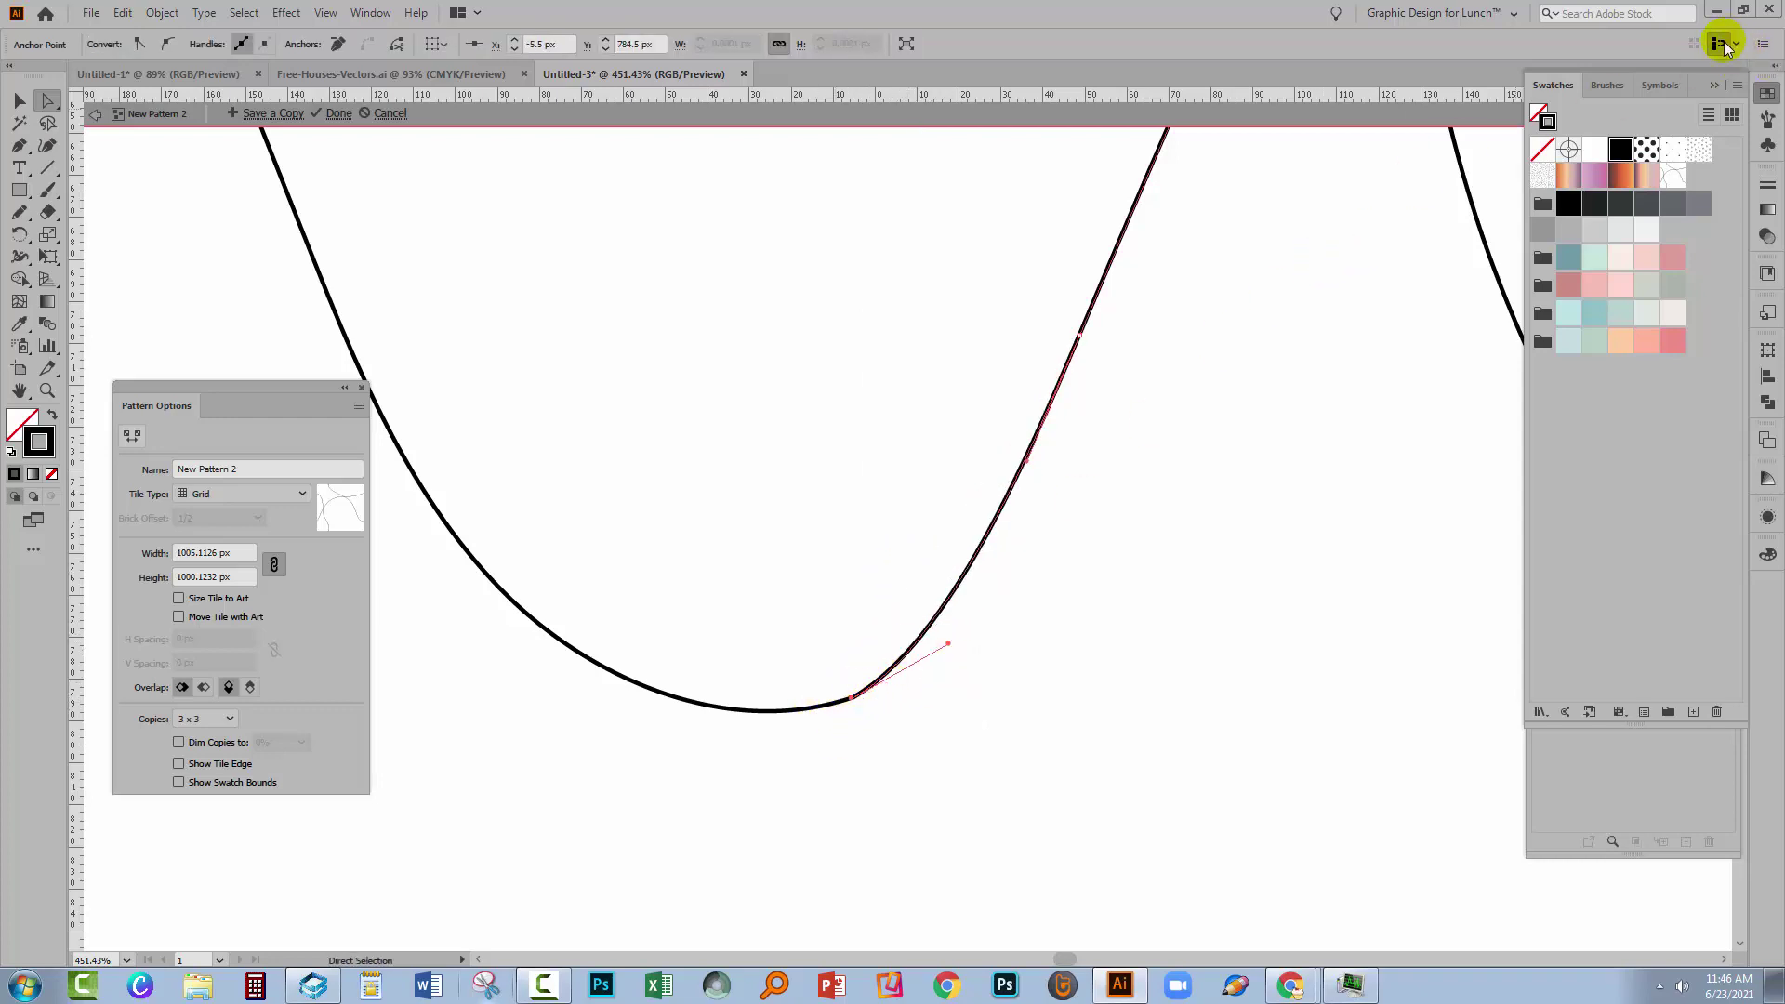
left_click(1720, 50)
left_click(1053, 685)
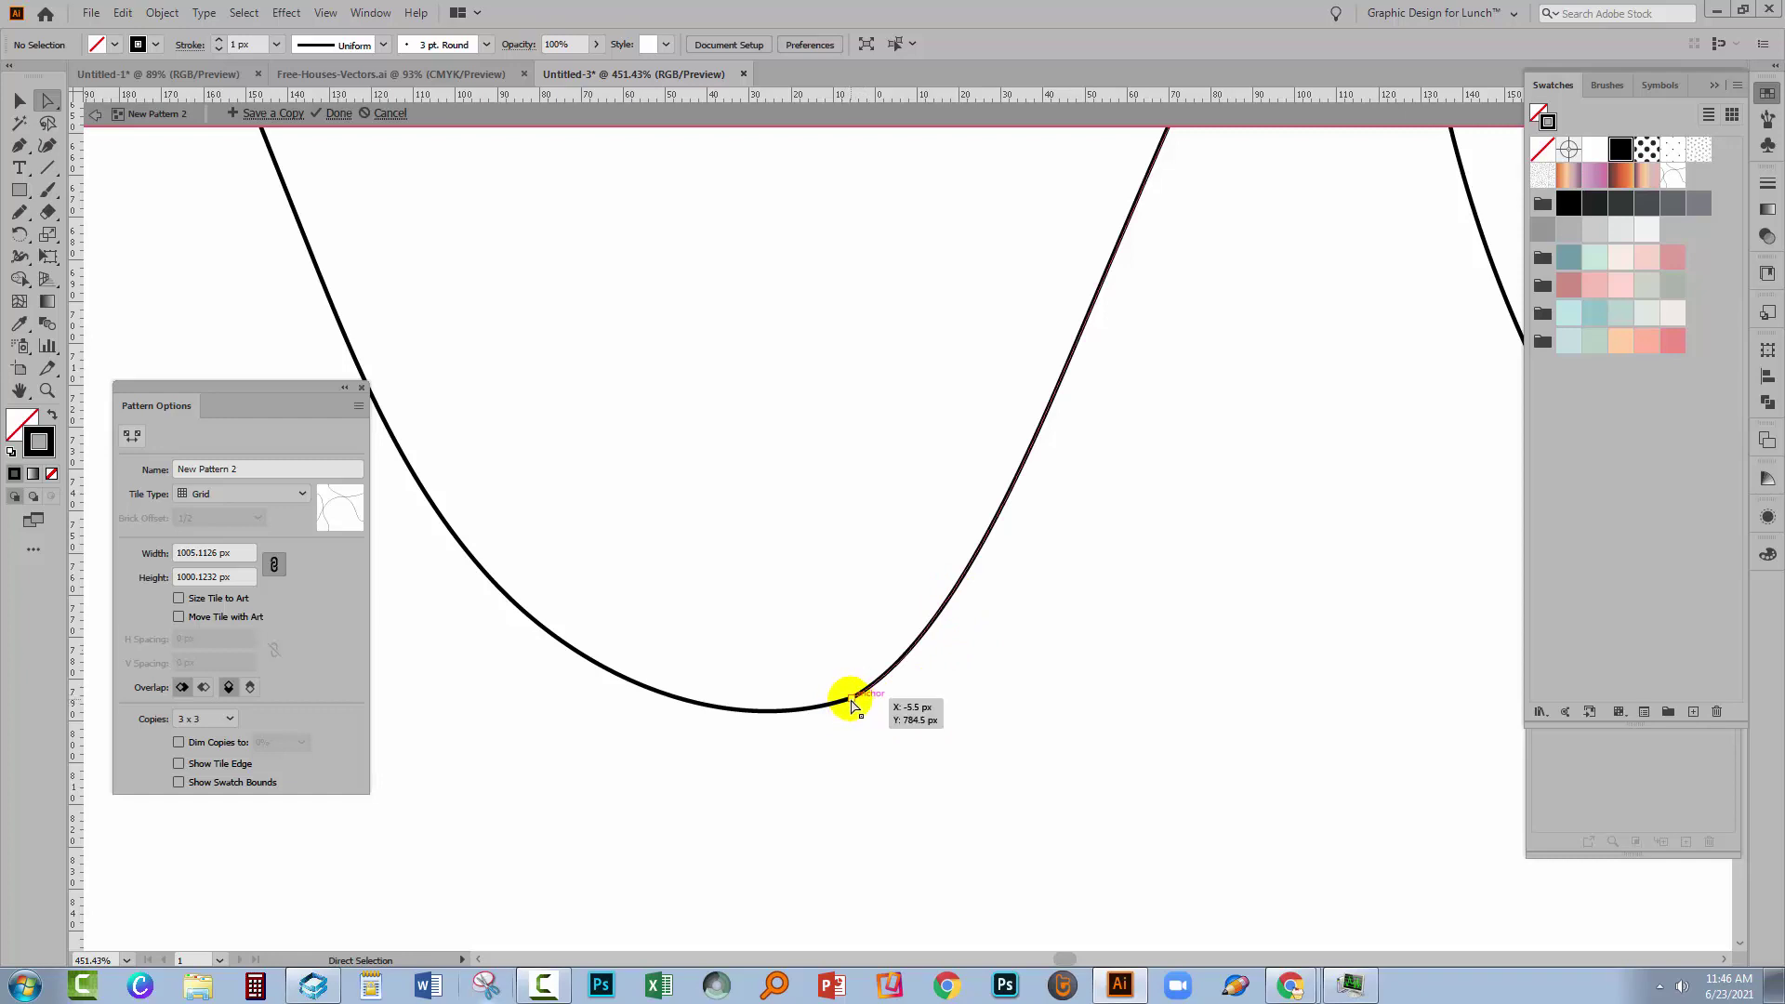
left_click_drag(853, 703, 954, 665)
left_click(940, 708)
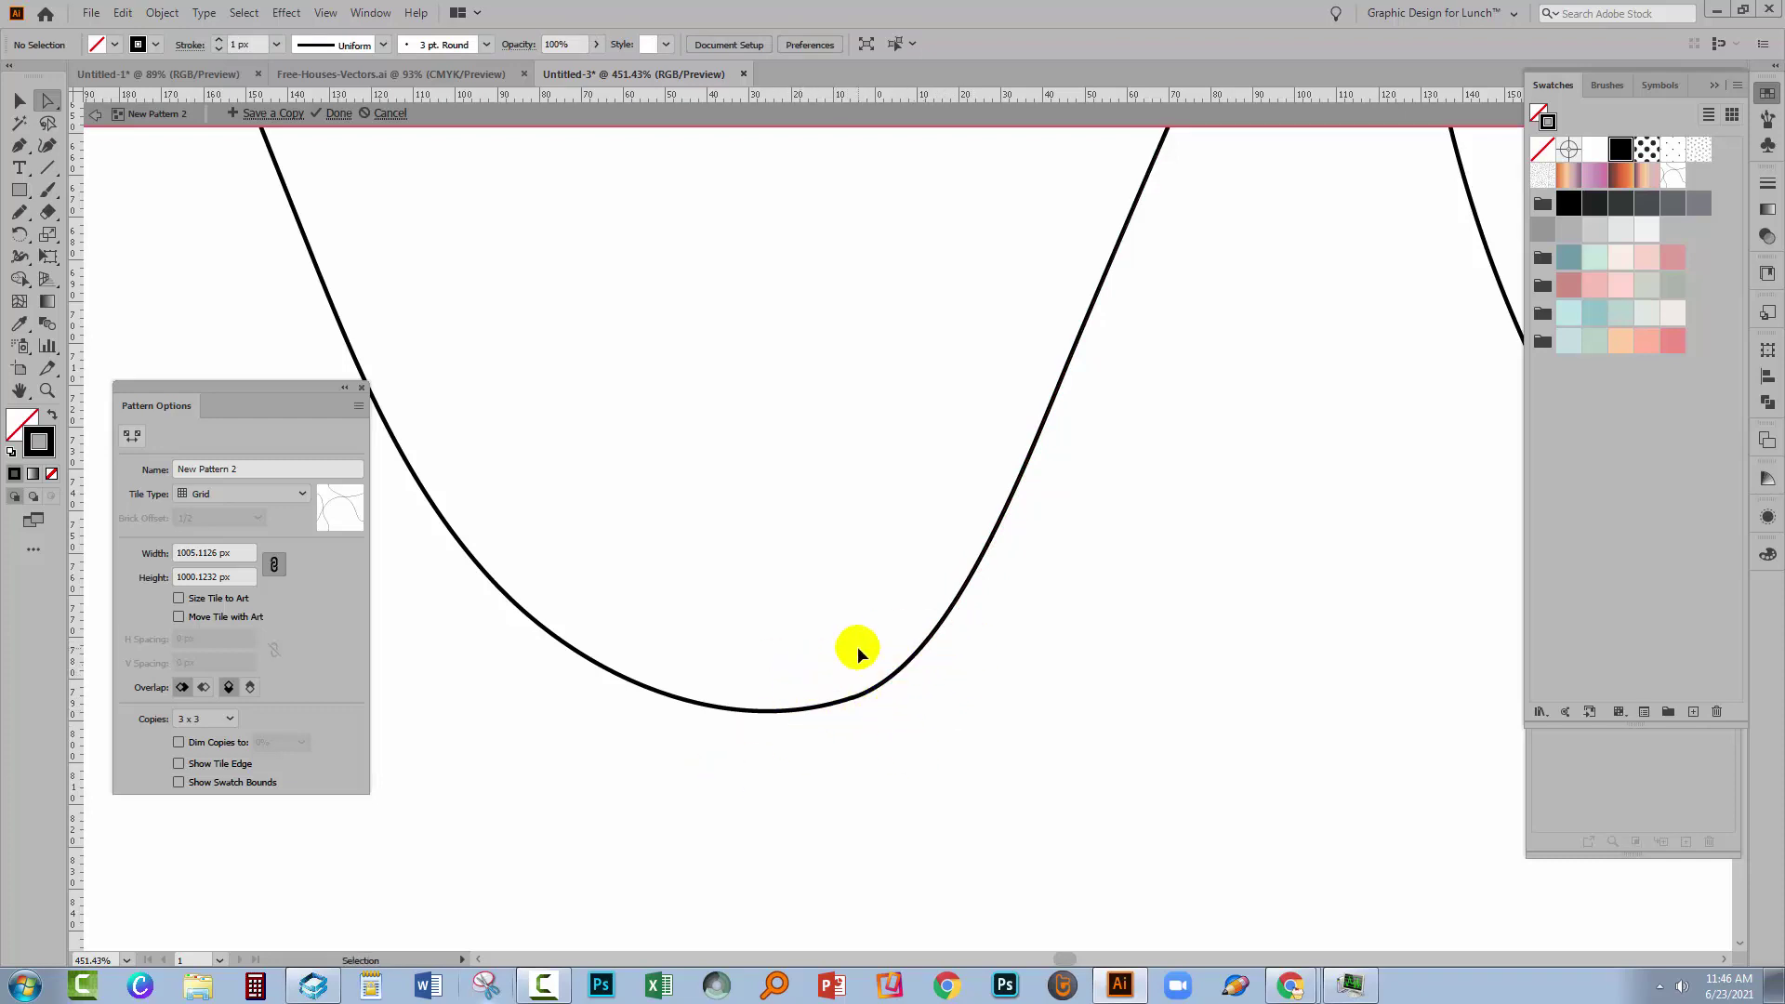
Fit the tile in the window, then zoom in on the sharp peak of a road
key("ctrl+0")
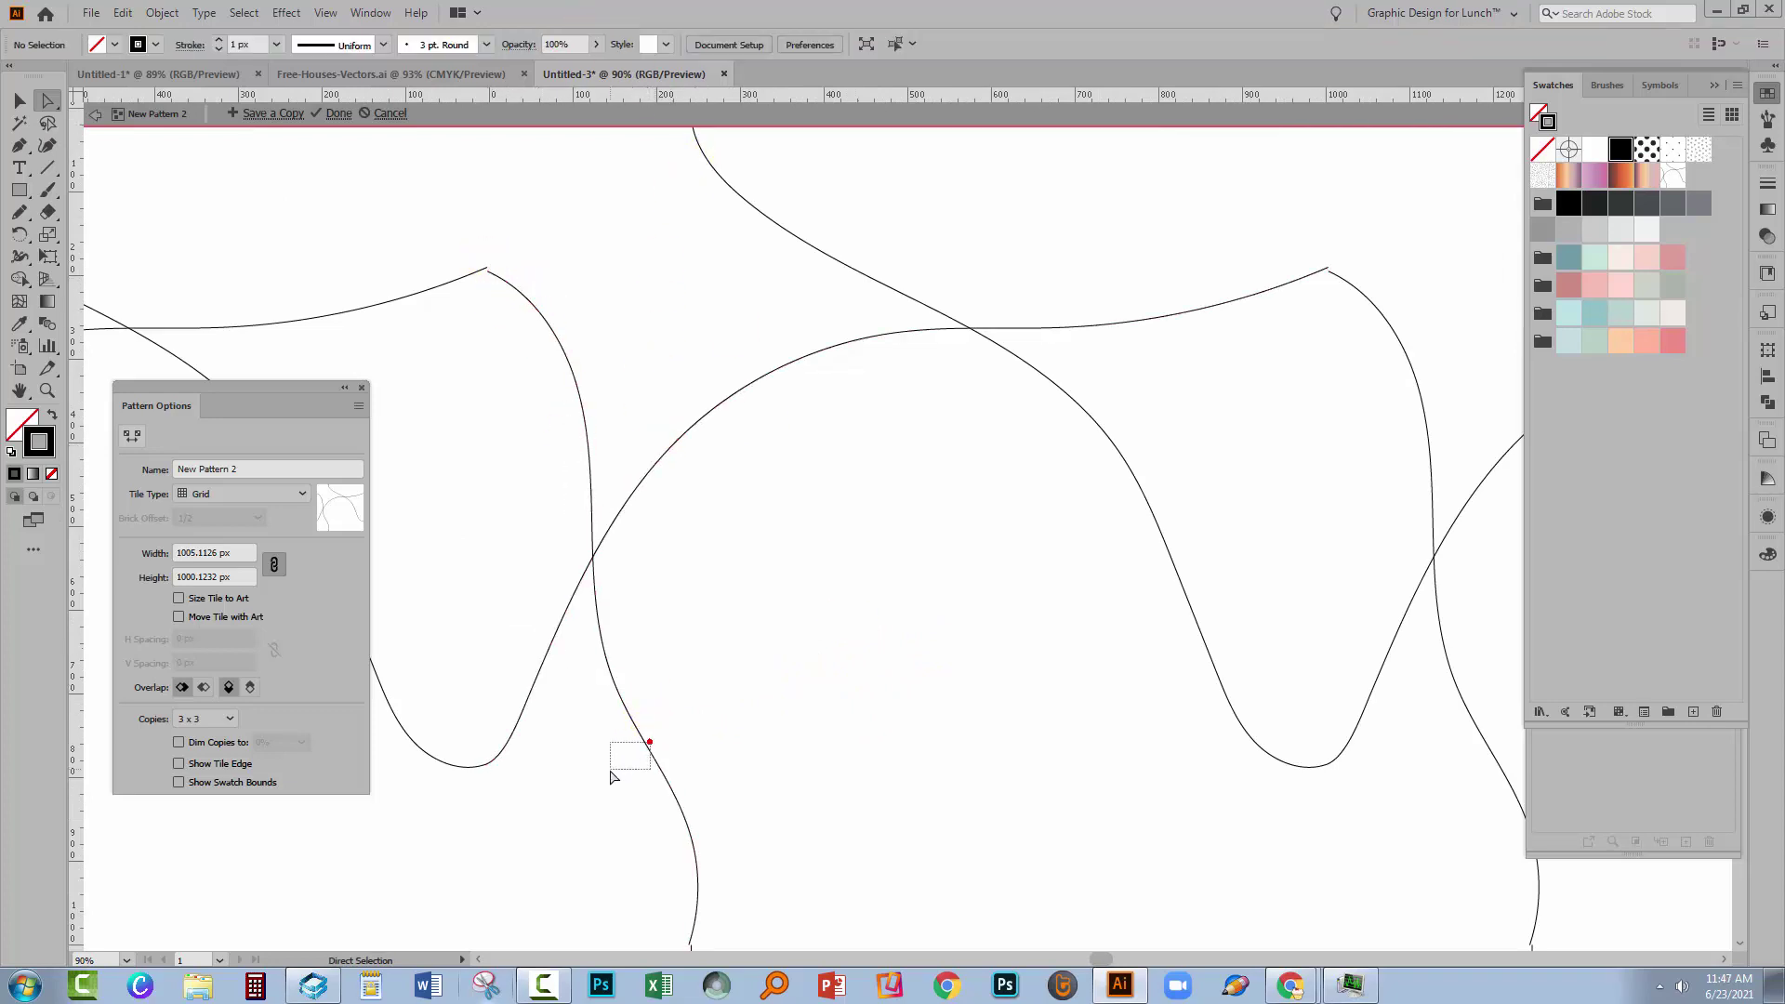
left_click_drag(613, 771, 612, 771)
left_click(353, 286)
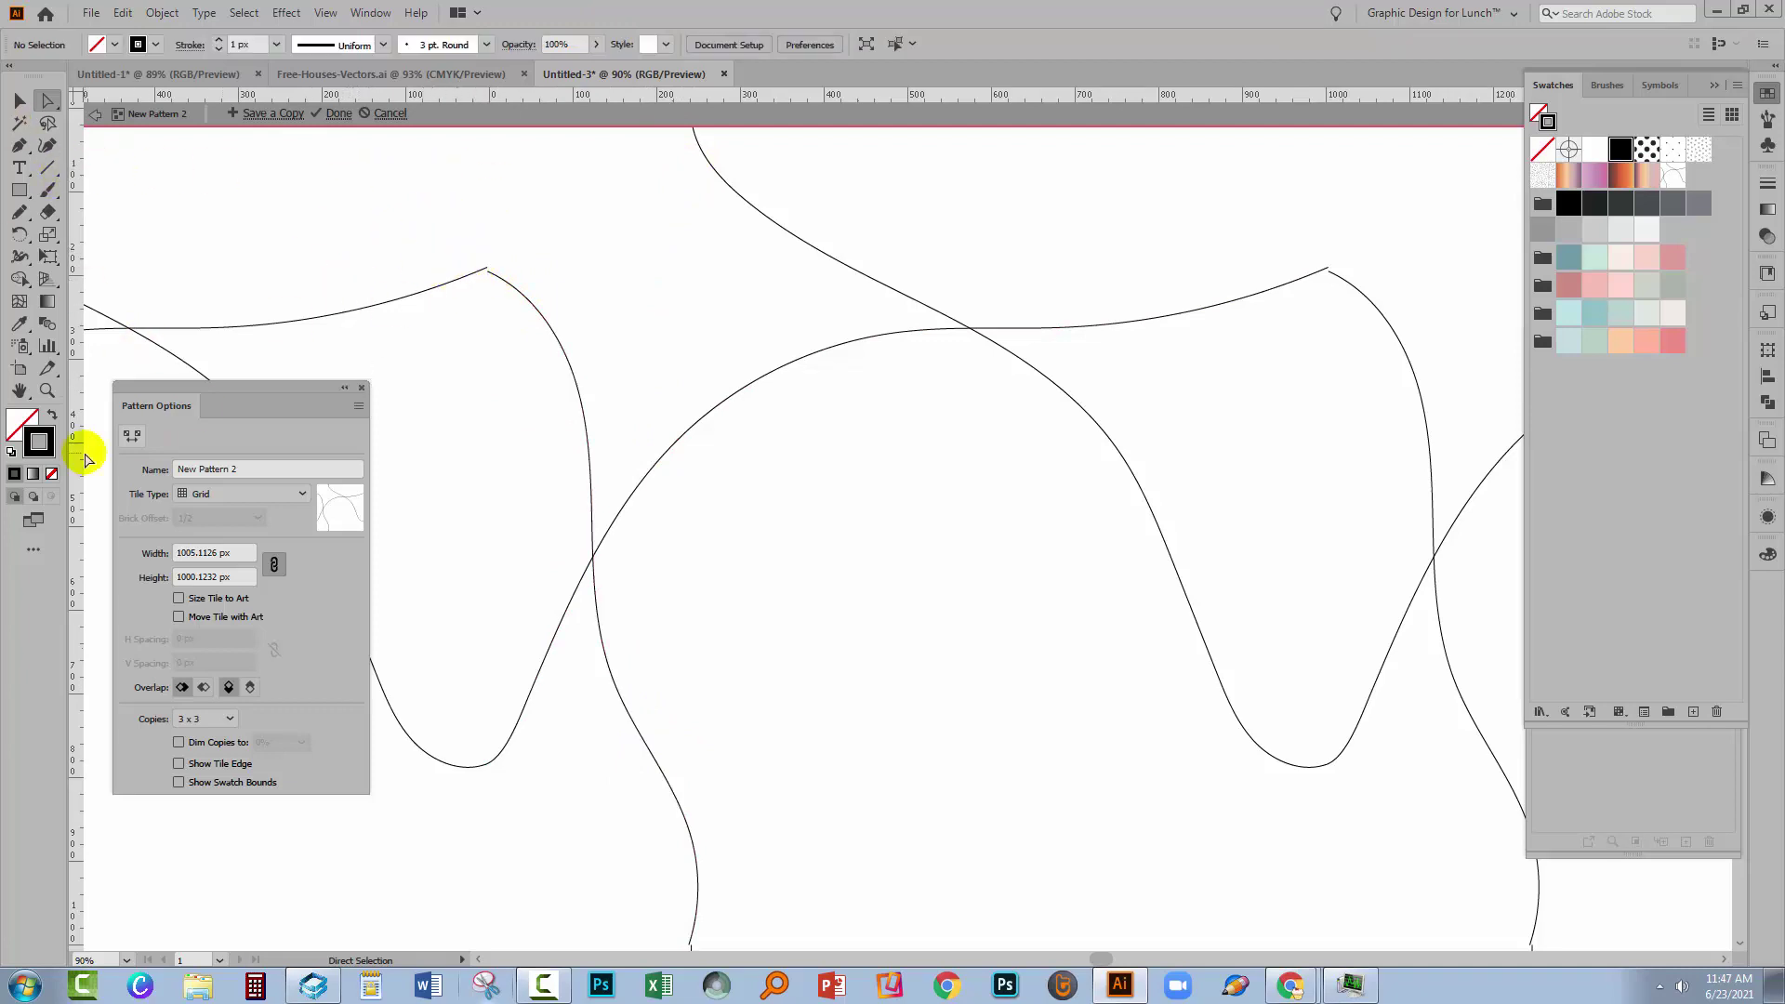
left_click(48, 391)
left_click_drag(386, 225, 600, 381)
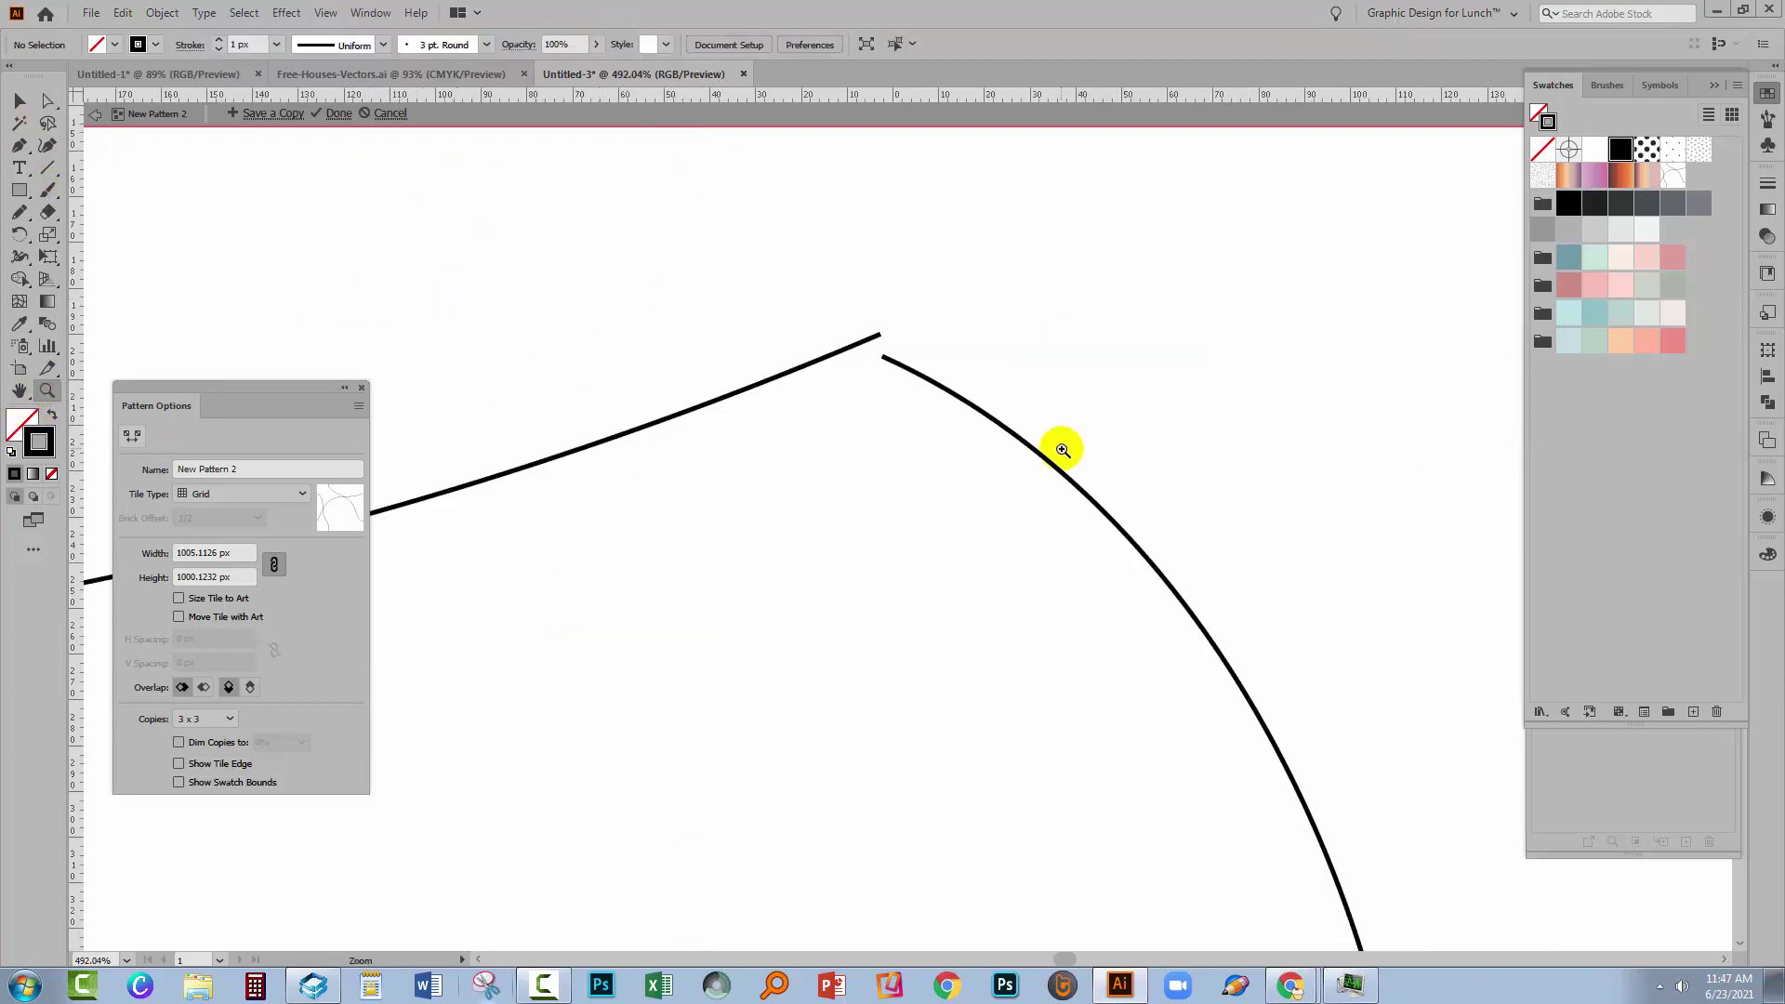
left_click(48, 101)
left_click(49, 100)
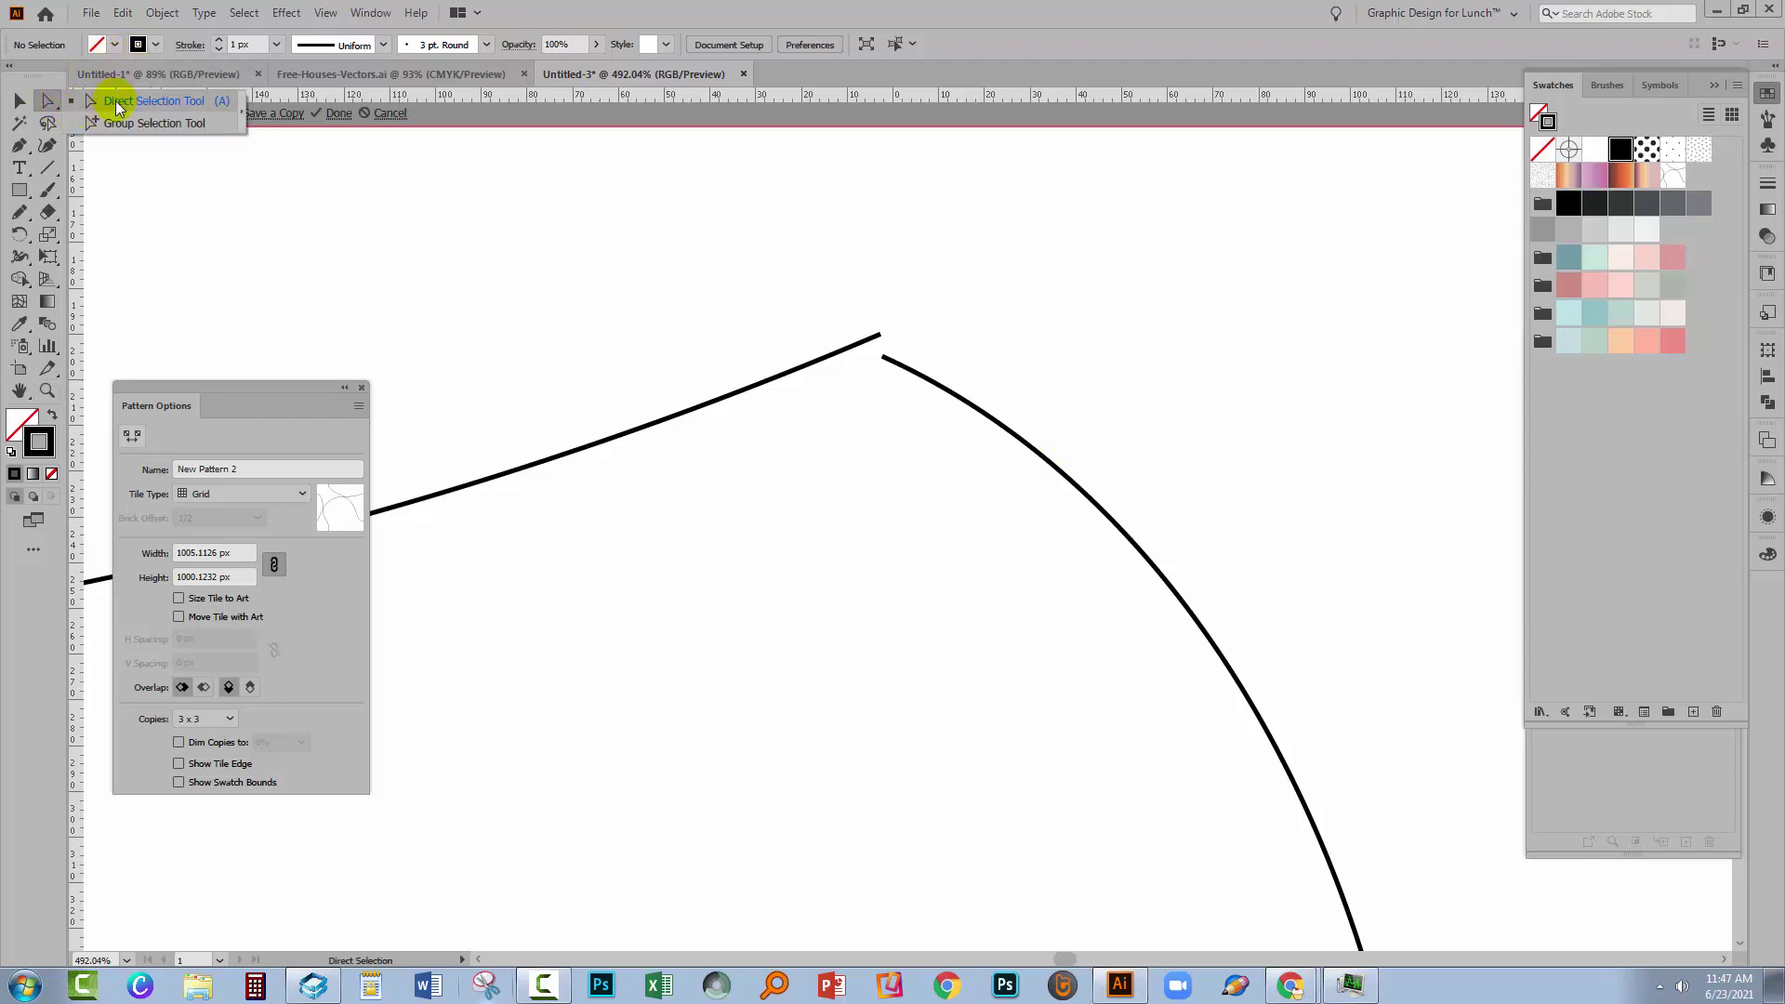
Raise the peak anchor and drag its handle so the road forms a rounded peak
left_click(883, 357)
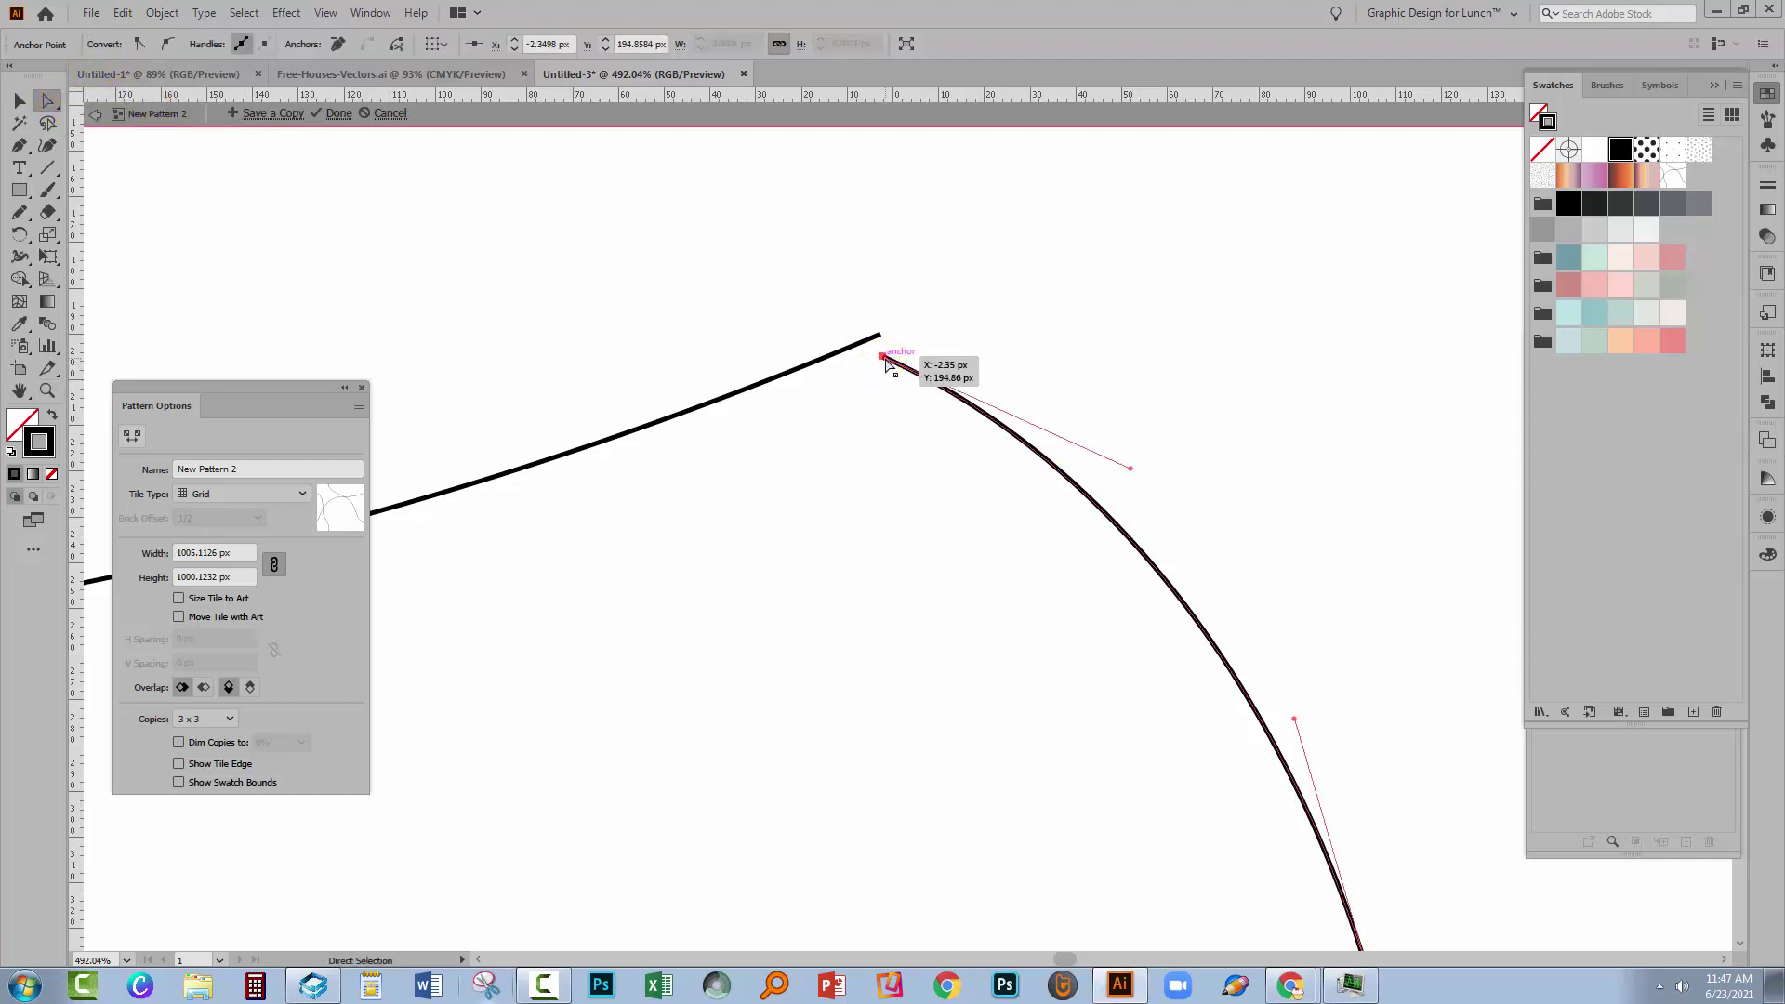
left_click_drag(883, 357, 884, 335)
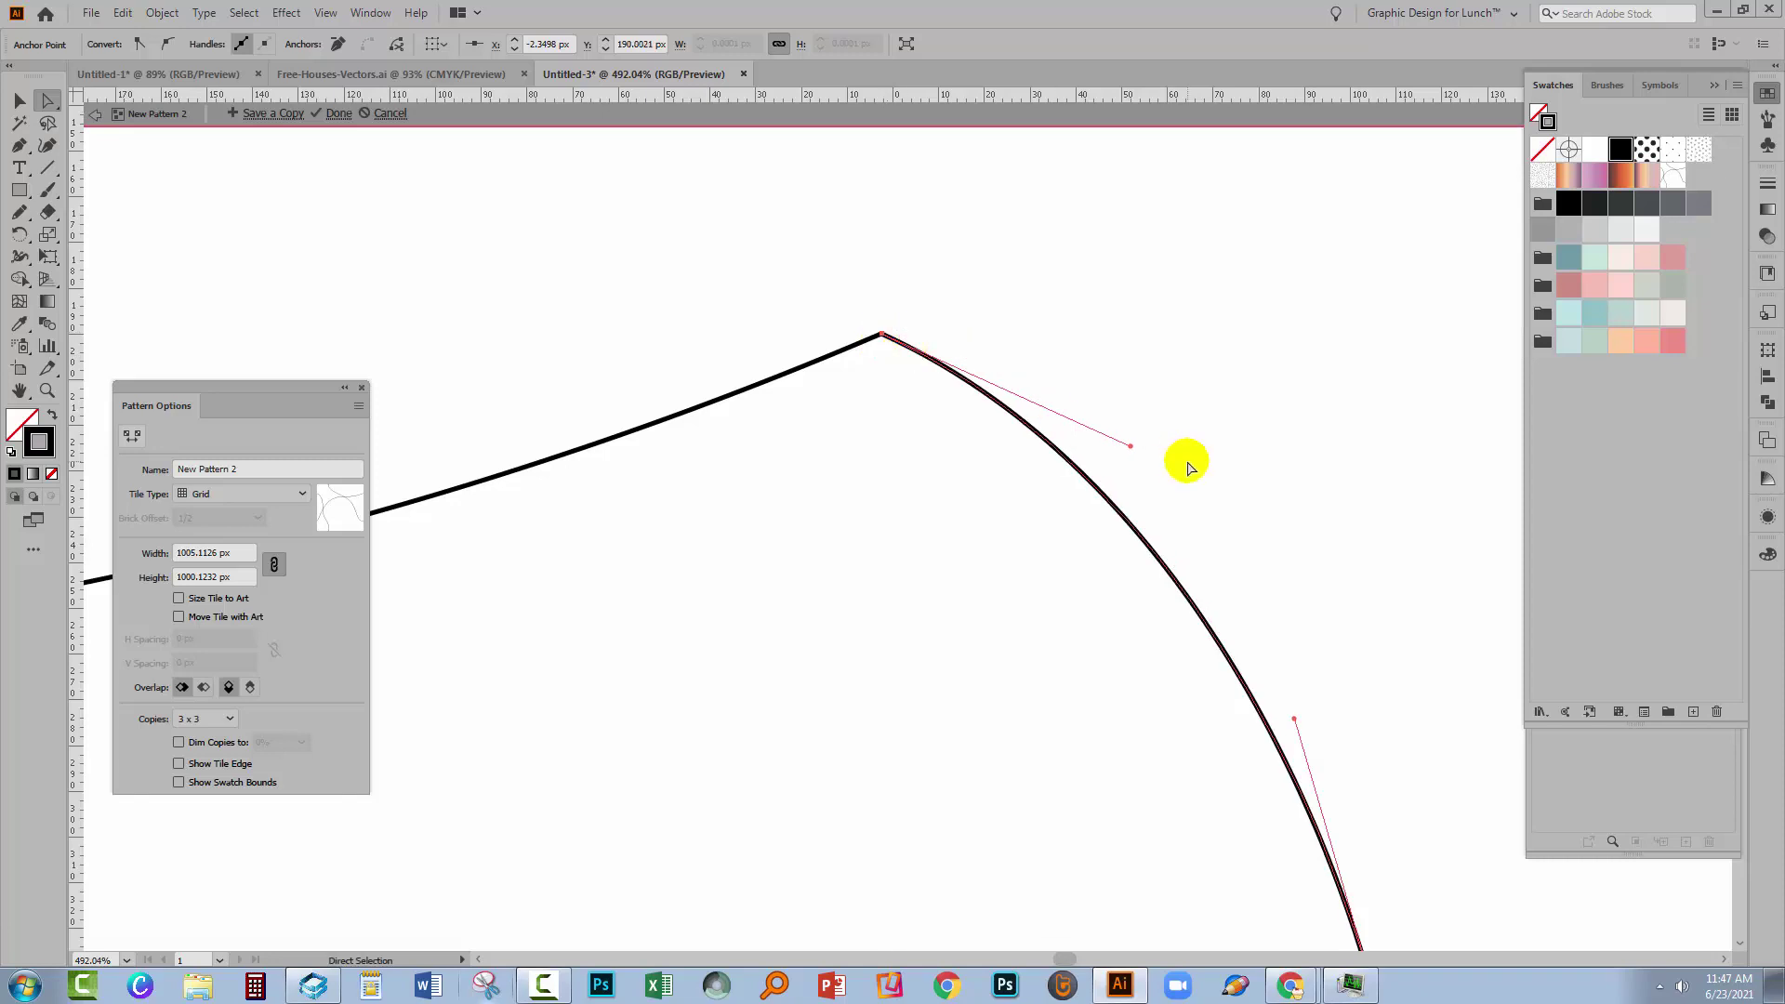
left_click_drag(1133, 454, 1128, 247)
left_click(887, 344)
Drag the loose path end onto the adjacent anchor to close the gap, then fit the tile
left_click(888, 344)
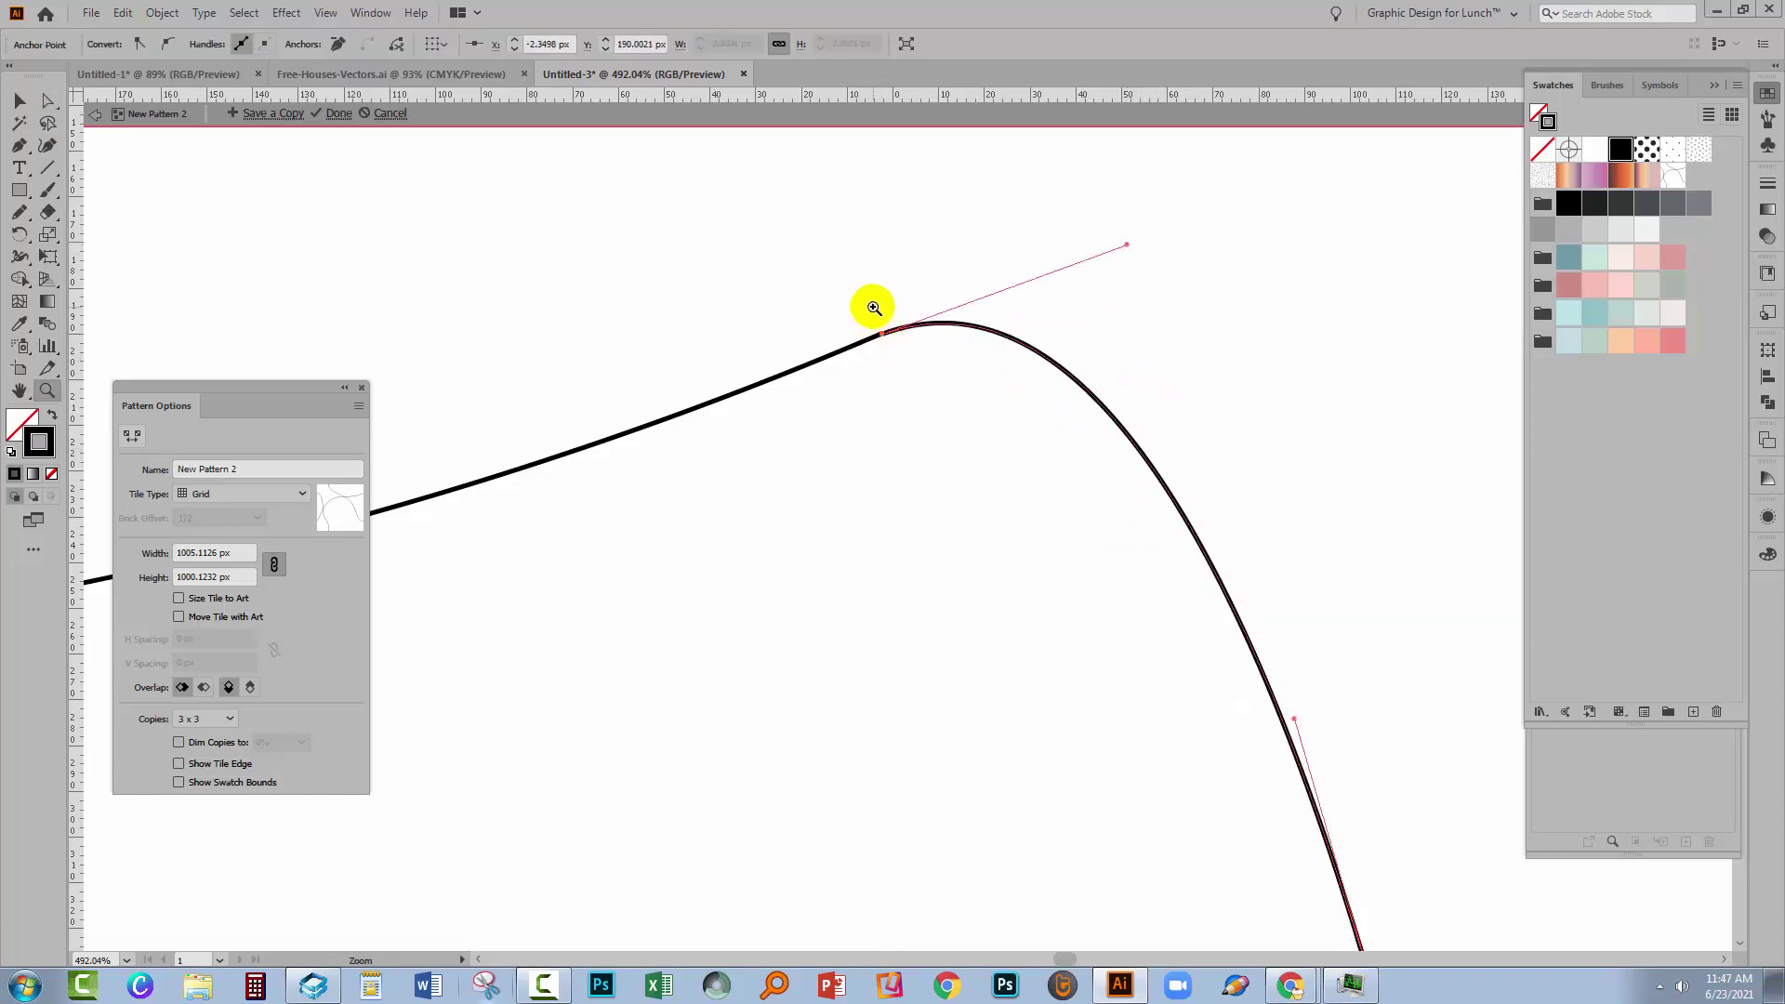
left_click(880, 326, "ctrl")
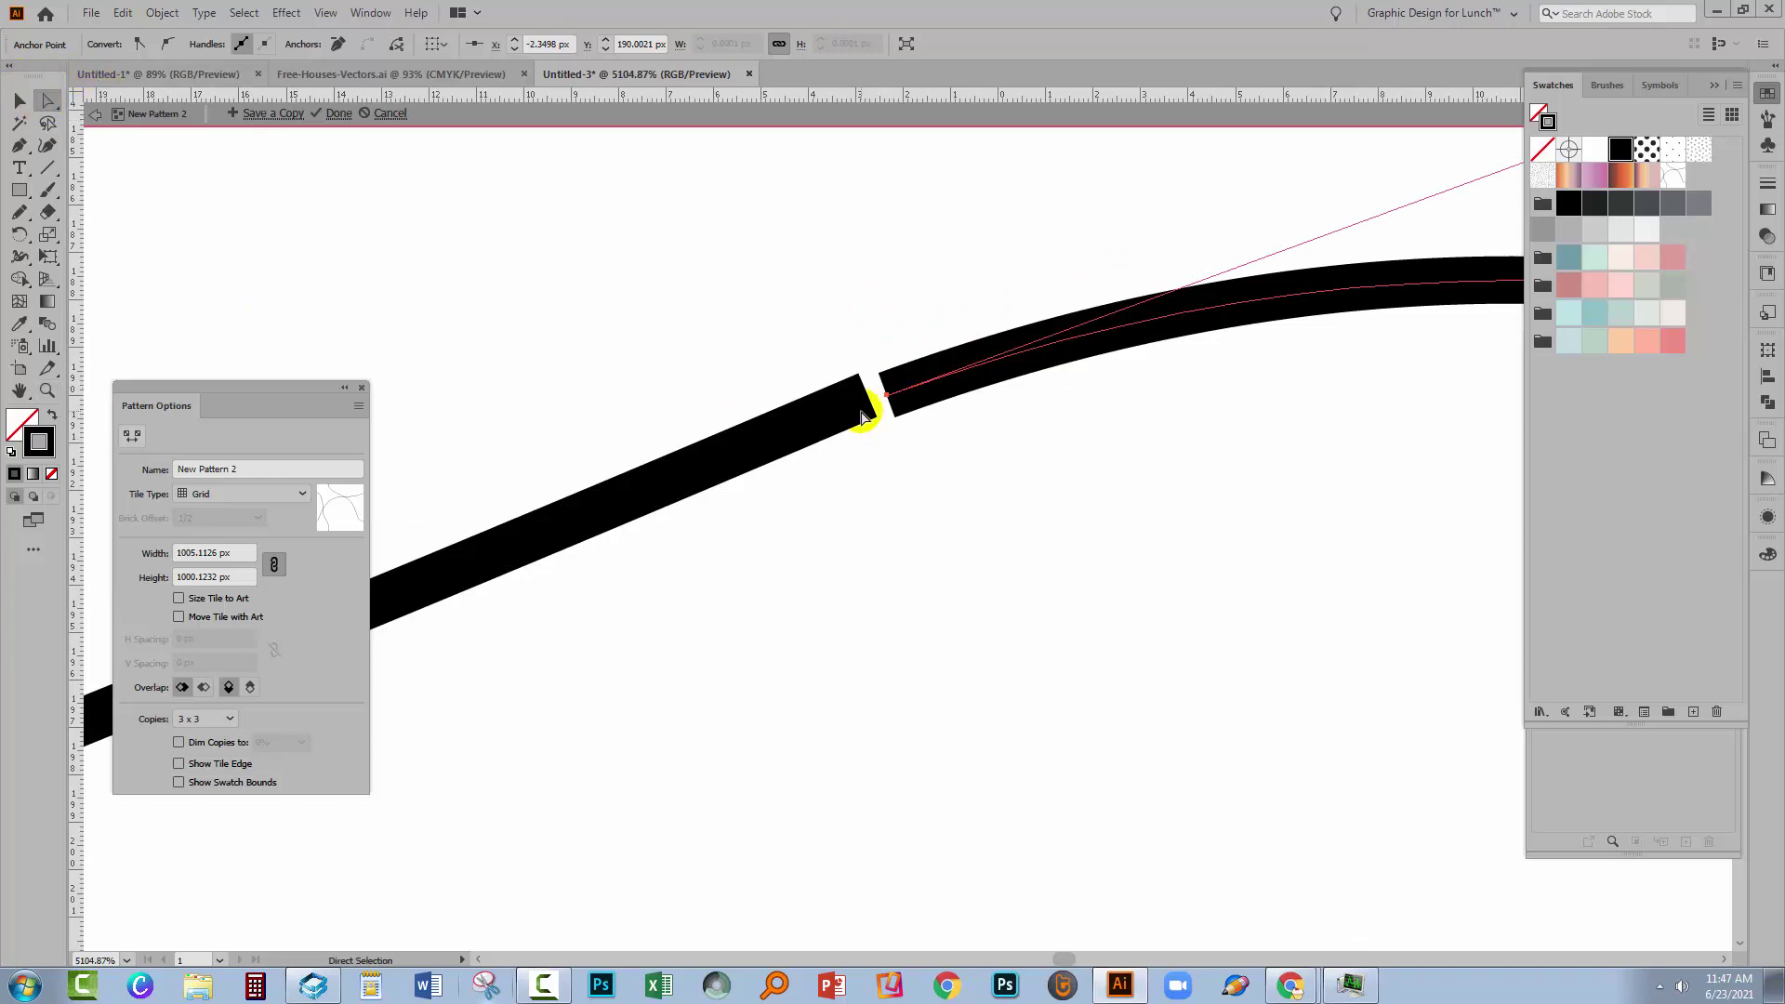
mouse_move(864, 415)
left_mouse_down()
mouse_move(888, 401)
mouse_move(868, 400)
left_mouse_up()
left_click(905, 456)
key("ctrl+0")
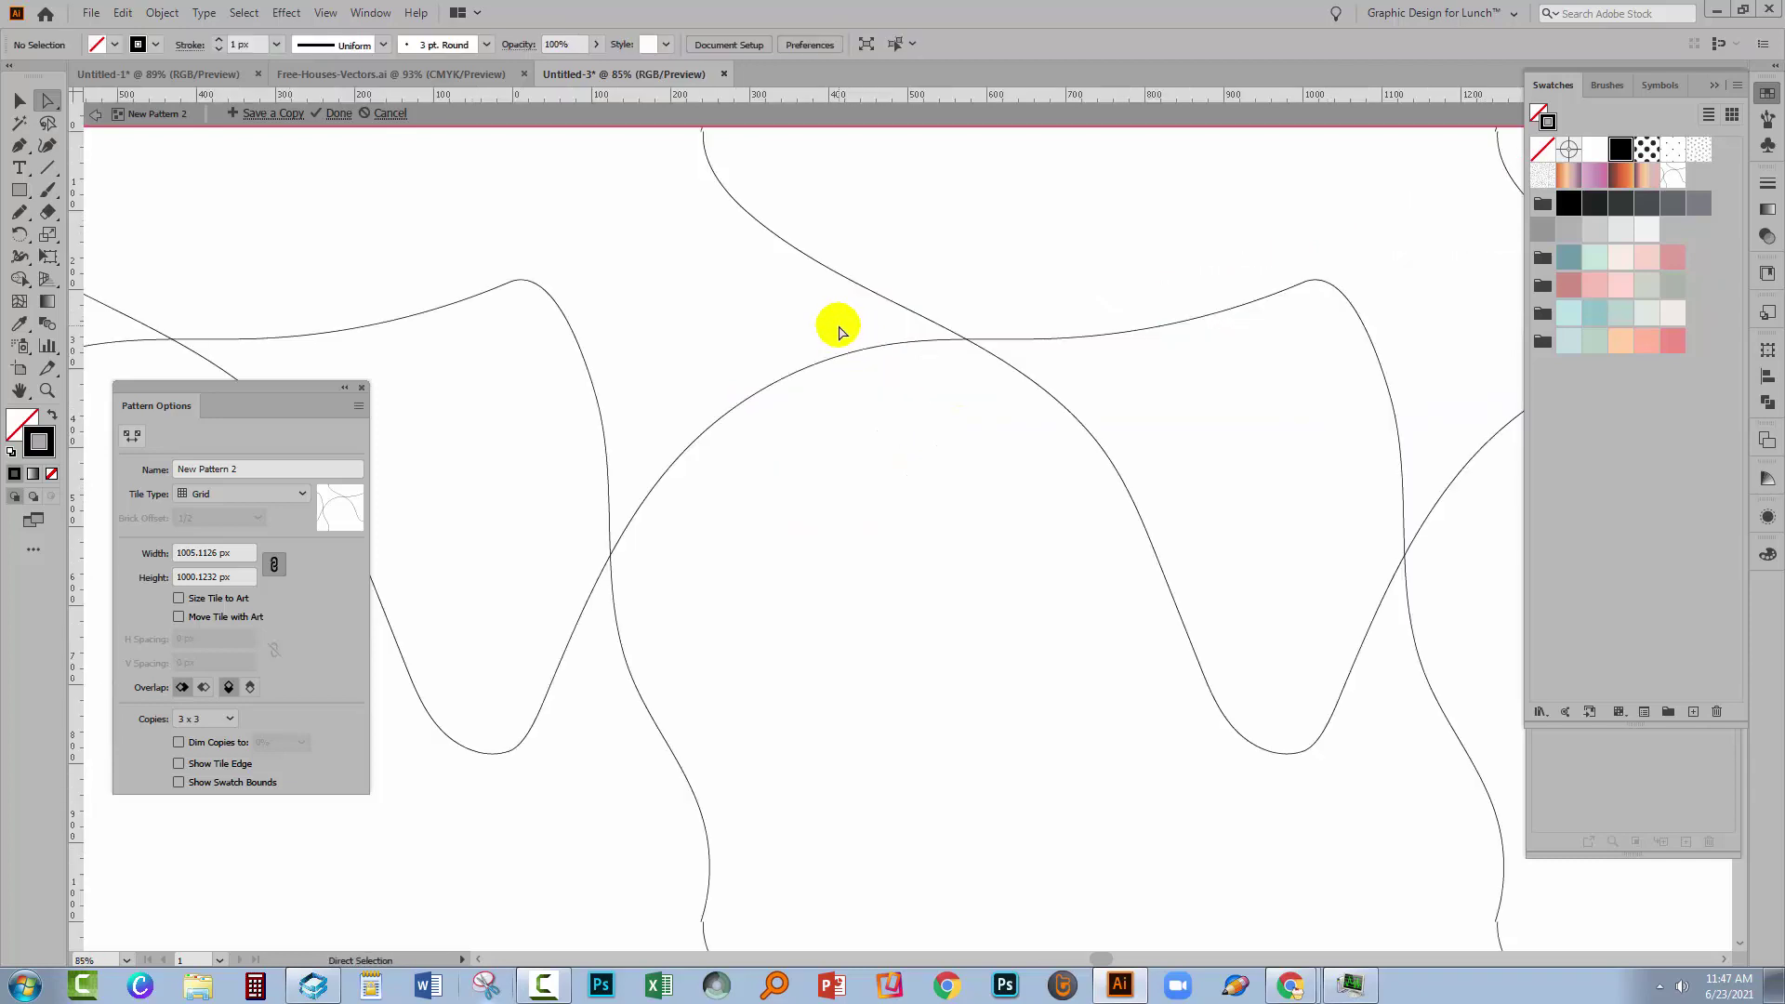
left_click_drag(1143, 733, 866, 460)
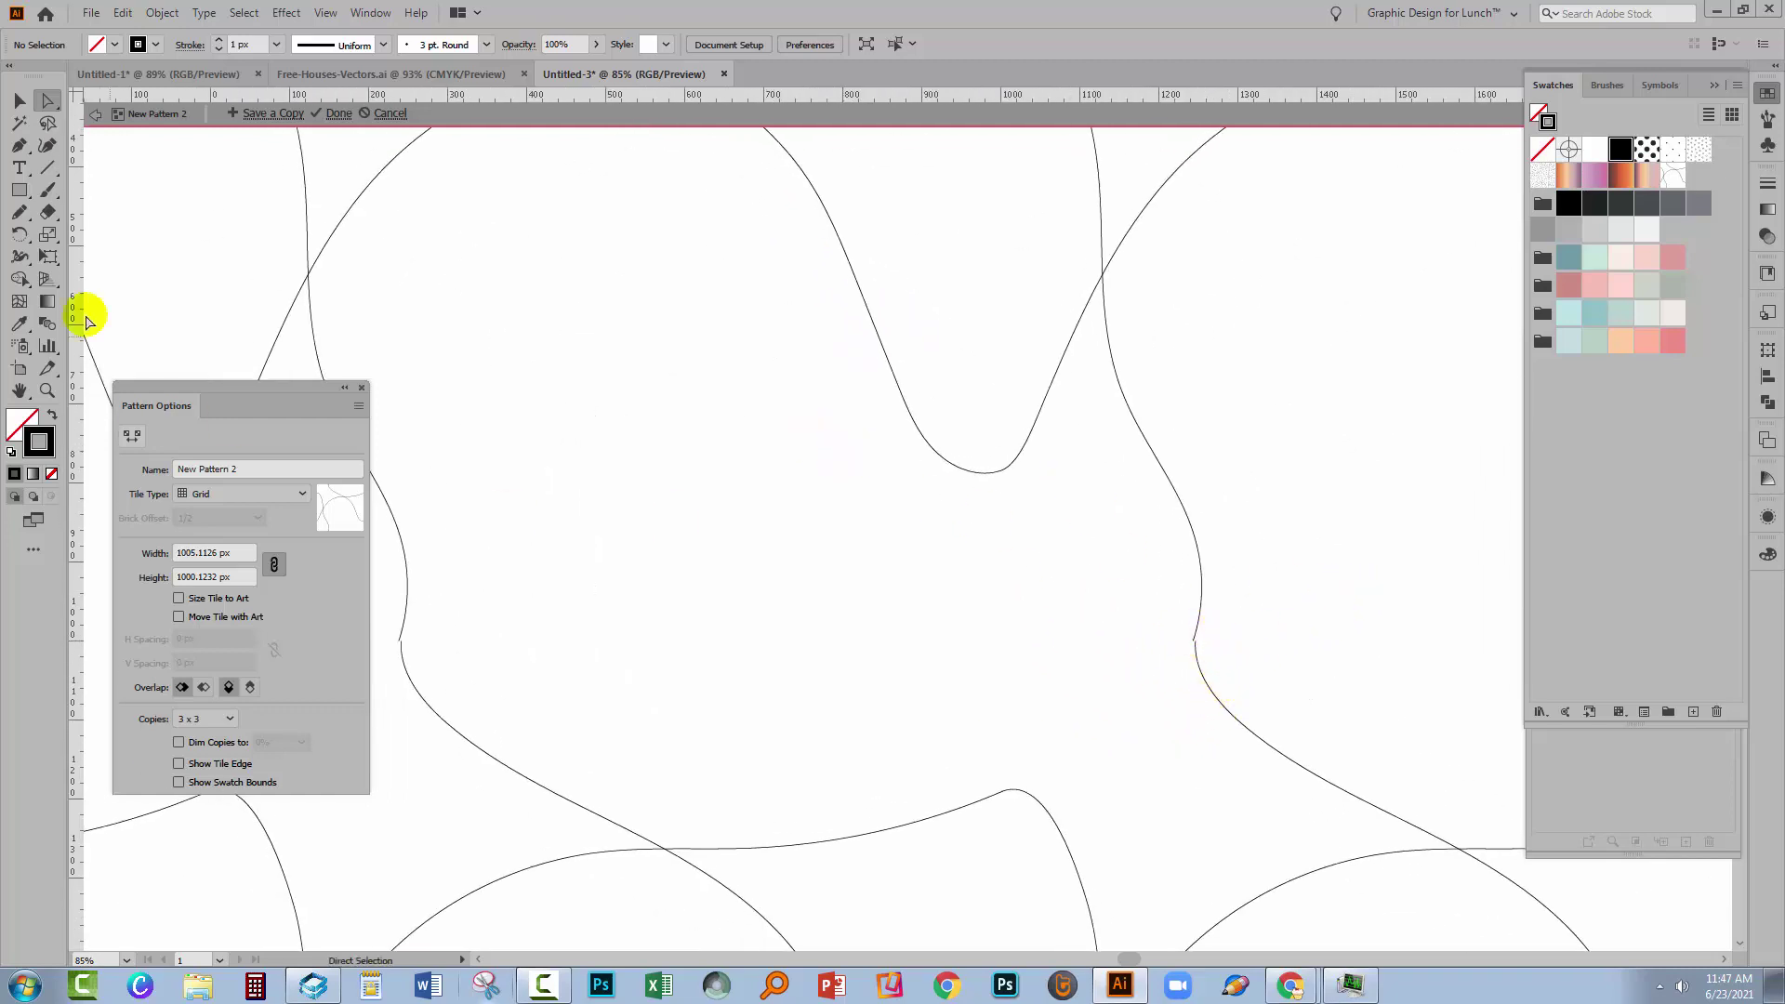
Select the curved road, toggle the tile edge on and off, and zoom in on the curve junction
left_click(21, 103)
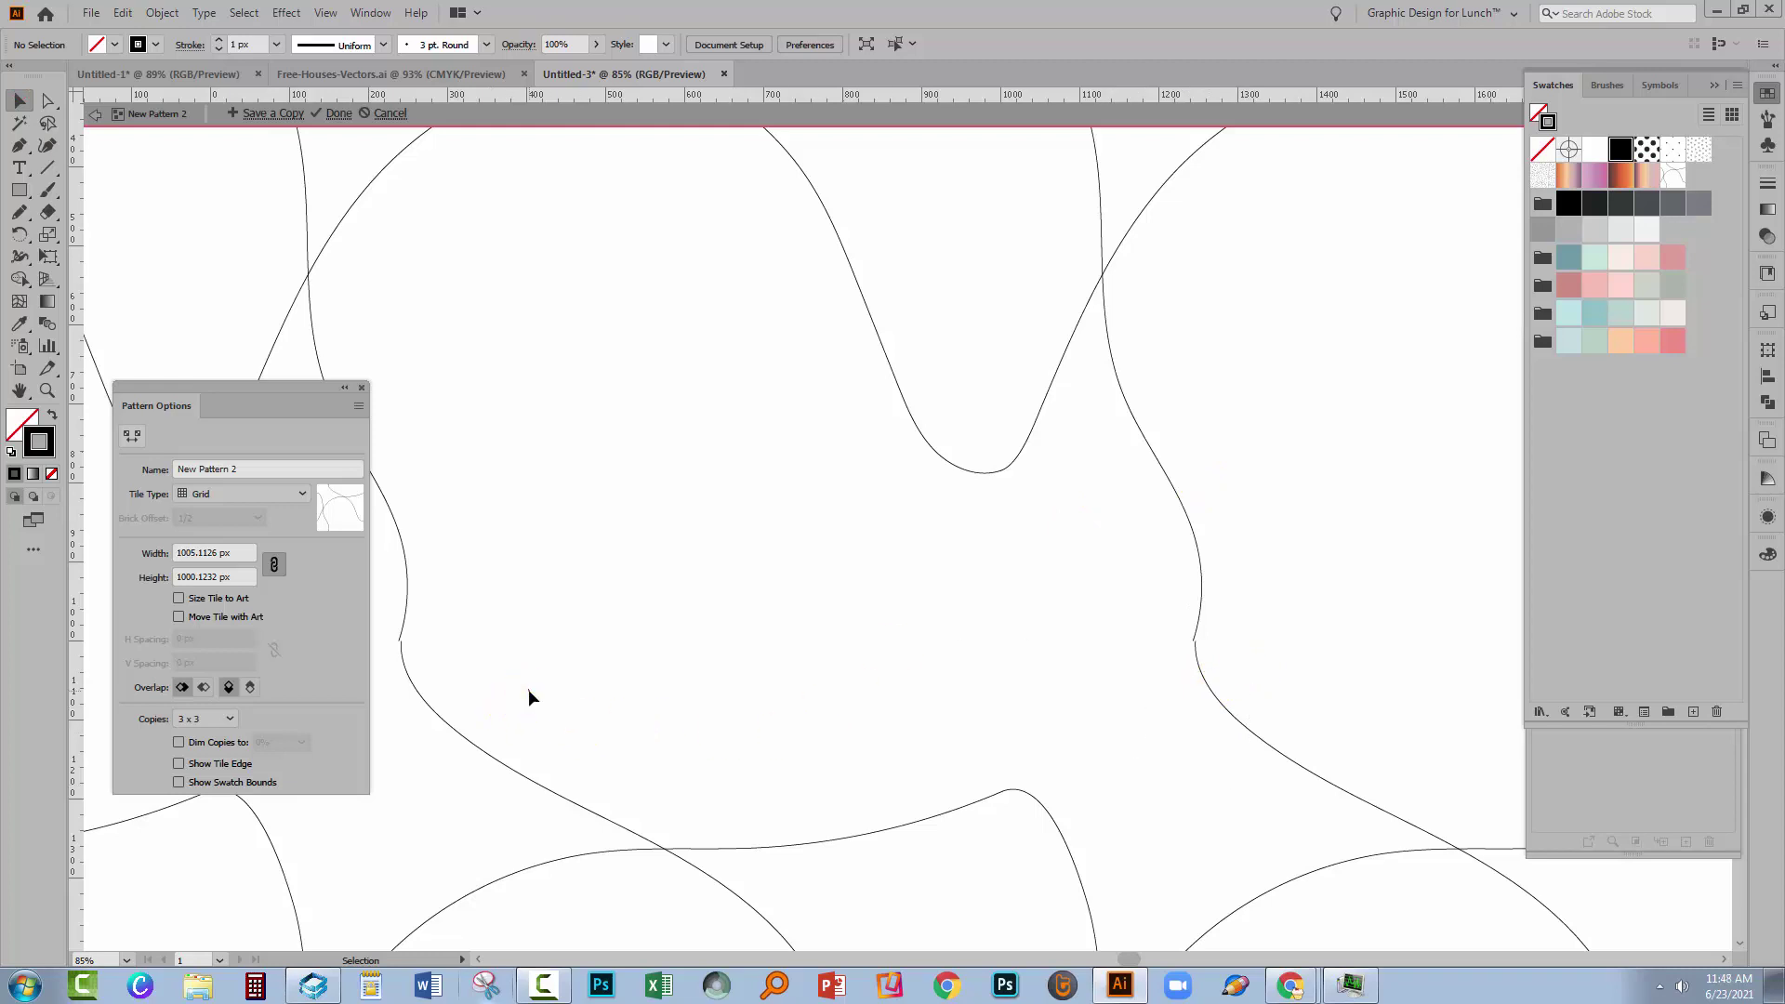
scroll(831, 681, "left", 3)
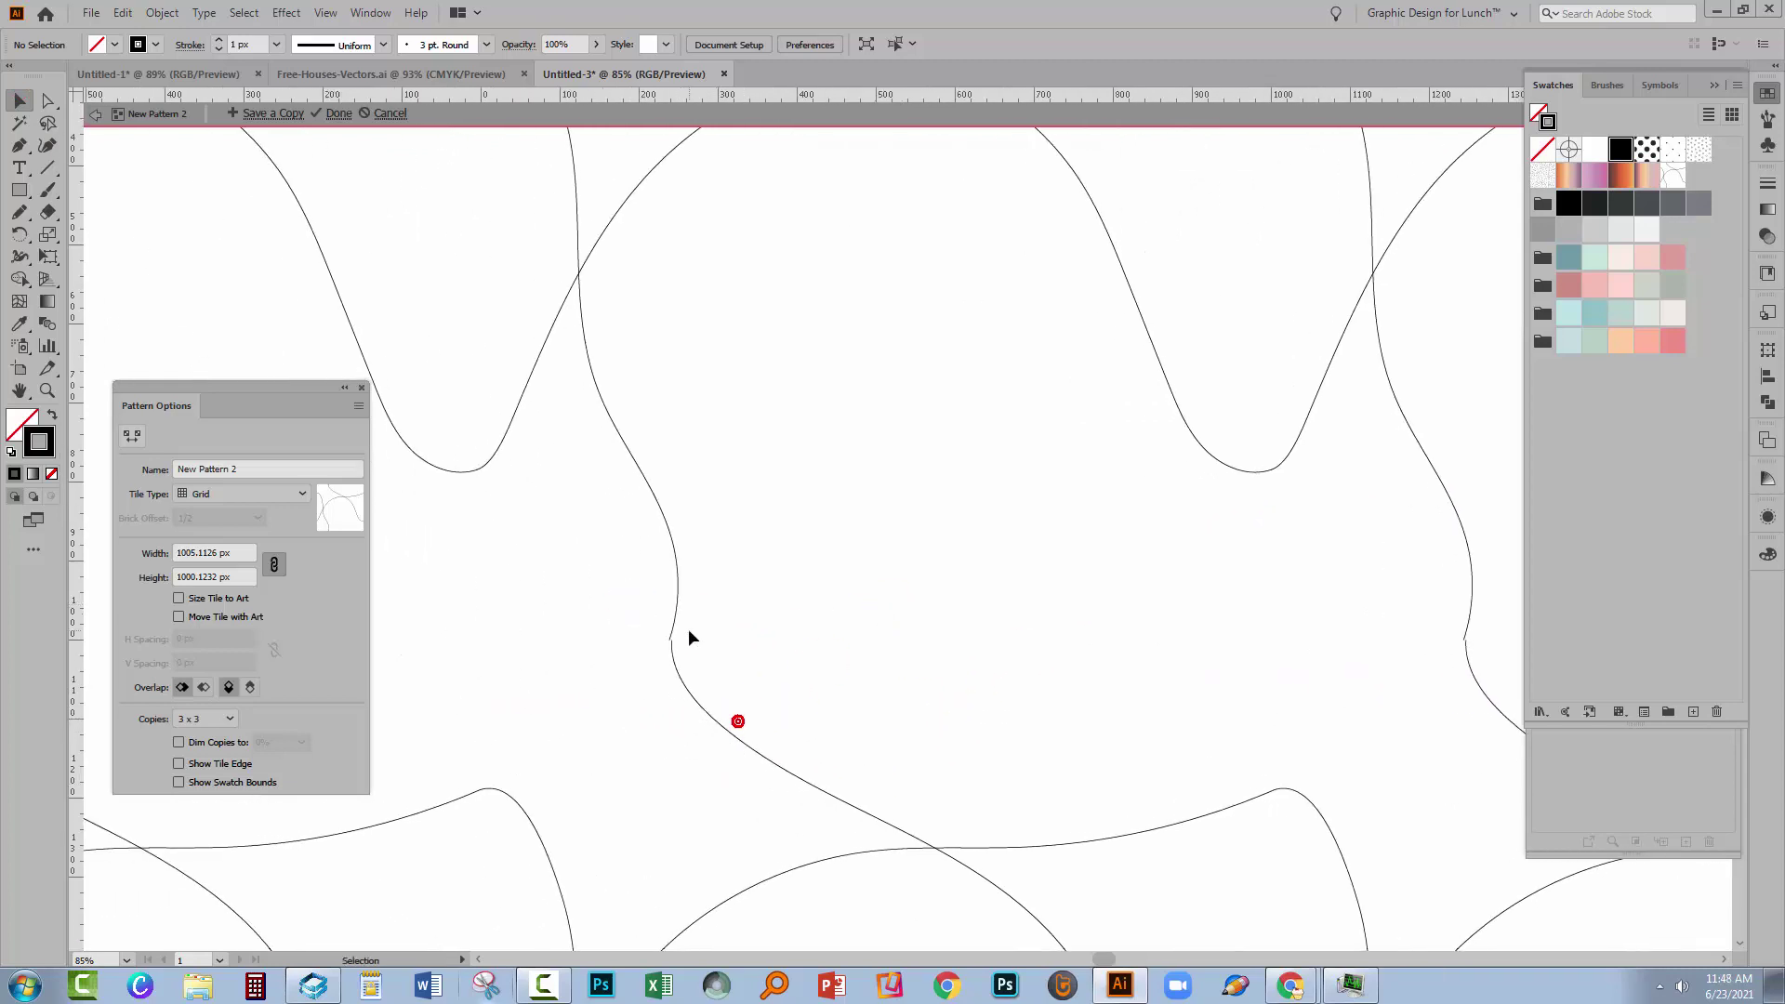
left_click_drag(592, 578, 628, 600)
left_click(678, 646)
left_click(179, 764)
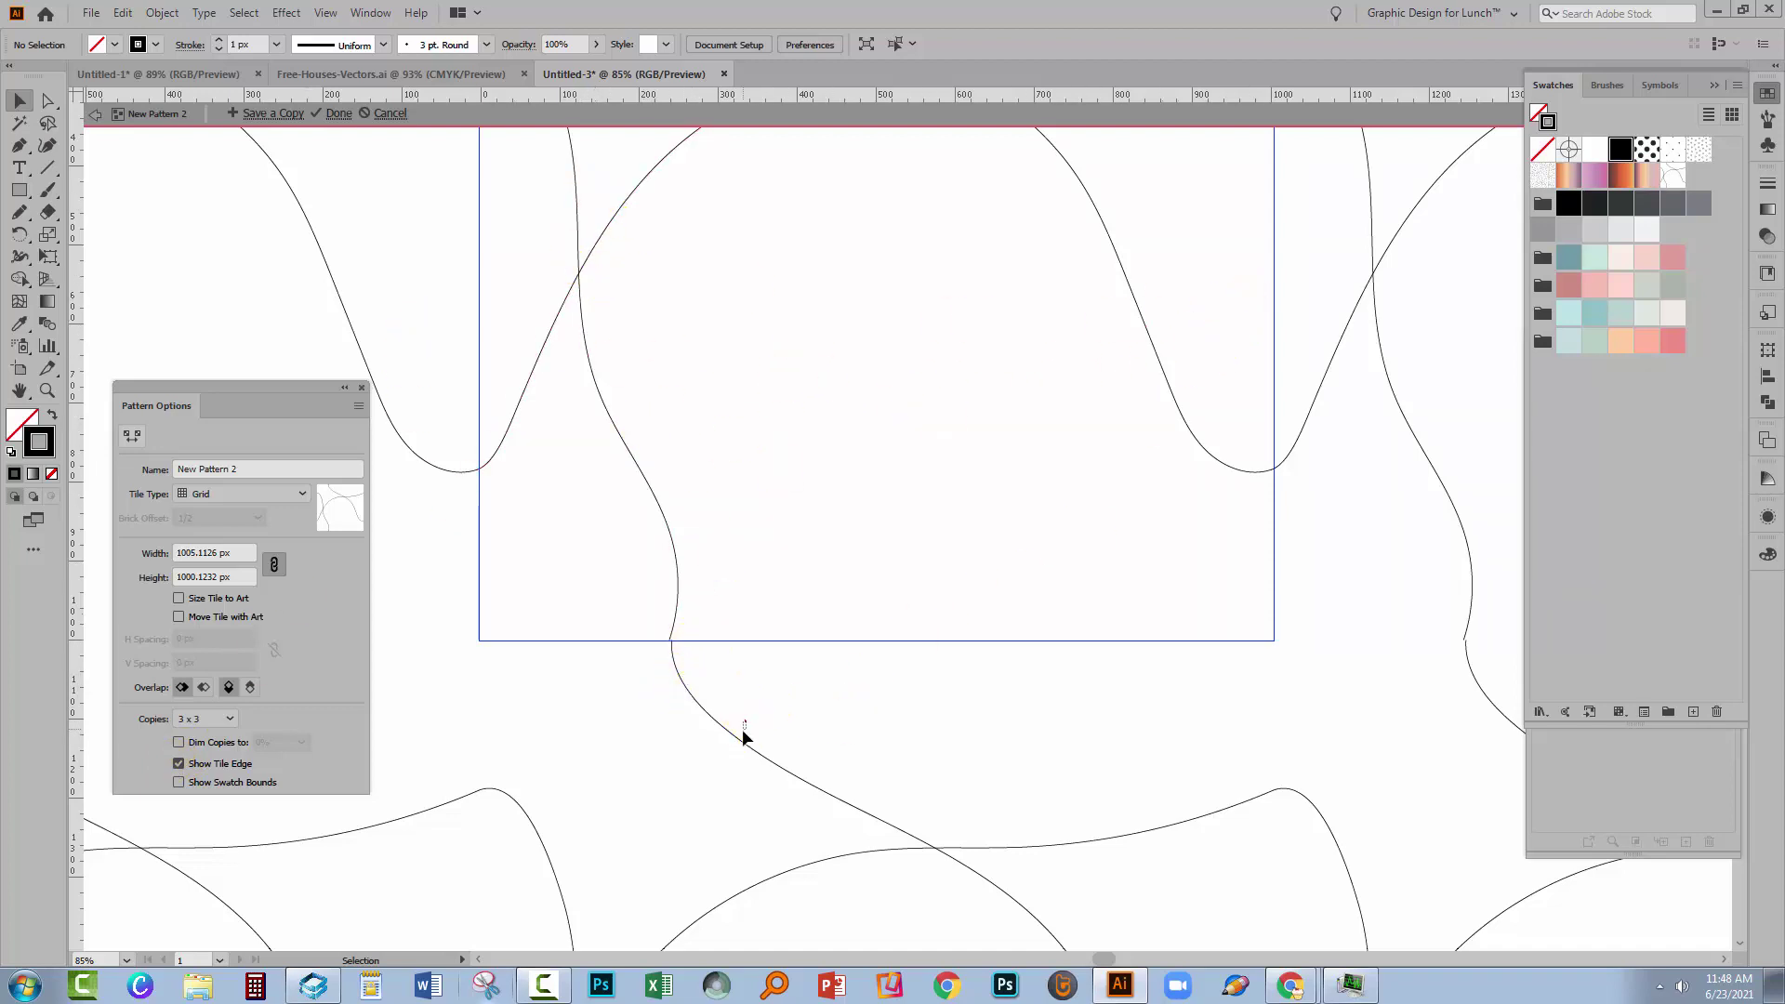
left_click(178, 762)
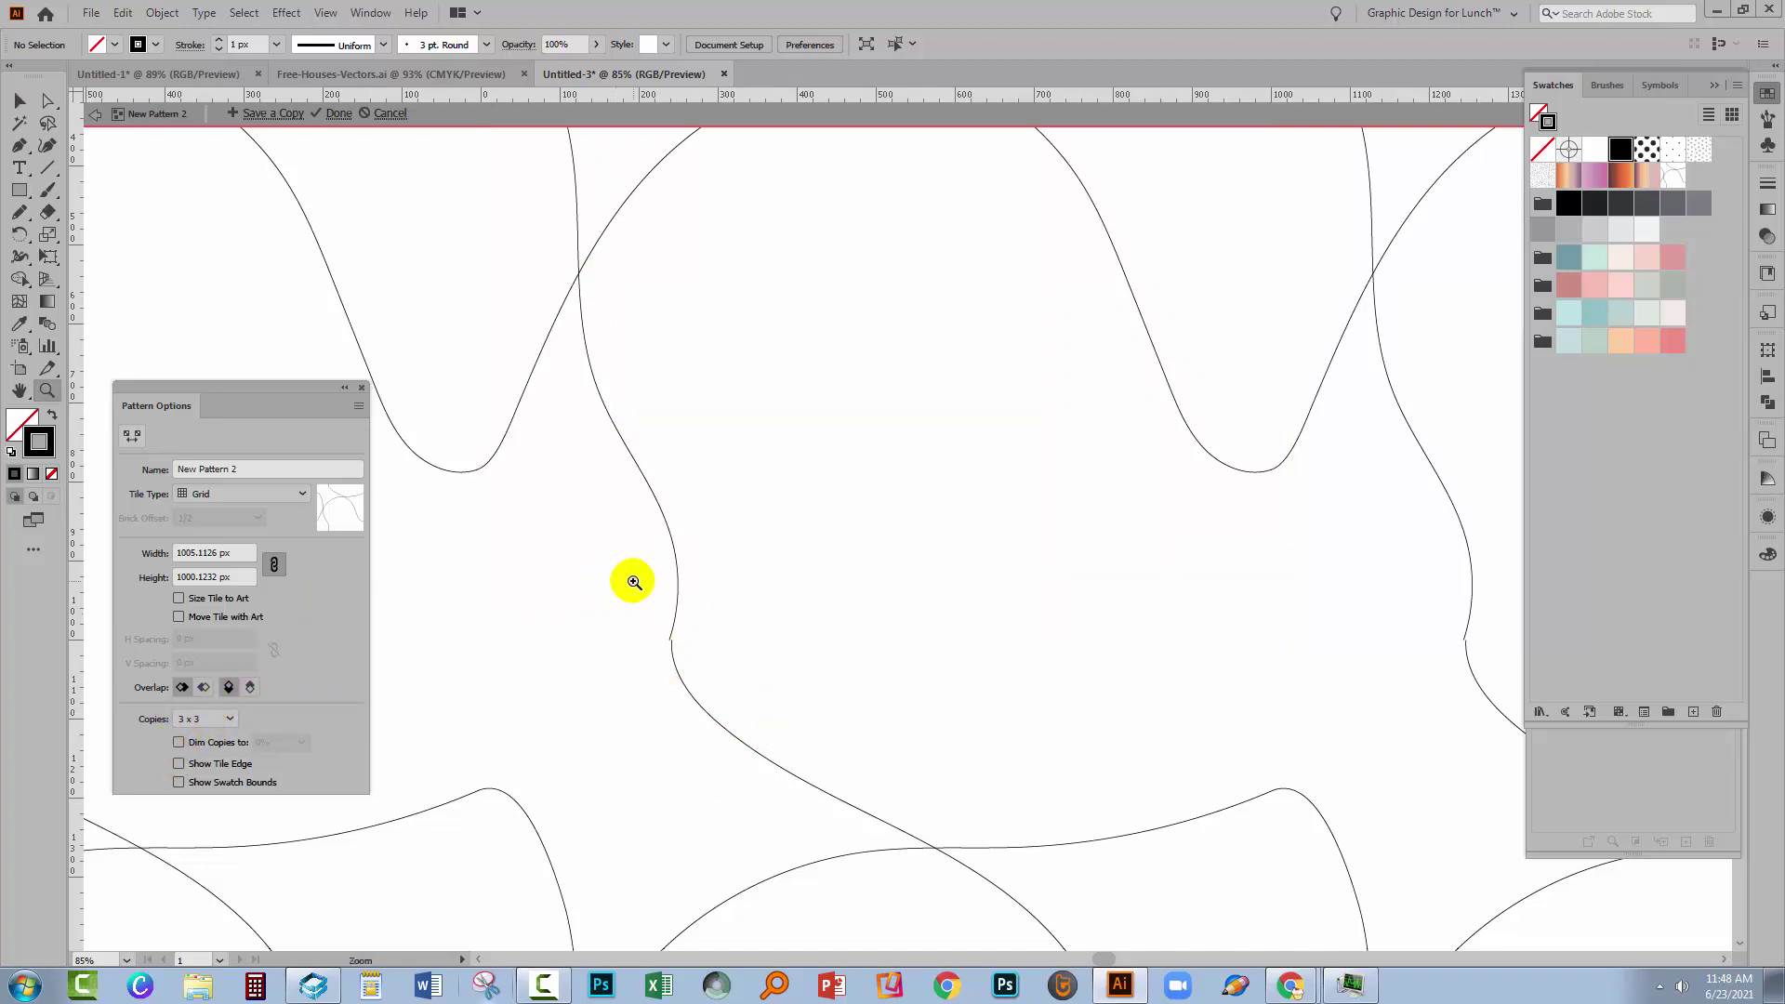
left_click_drag(638, 577, 743, 725)
Reshape the upper segment at the junction anchor and nudge that anchor slightly
left_click(48, 101)
mouse_move(779, 472)
left_mouse_down()
mouse_move(817, 486)
mouse_move(791, 473)
left_mouse_up()
left_click_drag(845, 287, 849, 287)
left_click(849, 505)
key("z")
left_click_drag(777, 432, 685, 251)
key("a")
left_click_drag(855, 437, 852, 448)
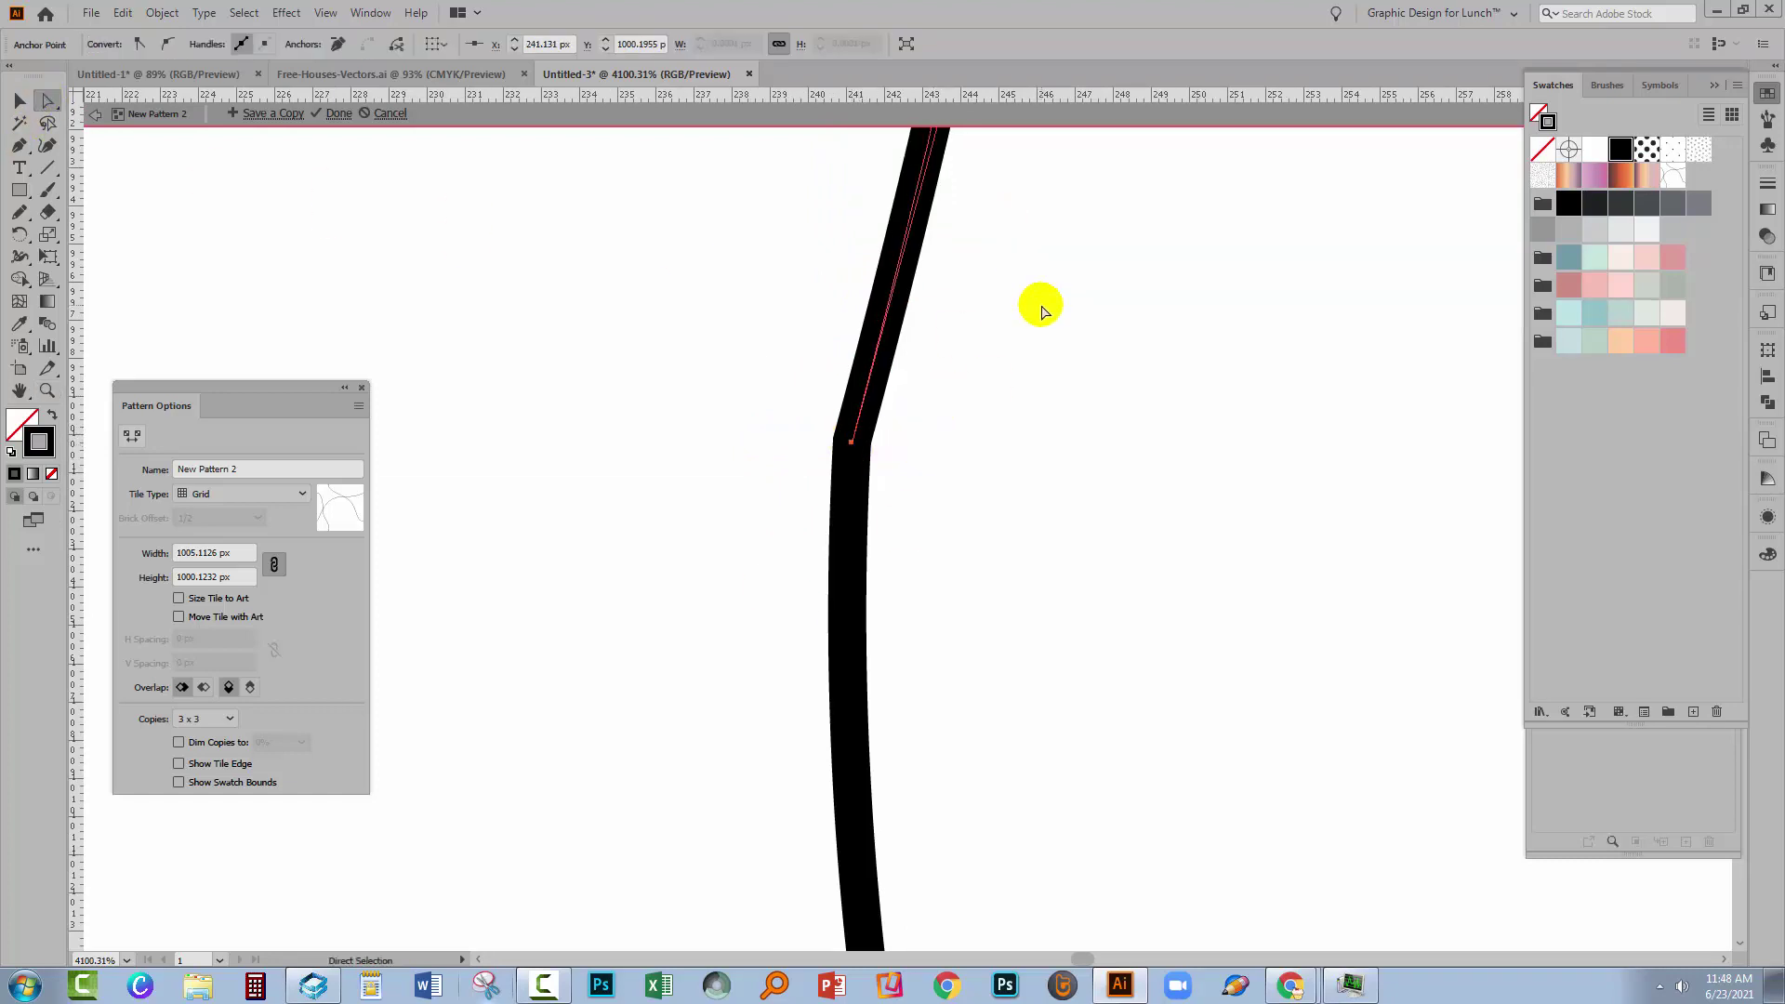
Pull the lower anchor's handle in to smooth the kink, then fit the whole tile in view
left_click_drag(1035, 294, 1048, 644)
key("alt")
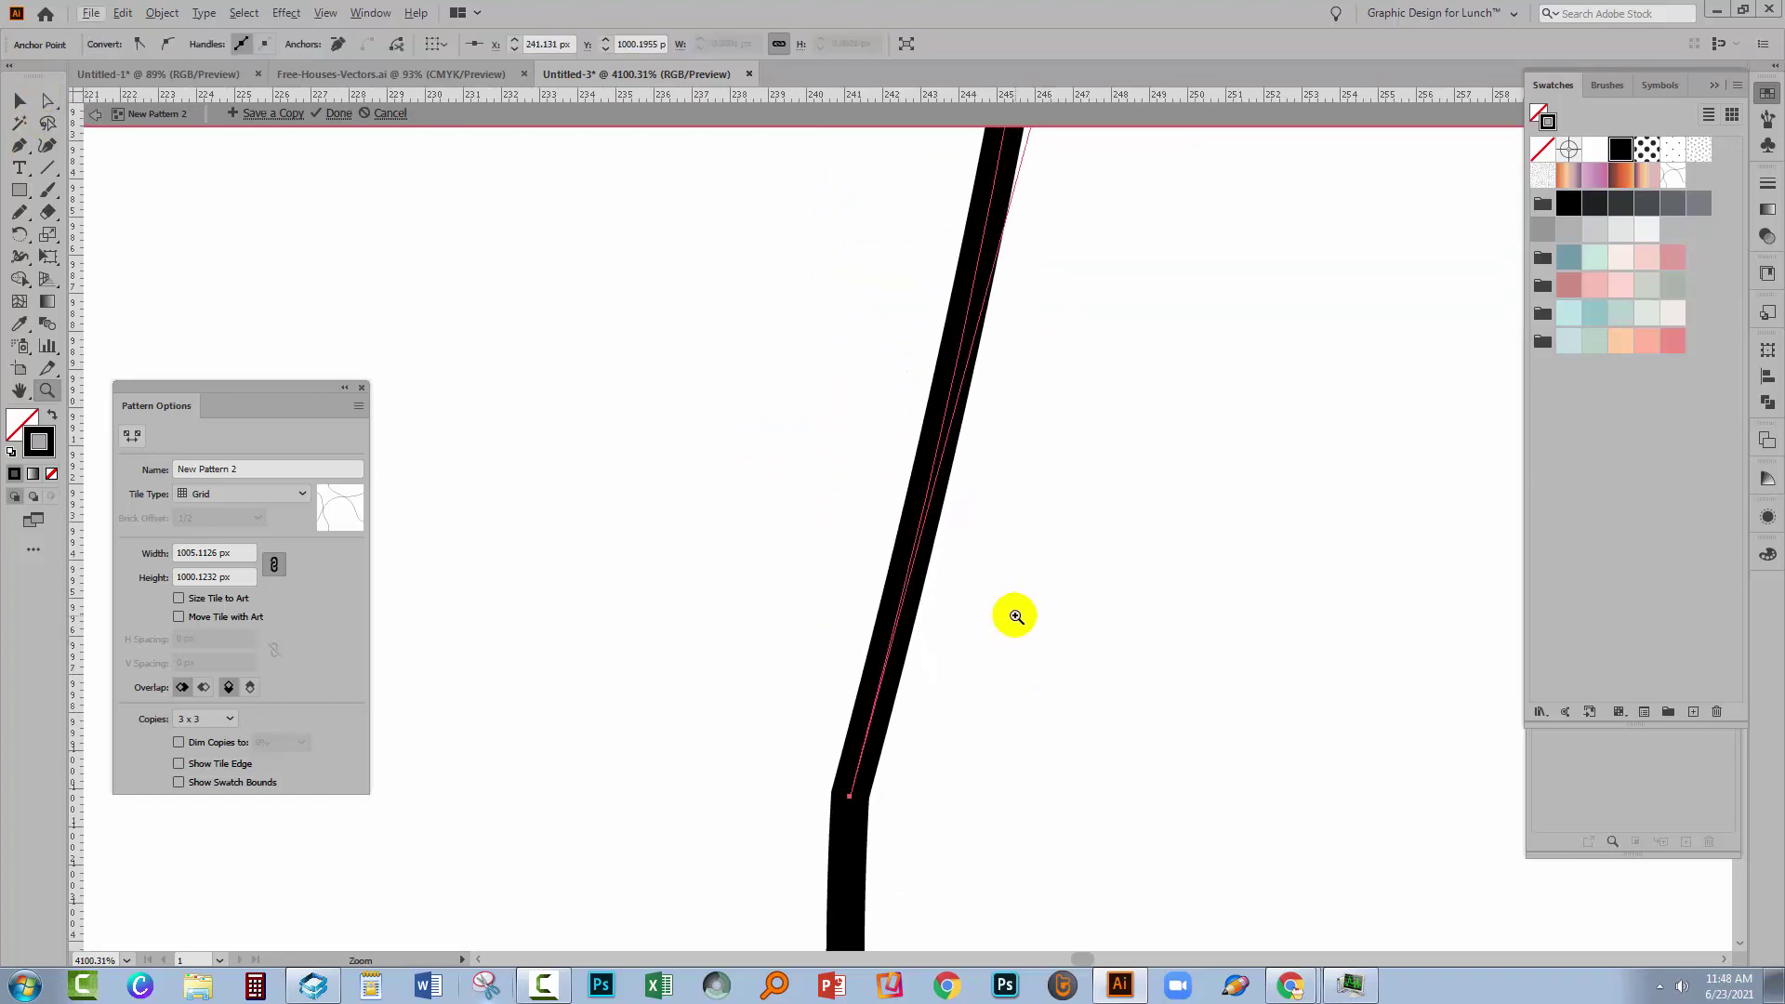
left_click(1015, 615, "alt")
left_click(949, 378, "alt")
left_click(958, 381, "alt")
left_click(884, 291)
left_click(779, 744)
left_click(908, 268)
left_click_drag(904, 281, 864, 263)
left_click(830, 790)
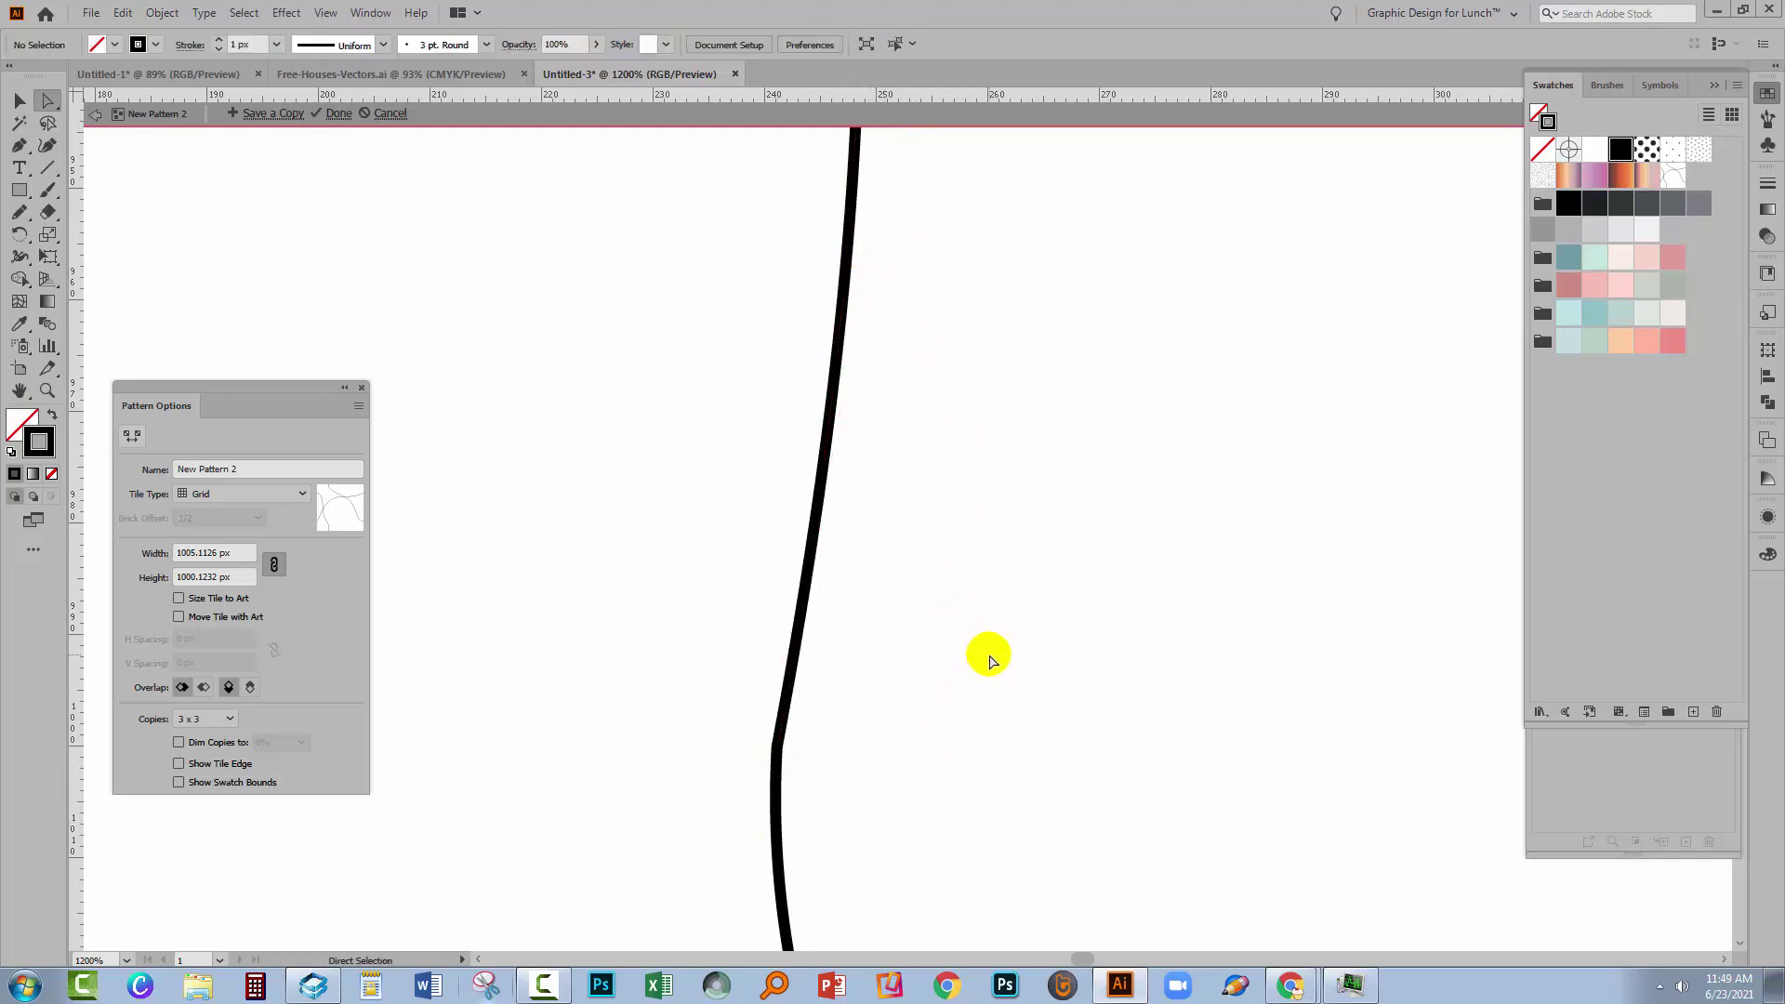
key("ctrl+0")
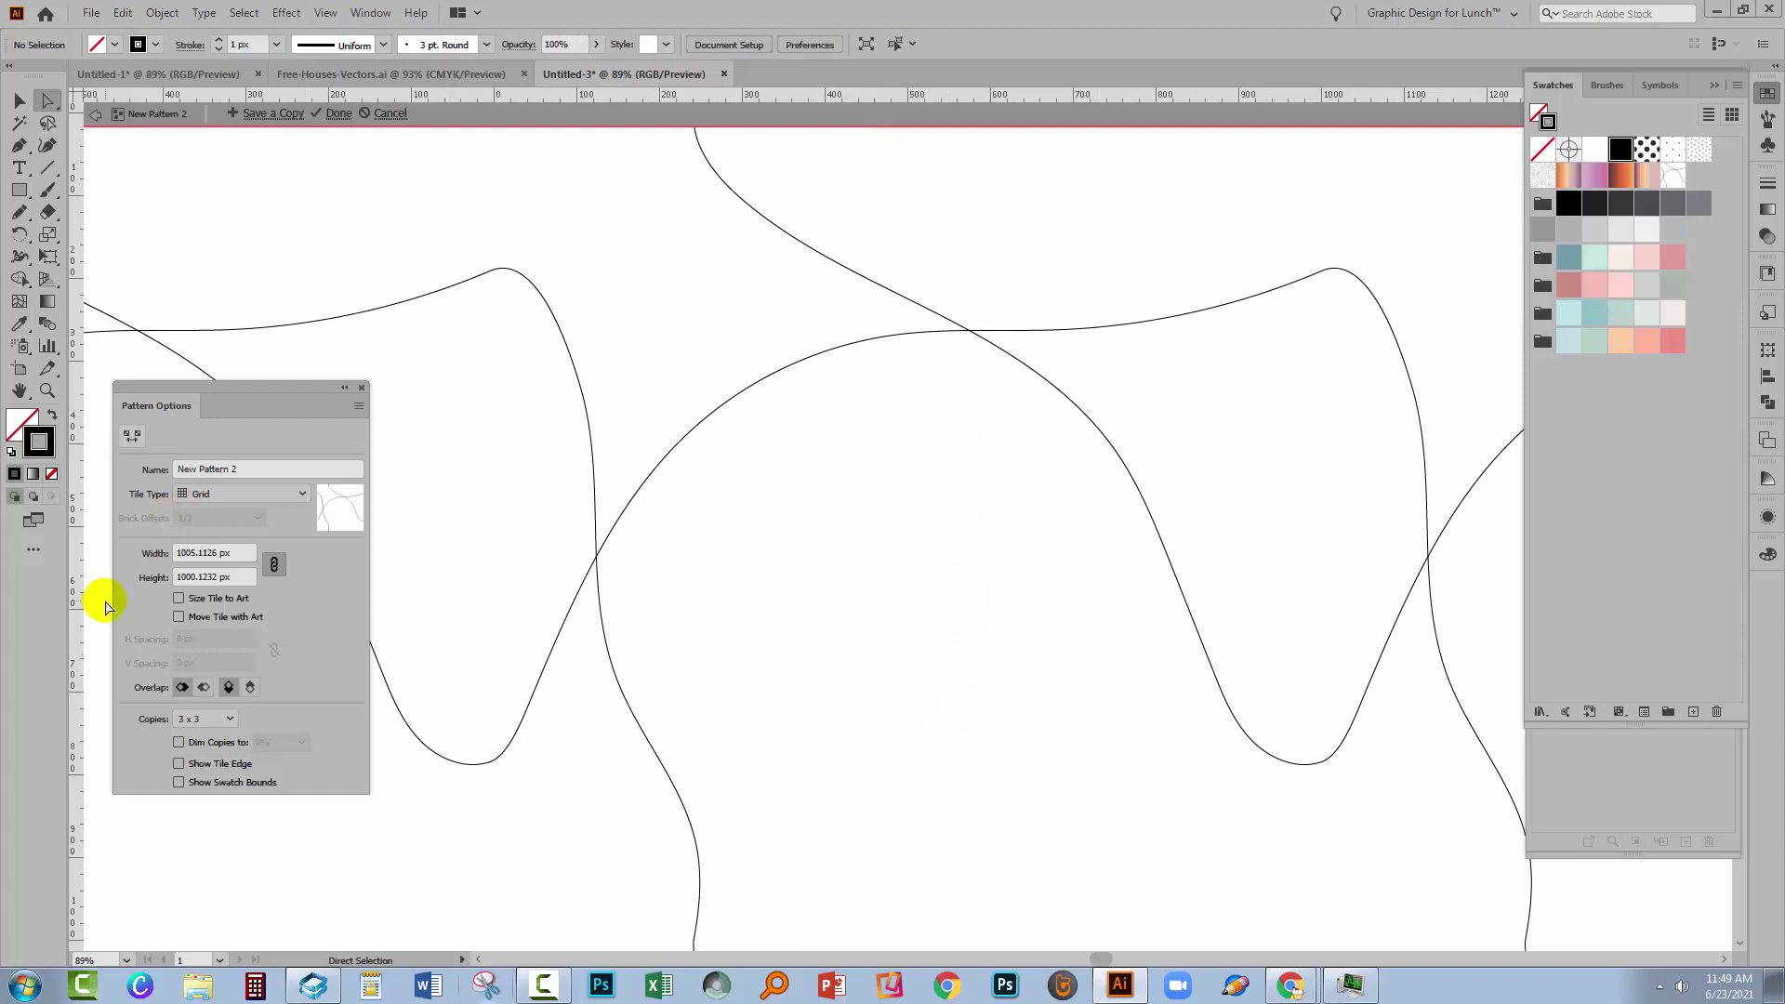
Show the tile edge and zoom in to inspect where the road curve crosses it
left_click(179, 764)
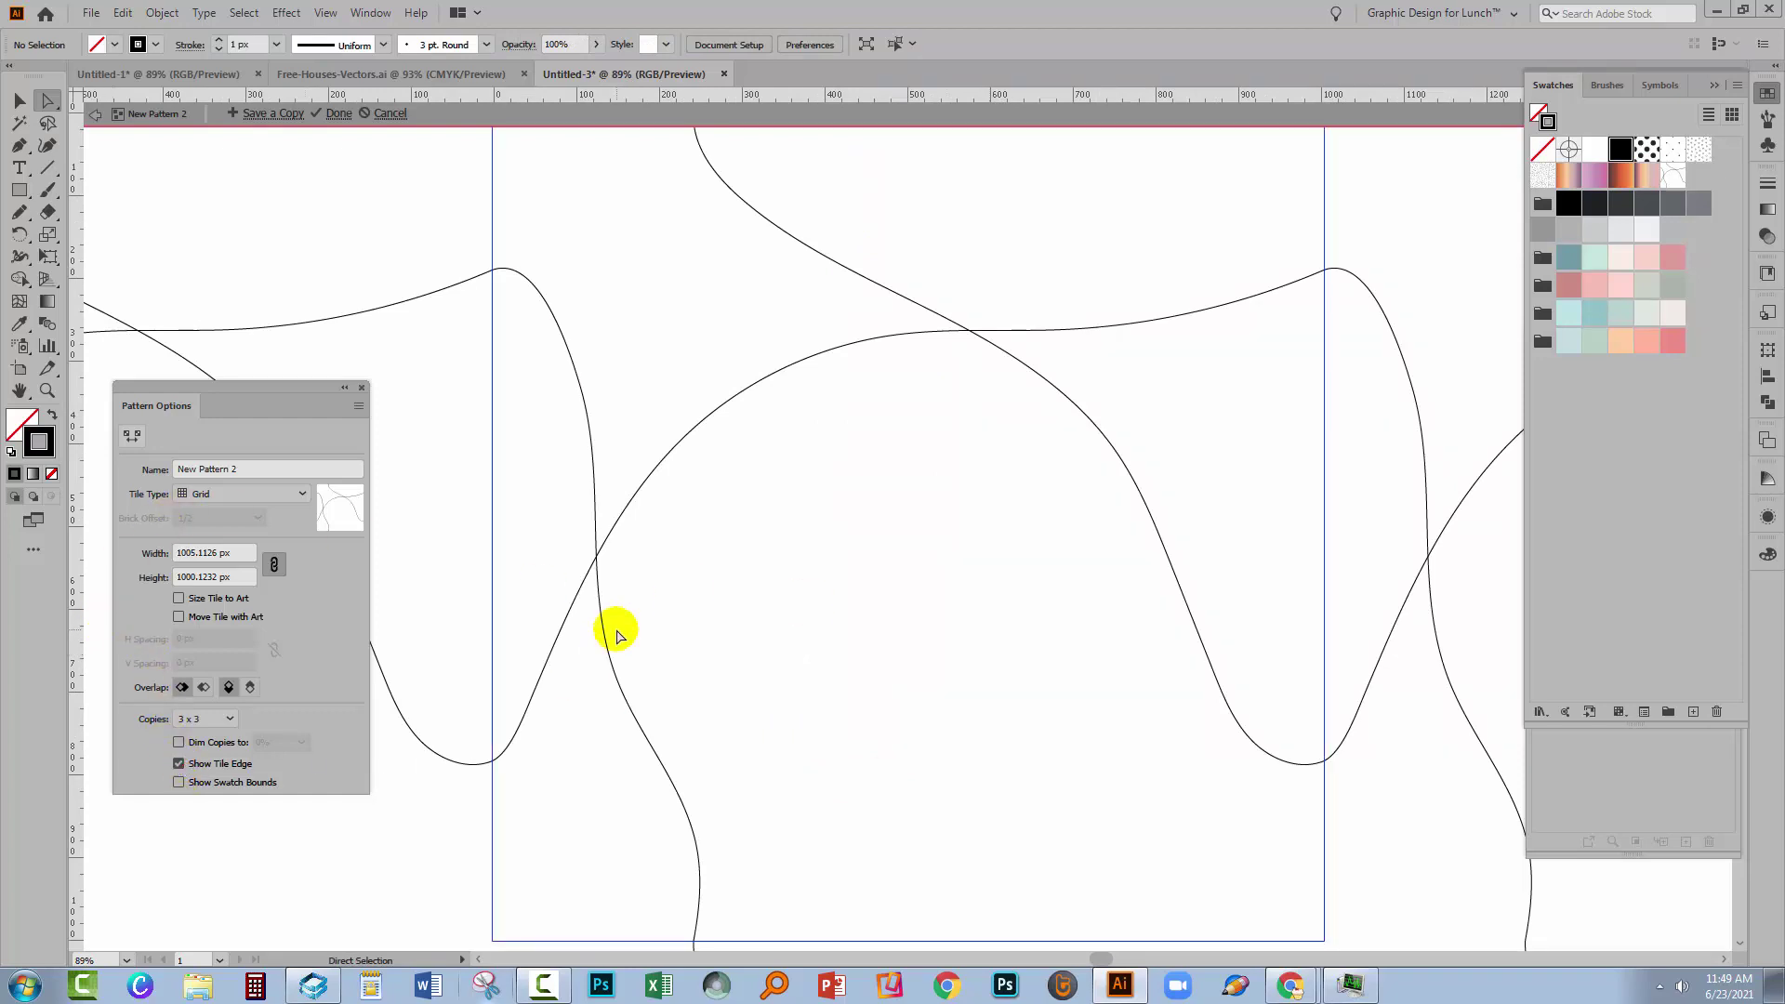
left_click_drag(1015, 466, 1105, 641)
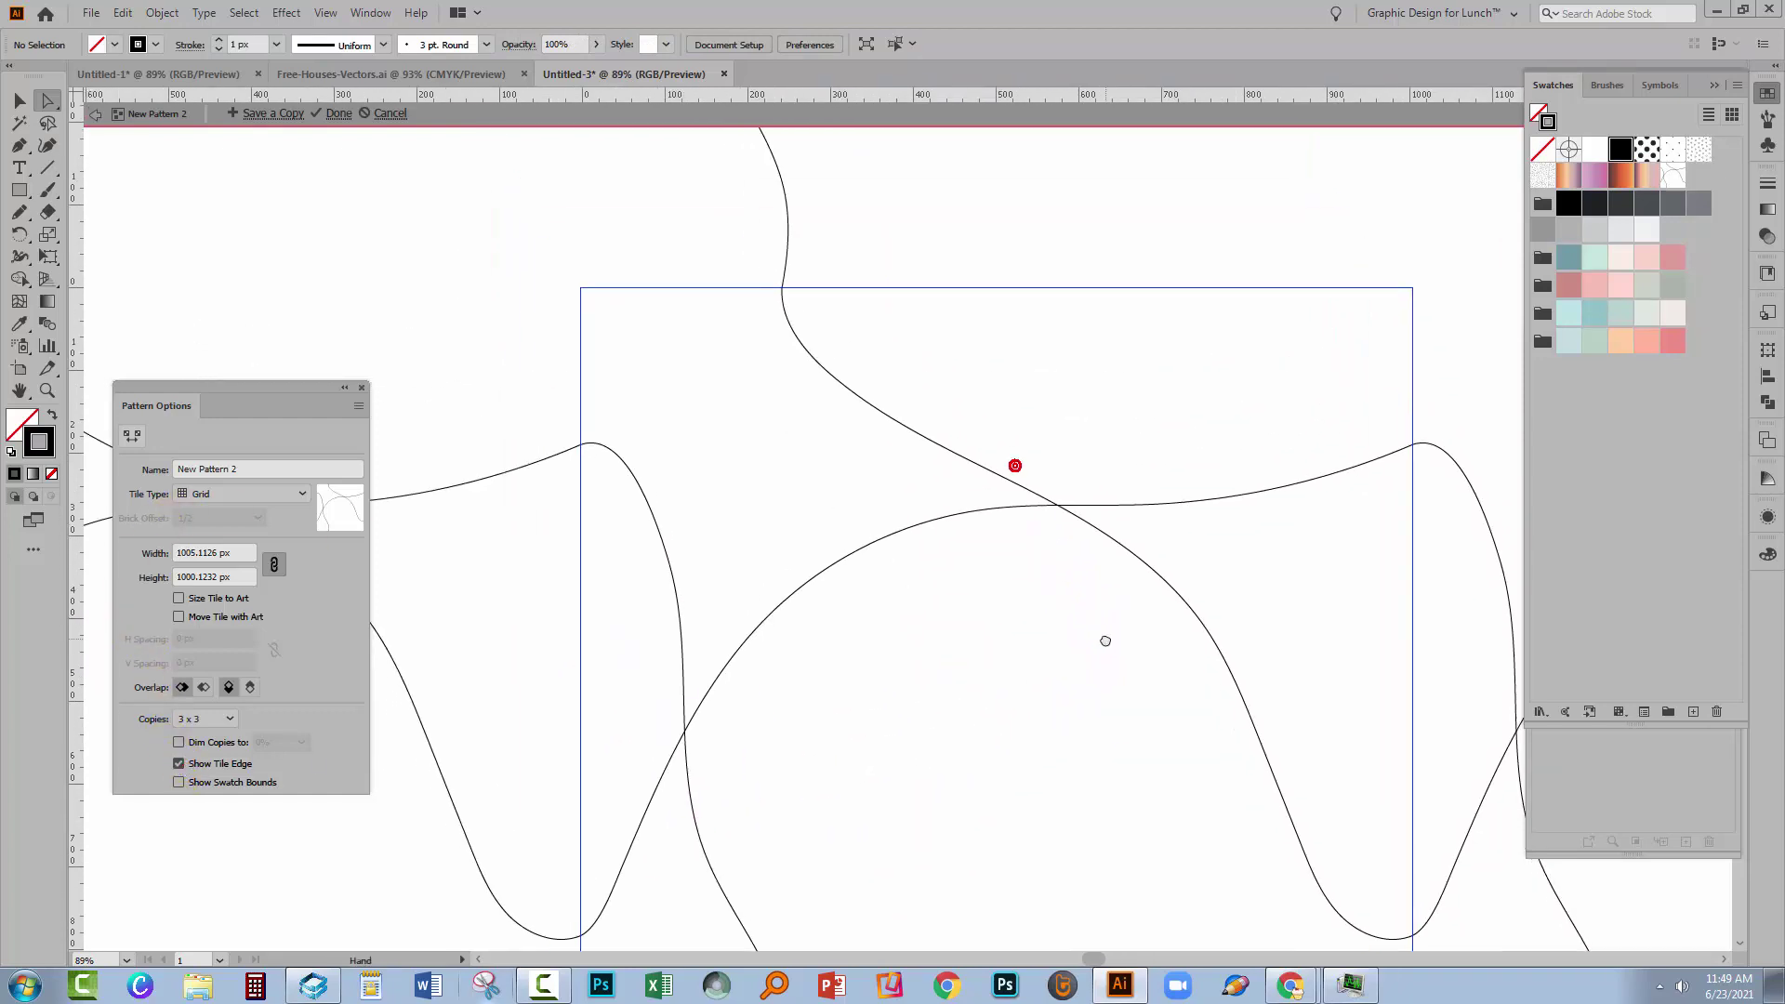
key("z")
left_click_drag(521, 402, 677, 532)
left_click_drag(915, 604, 905, 403)
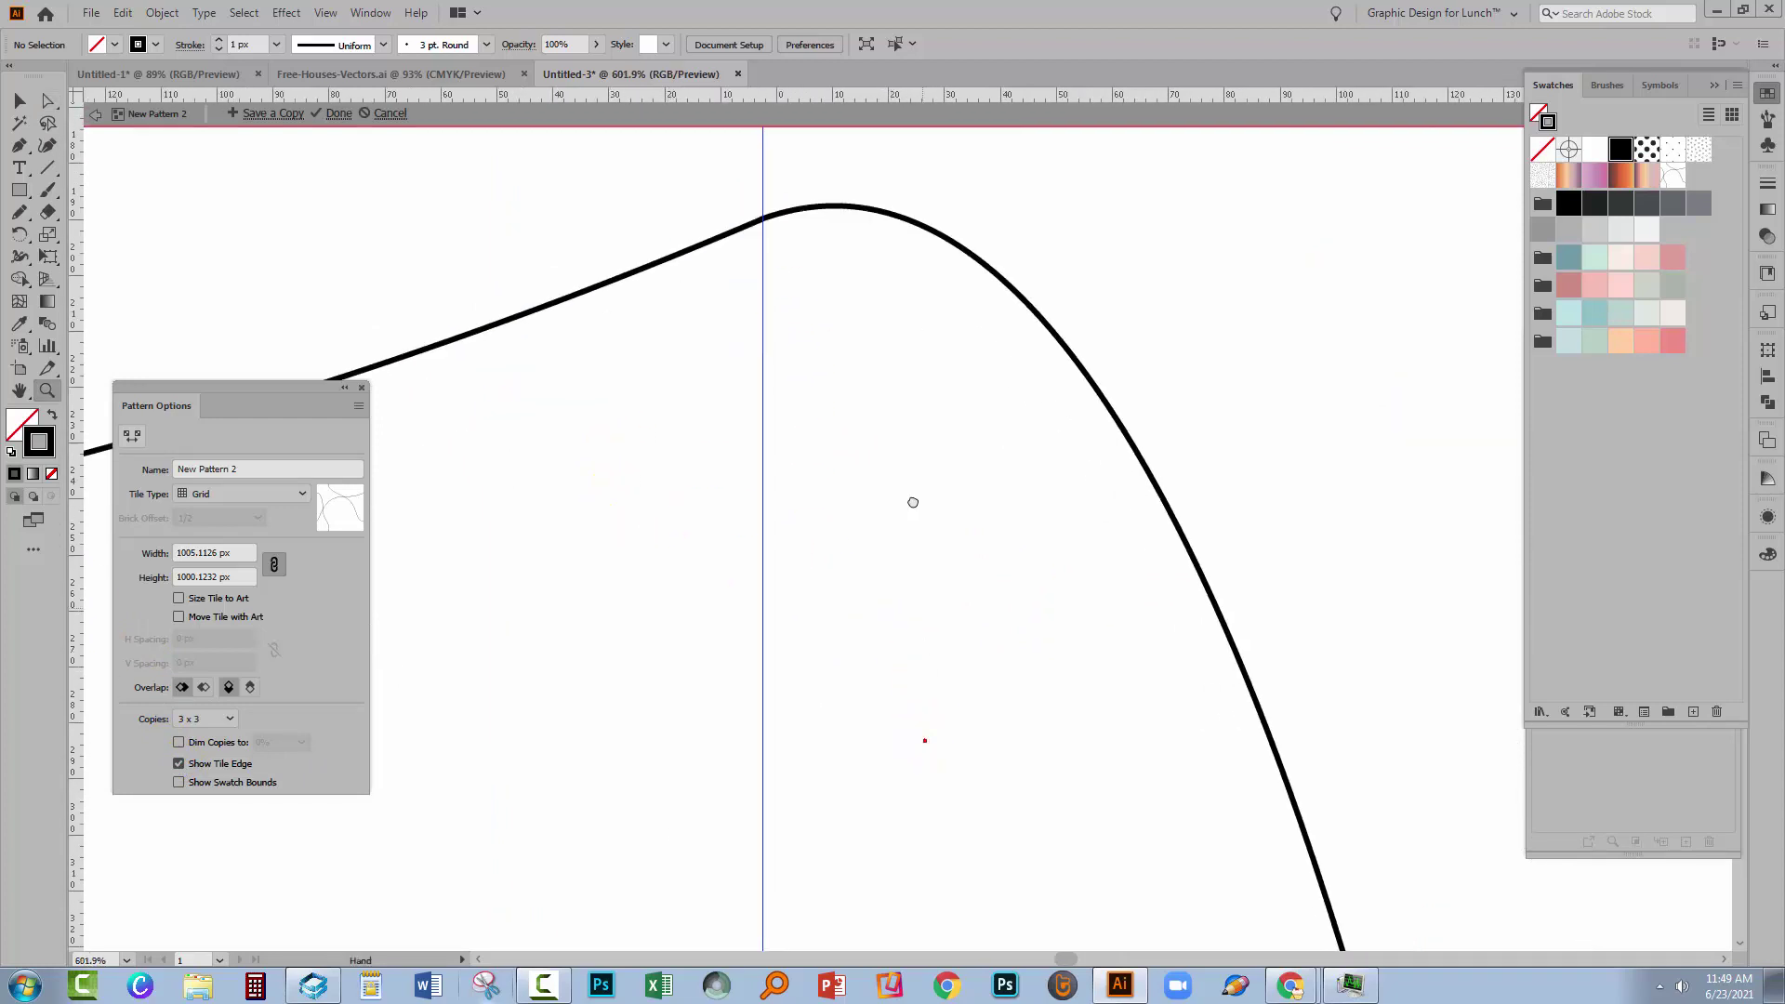
left_click_drag(920, 865, 886, 373)
left_click_drag(988, 859, 969, 174)
left_click_drag(937, 807, 911, 279)
left_click_drag(924, 716, 921, 130)
left_click_drag(929, 576, 900, 231)
left_click_drag(1146, 608, 679, 368)
Fit the tile in view and marquee-select the road curves inside it
key("ctrl+0")
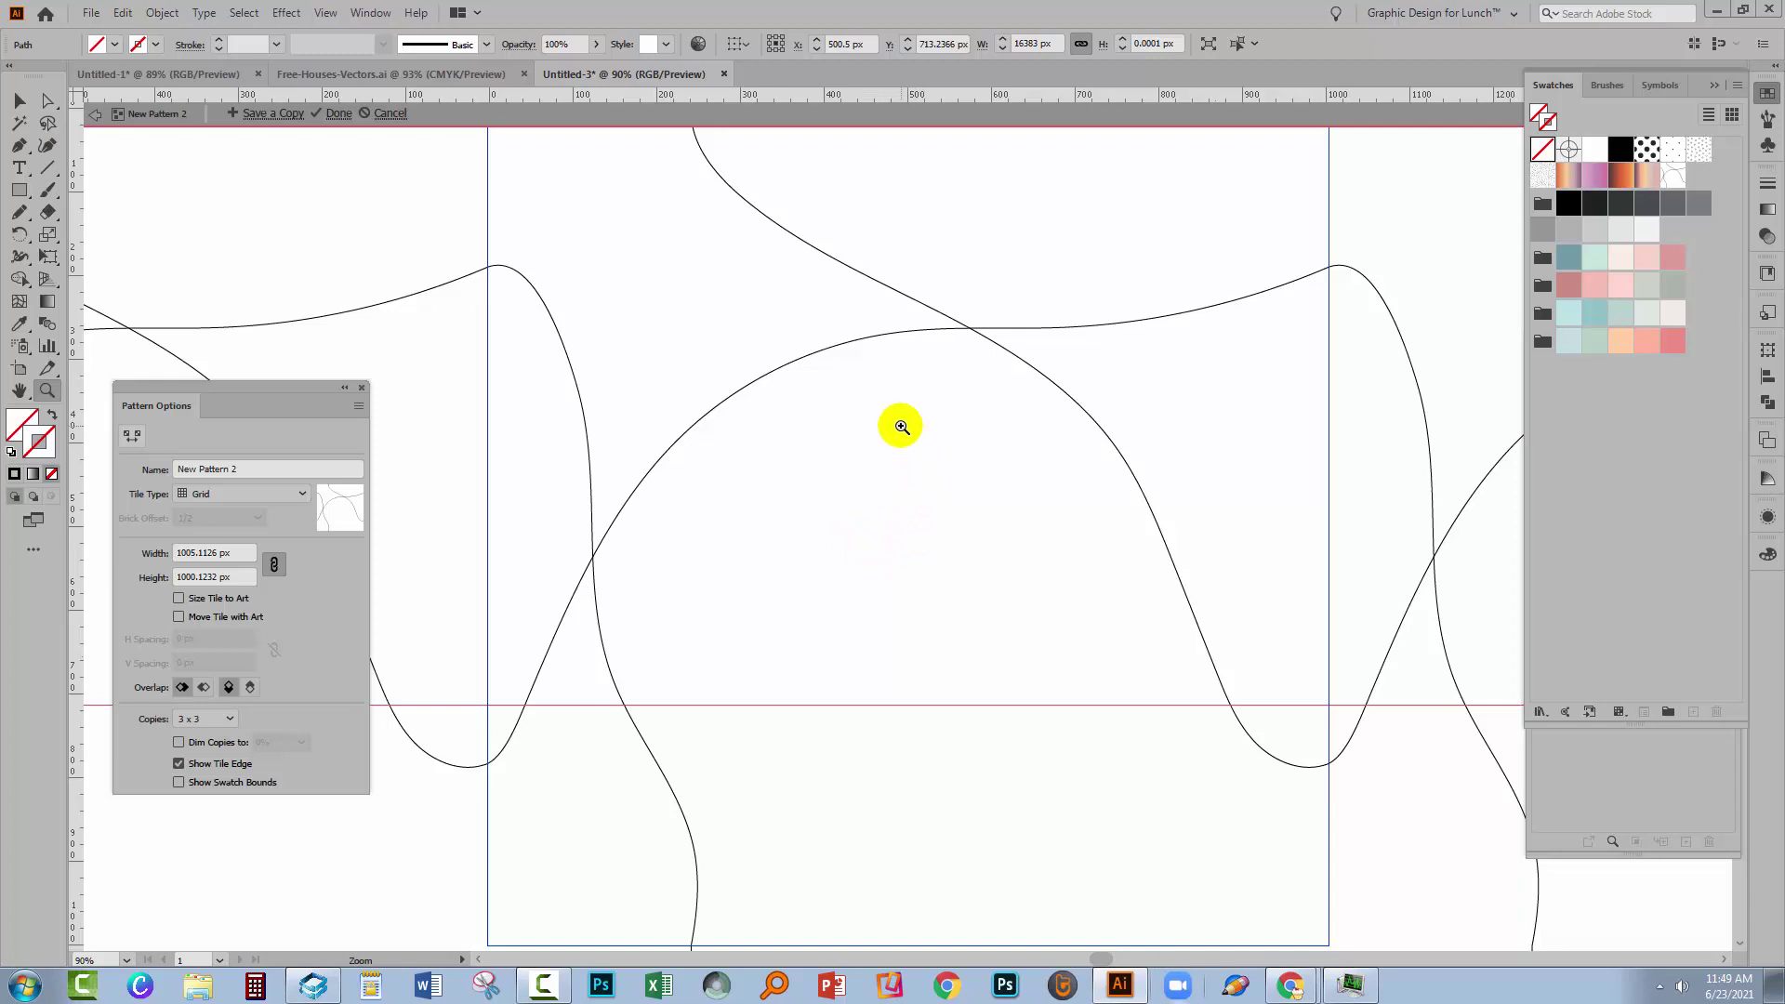
left_click_drag(899, 424, 879, 719)
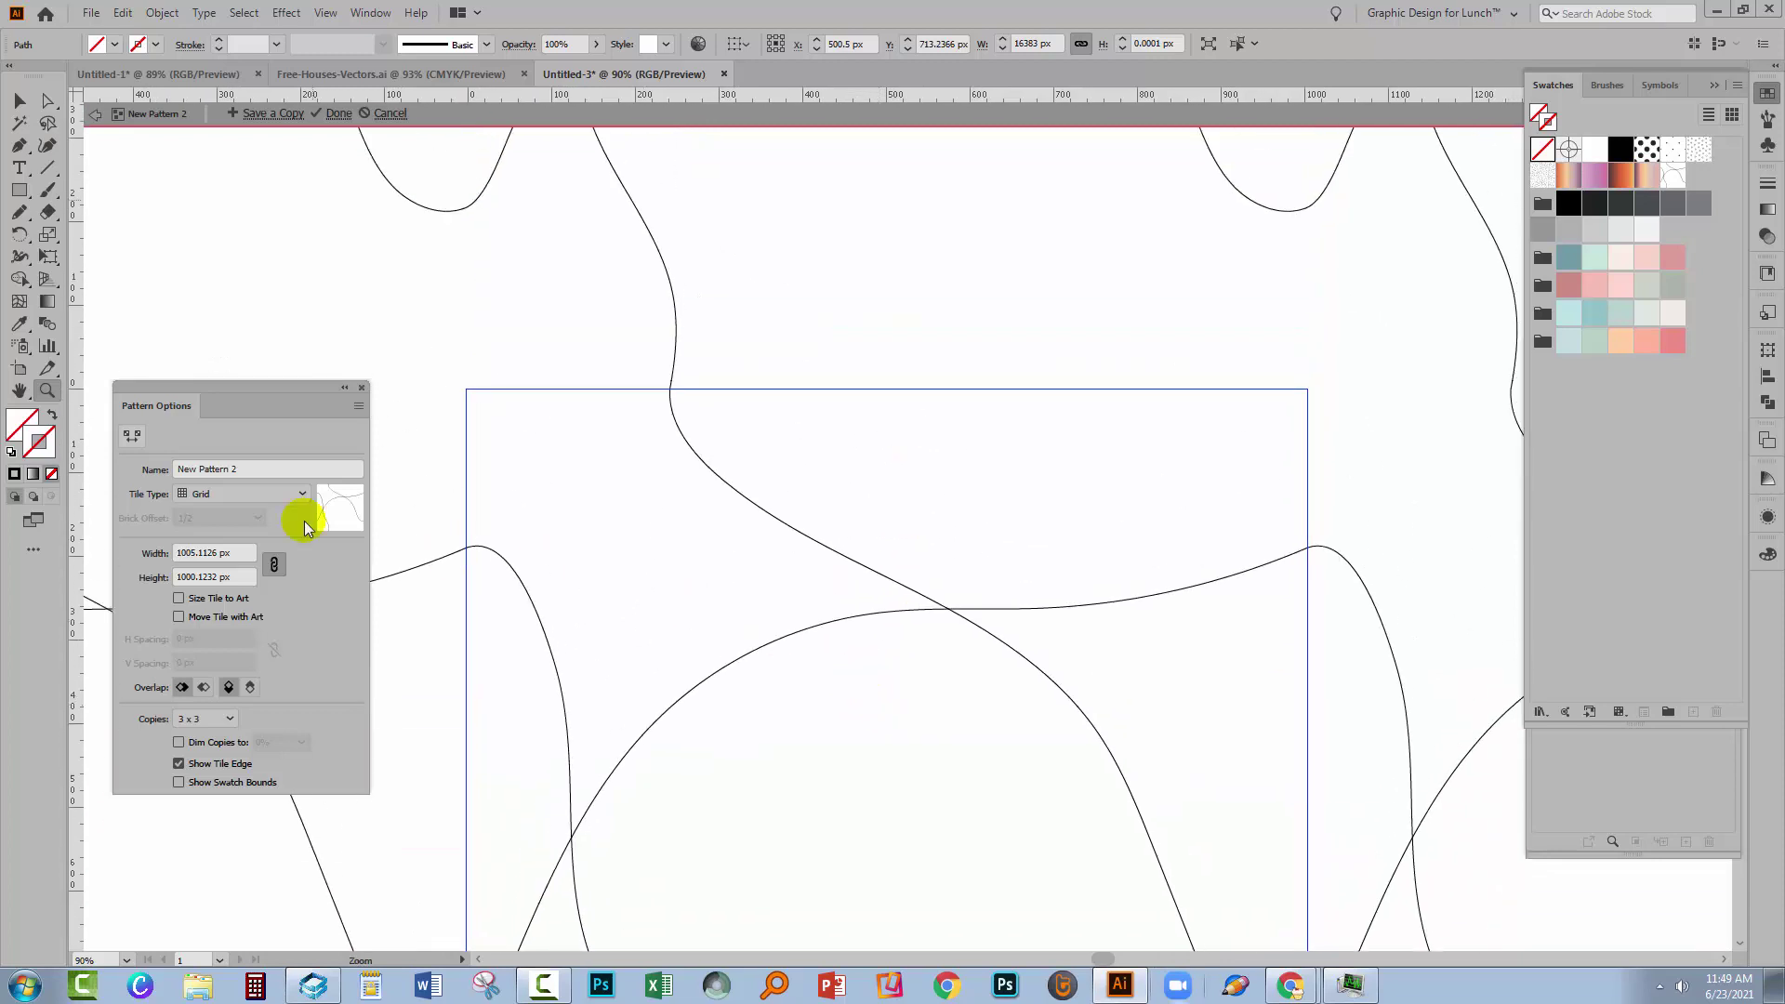
left_click(18, 100)
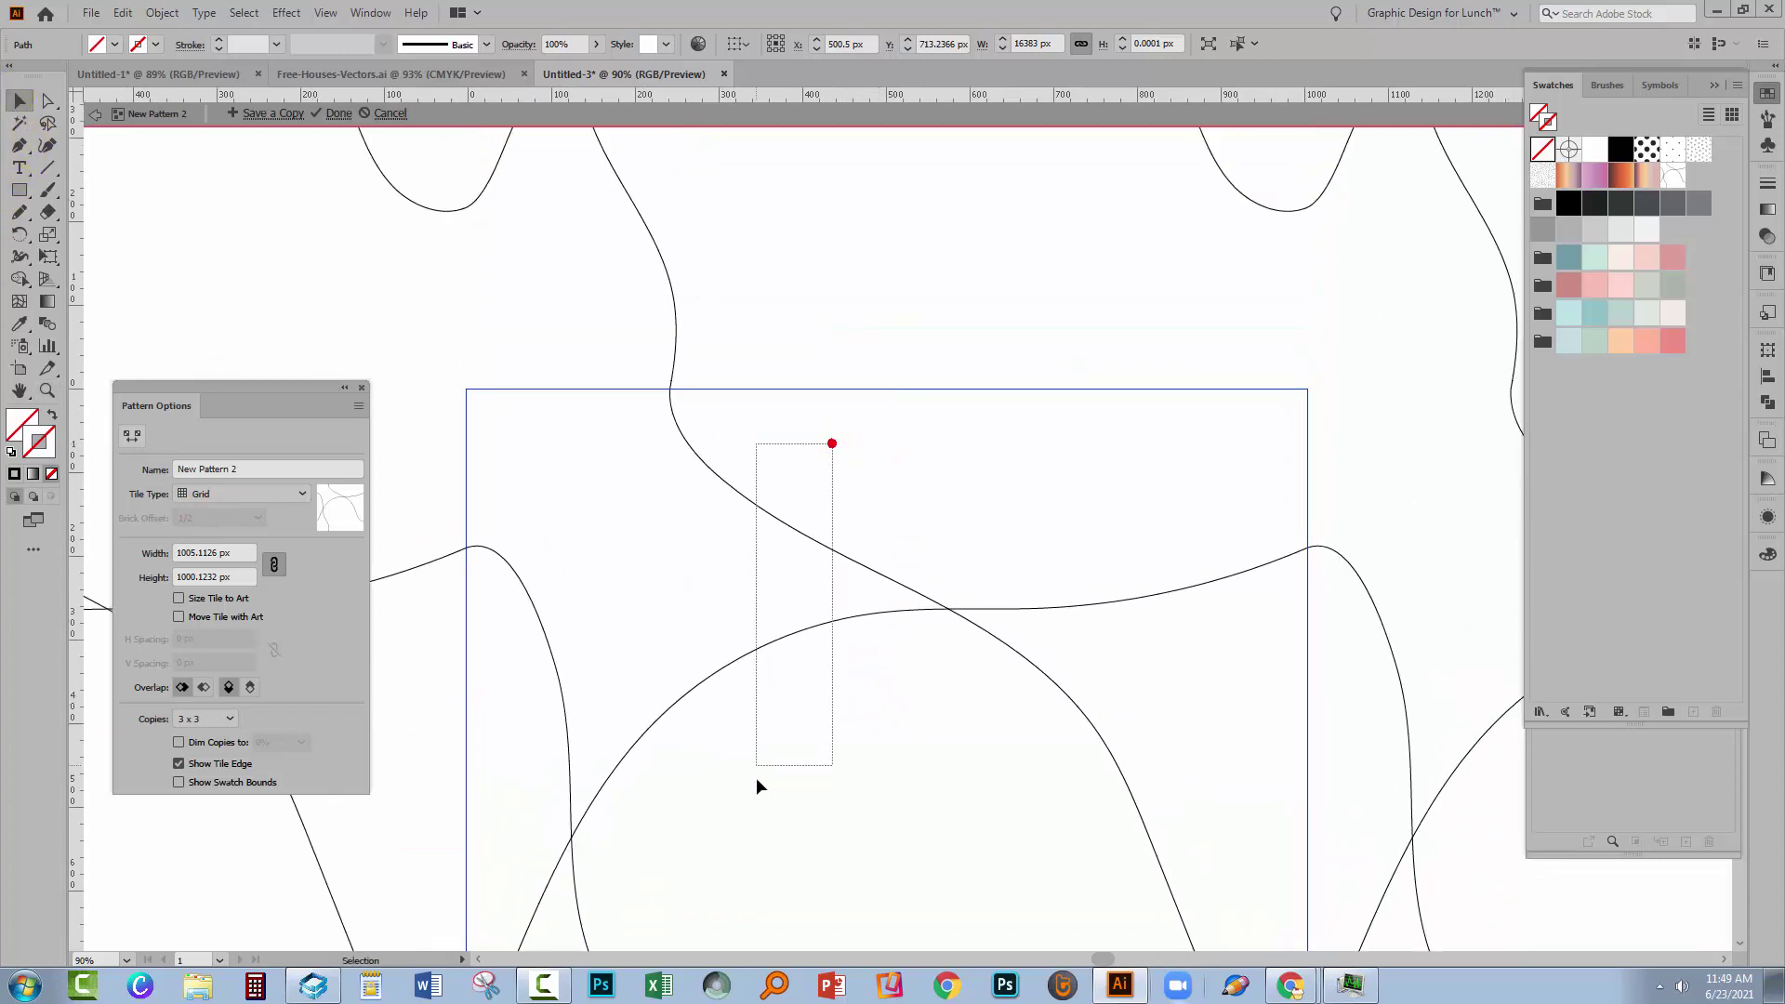
left_click_drag(766, 846, 560, 919)
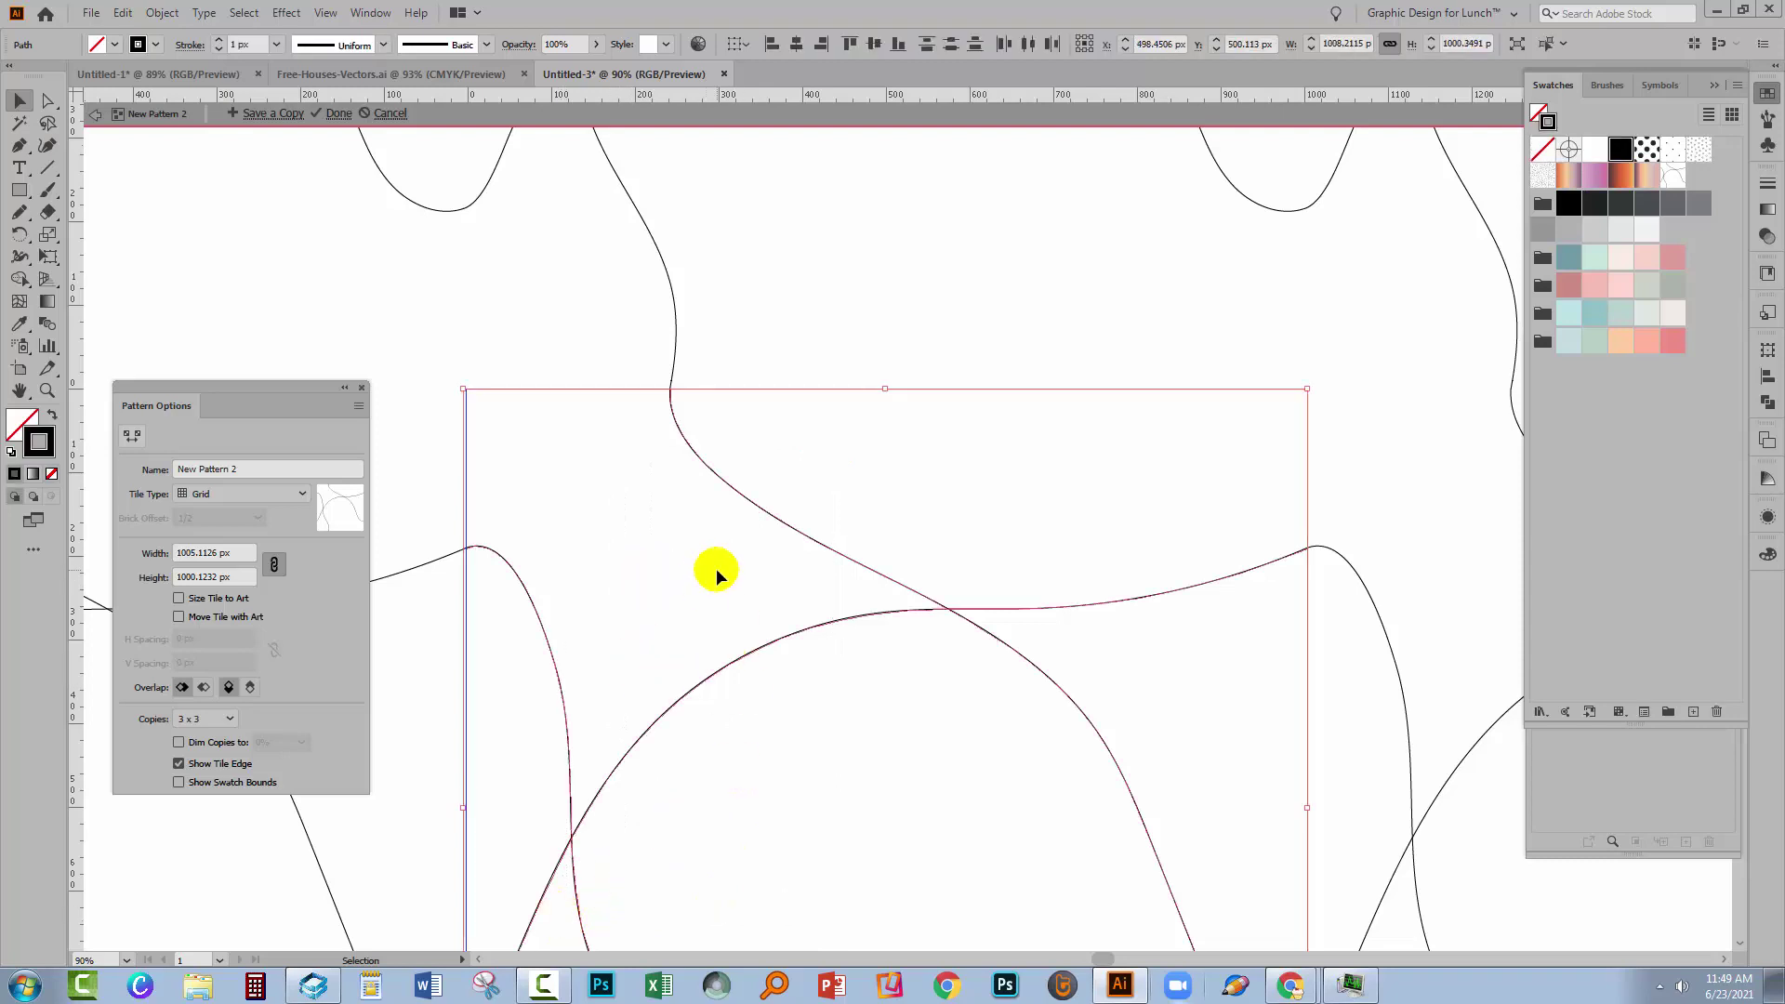
Apply the teal line brush from the Borders_Lines brush library to the road curves
left_click(1768, 119)
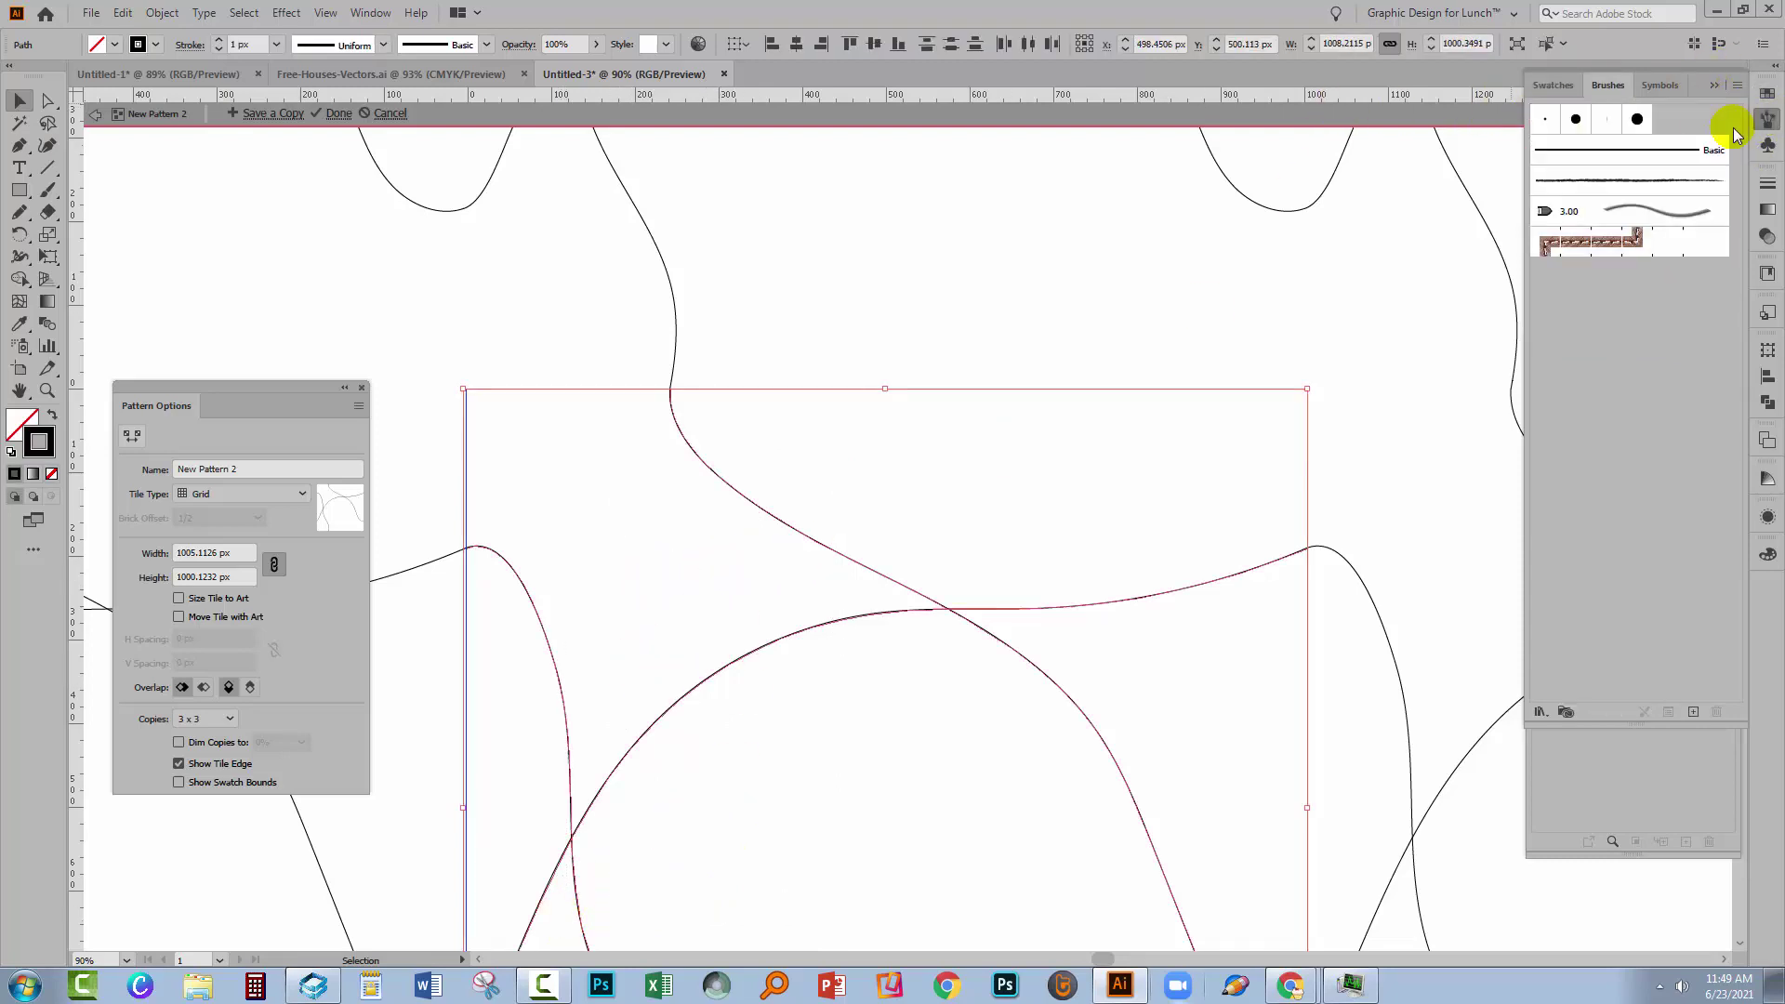
left_click(1539, 713)
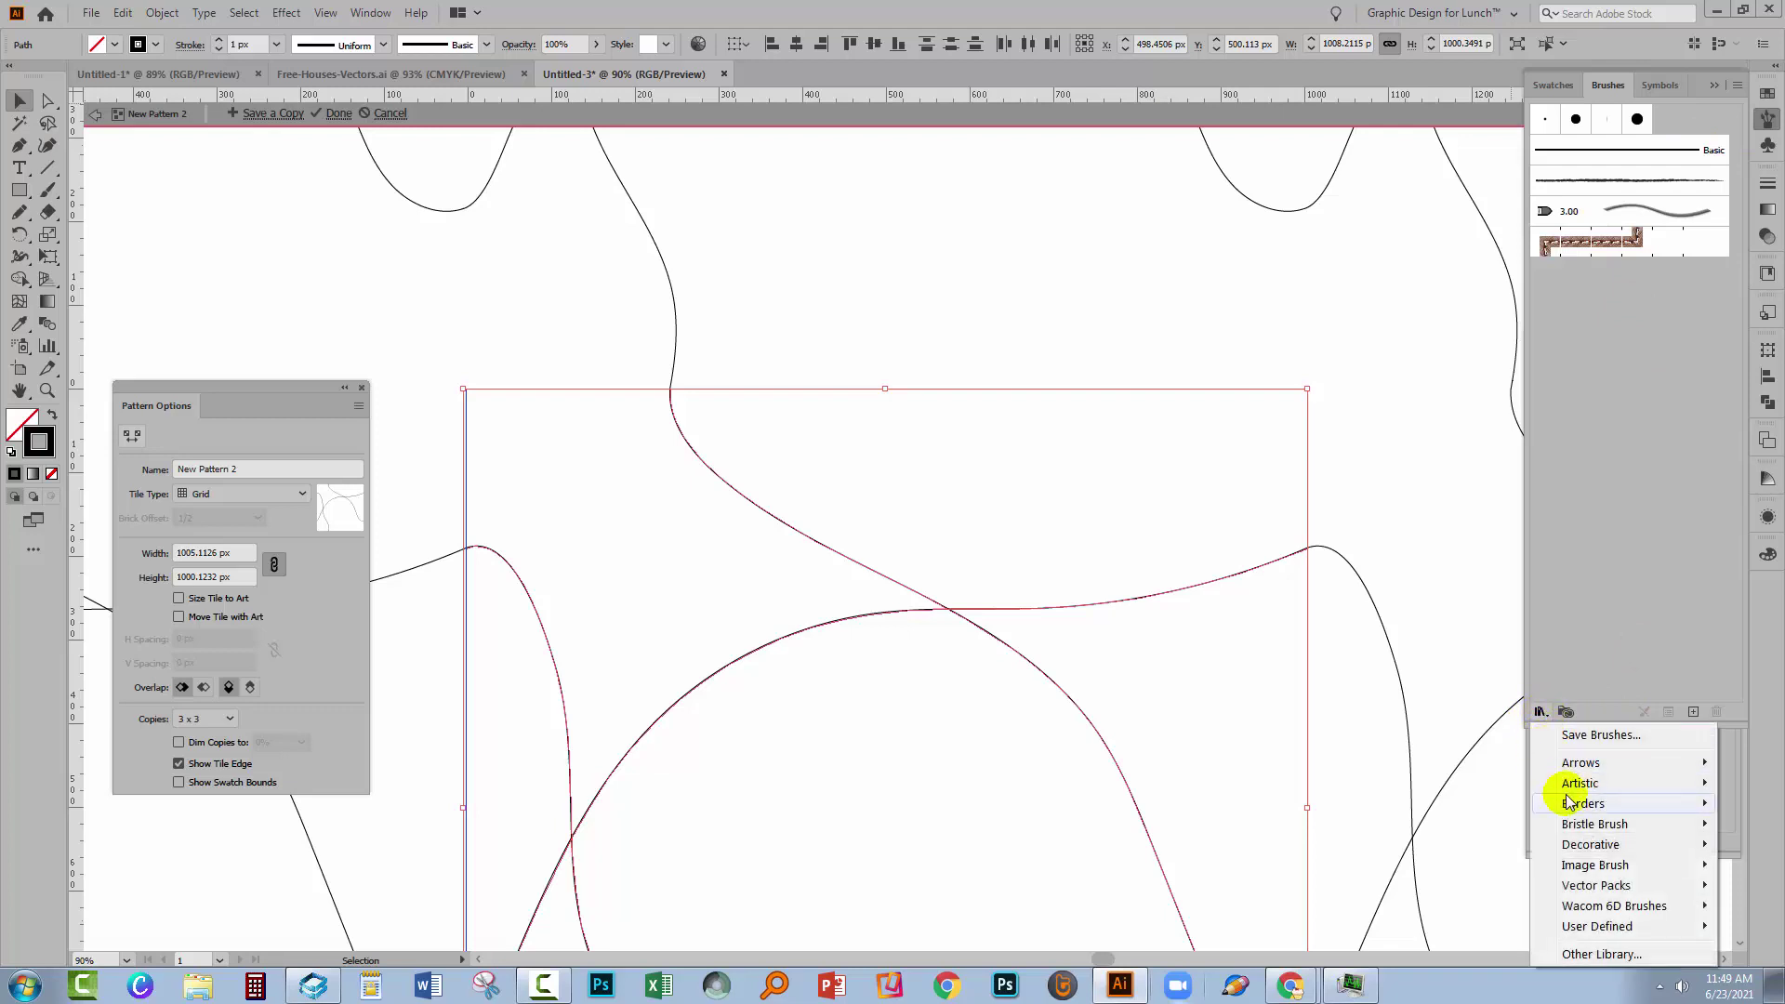
mouse_move(1569, 805)
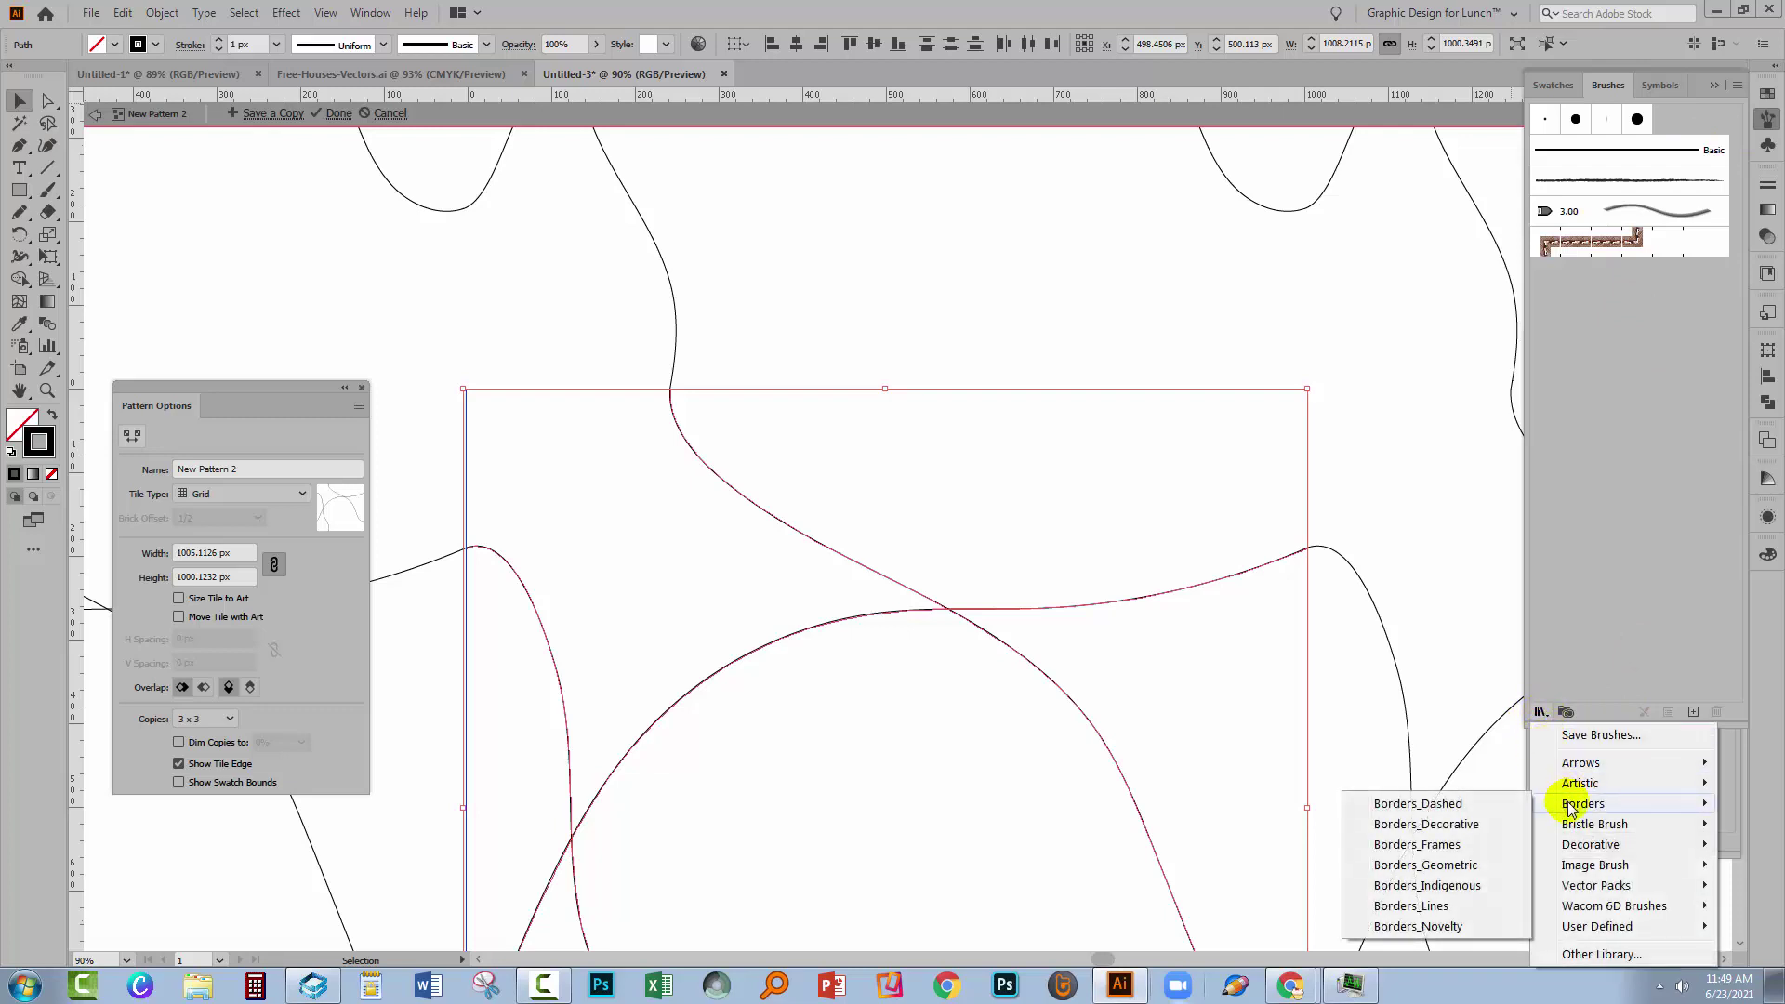
left_click(1437, 909)
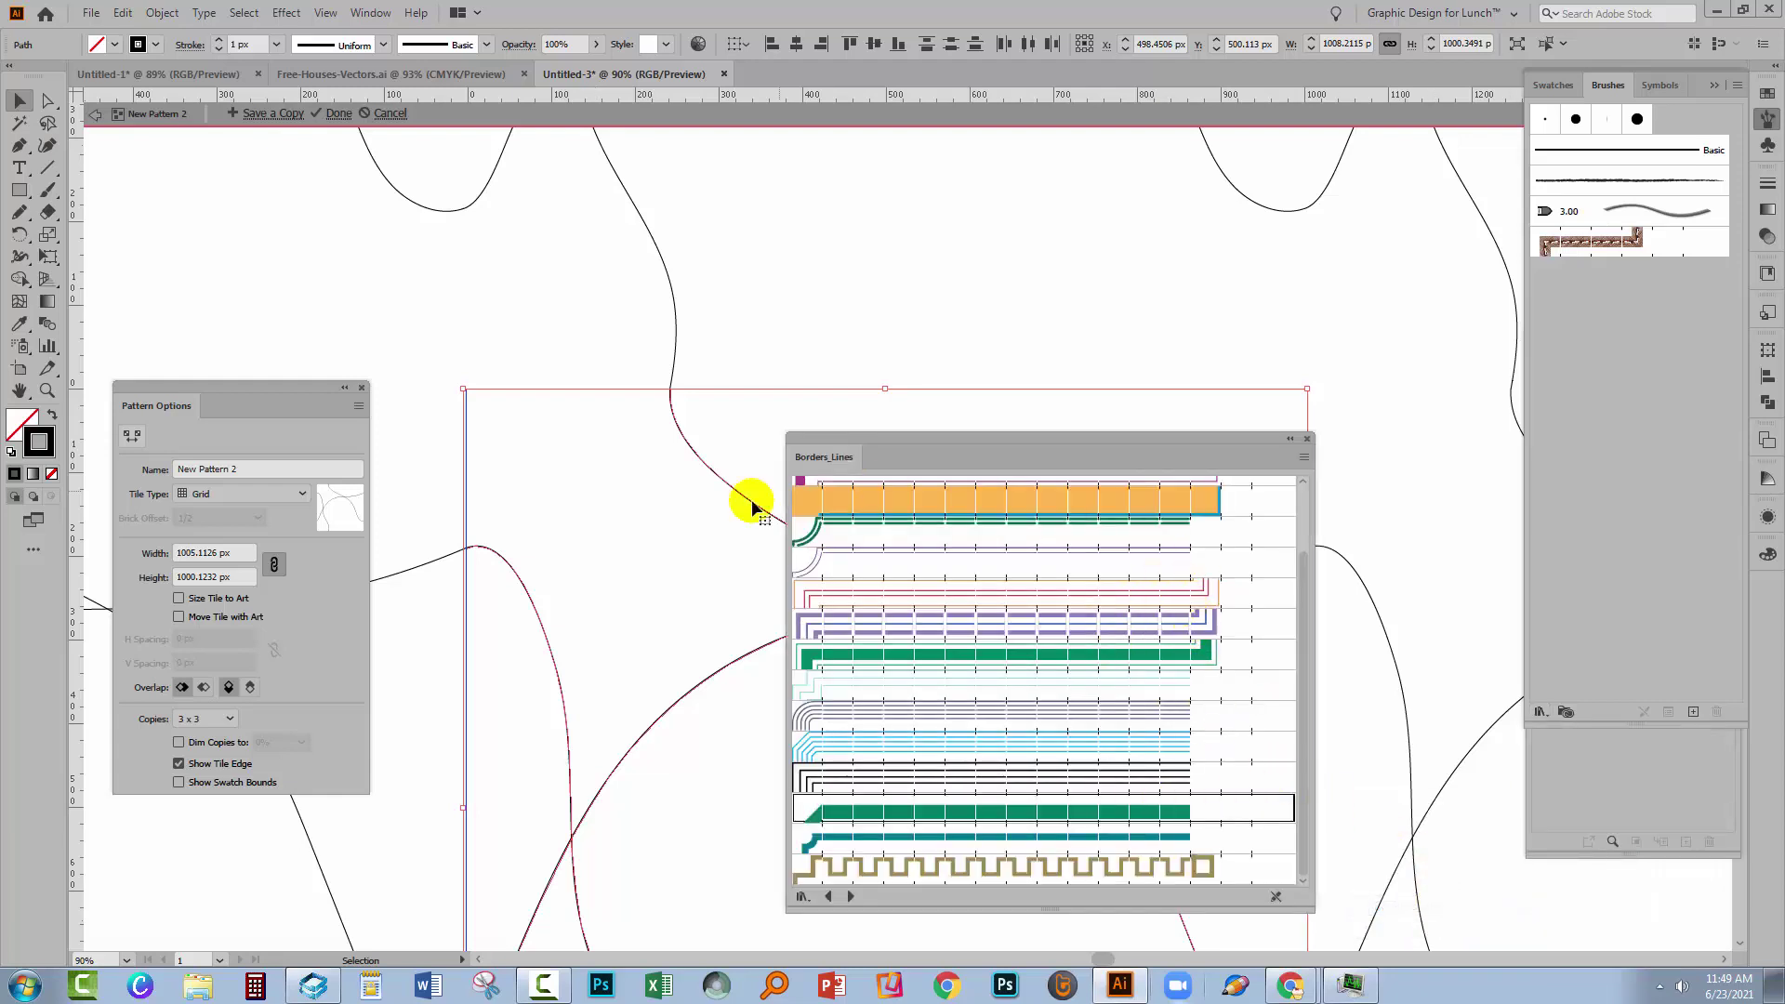
left_click(1043, 834)
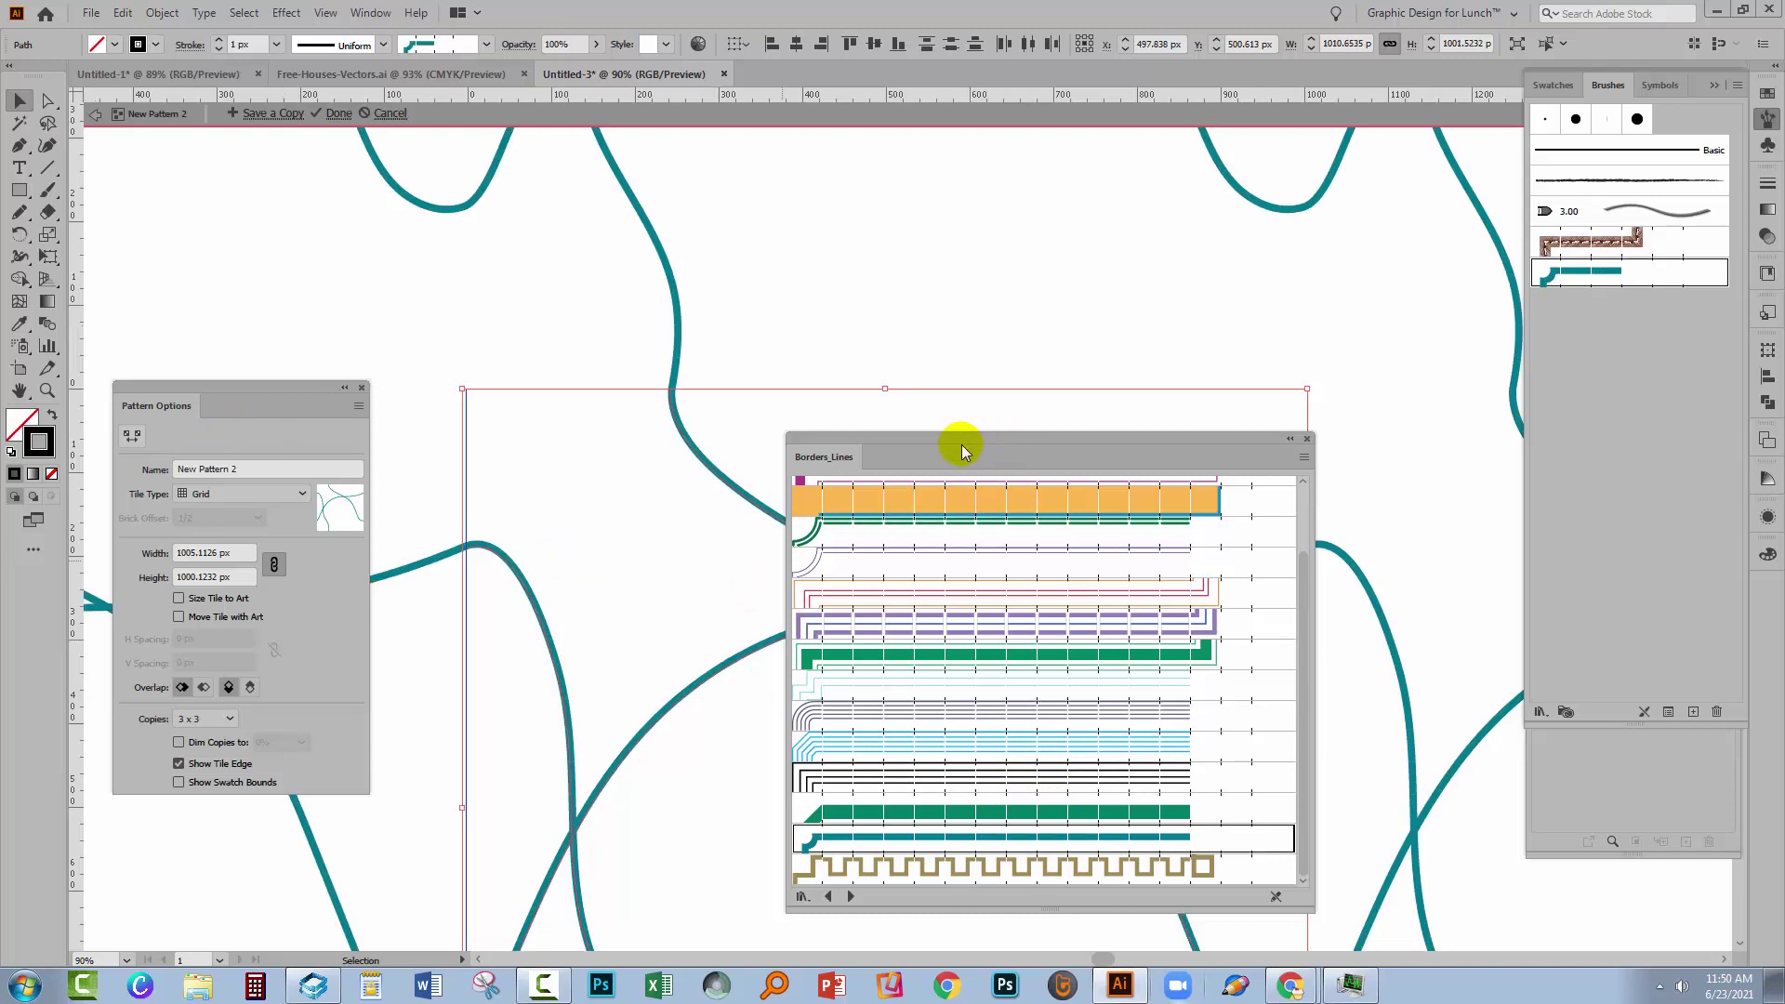
Close the Borders_Lines library, deselect the curves, and switch to Free-Houses-Vectors.ai
left_click_drag(962, 444, 1715, 385)
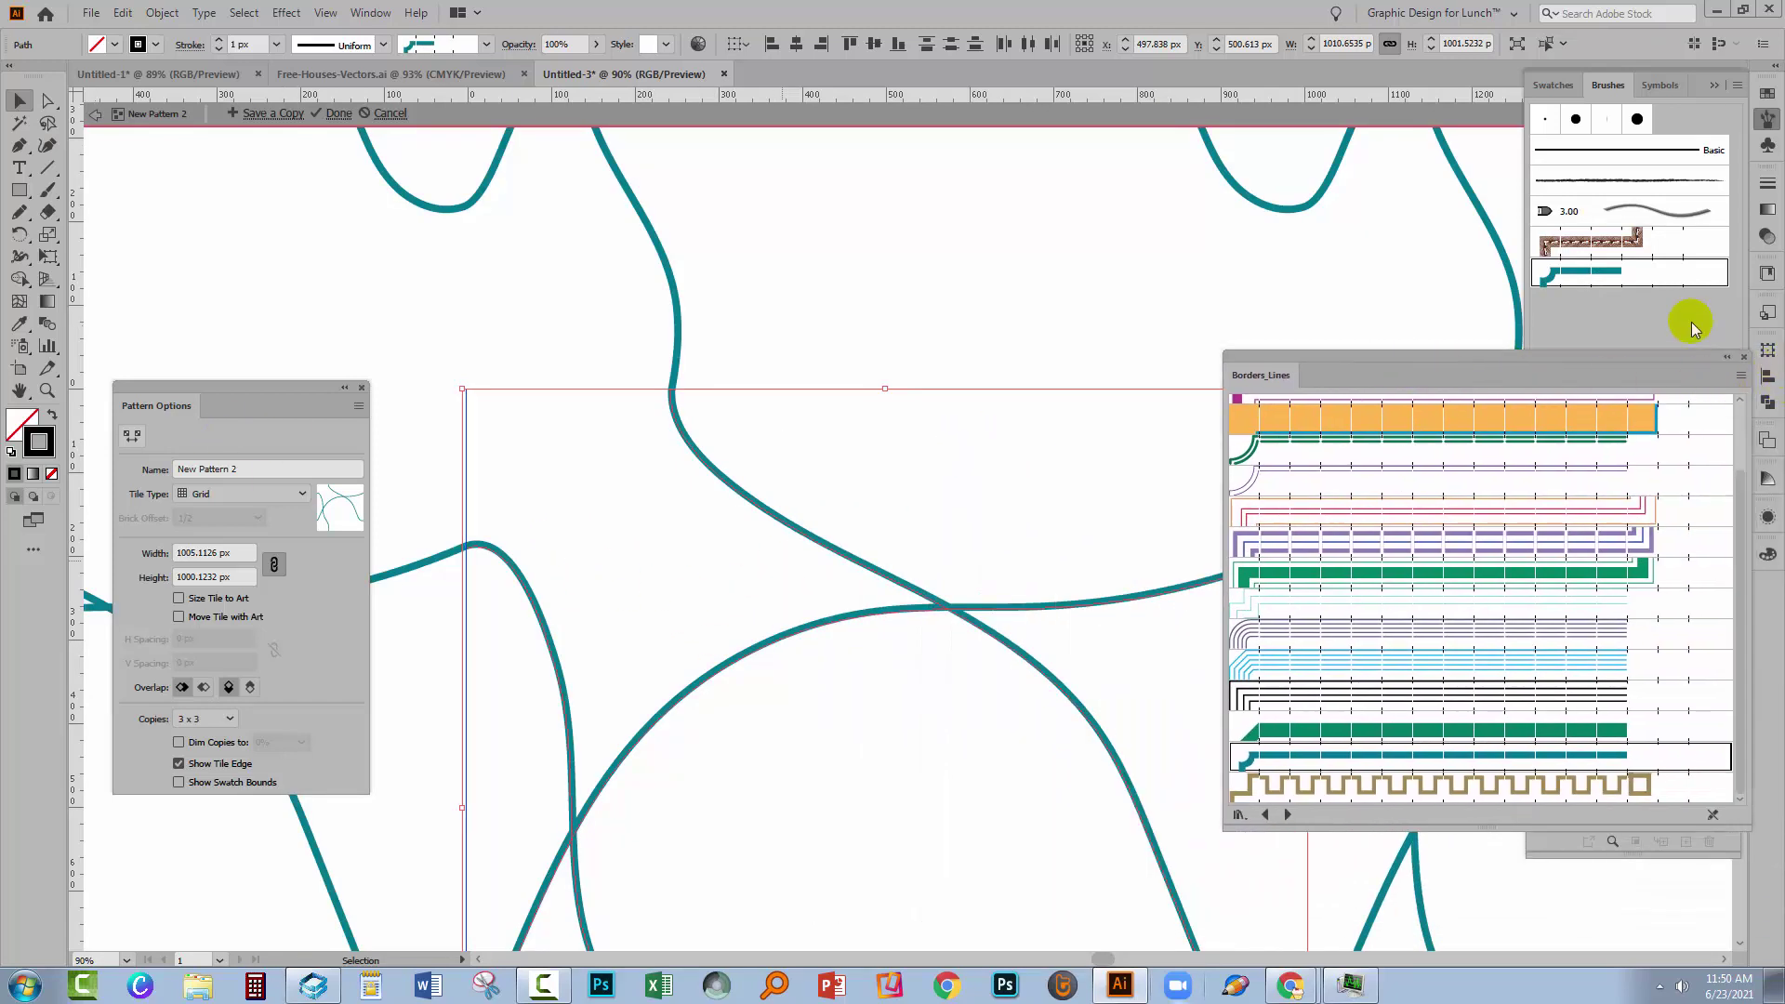
left_click(1740, 357)
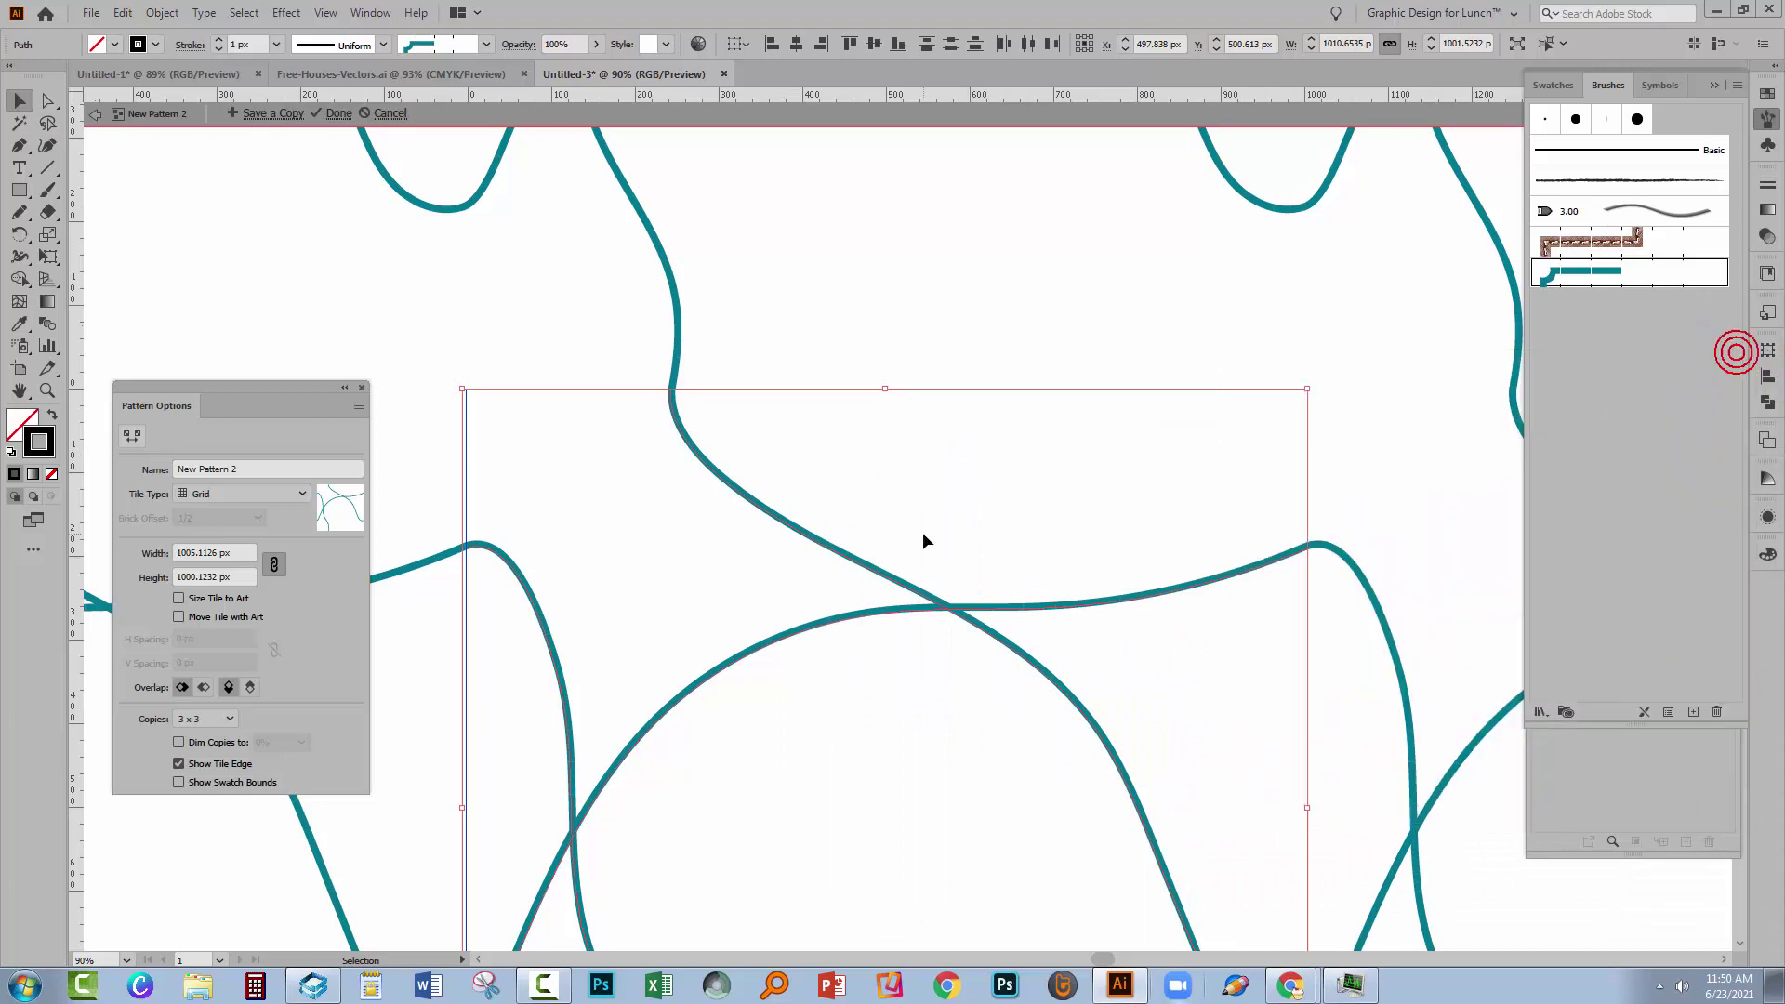
left_click_drag(948, 745, 901, 471)
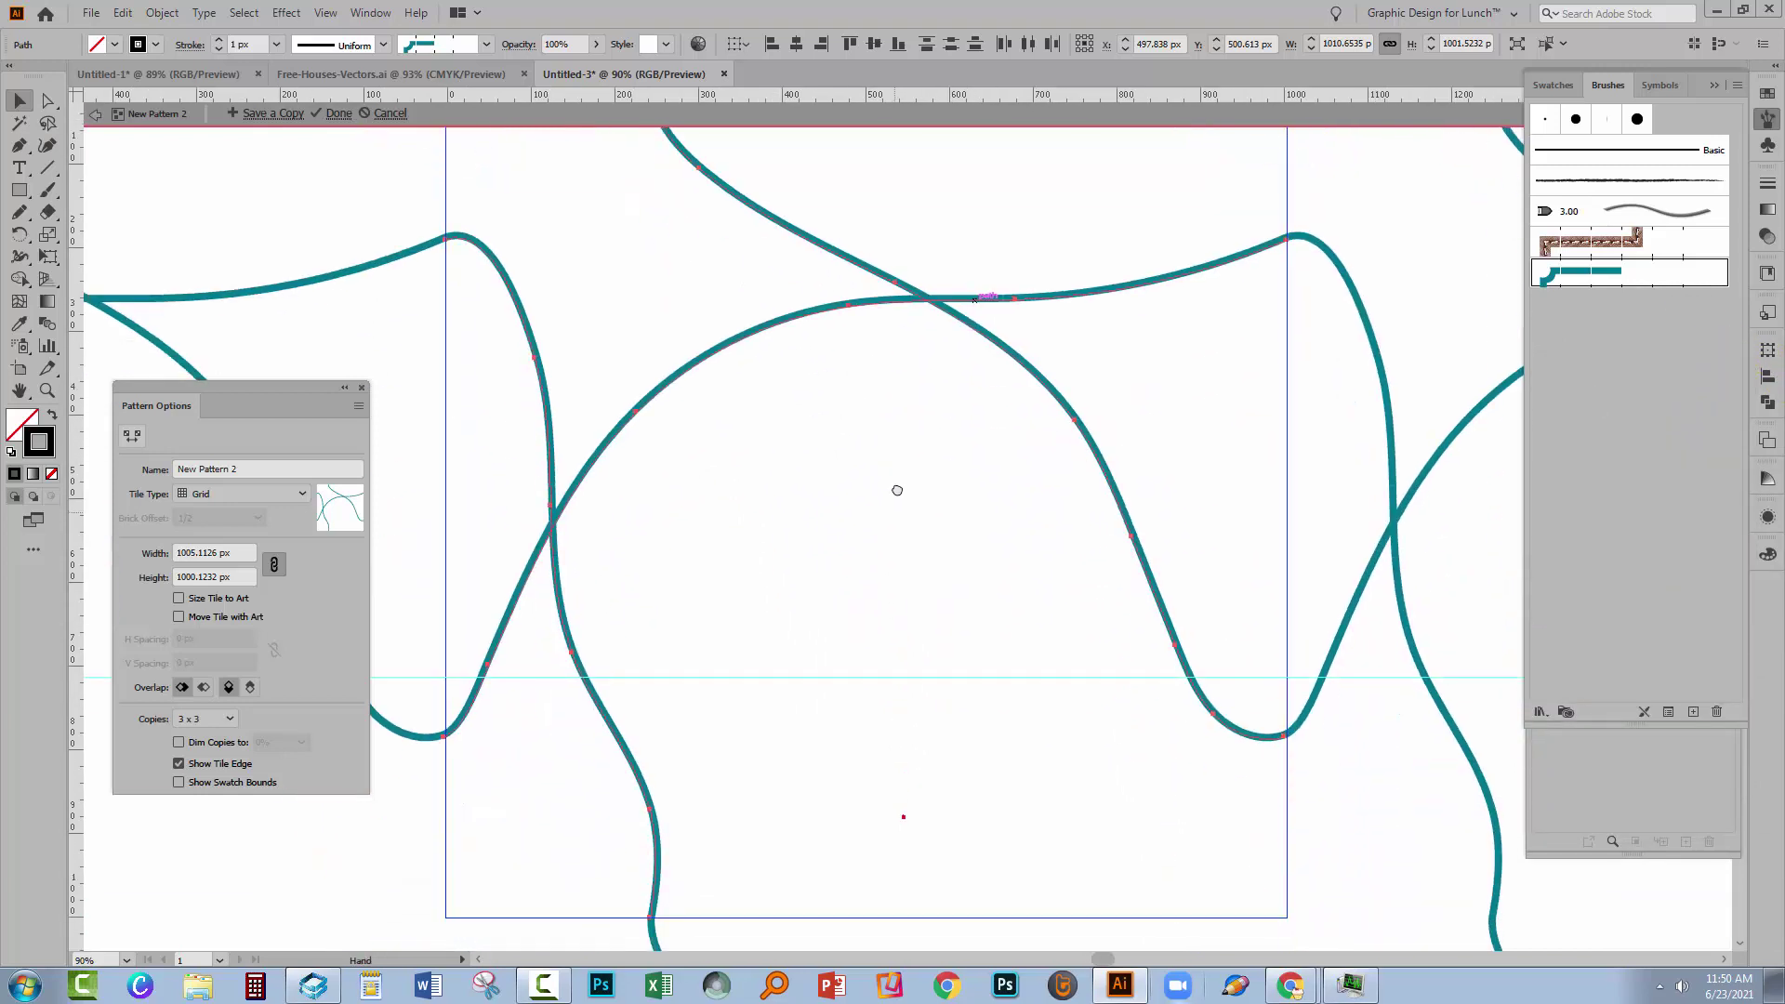
left_click(894, 483)
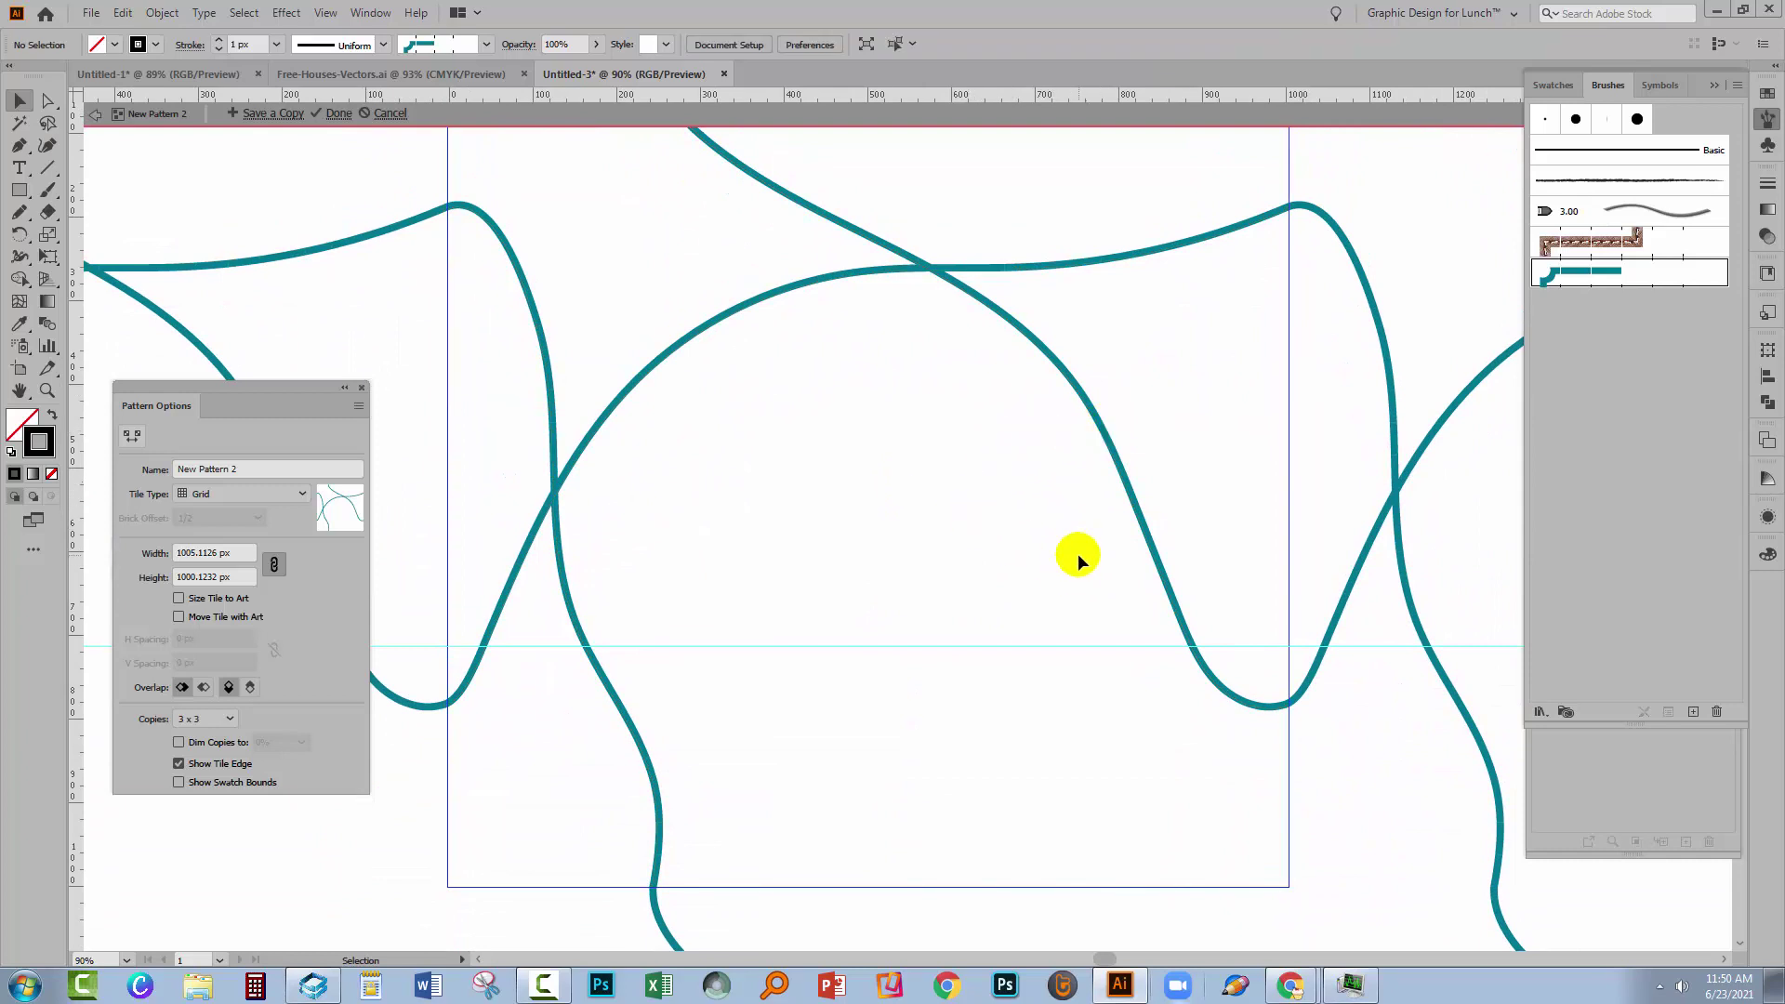
left_click(413, 74)
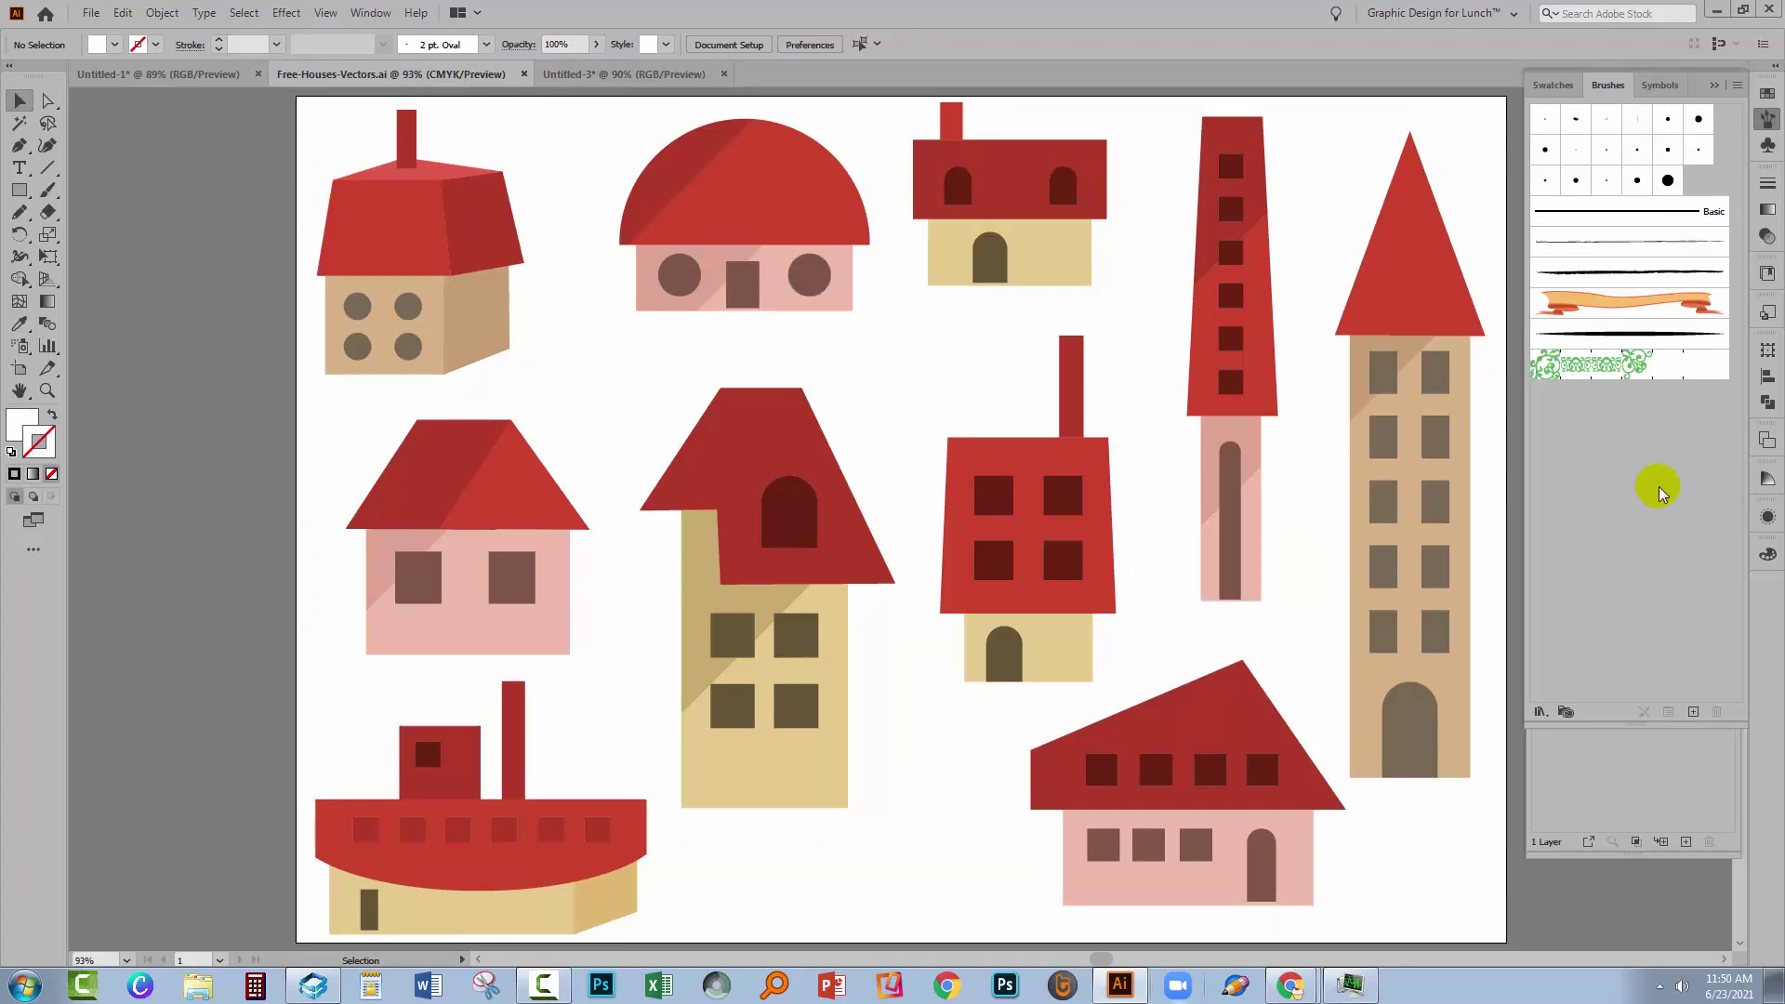
Show the Layers panel and toggle the bottom-right, boat and hip-roof house groups off and back on
left_click(1676, 783)
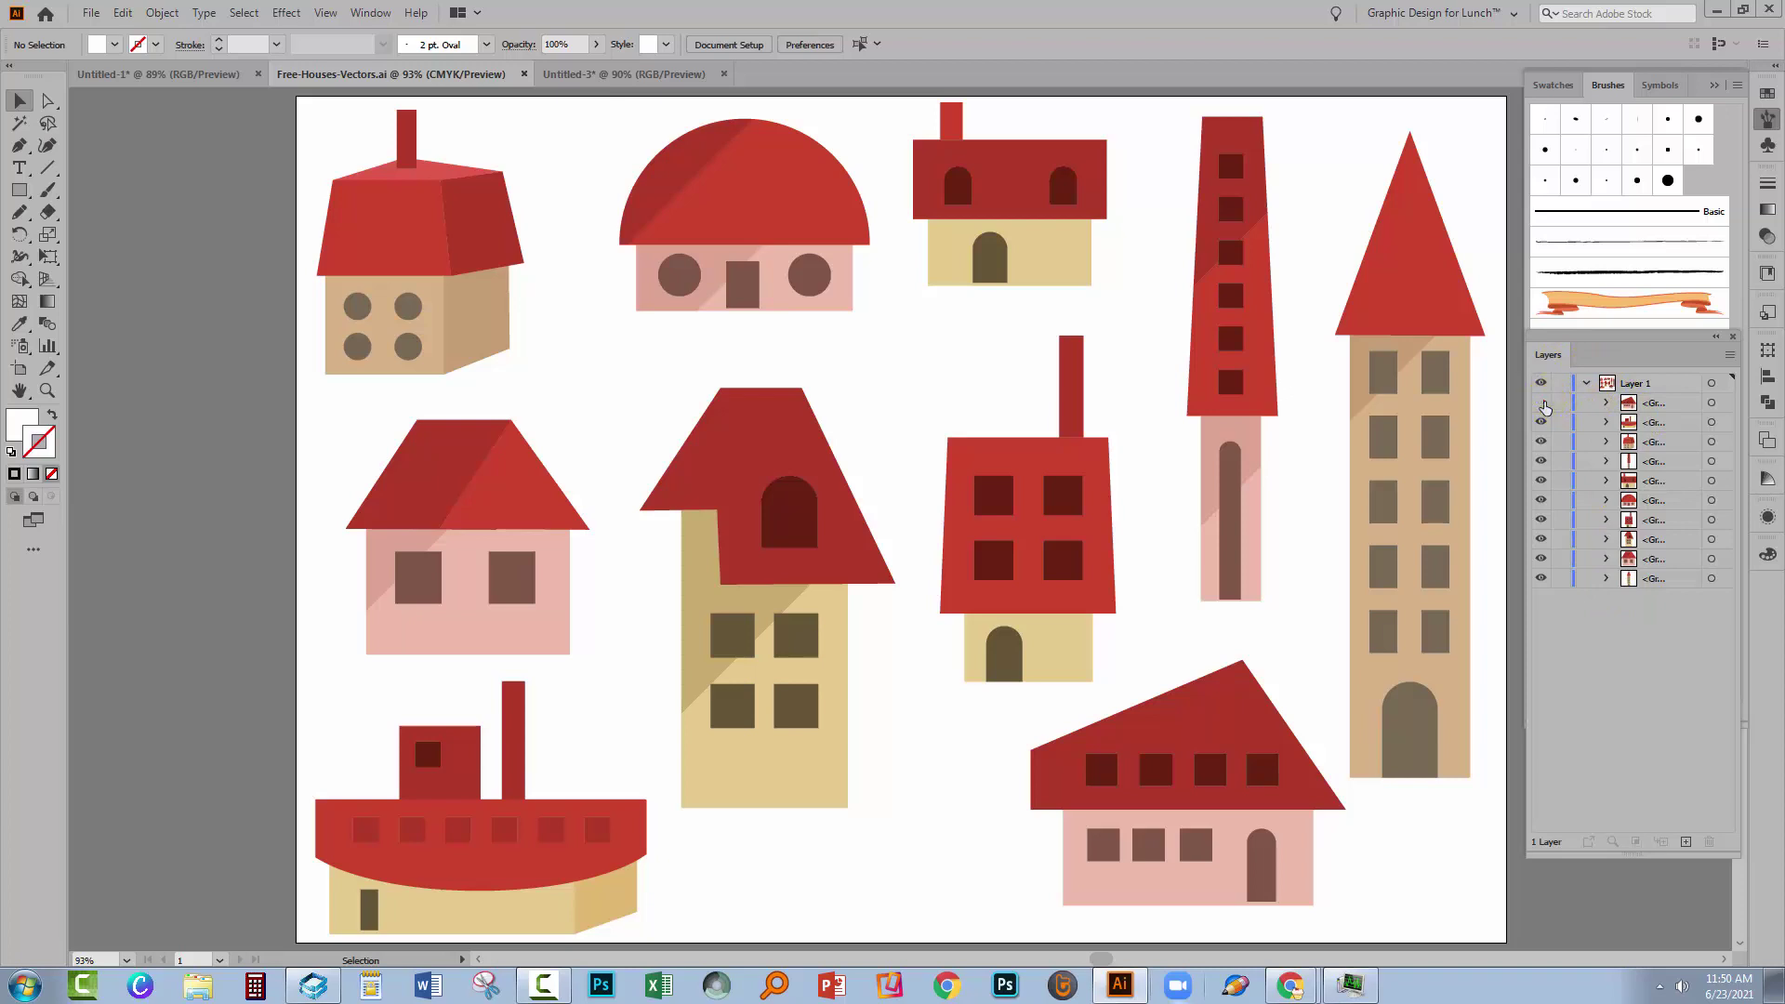
left_click(1542, 403)
left_click(1544, 403)
left_click(1541, 422)
left_click(1541, 423)
left_click(1541, 443)
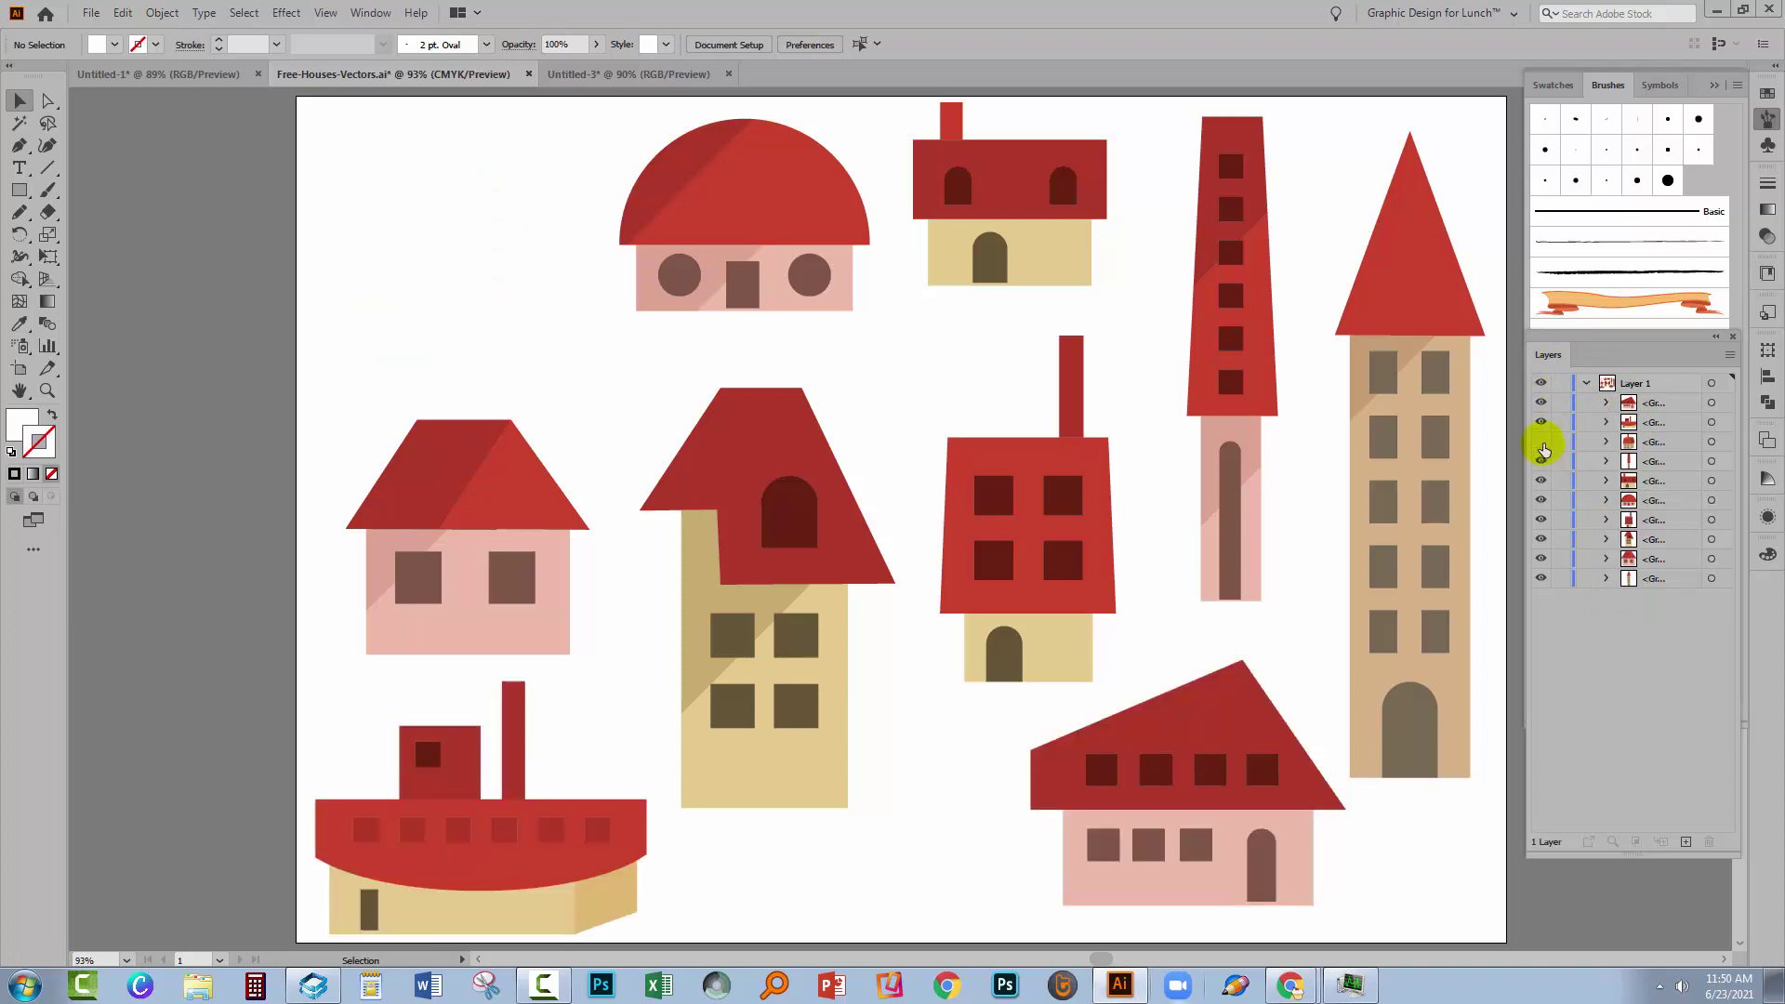
left_click(1542, 445)
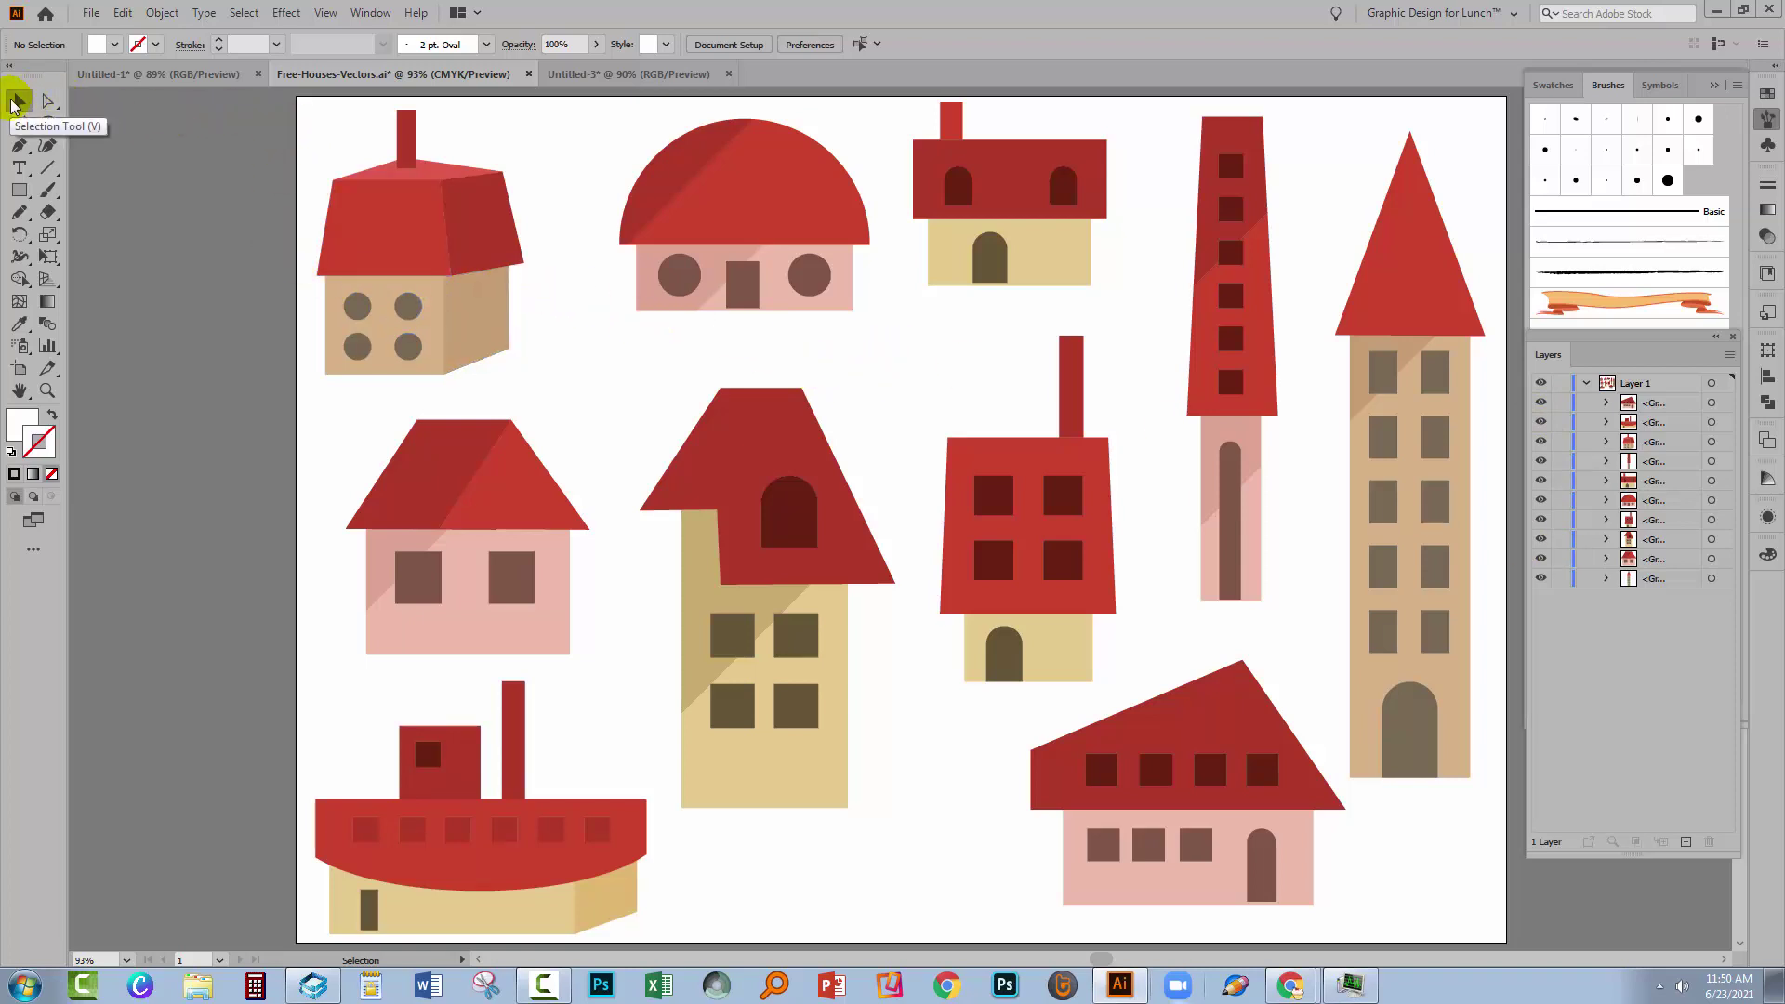
Select all ten house groups and scale them from about 1353 × 962 pt to roughly 766 × 545 pt
left_click_drag(298, 131, 1485, 895)
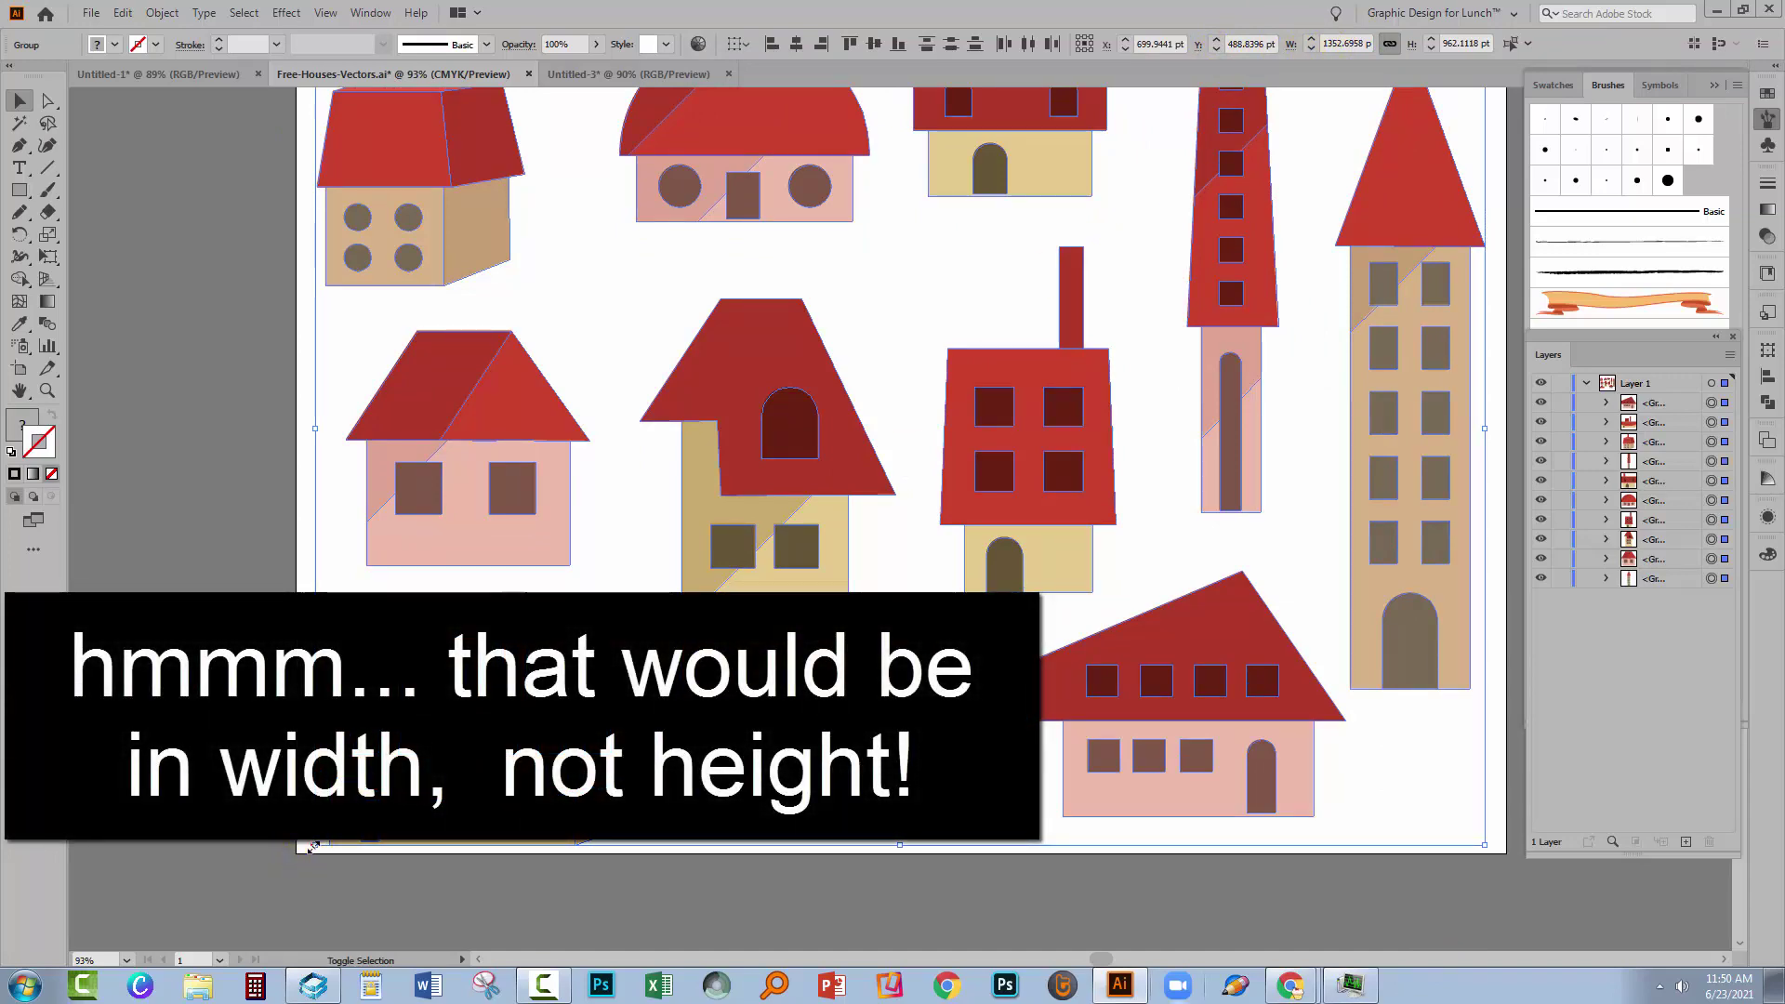
left_click_drag(316, 844, 716, 469)
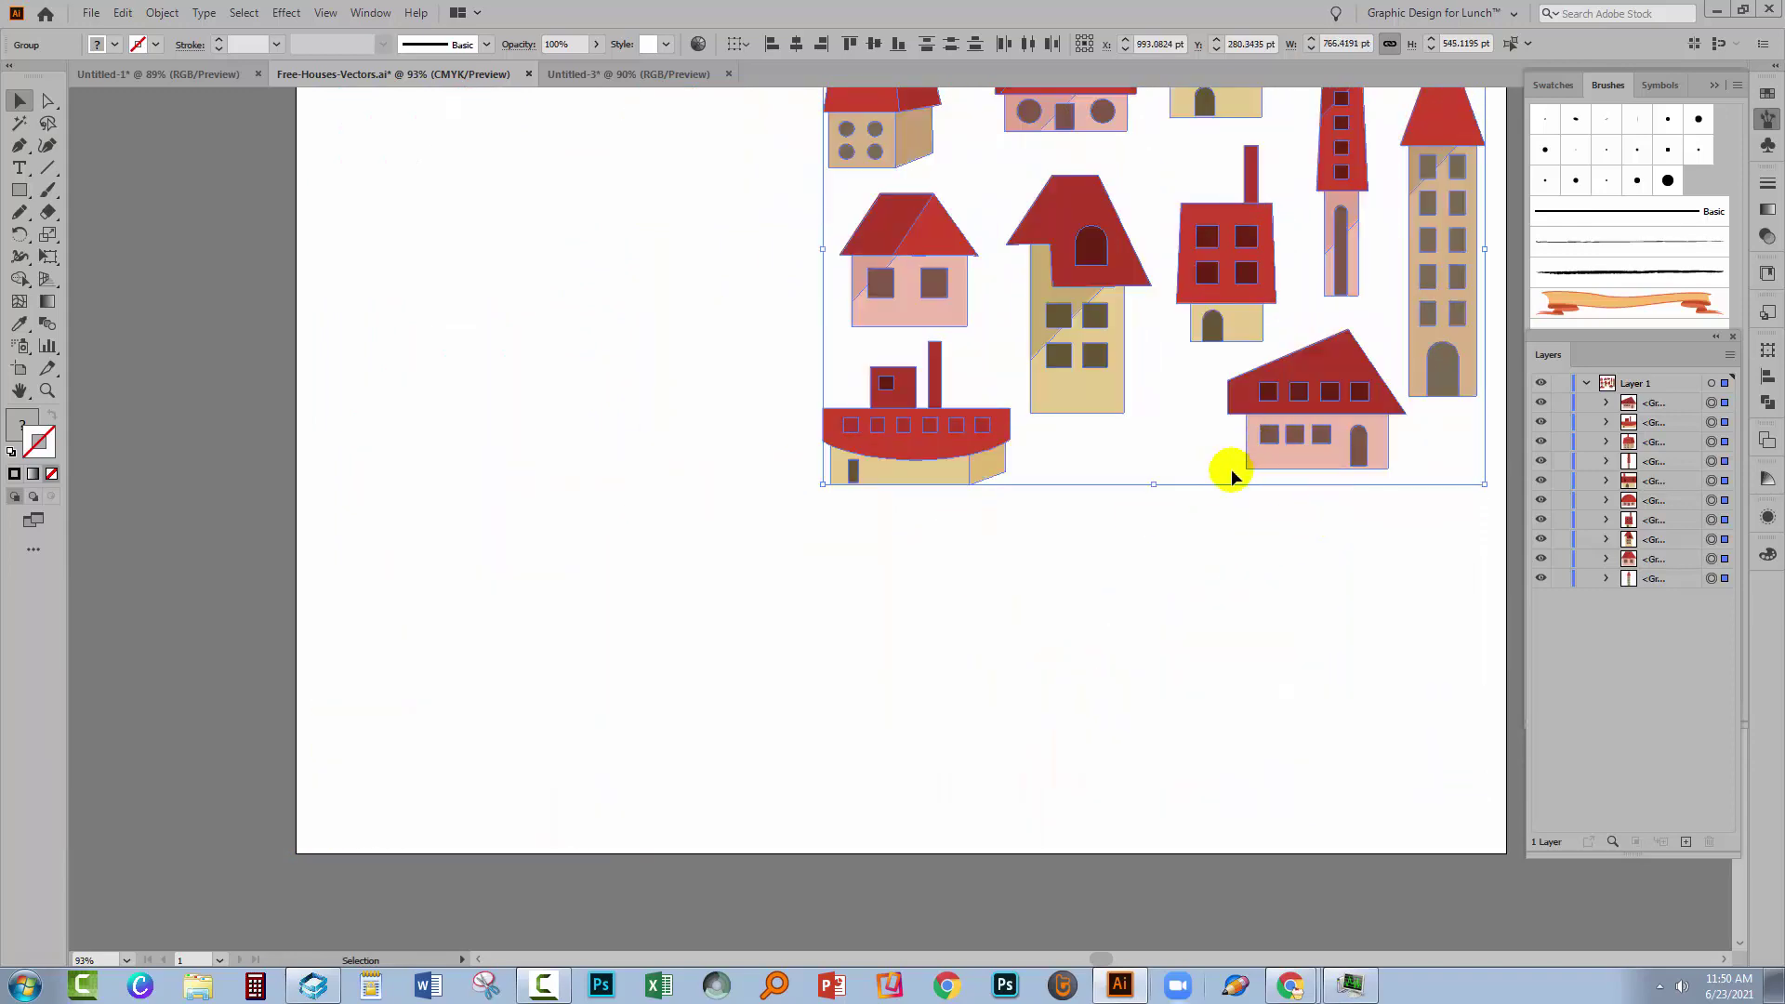
scroll(1225, 446, "right", 4)
scroll(1028, 606, "up", 5)
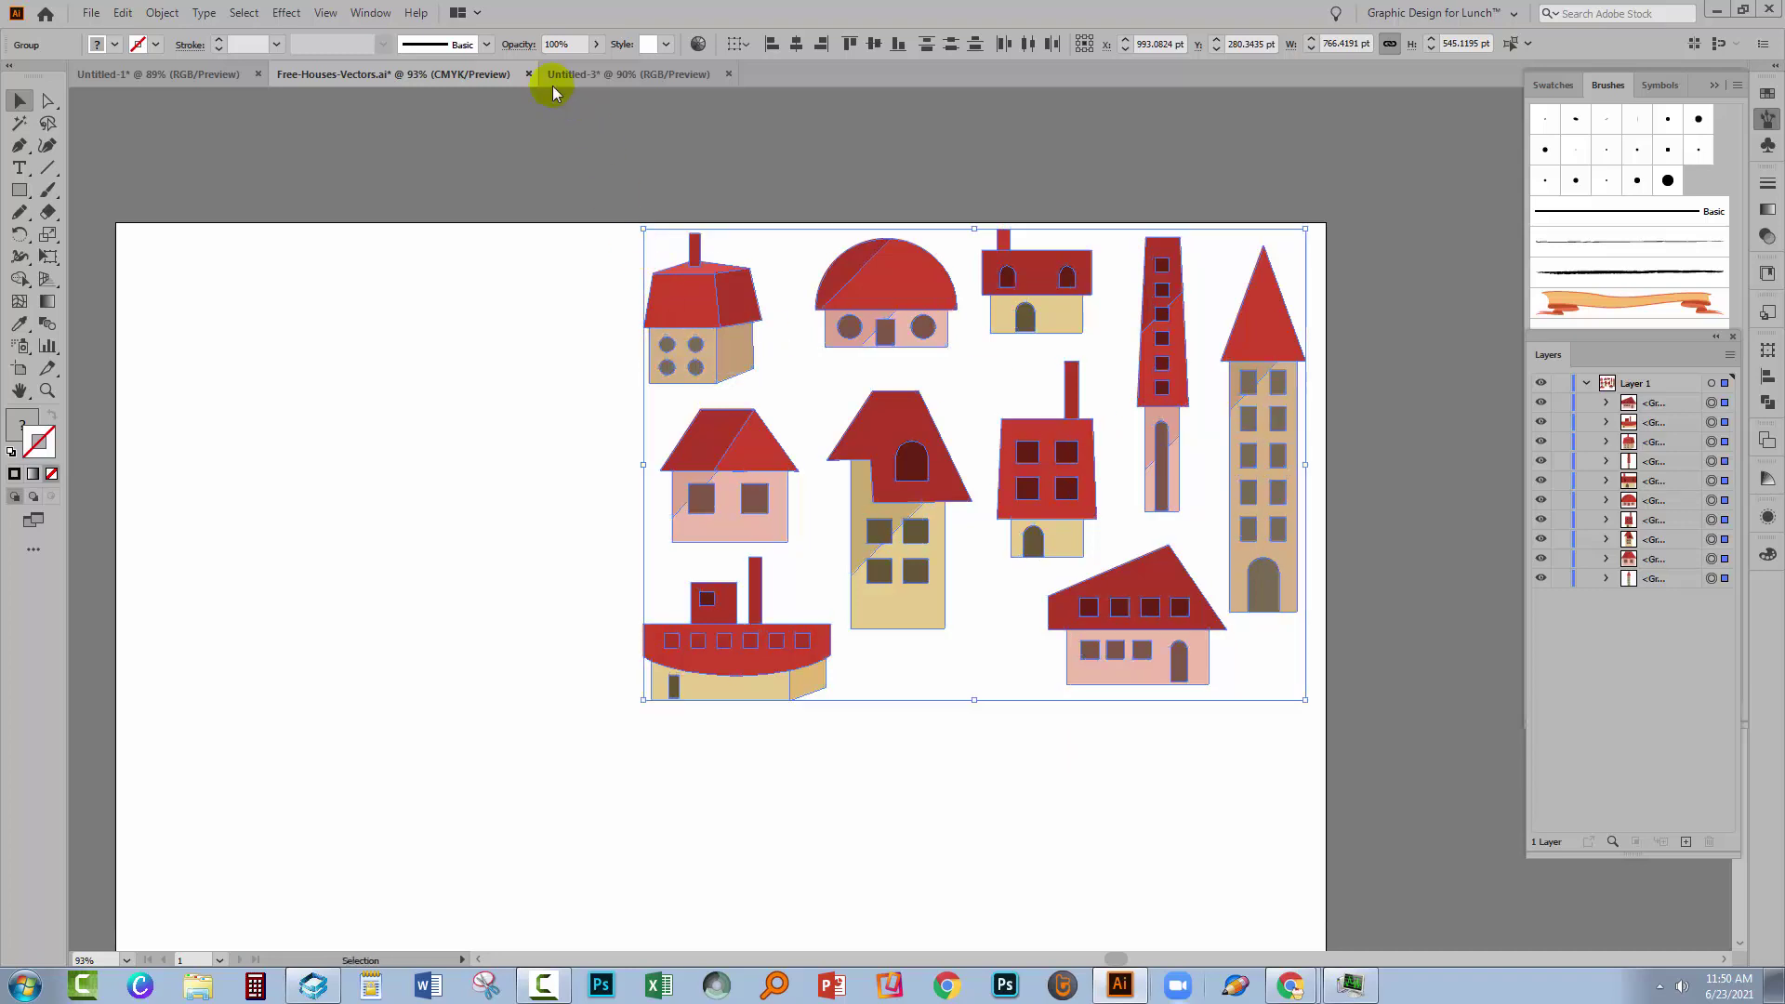
Paste the scaled houses into the Untitled-3 pattern tile and zoom out to 50%
left_click(618, 77)
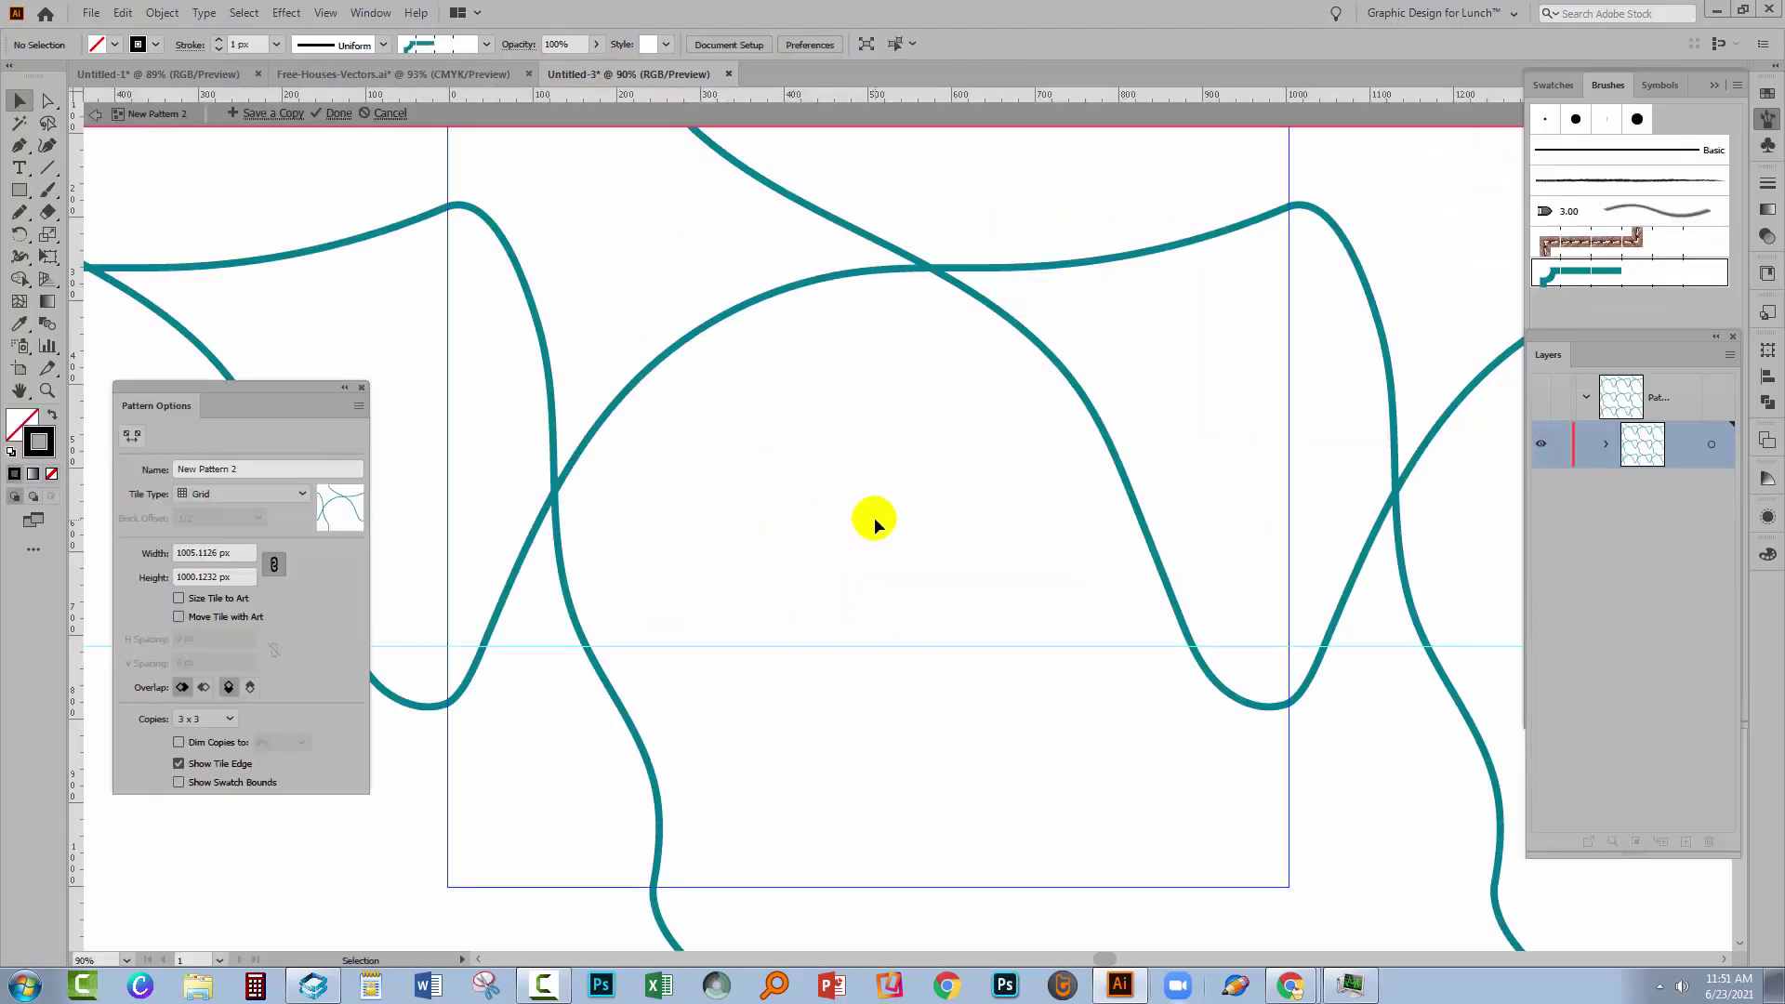
key("ctrl+v")
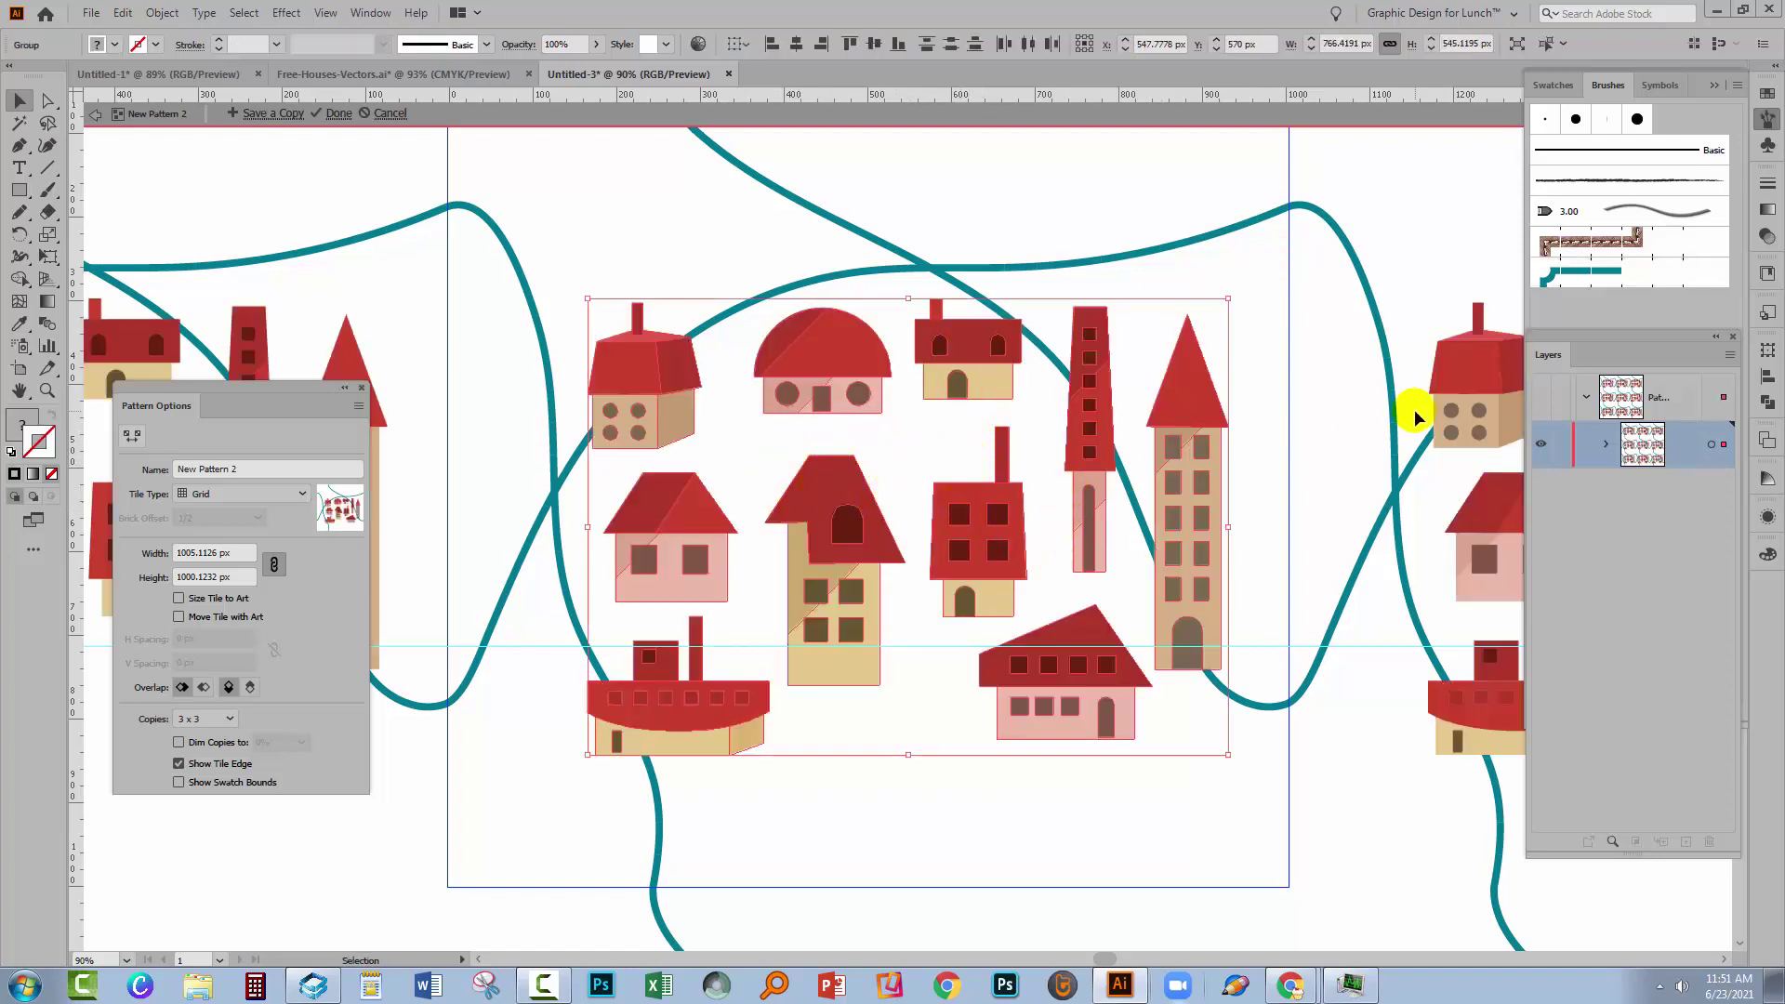
left_click(47, 393)
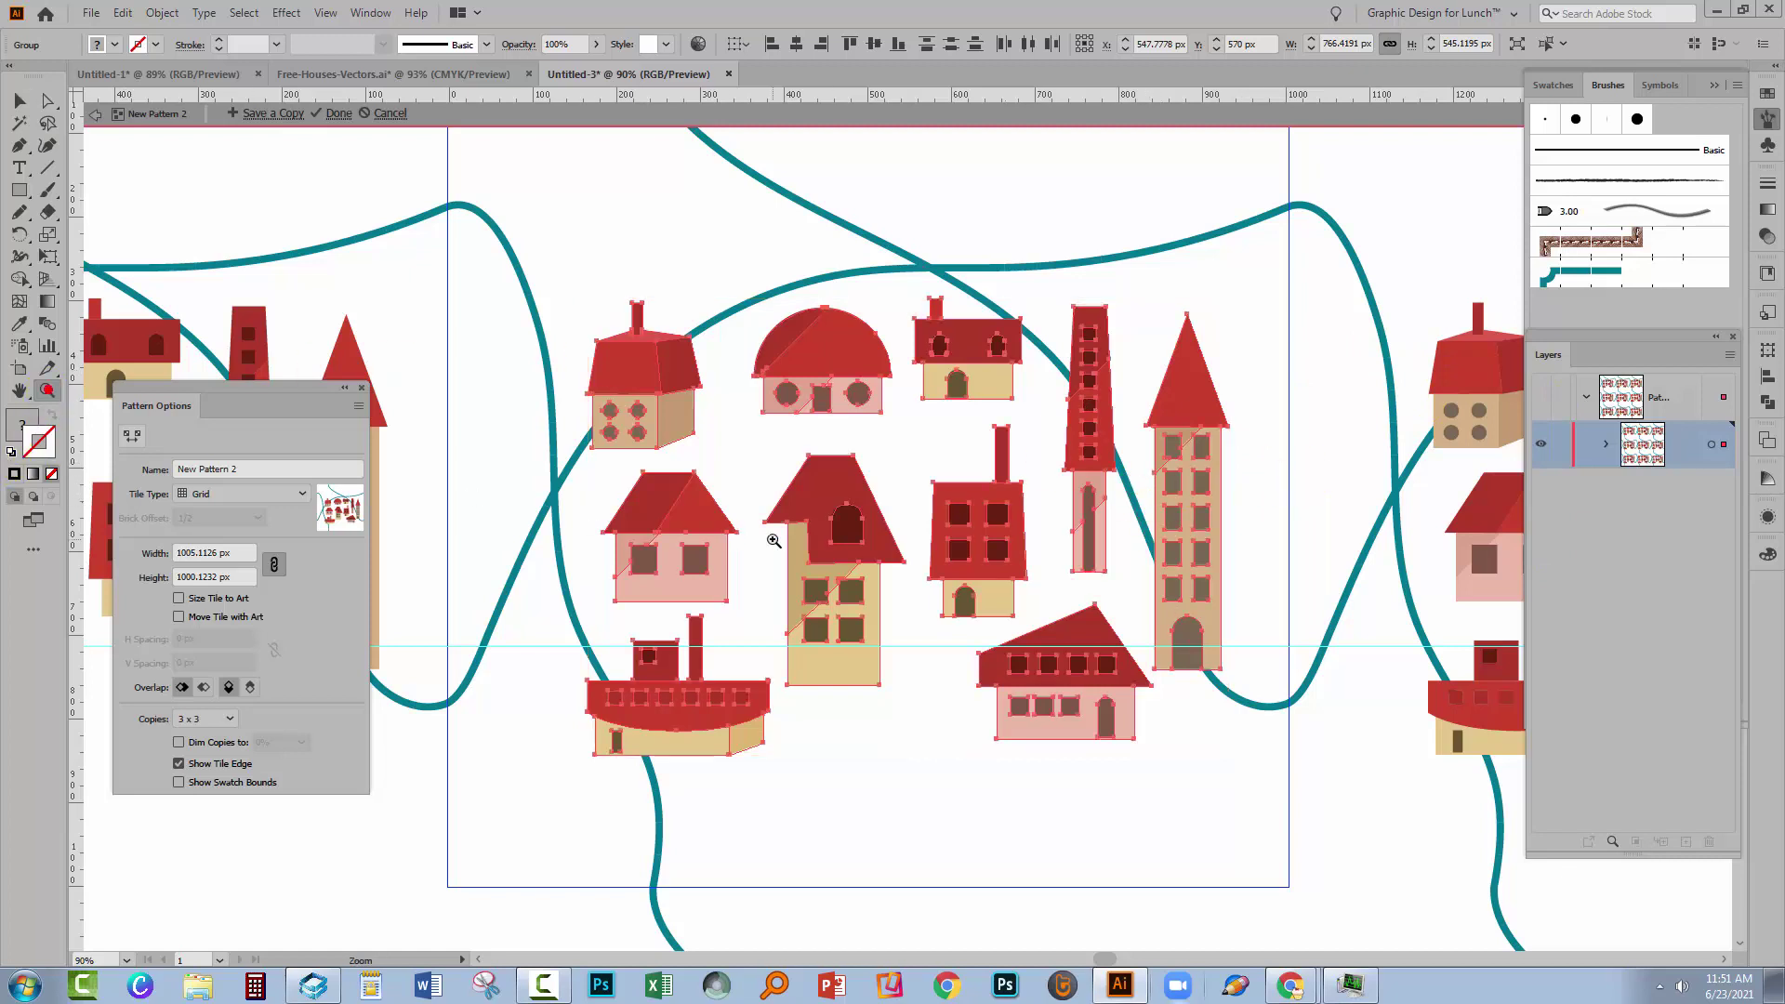
left_click(928, 528, "alt")
left_click(916, 526, "alt")
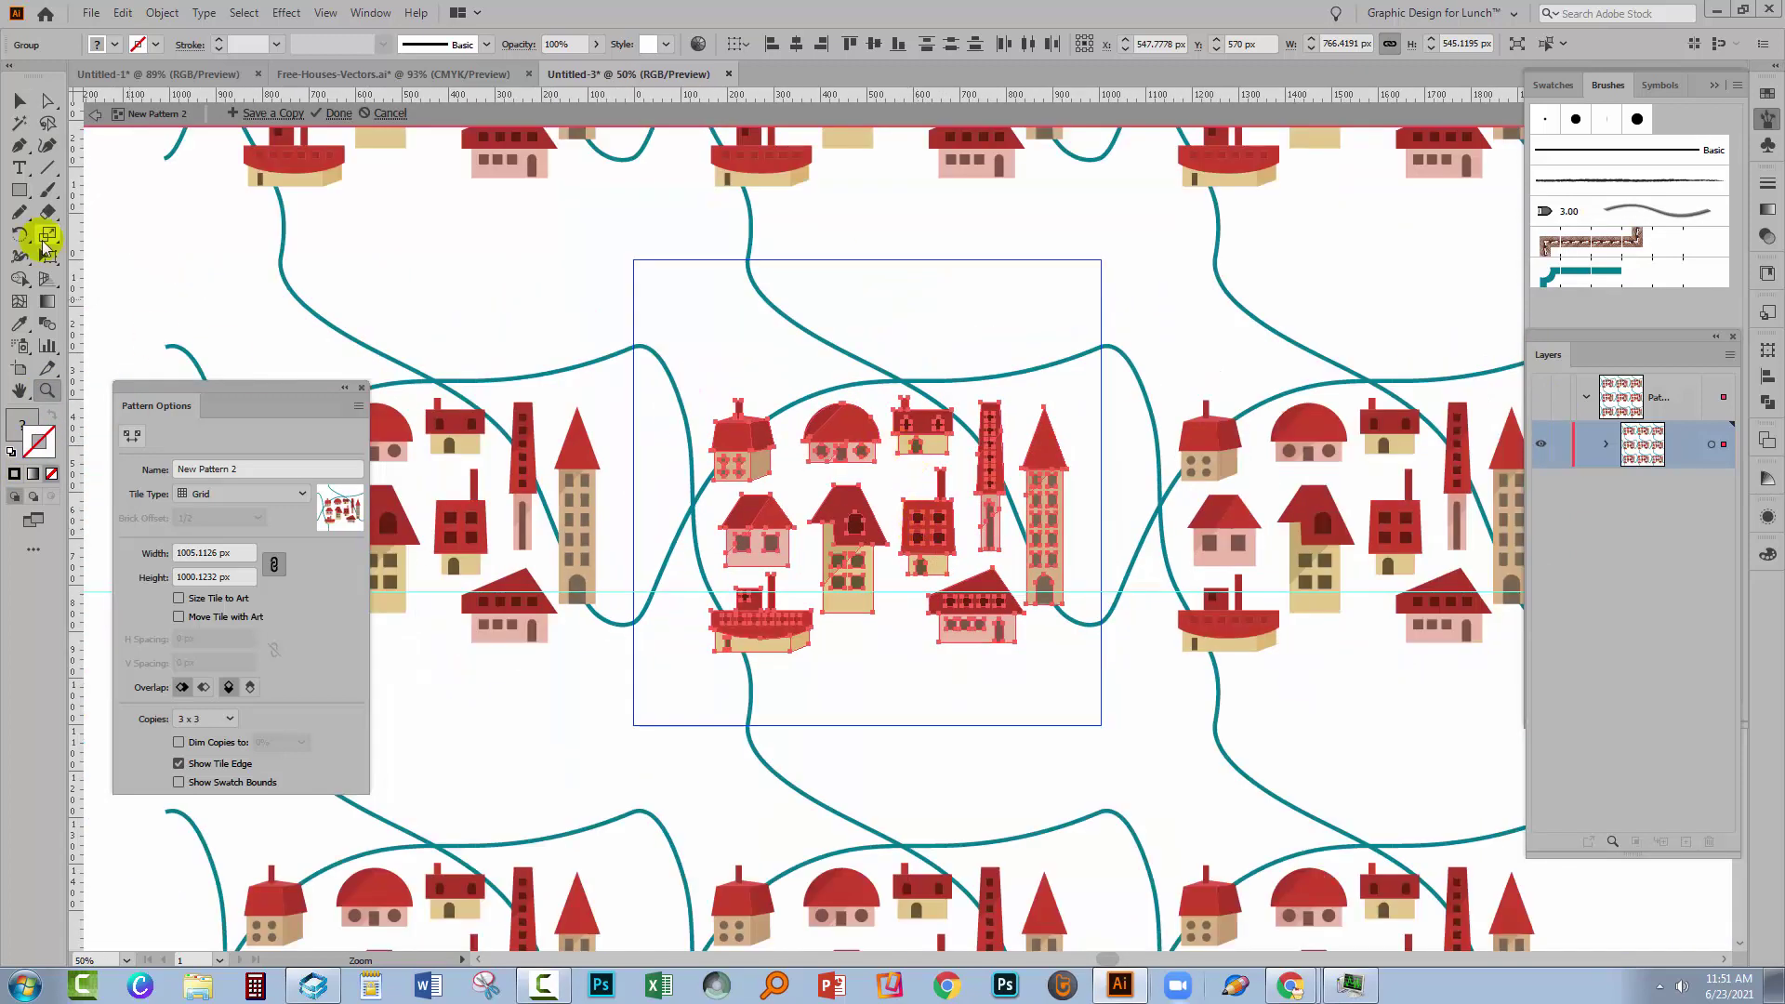
left_click(20, 102)
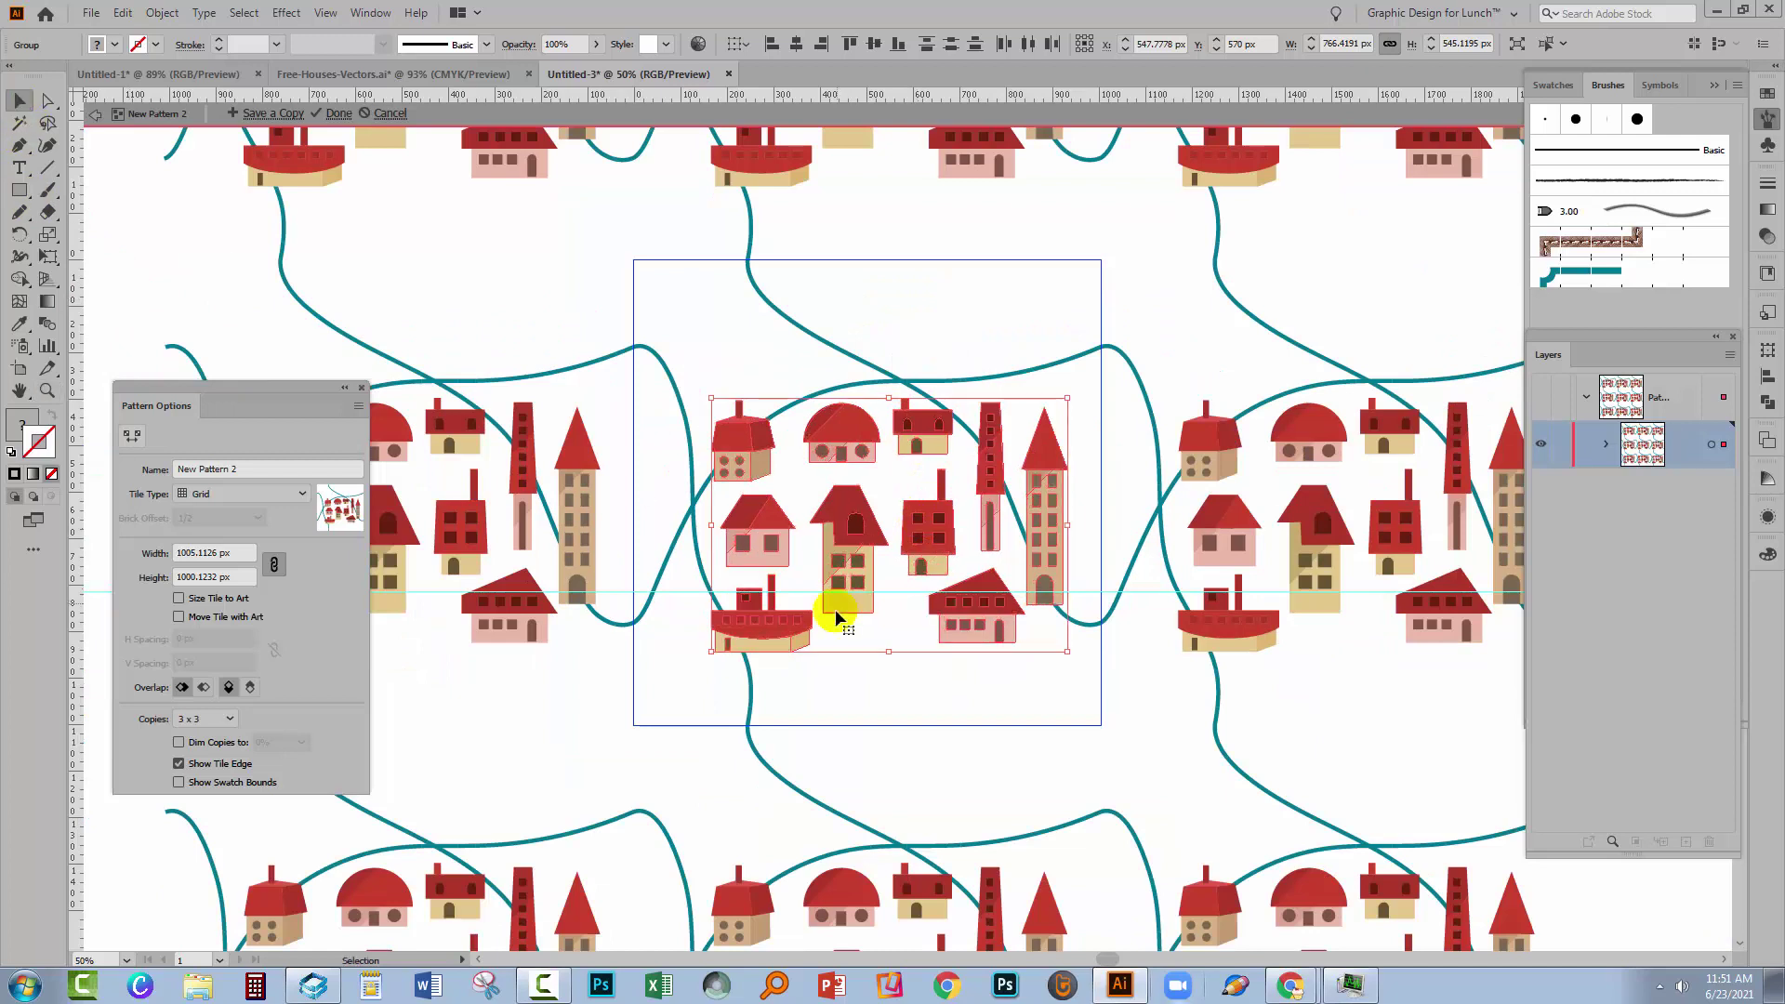
left_click(848, 689)
Spread the houses around the tile edges, shrink the tall house, and Alt-drag a copy of the thin tower
left_click_drag(725, 437, 694, 347)
left_click_drag(825, 435, 871, 316)
left_click_drag(796, 510, 707, 491)
left_click_drag(731, 623, 765, 690)
left_click_drag(851, 555, 797, 518)
mouse_move(826, 450)
left_mouse_down()
mouse_move(810, 481)
mouse_move(799, 468)
left_mouse_up()
left_click_drag(967, 595, 969, 674)
left_click_drag(927, 534, 1043, 348)
left_click_drag(981, 483, 939, 548)
Align the three thin towers' bottoms to the selection and distribute their centres evenly
left_click(848, 530, "shift")
left_click(898, 535, "shift")
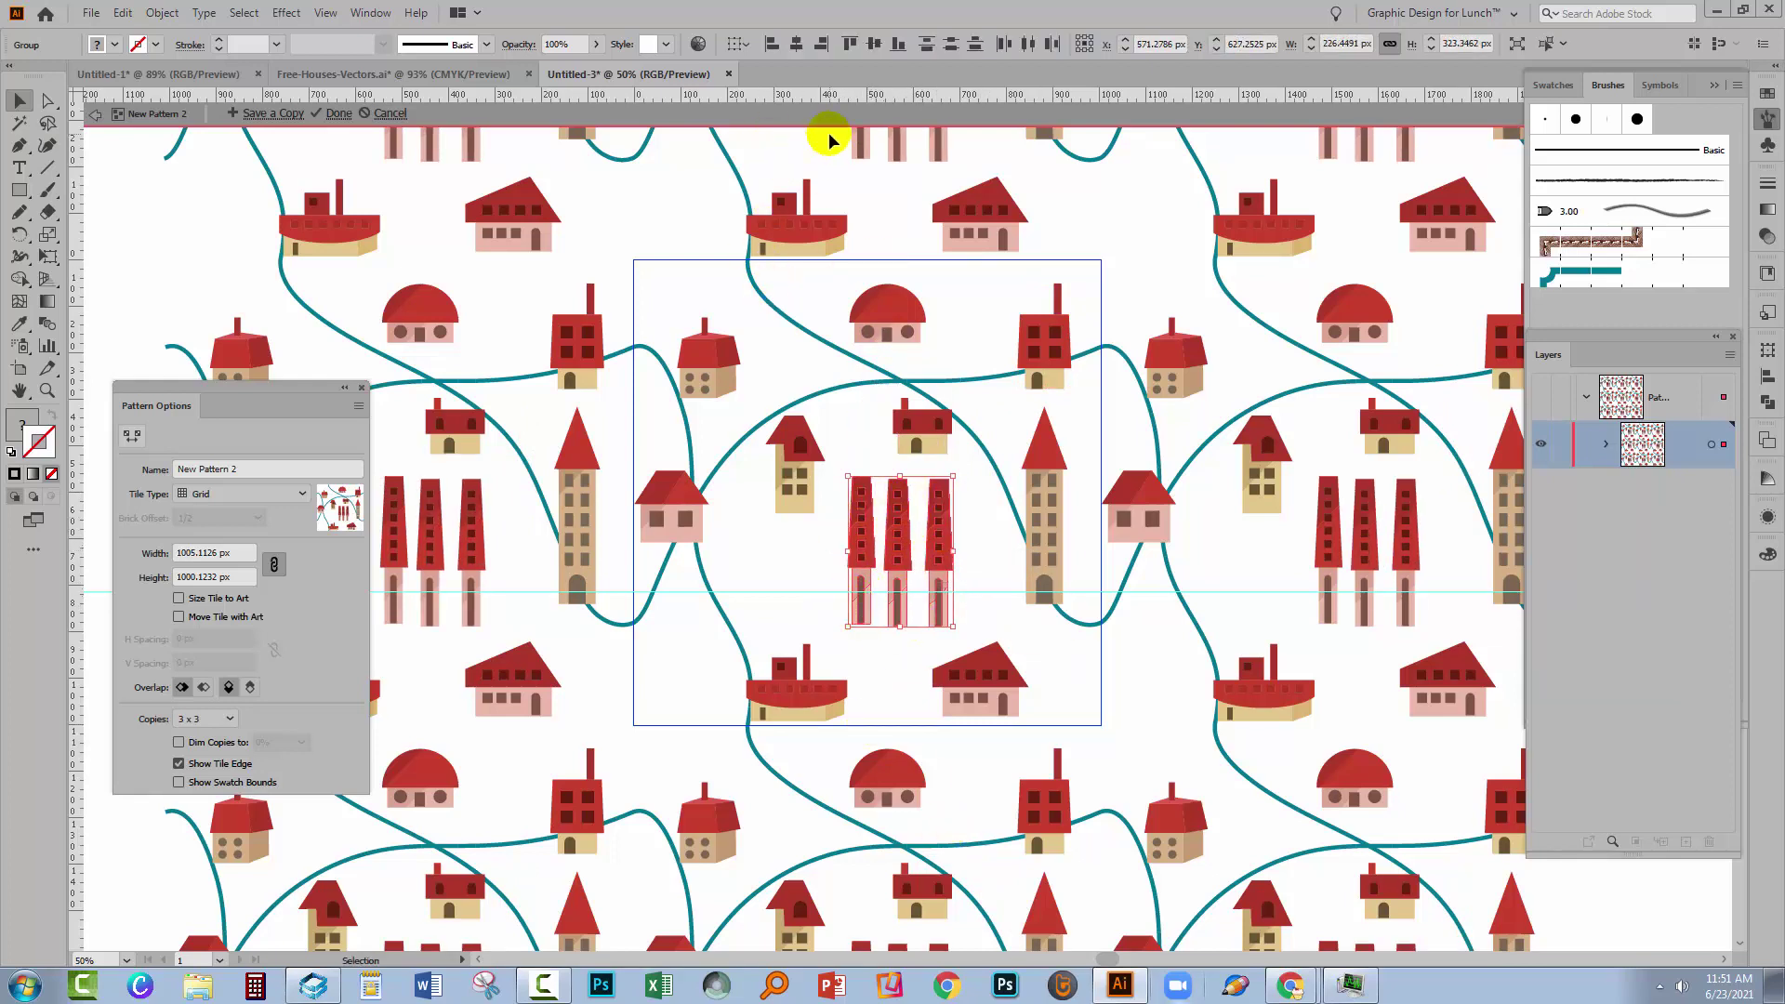
left_click(746, 44)
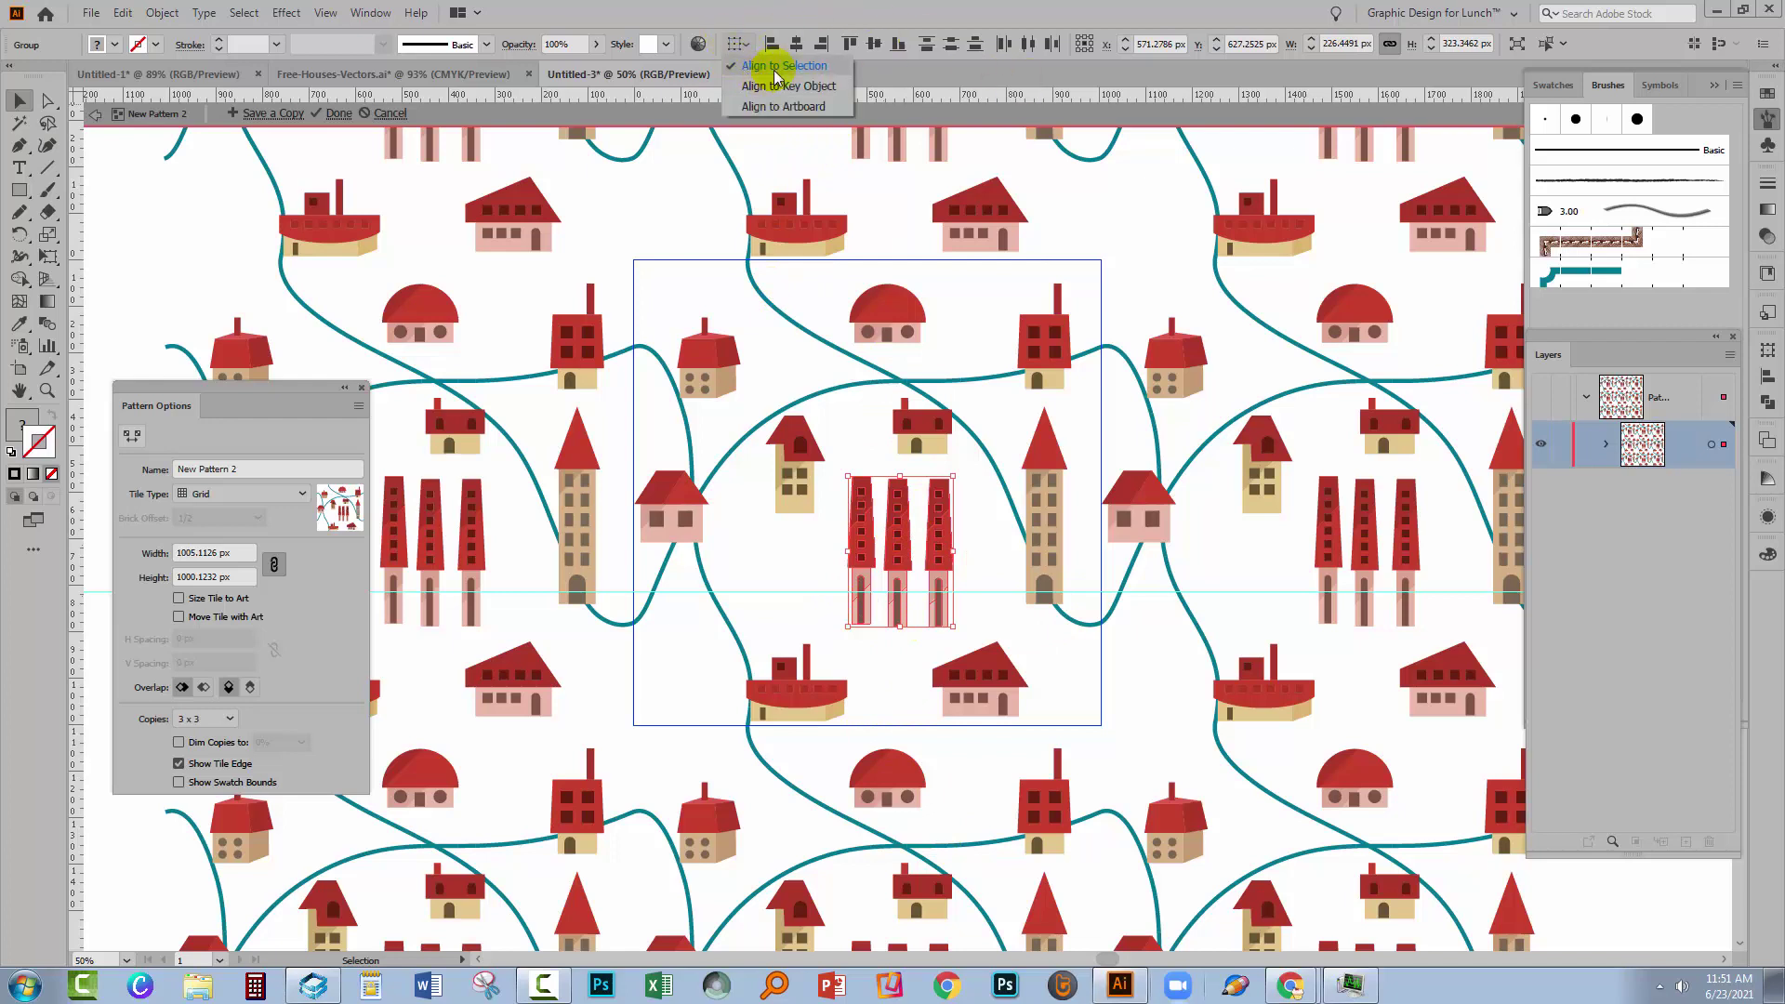
left_click(781, 66)
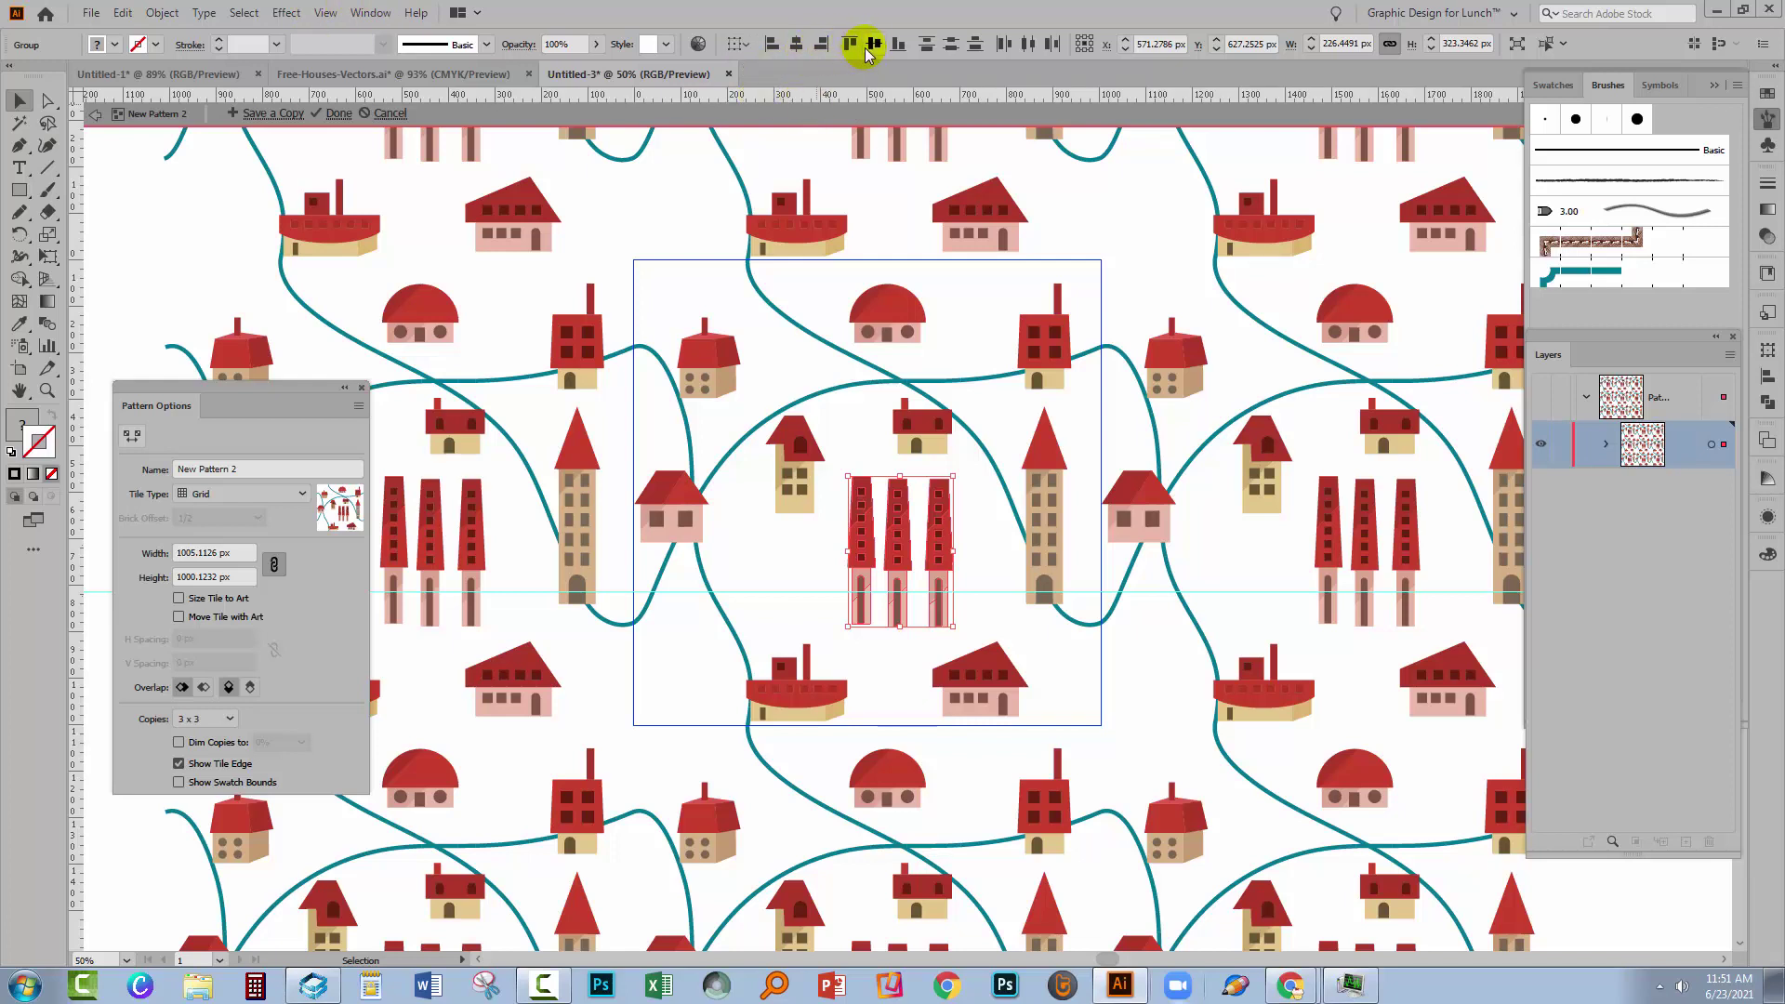
left_click(897, 47)
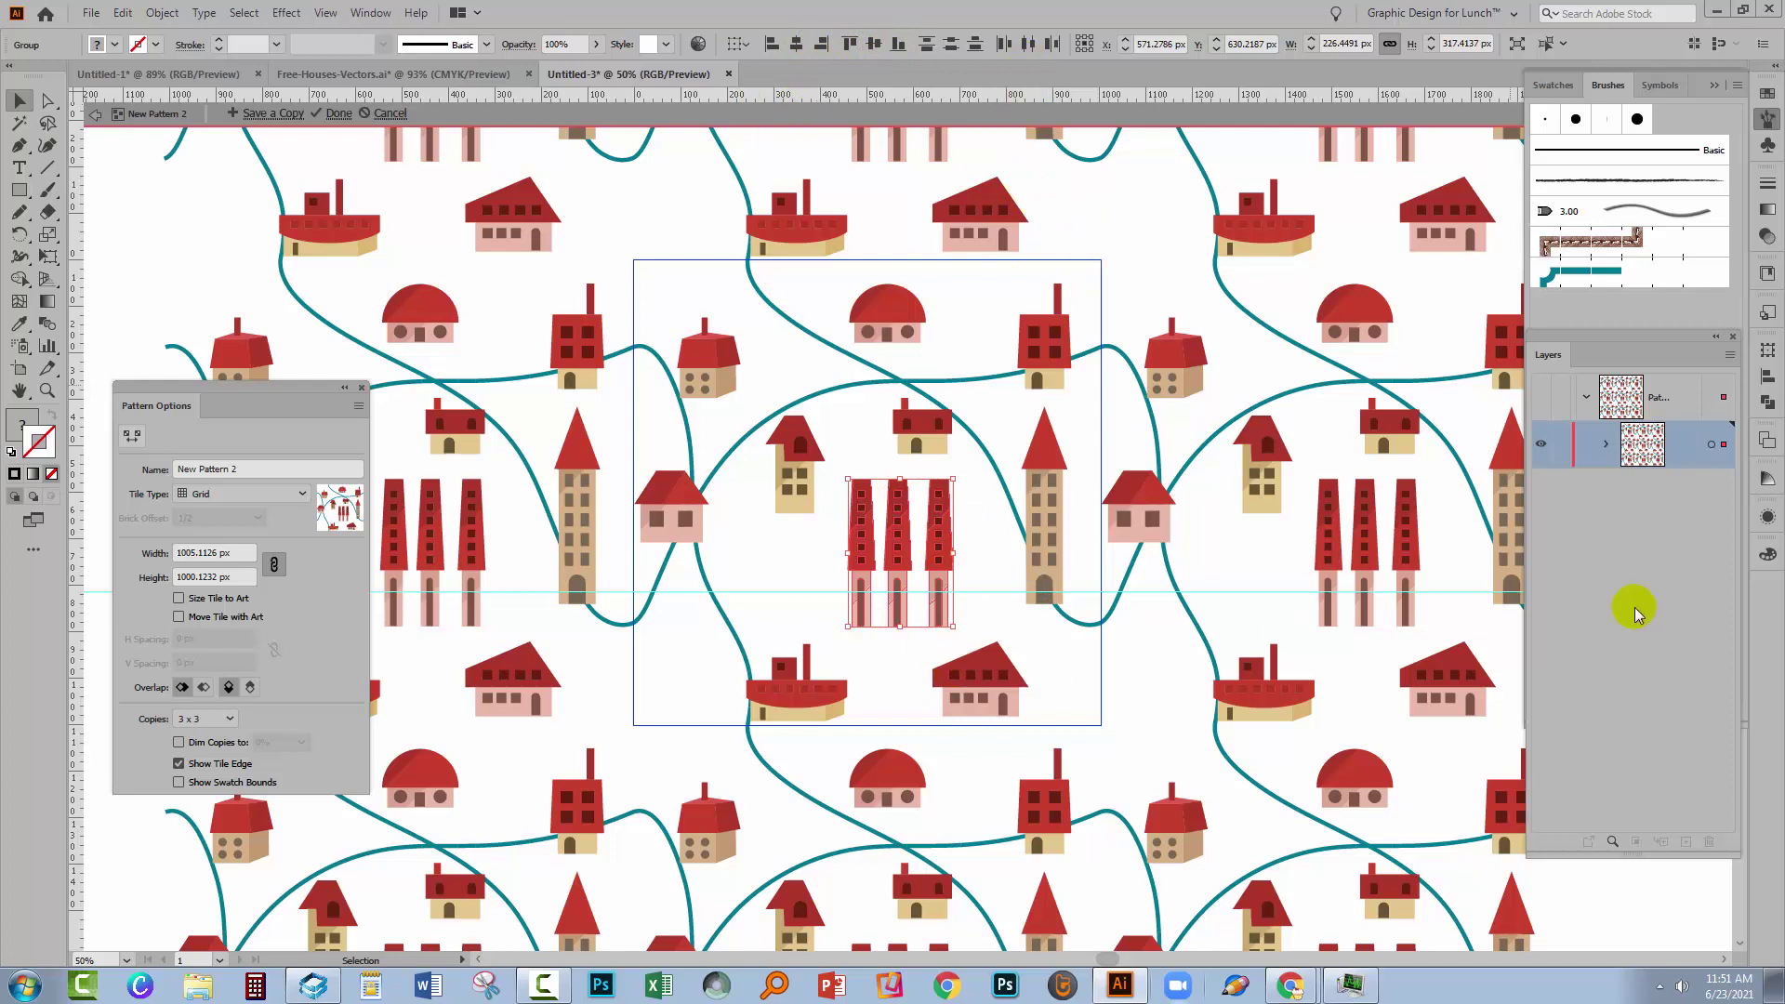
left_click(1028, 44)
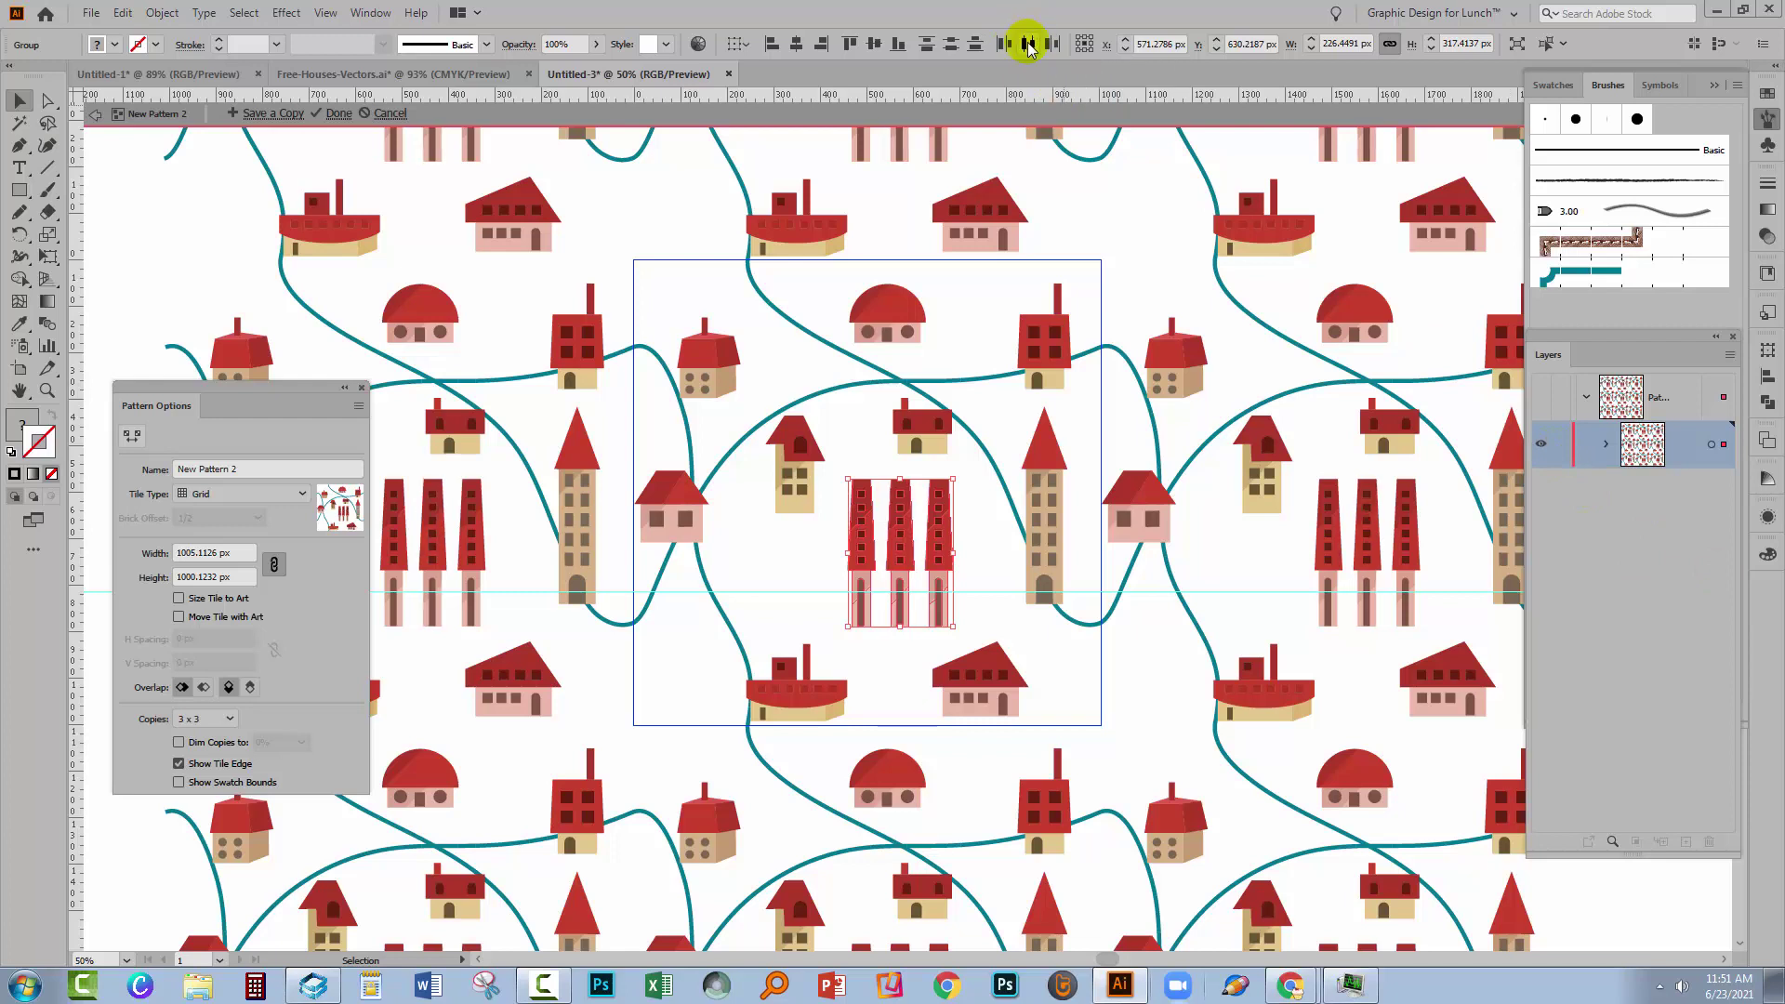
left_click(788, 573)
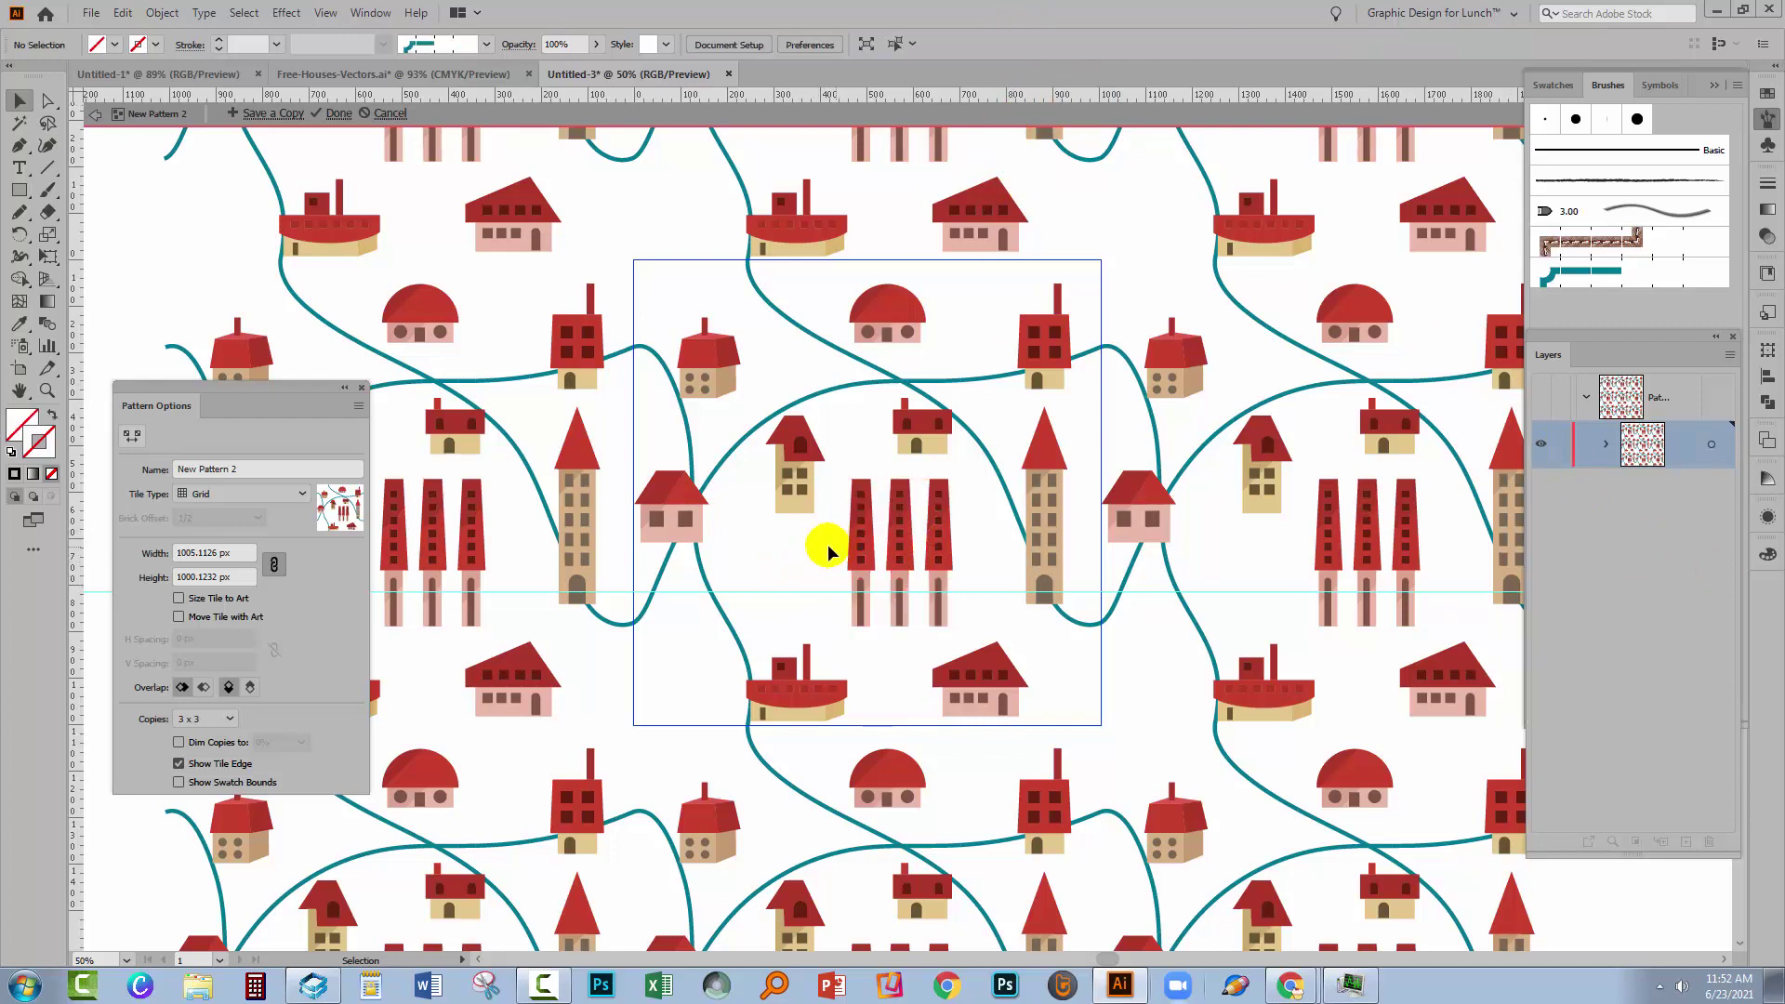
Move the ship to the tile's centre, and move the three towers down-left and shrink them
left_click_drag(784, 699, 751, 554)
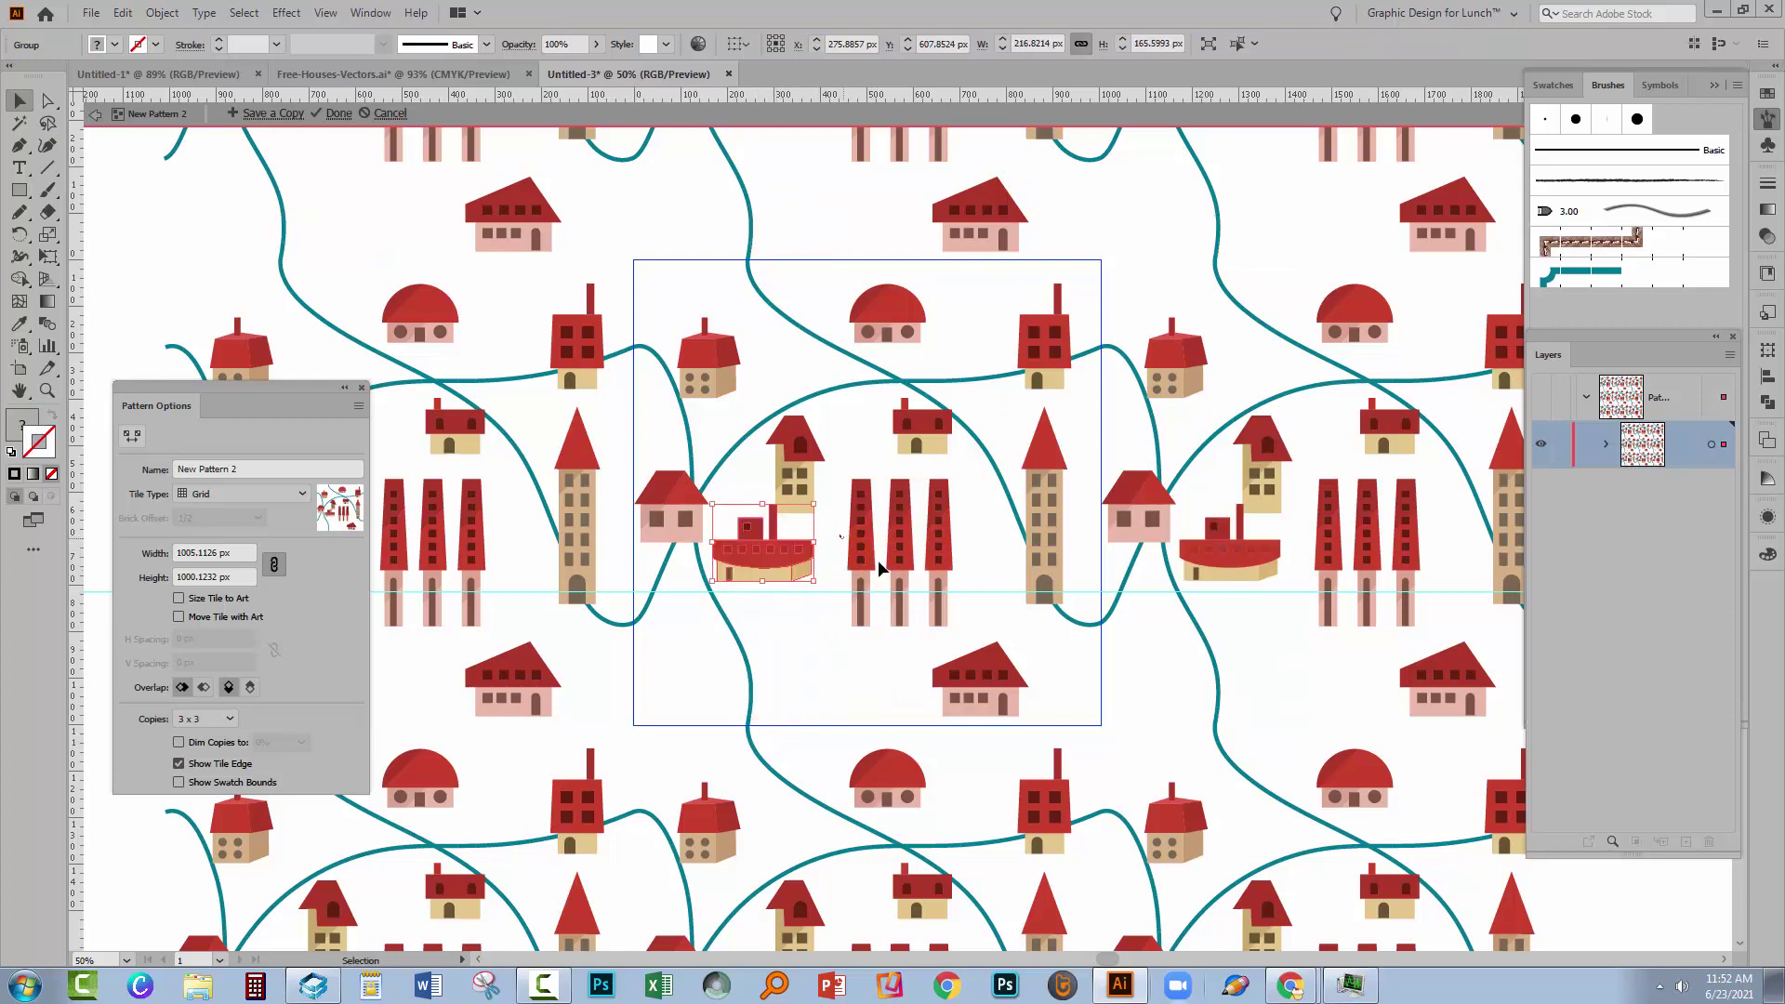
left_click_drag(940, 600, 833, 739)
left_click_drag(766, 564, 928, 545)
left_click(787, 648)
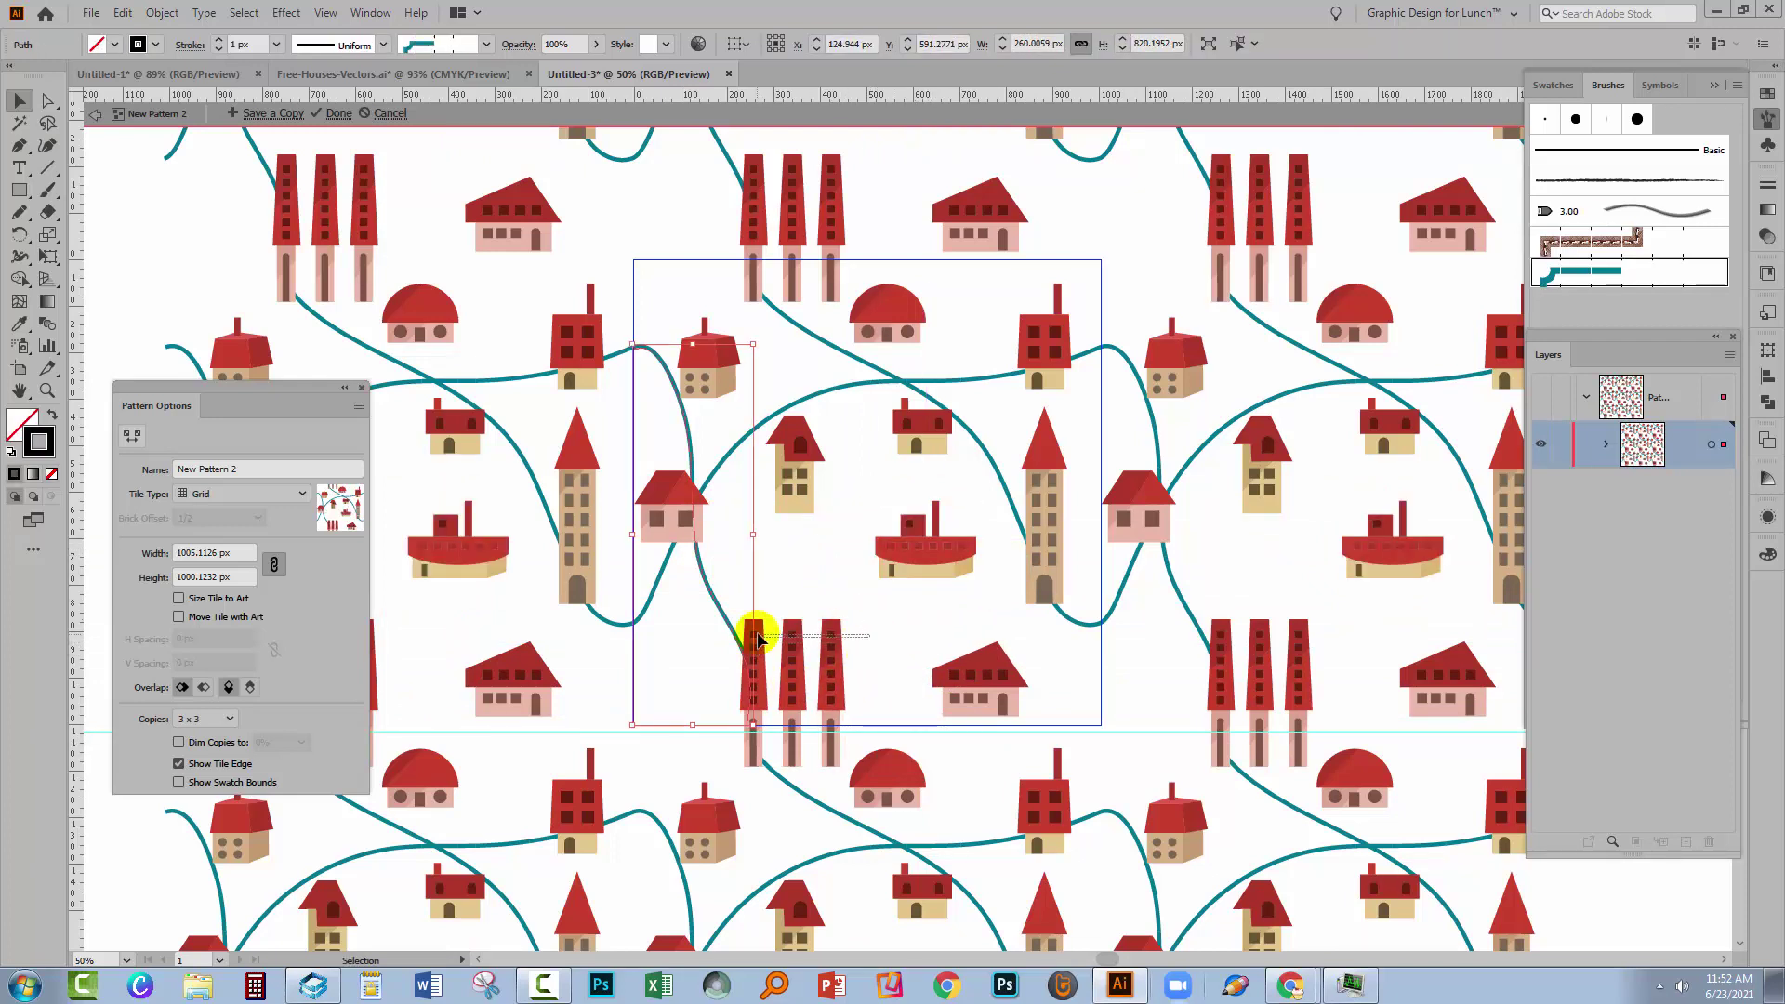
left_click(758, 638)
mouse_move(839, 614)
left_mouse_down()
mouse_move(796, 697)
mouse_move(817, 657)
mouse_move(822, 699)
mouse_move(796, 656)
mouse_move(850, 661)
mouse_move(816, 655)
mouse_move(850, 599)
left_mouse_up()
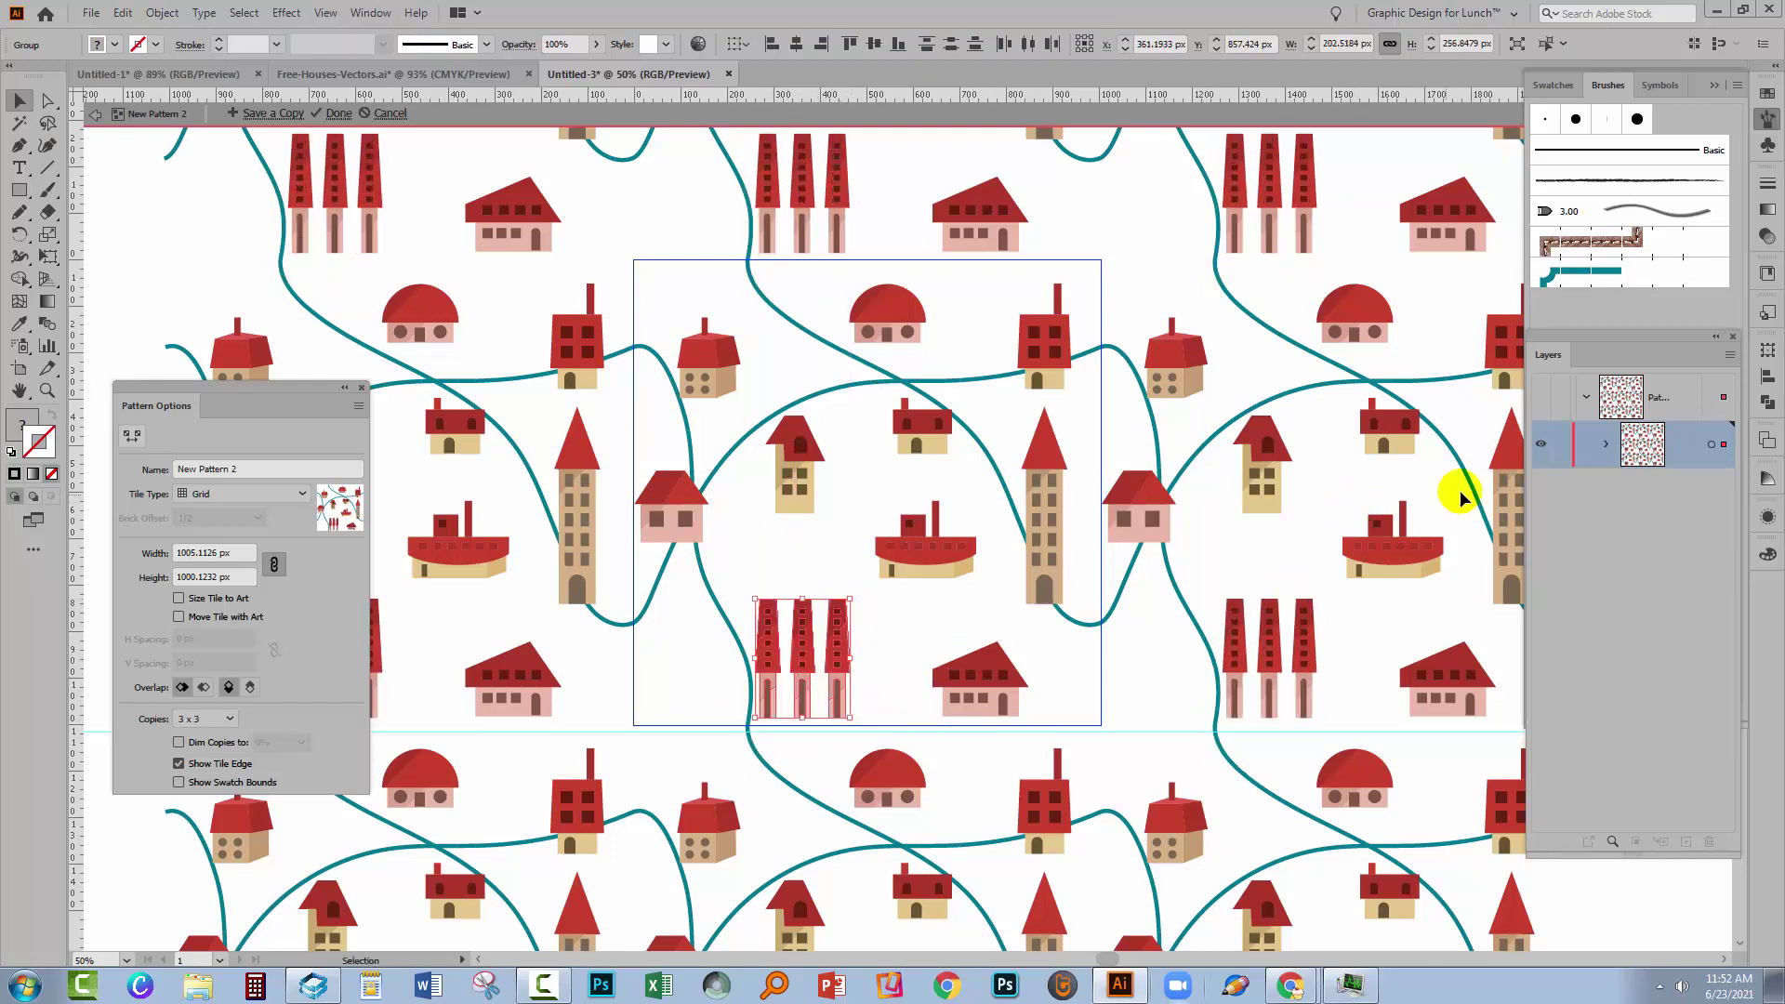
Expand the pattern layer in Layers and lock the road curve sublayers
left_click(1608, 448)
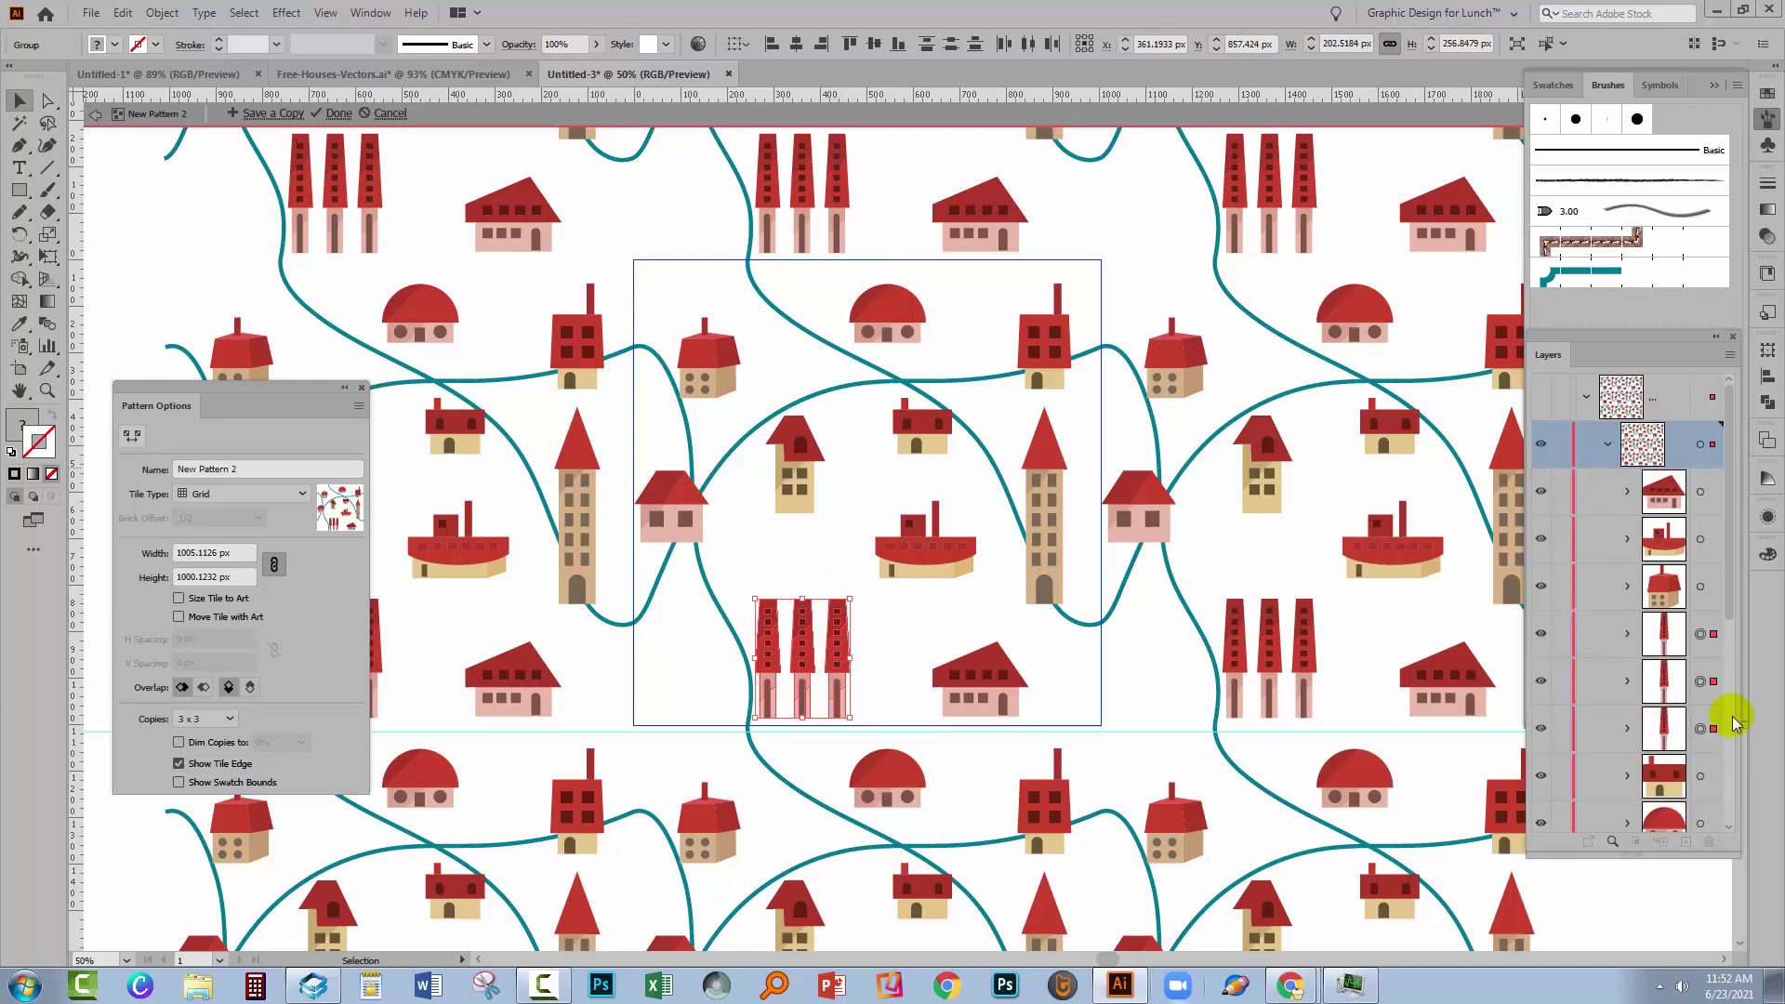
left_click_drag(1734, 586, 1694, 817)
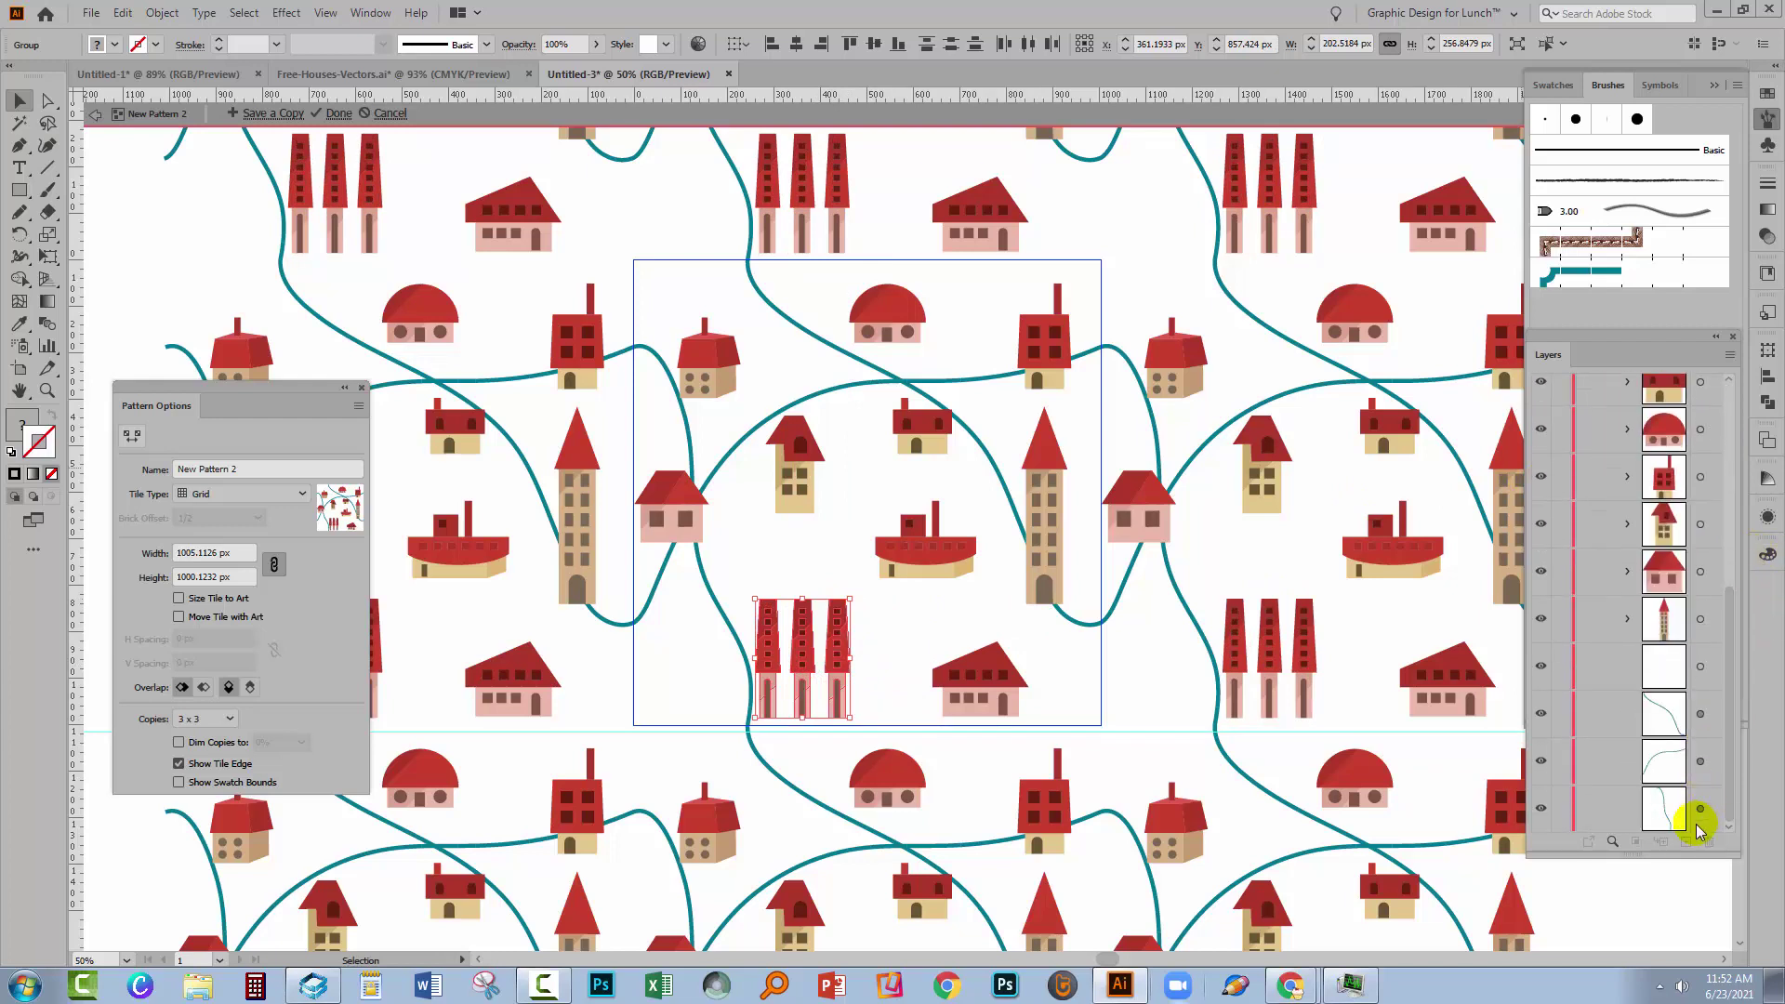
left_click(1559, 762)
Shift the pink house down, the tall yellow house left, and the cube house down-left
left_click_drag(683, 510, 678, 557)
left_click_drag(792, 464, 759, 472)
left_click_drag(706, 355, 697, 386)
left_click(1071, 580)
Nudge the tall tower left and down, then zoom out to see more repeats
left_click_drag(1071, 581, 1061, 589)
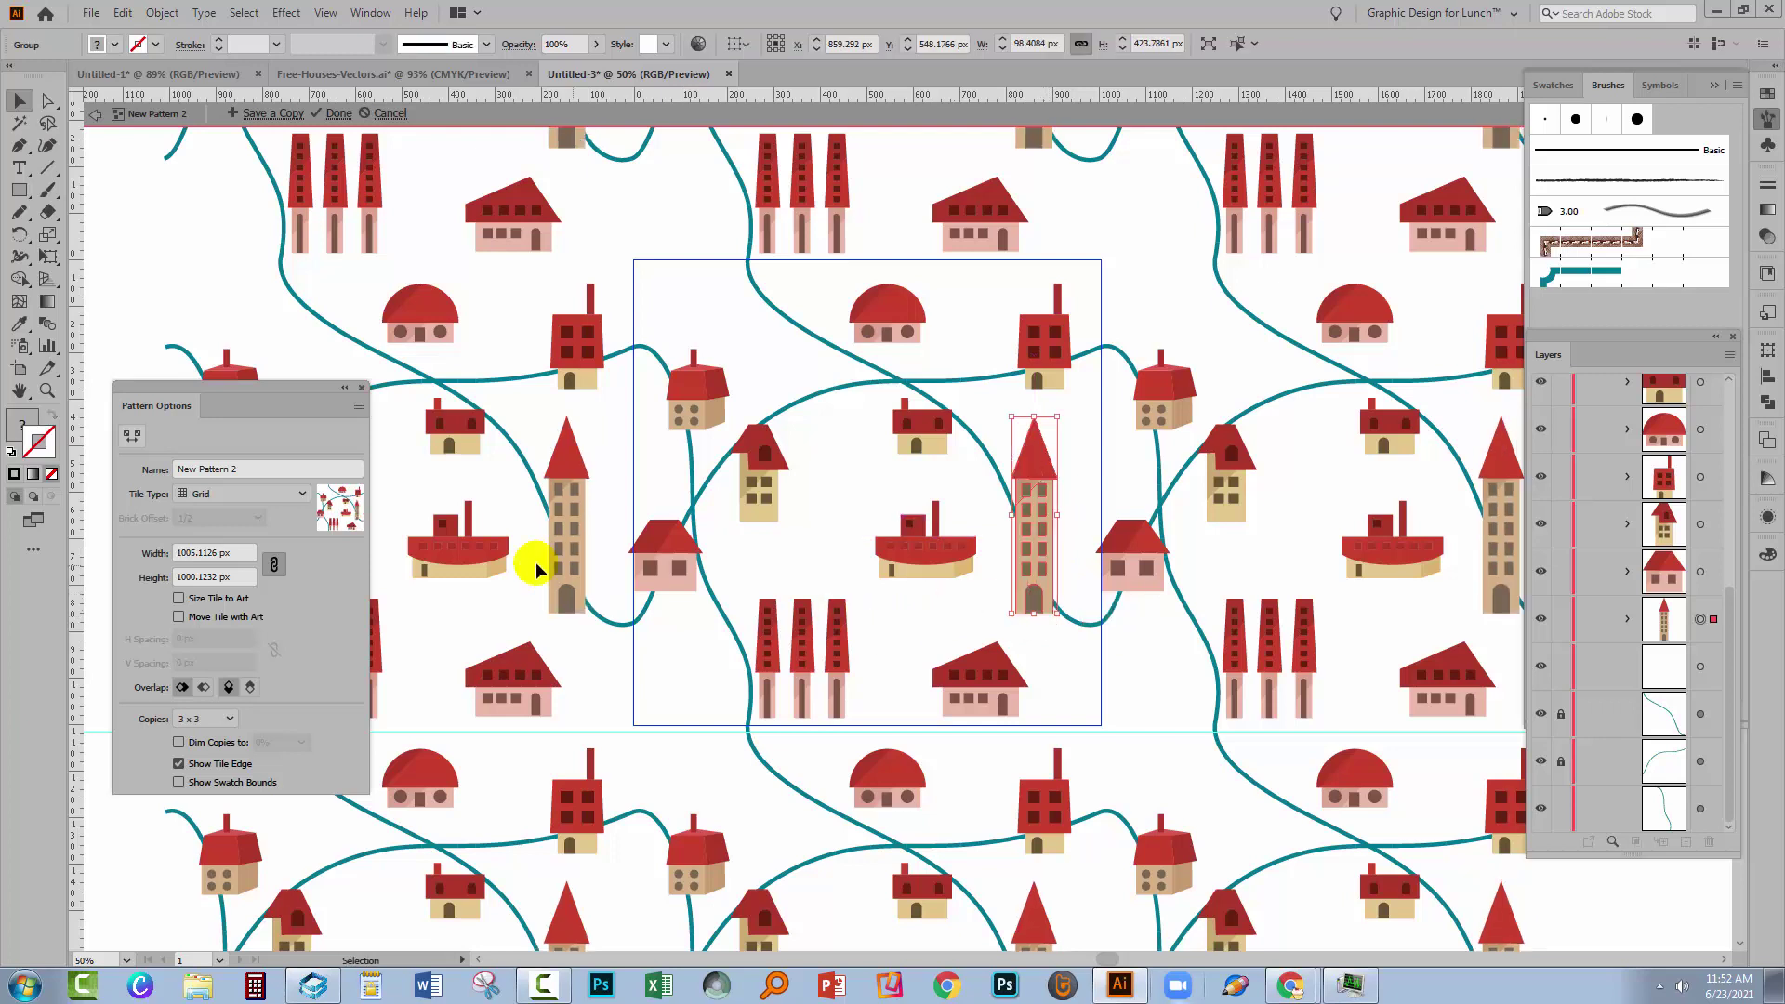
left_click(45, 390)
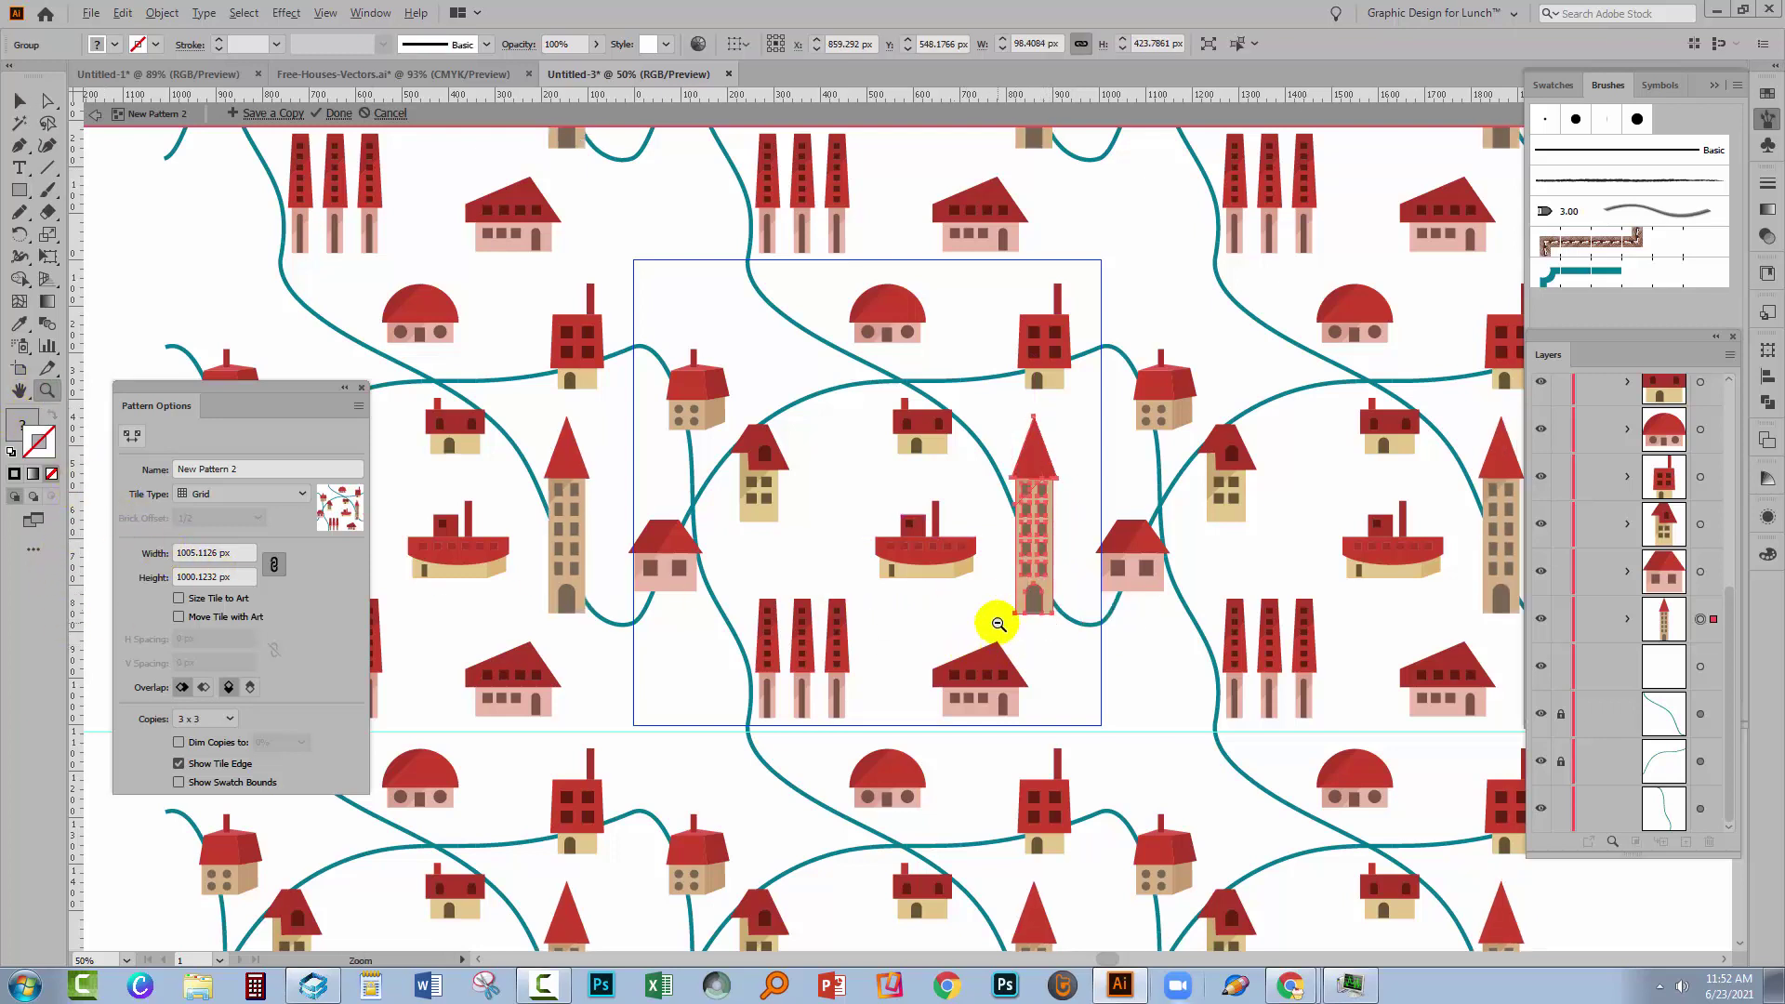
left_click(990, 618, "alt")
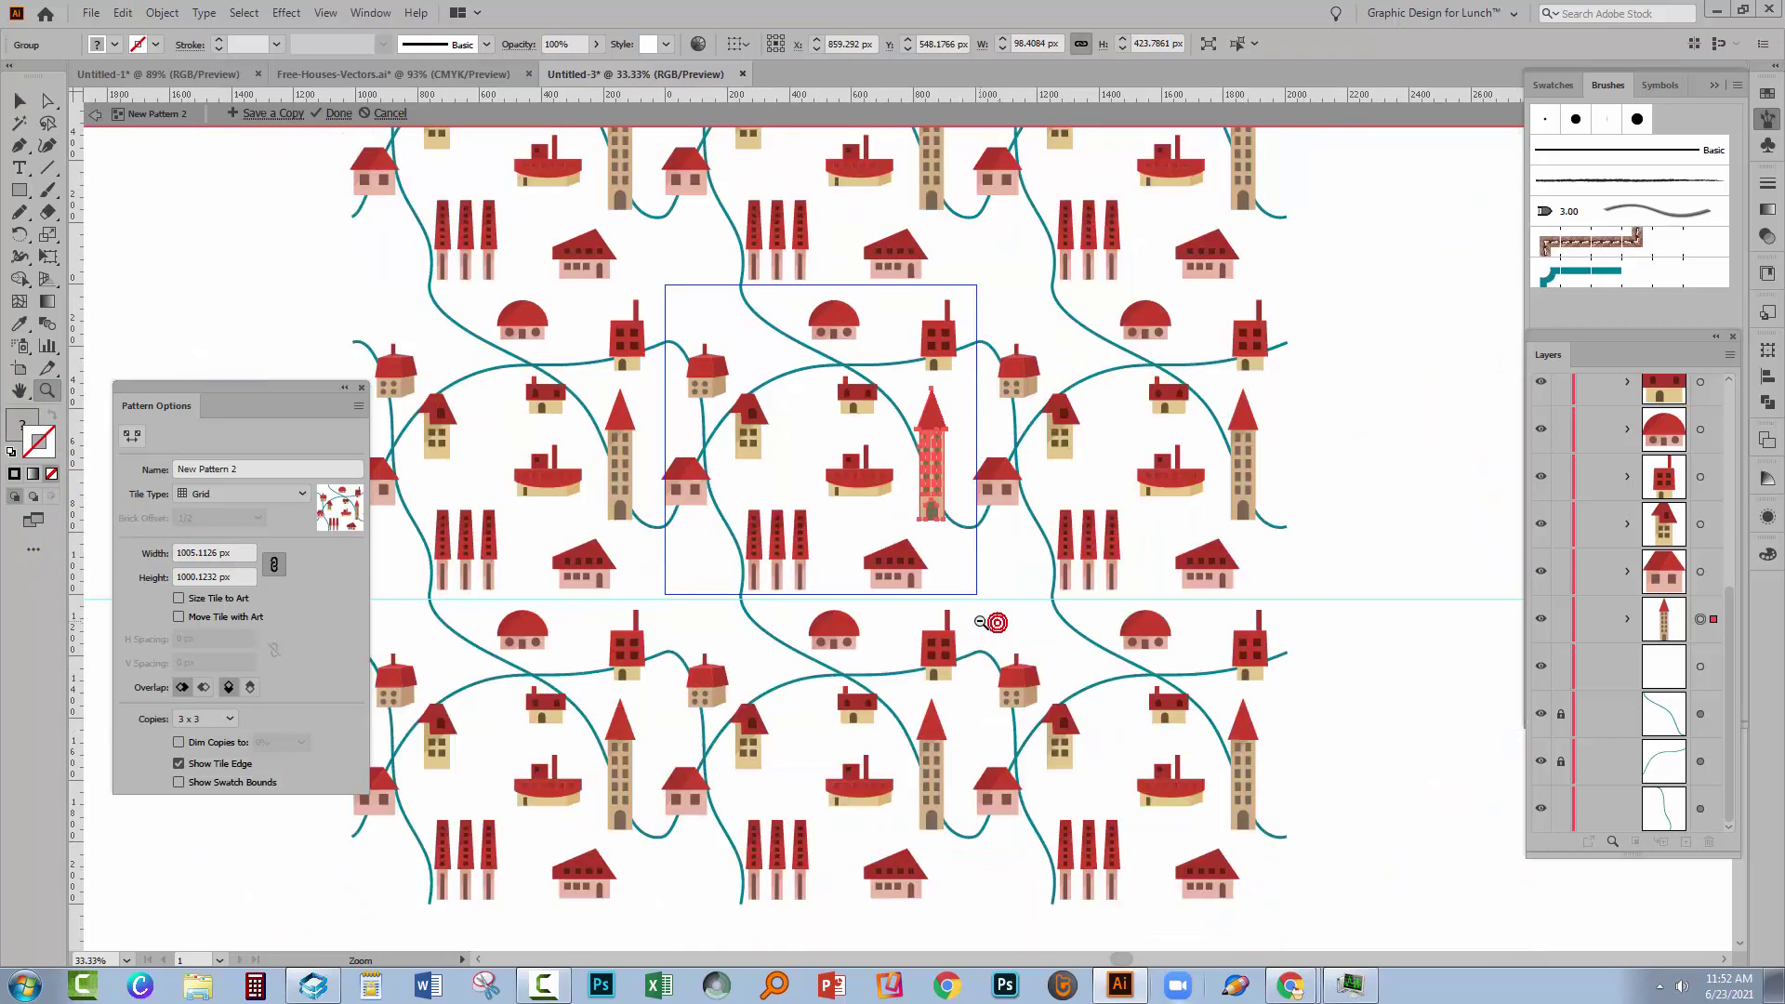
Preview the pattern as 9 x 9 copies with the tile boundary hidden
left_click(228, 719)
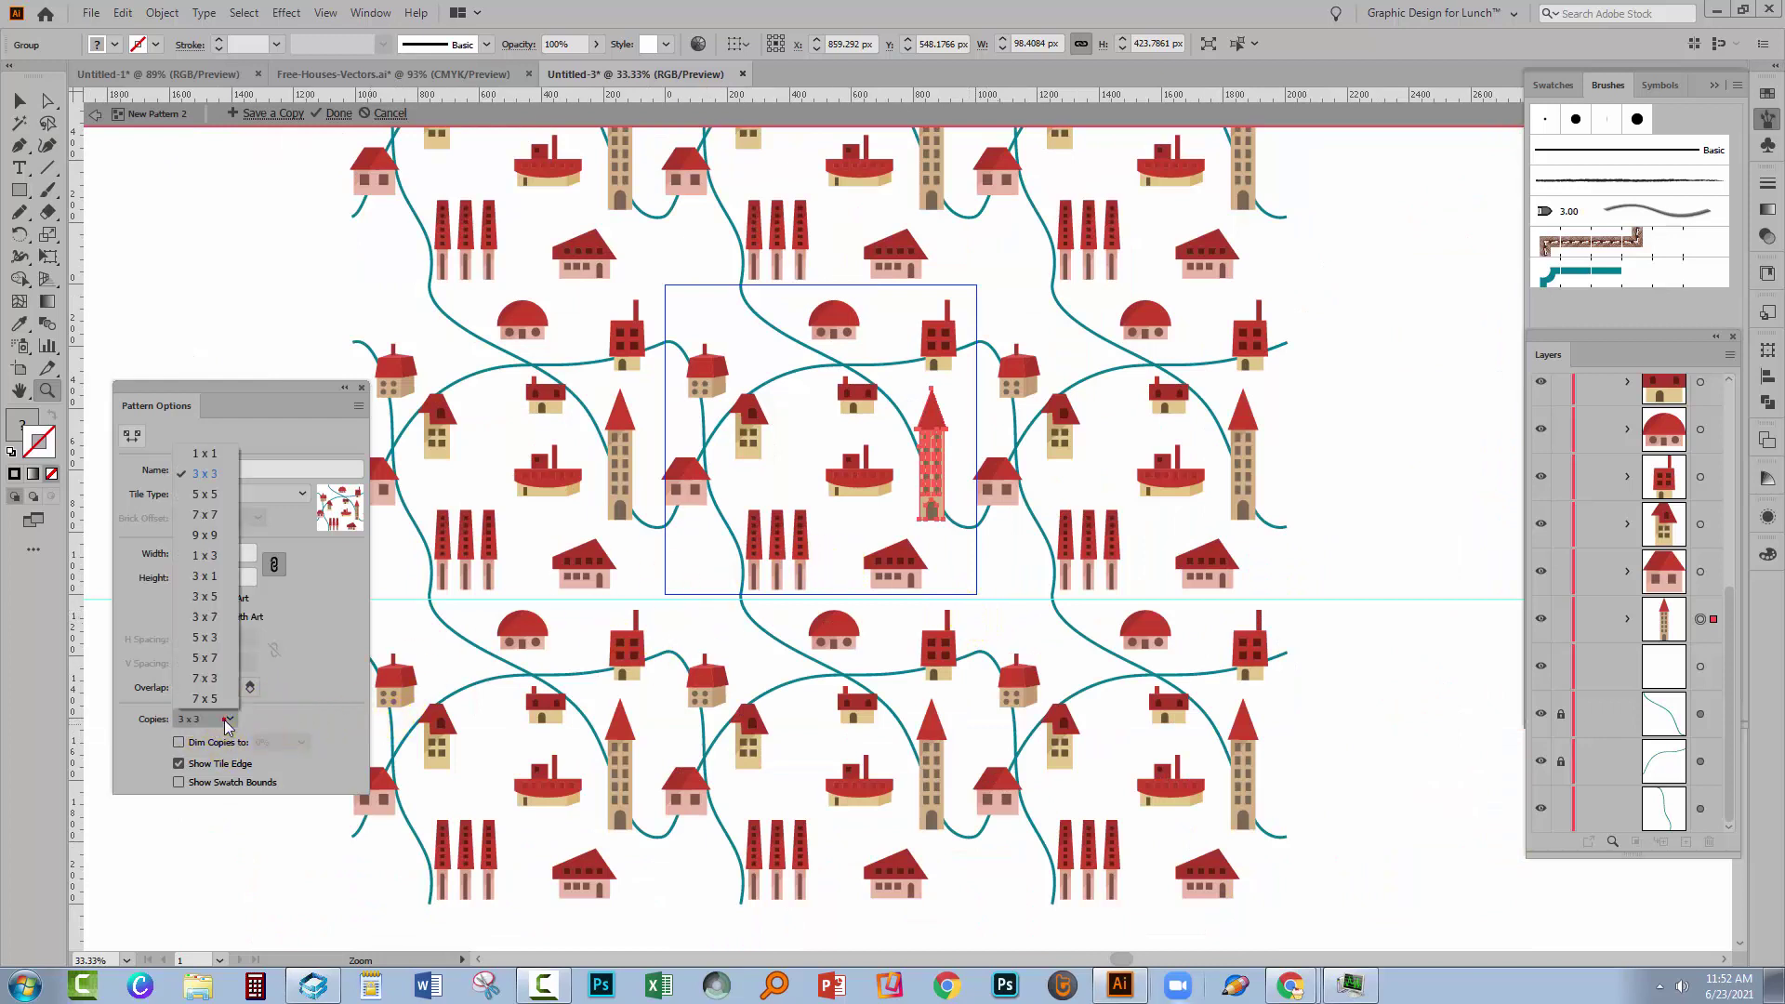
left_click(203, 533)
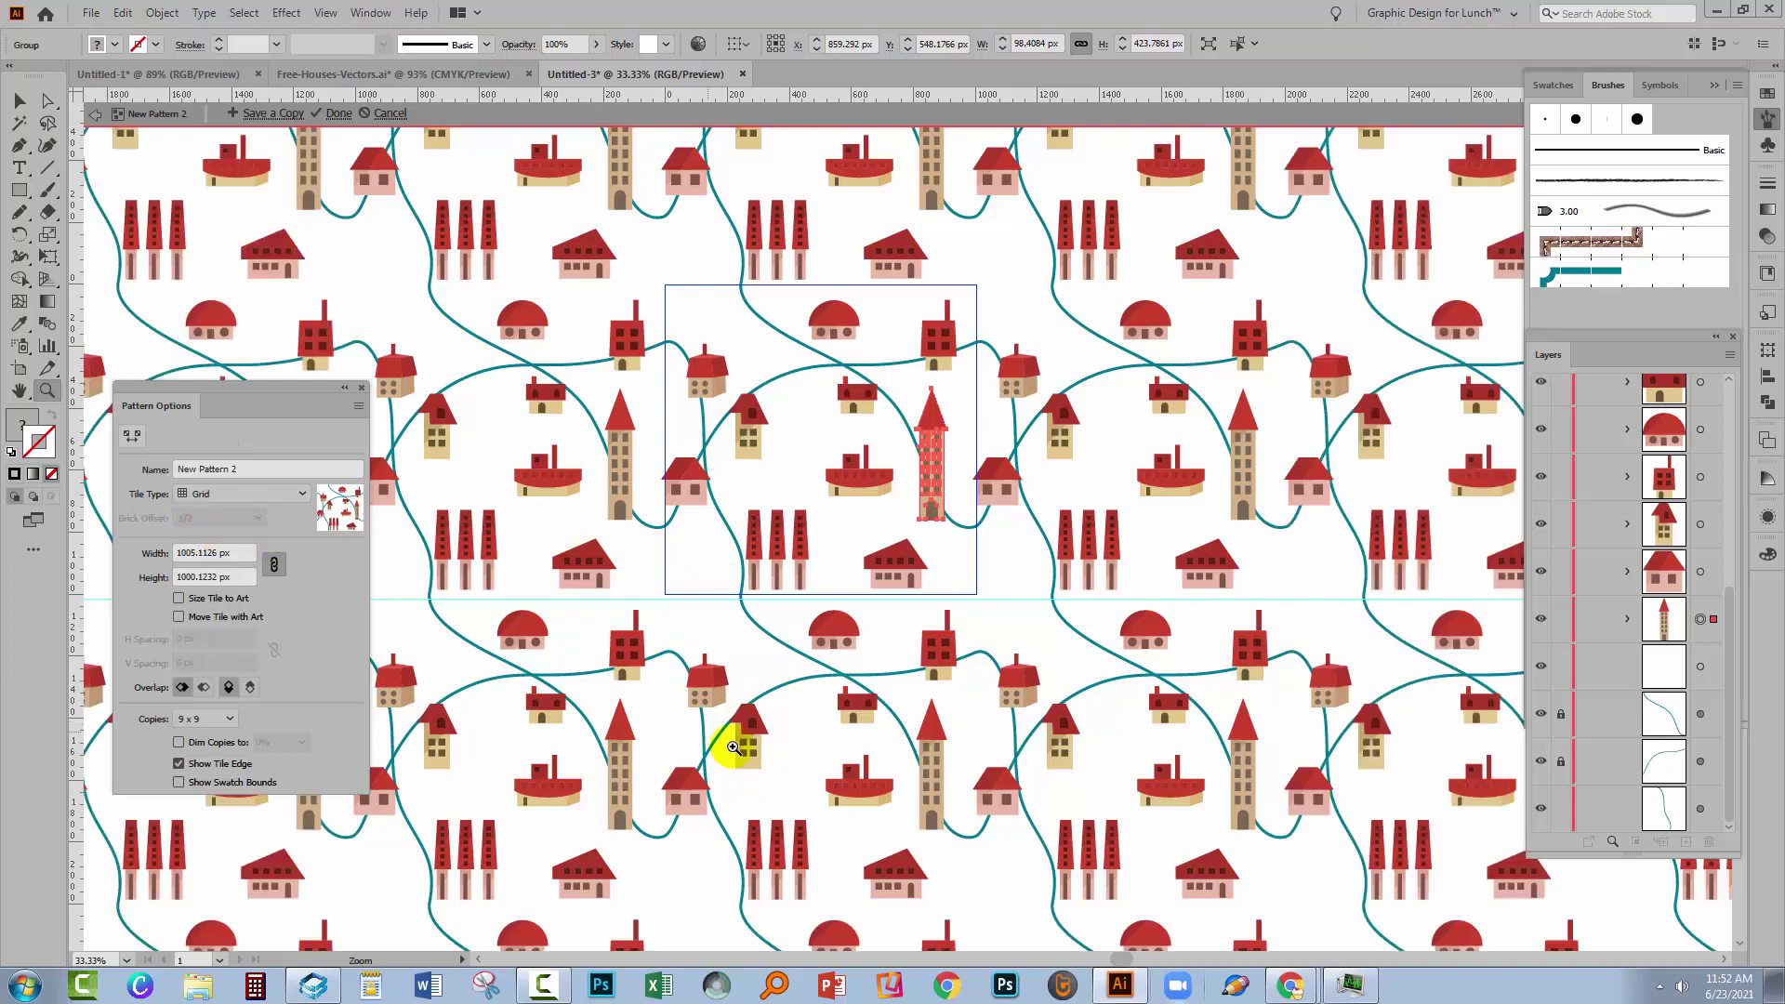
left_click(179, 763)
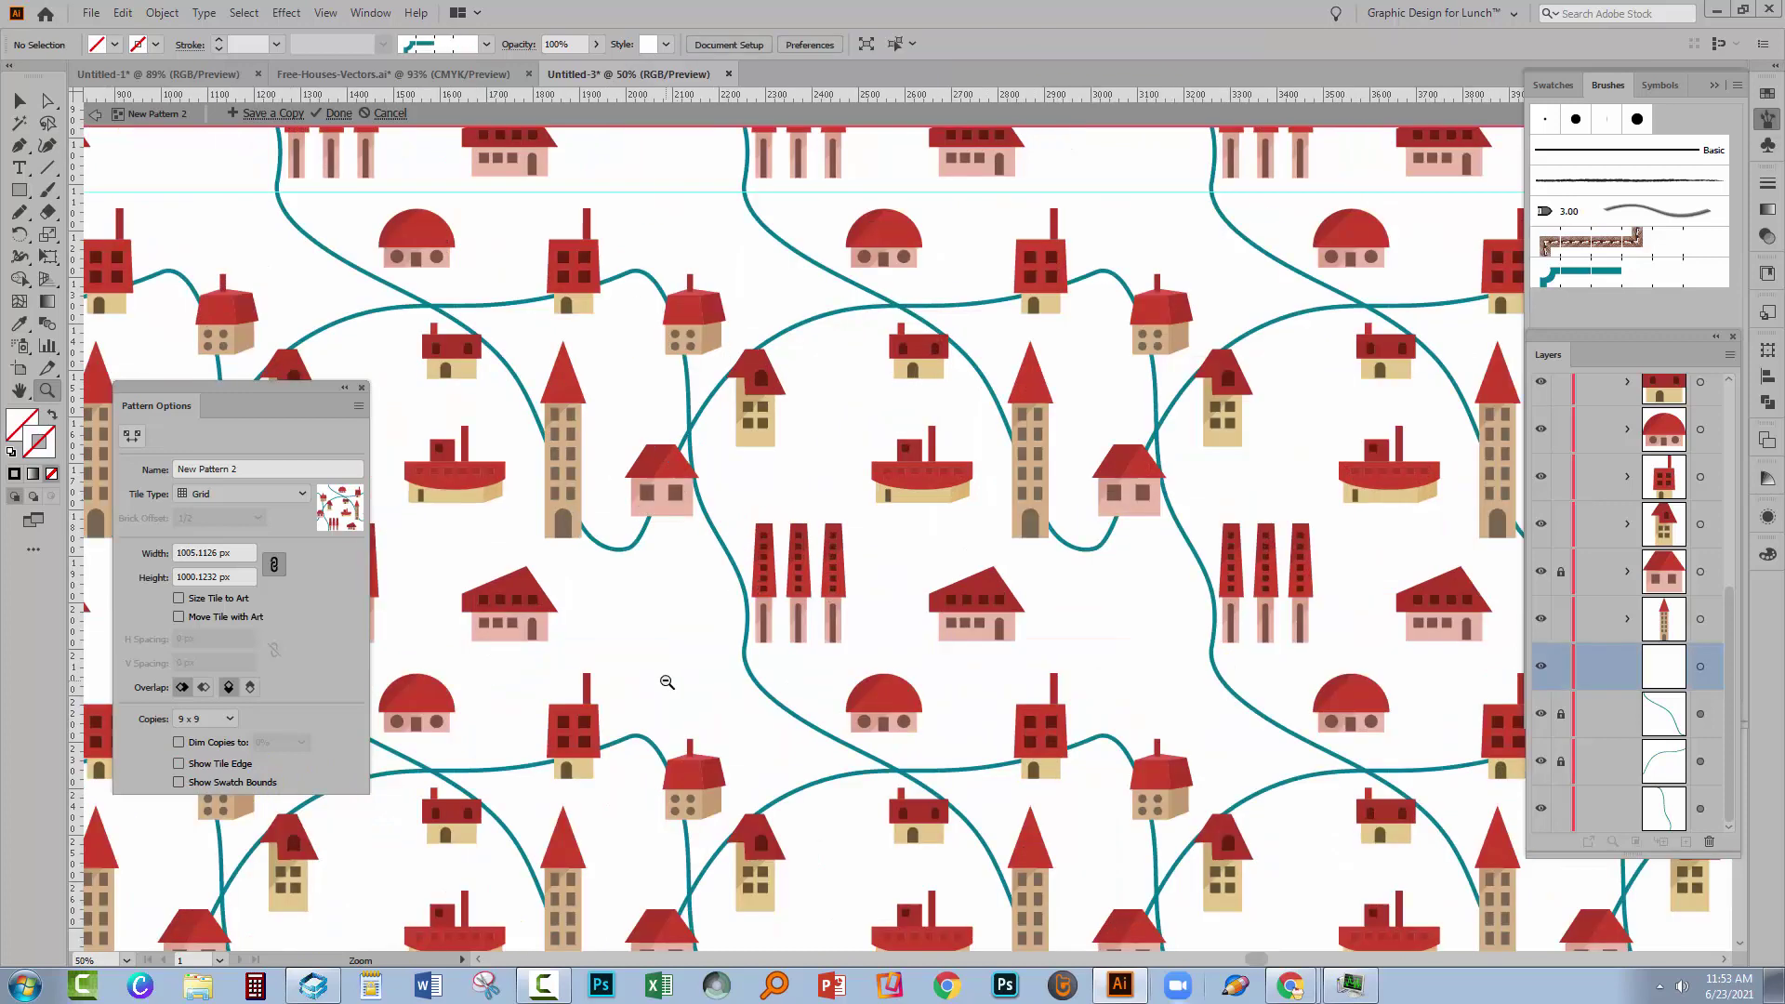
Zoom out and check the dome house's position against the tile outline, then hide the outline
left_click(666, 677, "alt")
left_click(666, 682, "alt")
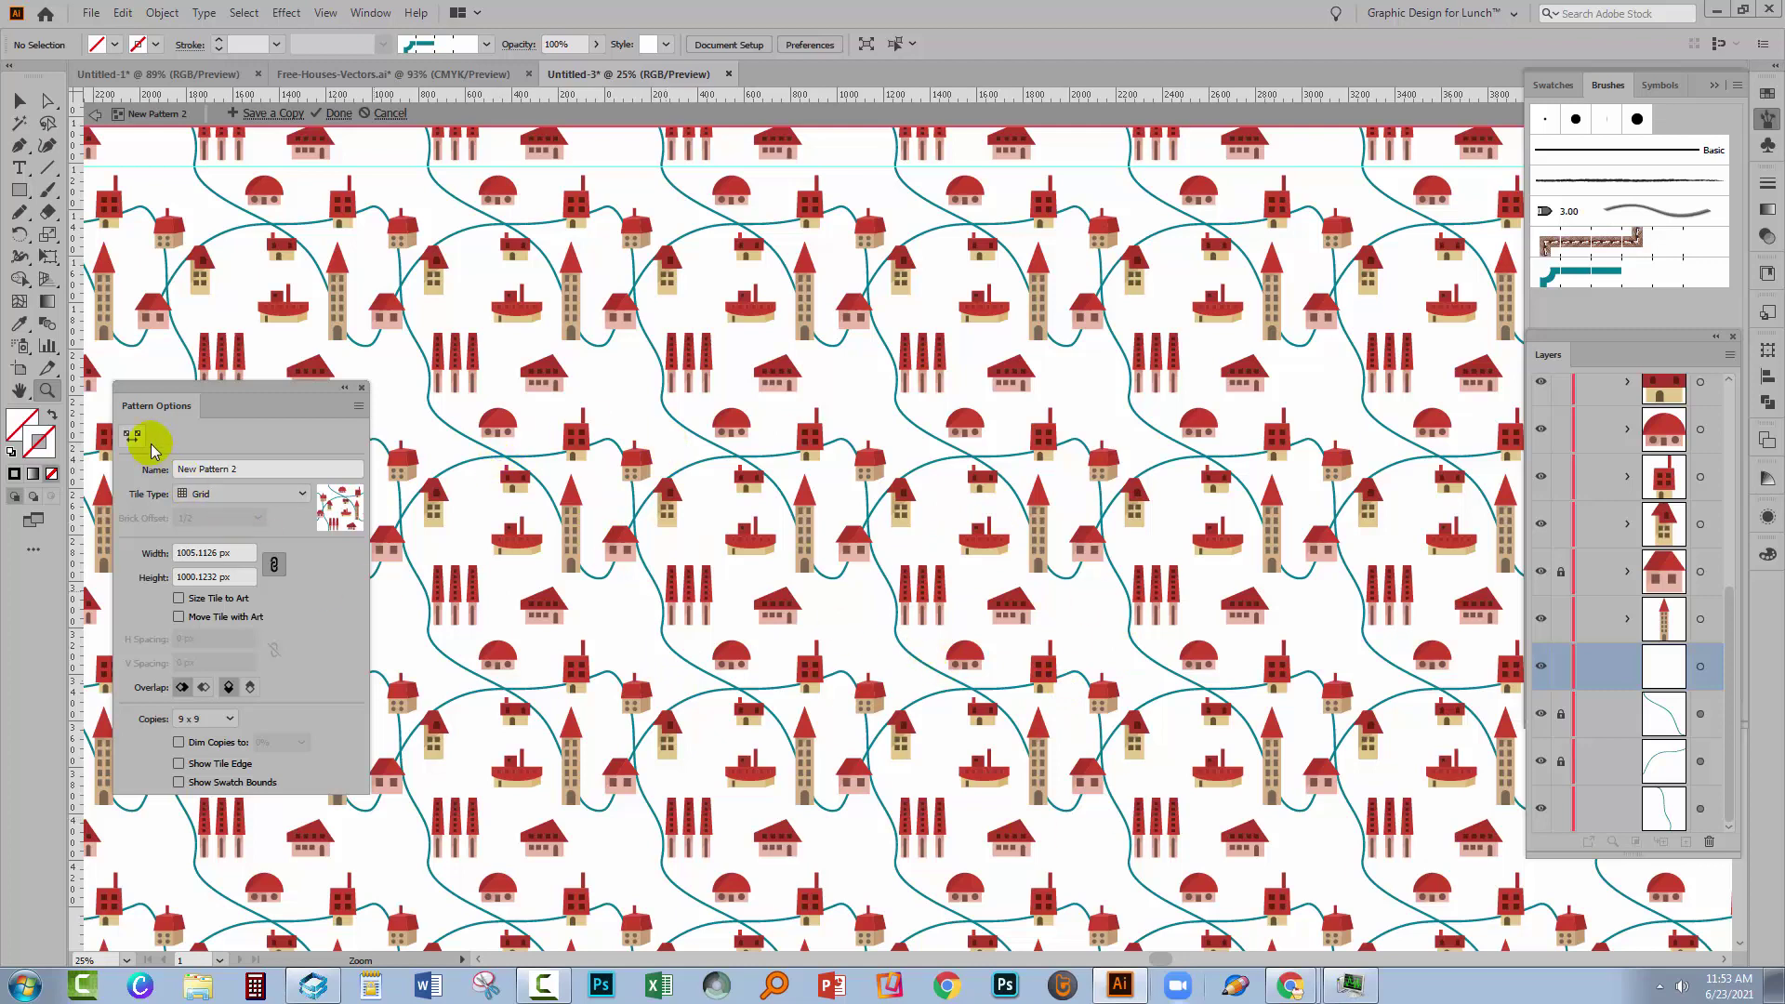
left_click(19, 100)
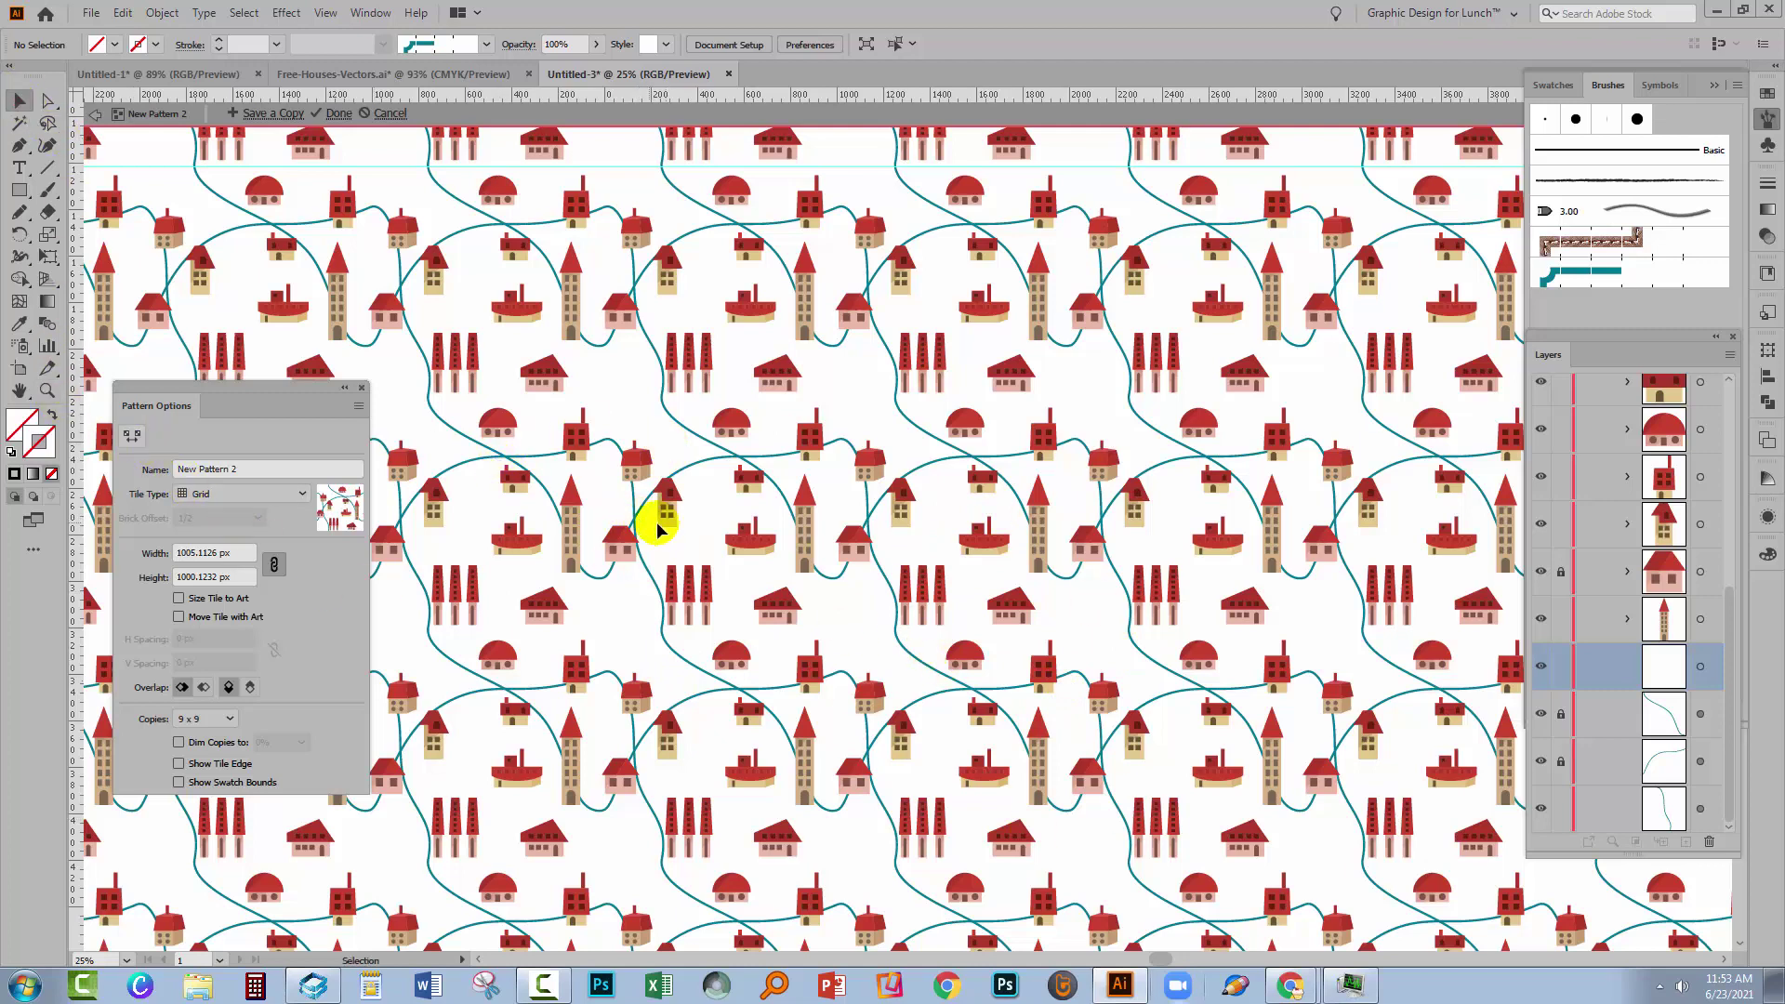
left_click(779, 619)
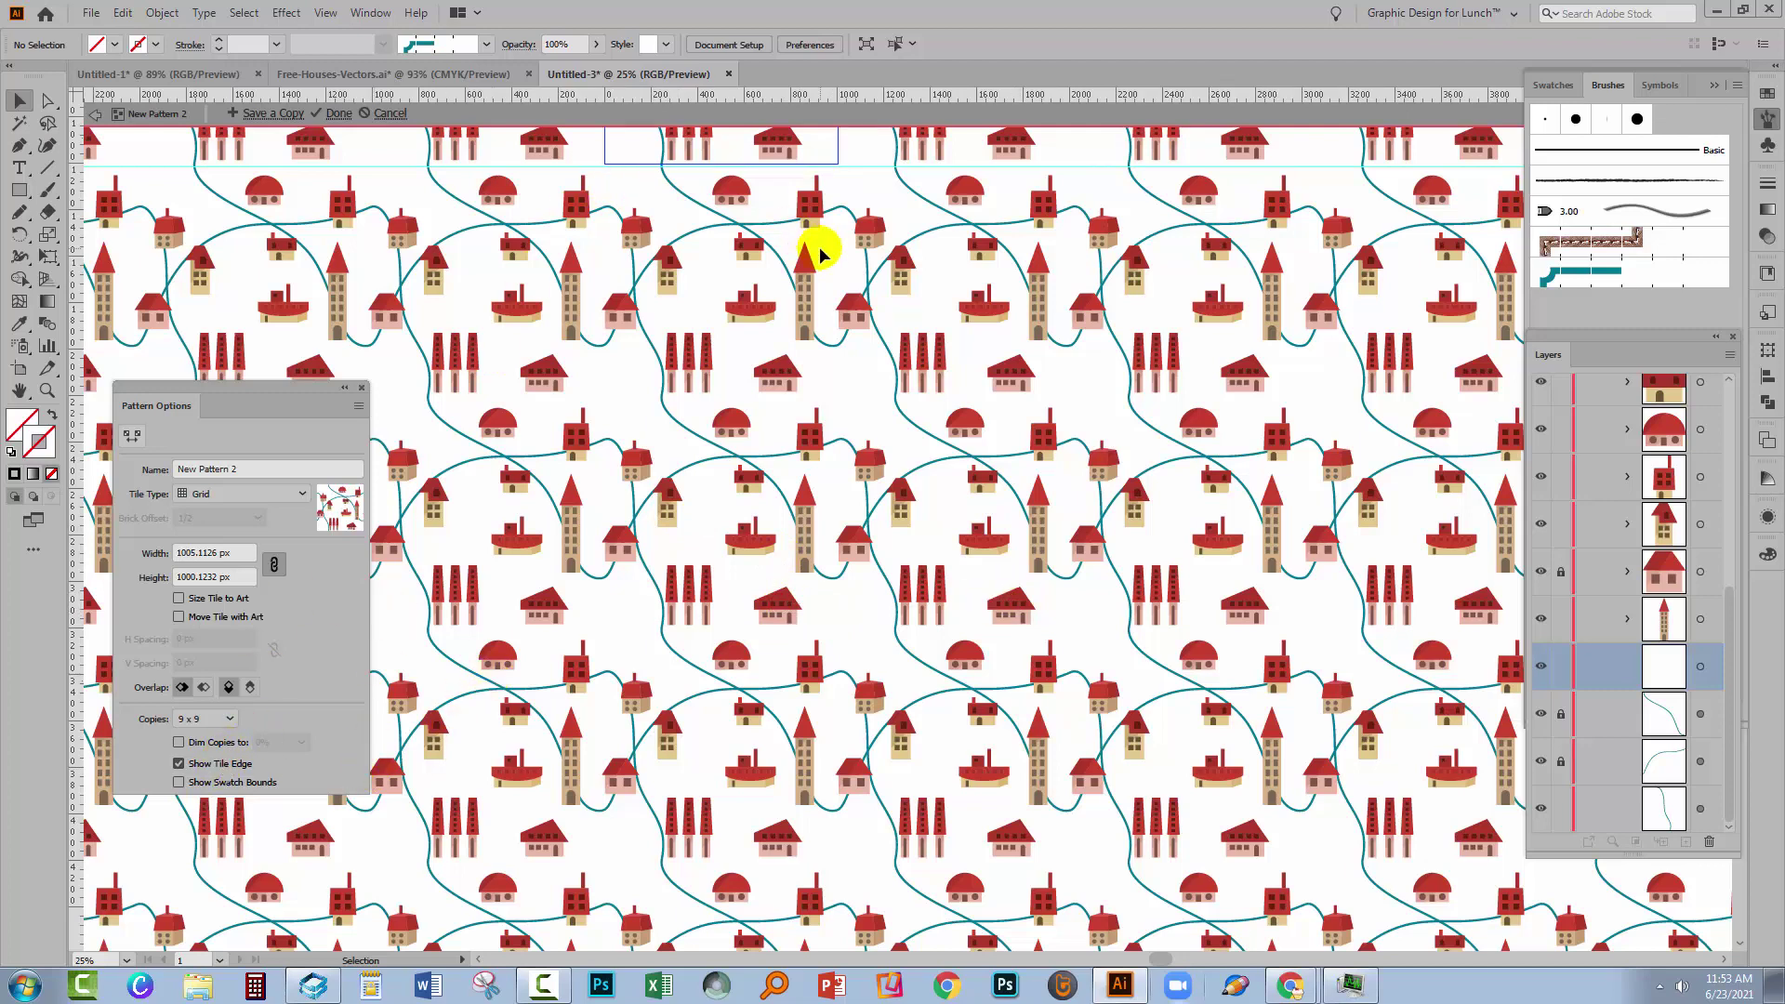
scroll(848, 308, "up", 2)
scroll(848, 309, "up", 6)
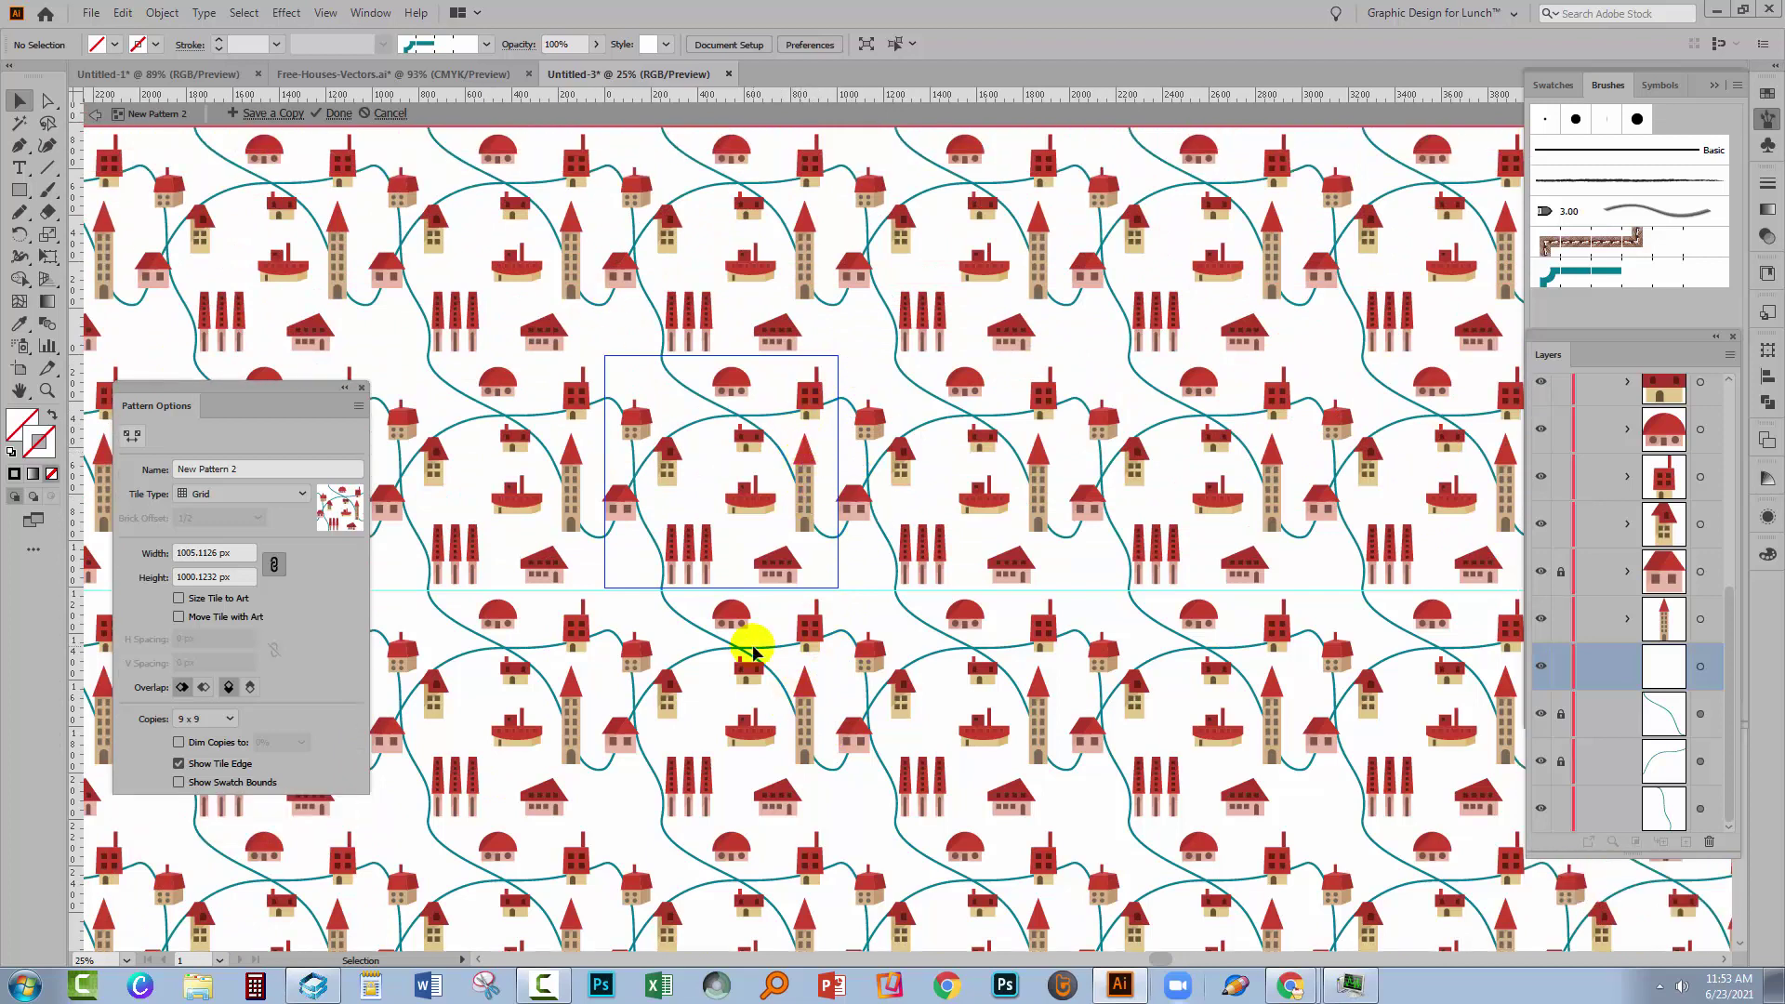
left_click(569, 353)
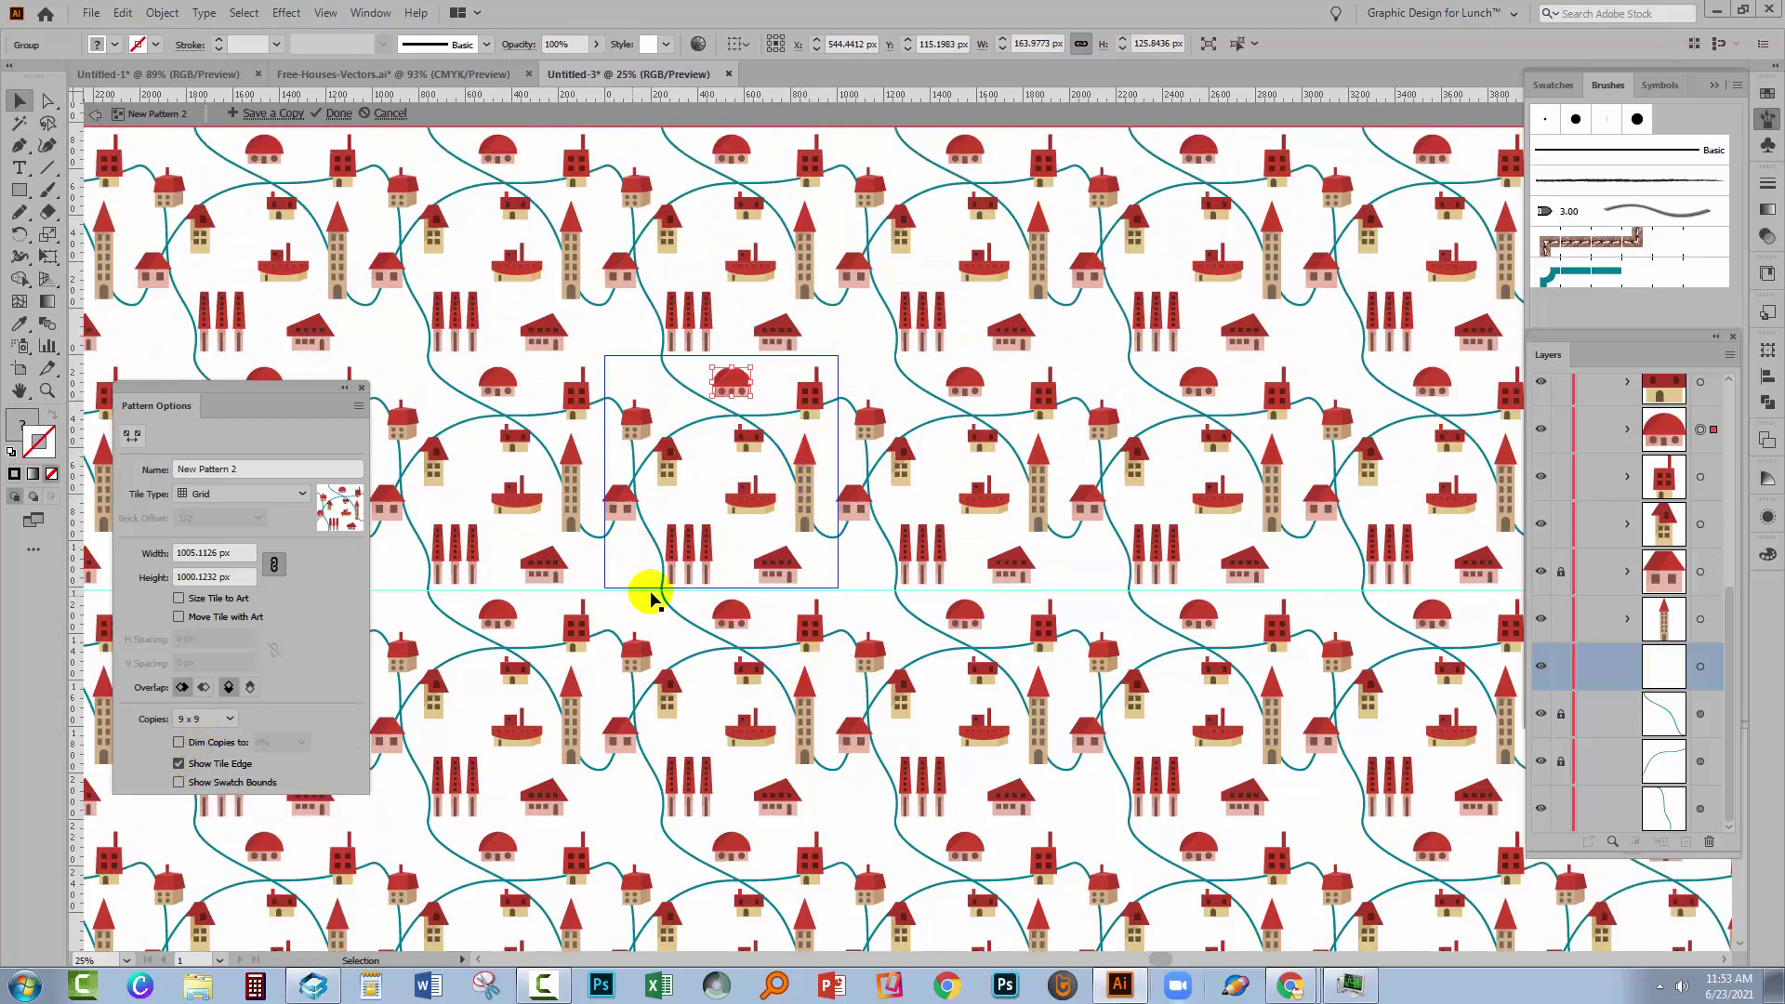
left_click(684, 511)
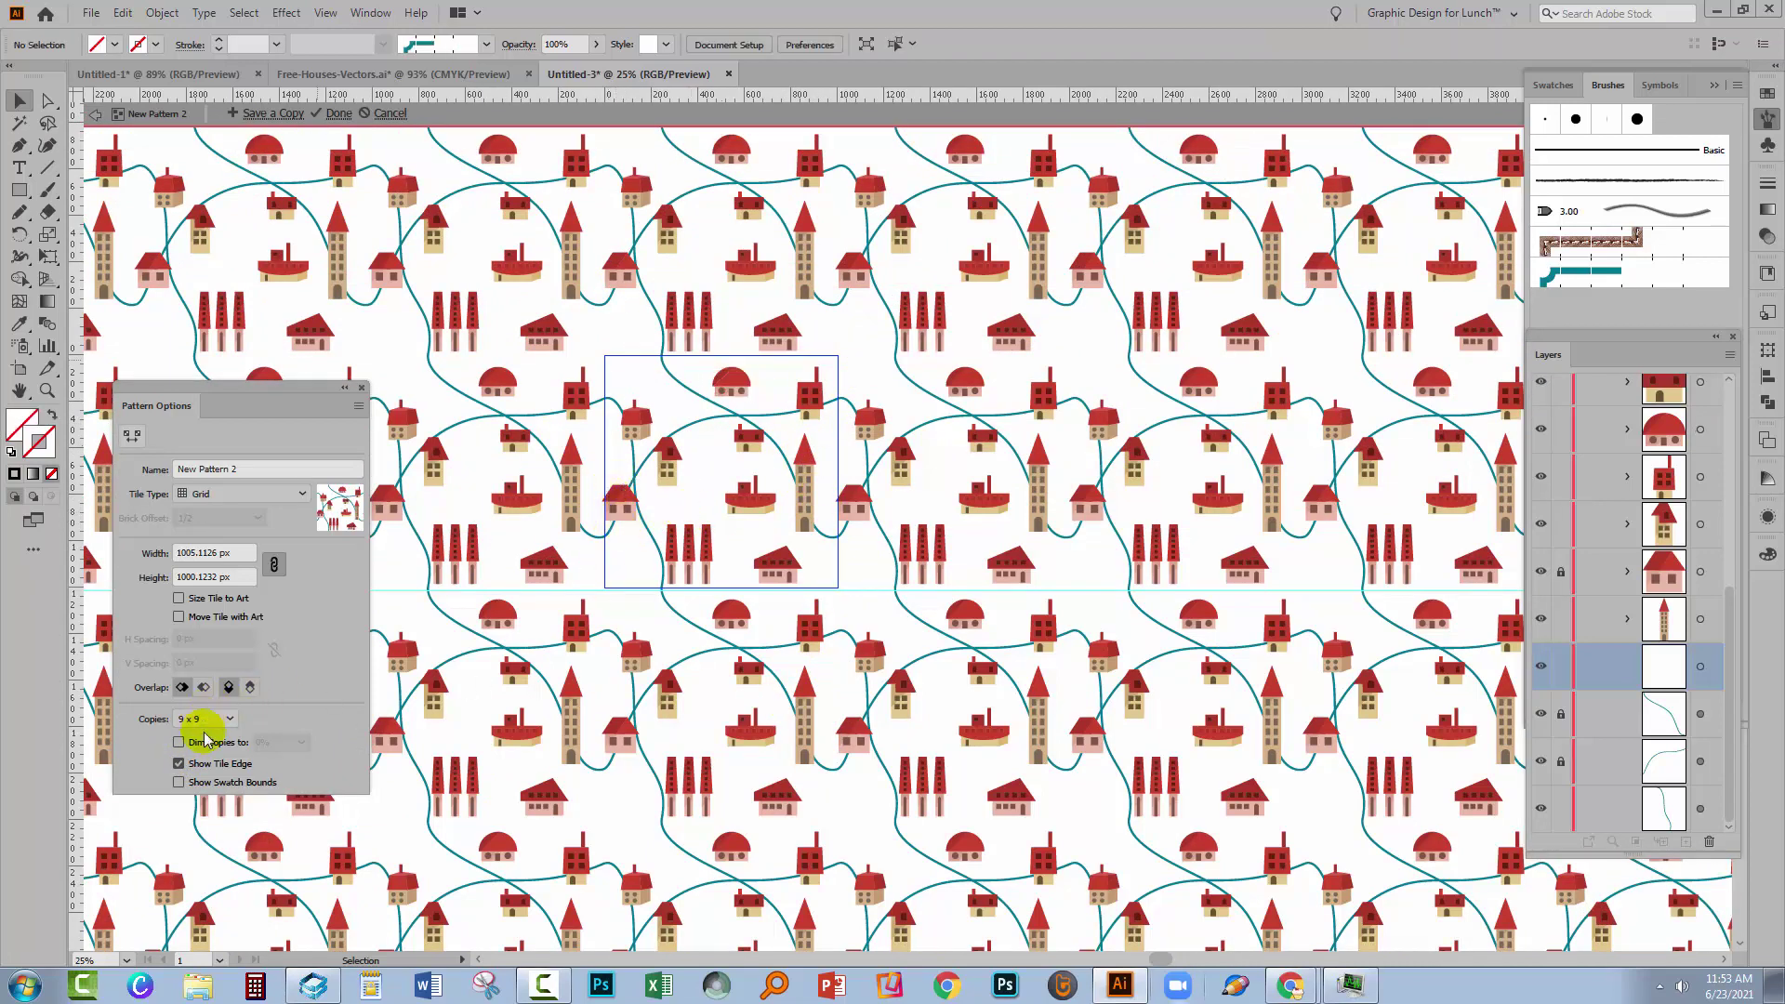
left_click(195, 768)
Shift the pink house and boat, Alt-drag a copy of the small red house, and hide the stray road path
mouse_move(751, 569)
left_mouse_down()
mouse_move(817, 570)
mouse_move(734, 569)
left_mouse_up()
left_click_drag(749, 497, 760, 544)
left_click_drag(743, 450, 706, 491)
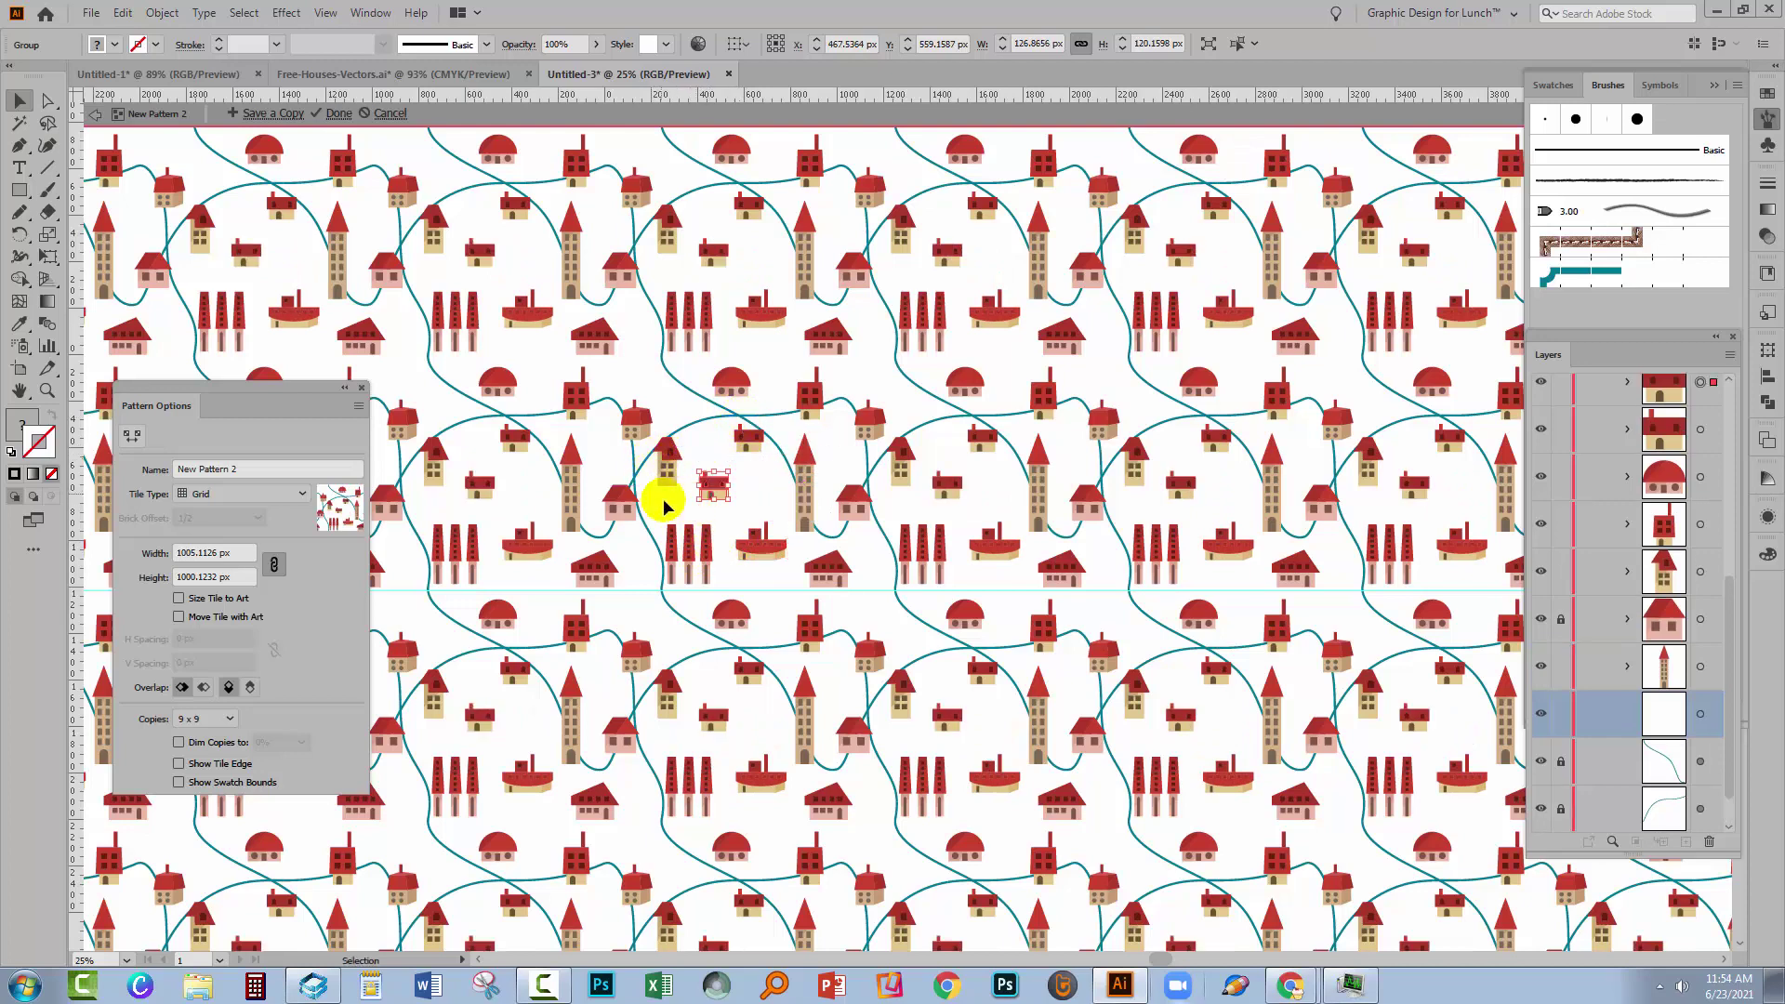
left_click(706, 663)
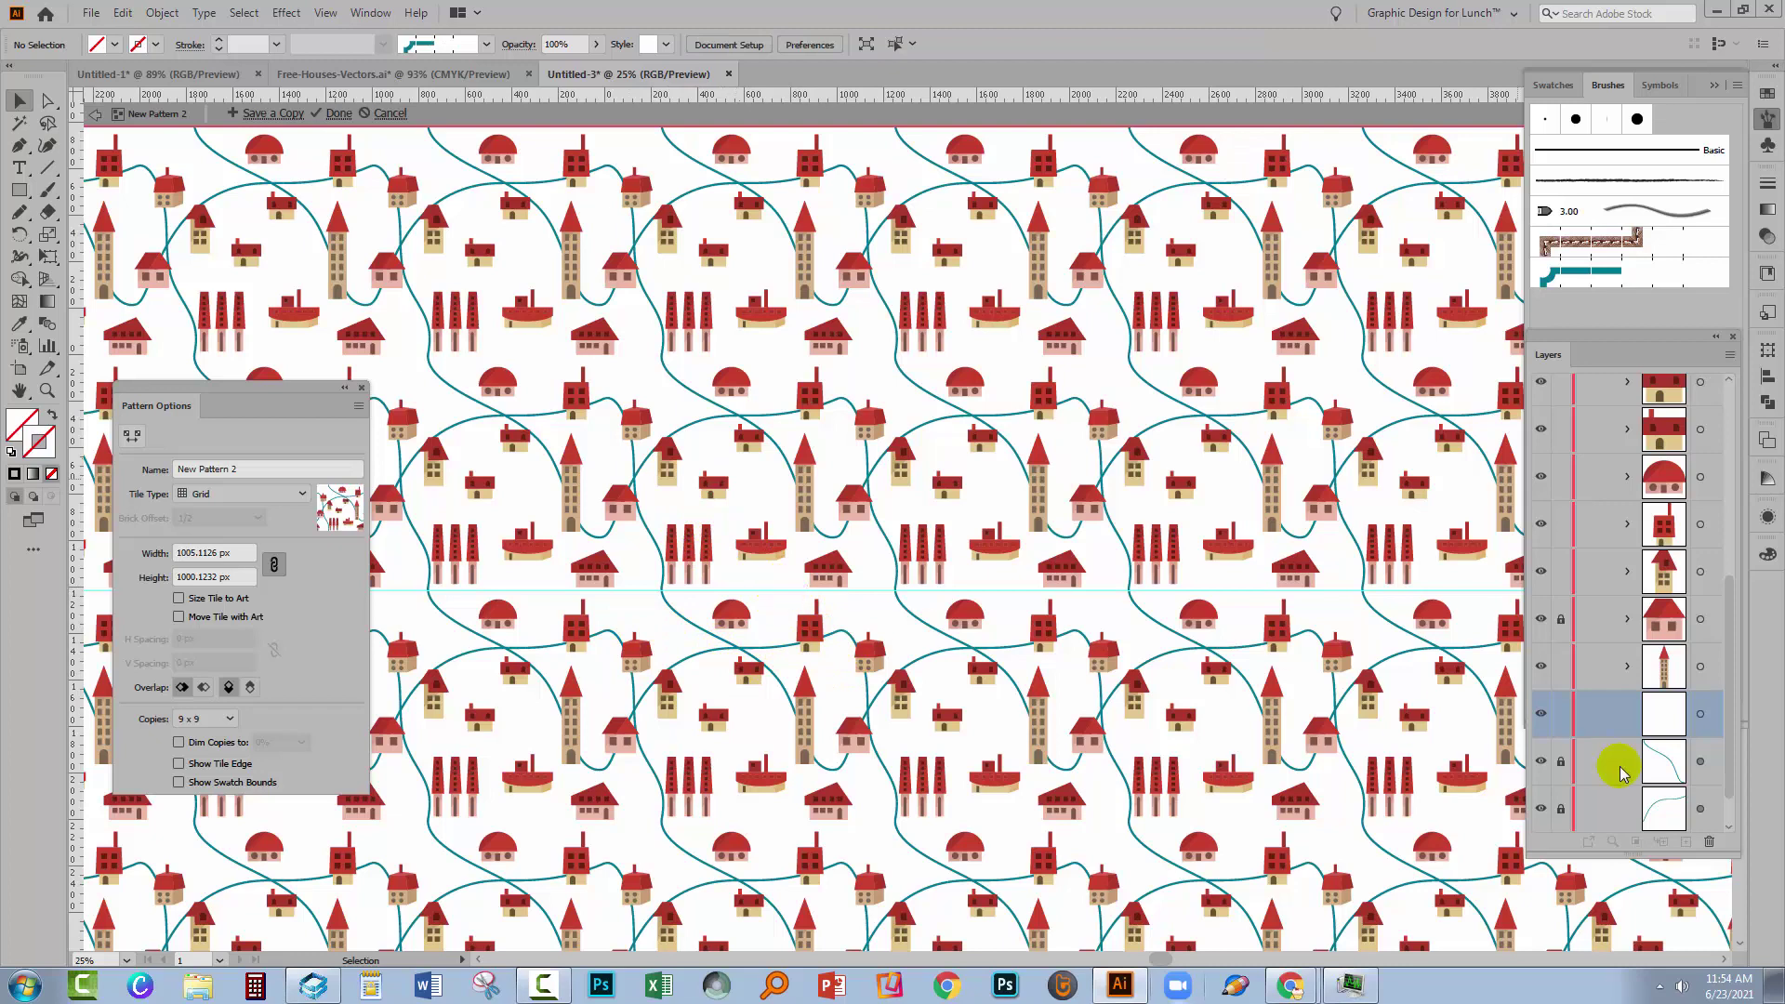
left_click(1700, 715)
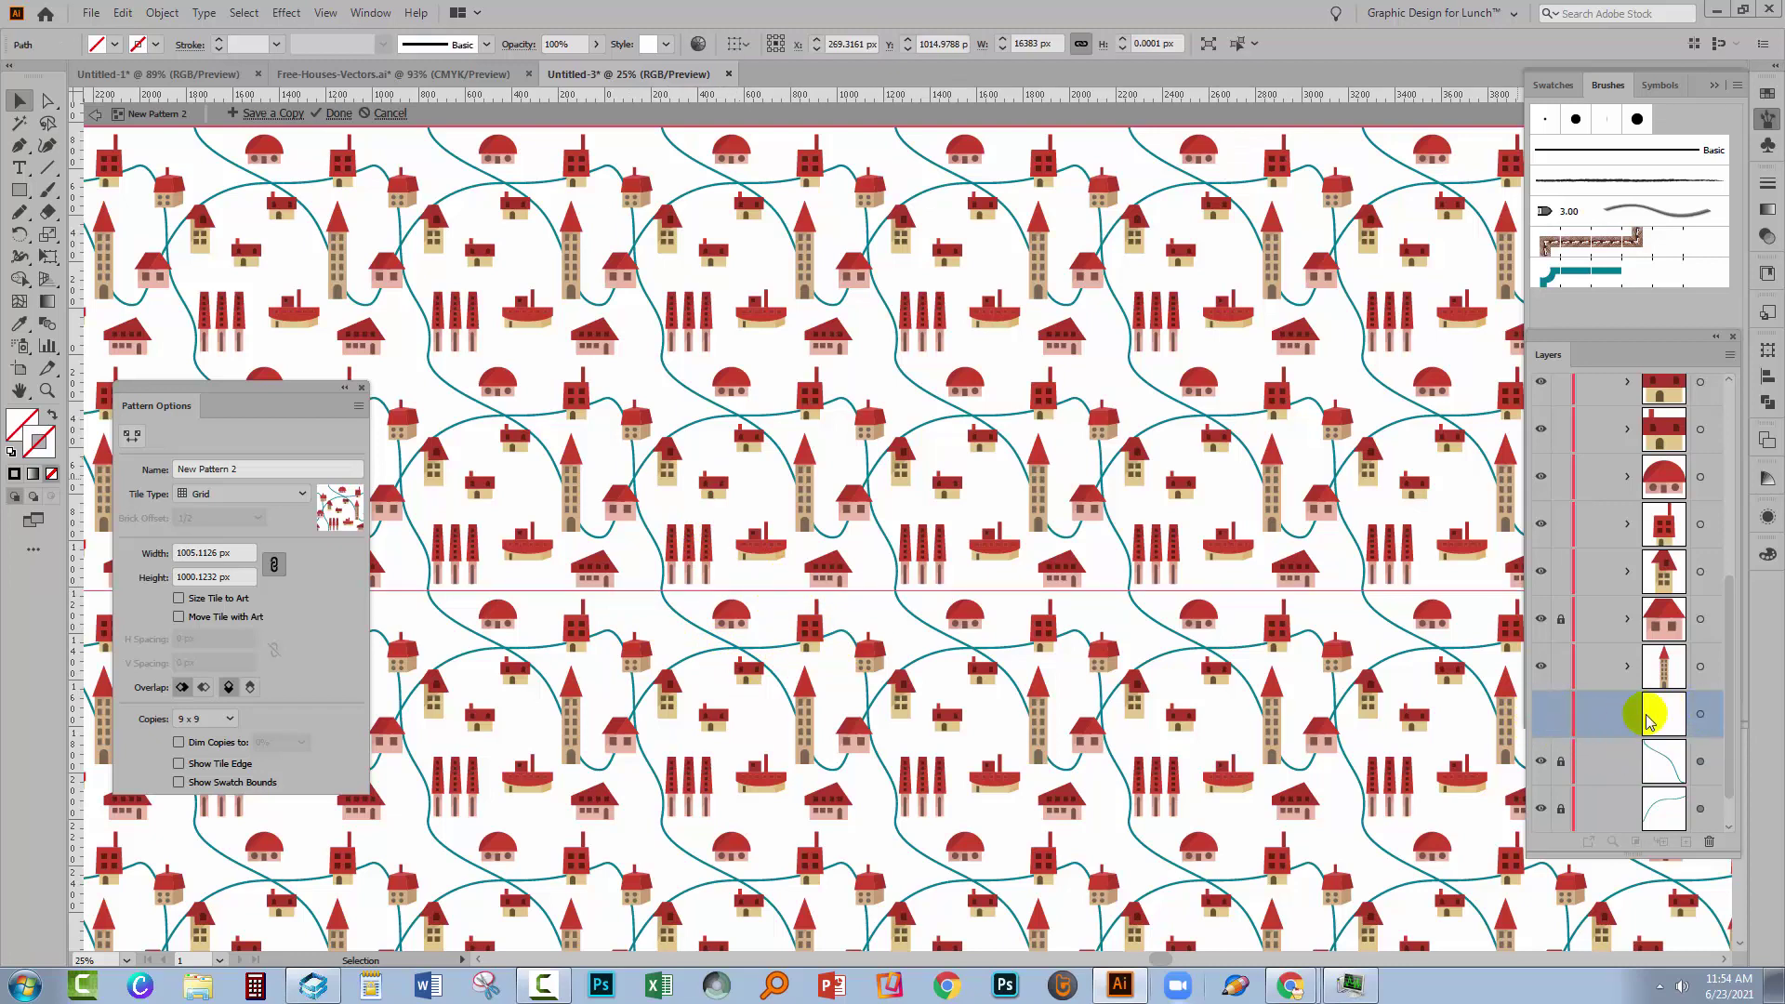
left_click(1539, 713)
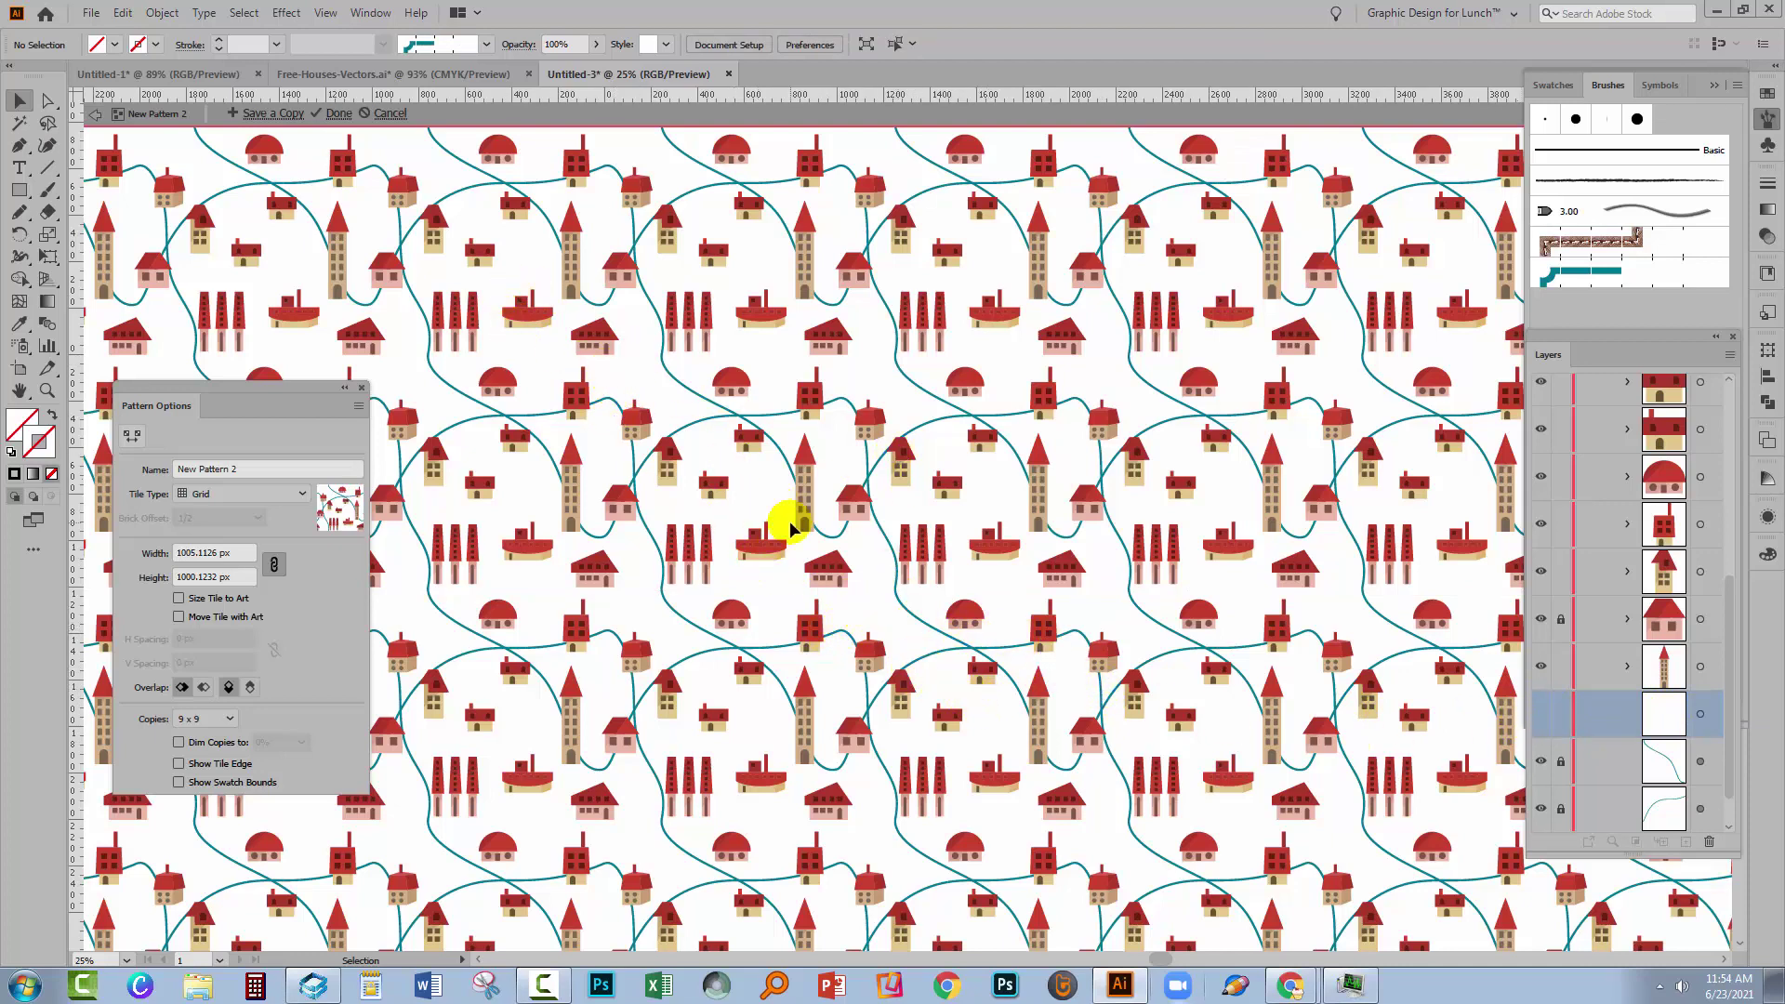
Exit pattern editing to save the houses swatch, then delete the leftover road curves and sketch
left_click(339, 115)
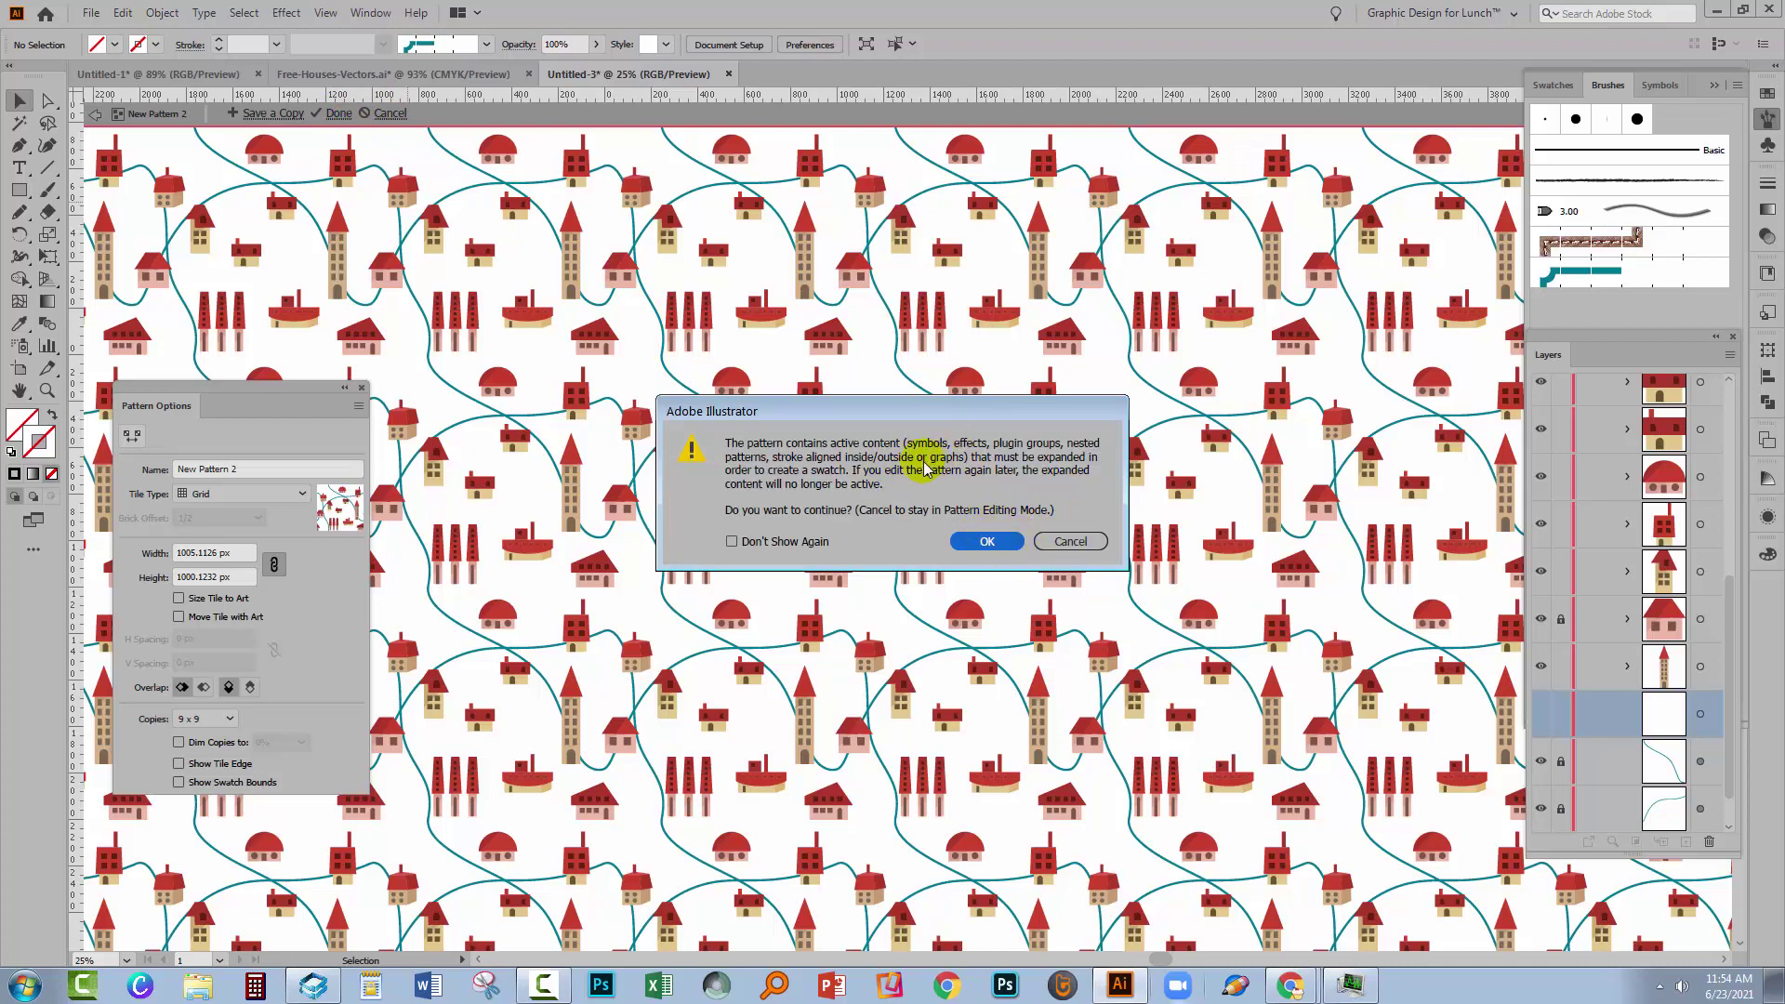
left_click(984, 545)
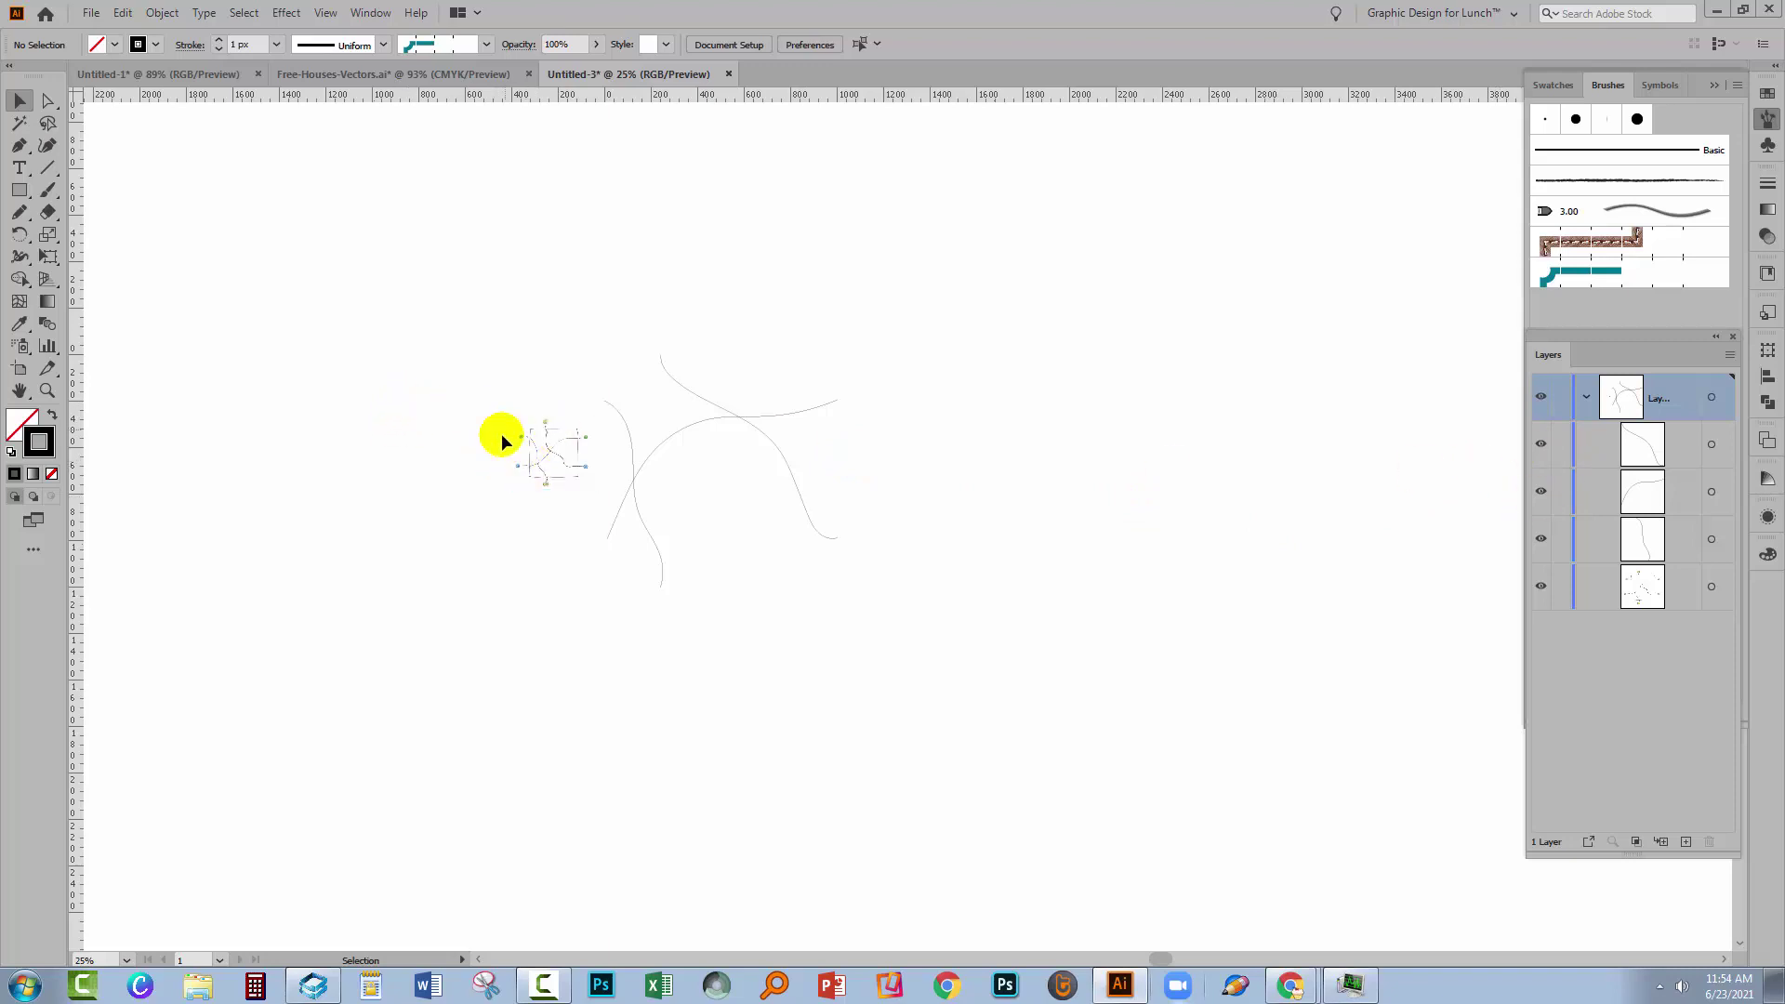
left_click_drag(422, 290, 1223, 743)
key("Delete")
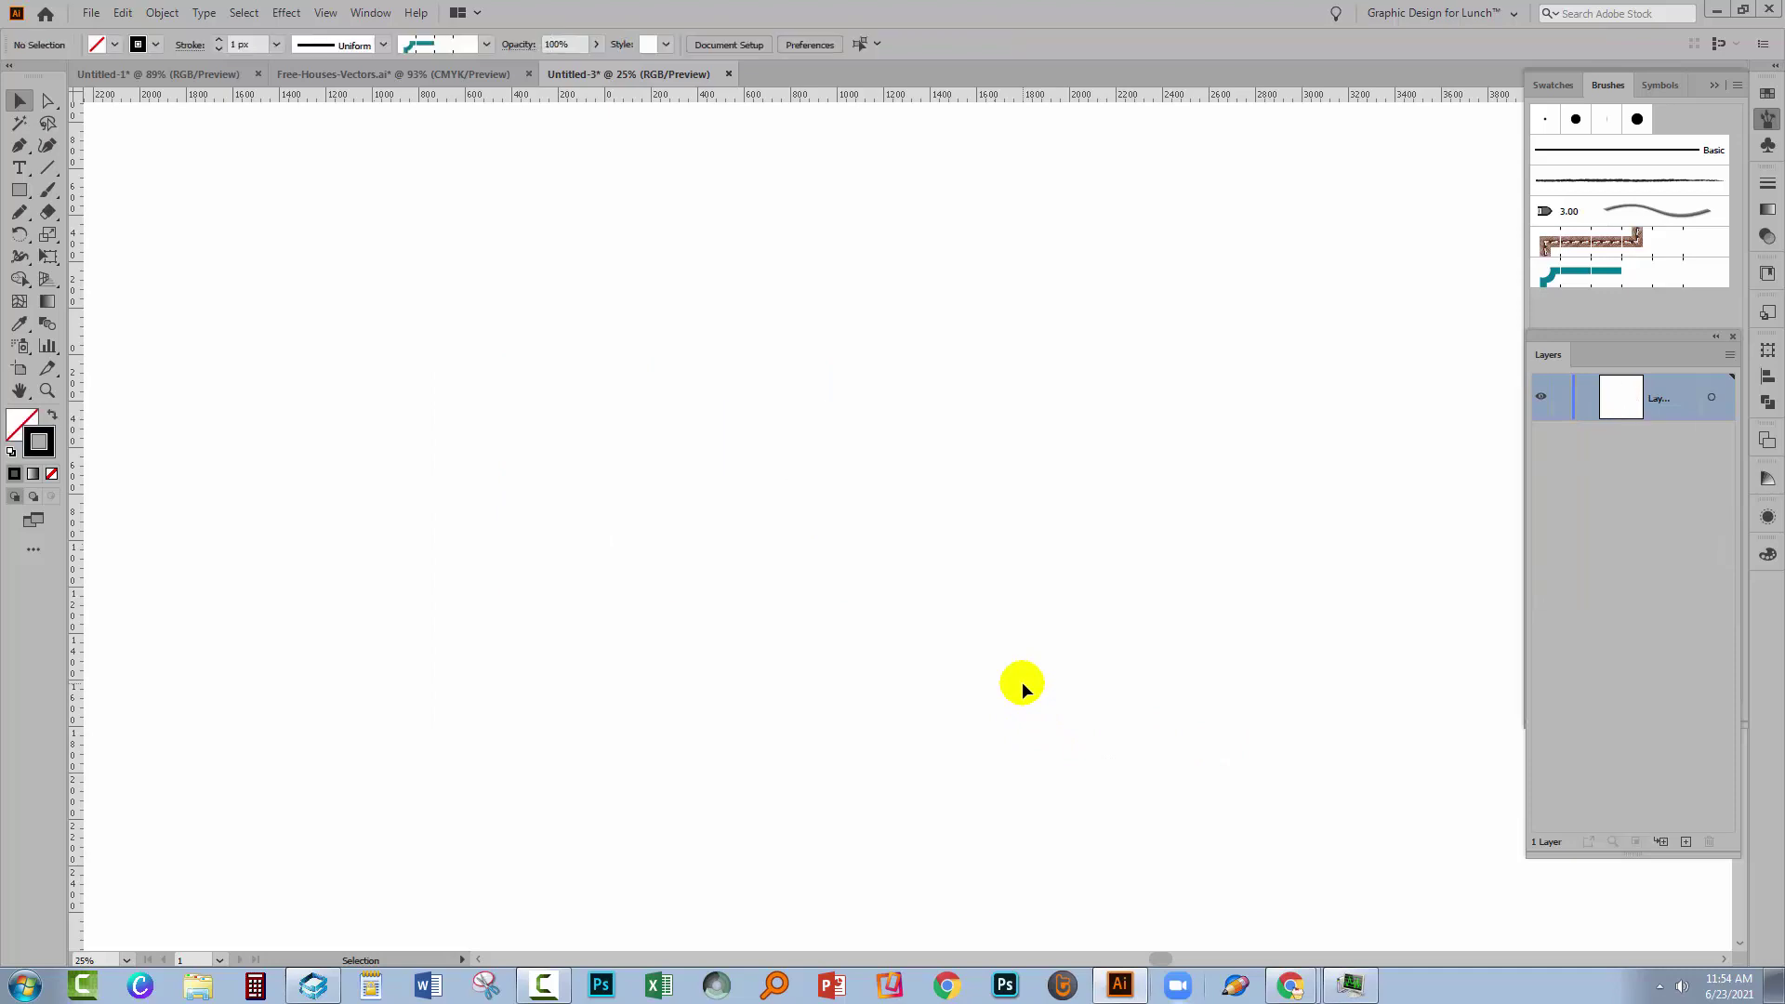
Show artboards and draw a 1000 x 1000 px black-filled, unstroked square over the artboard
left_click(325, 13)
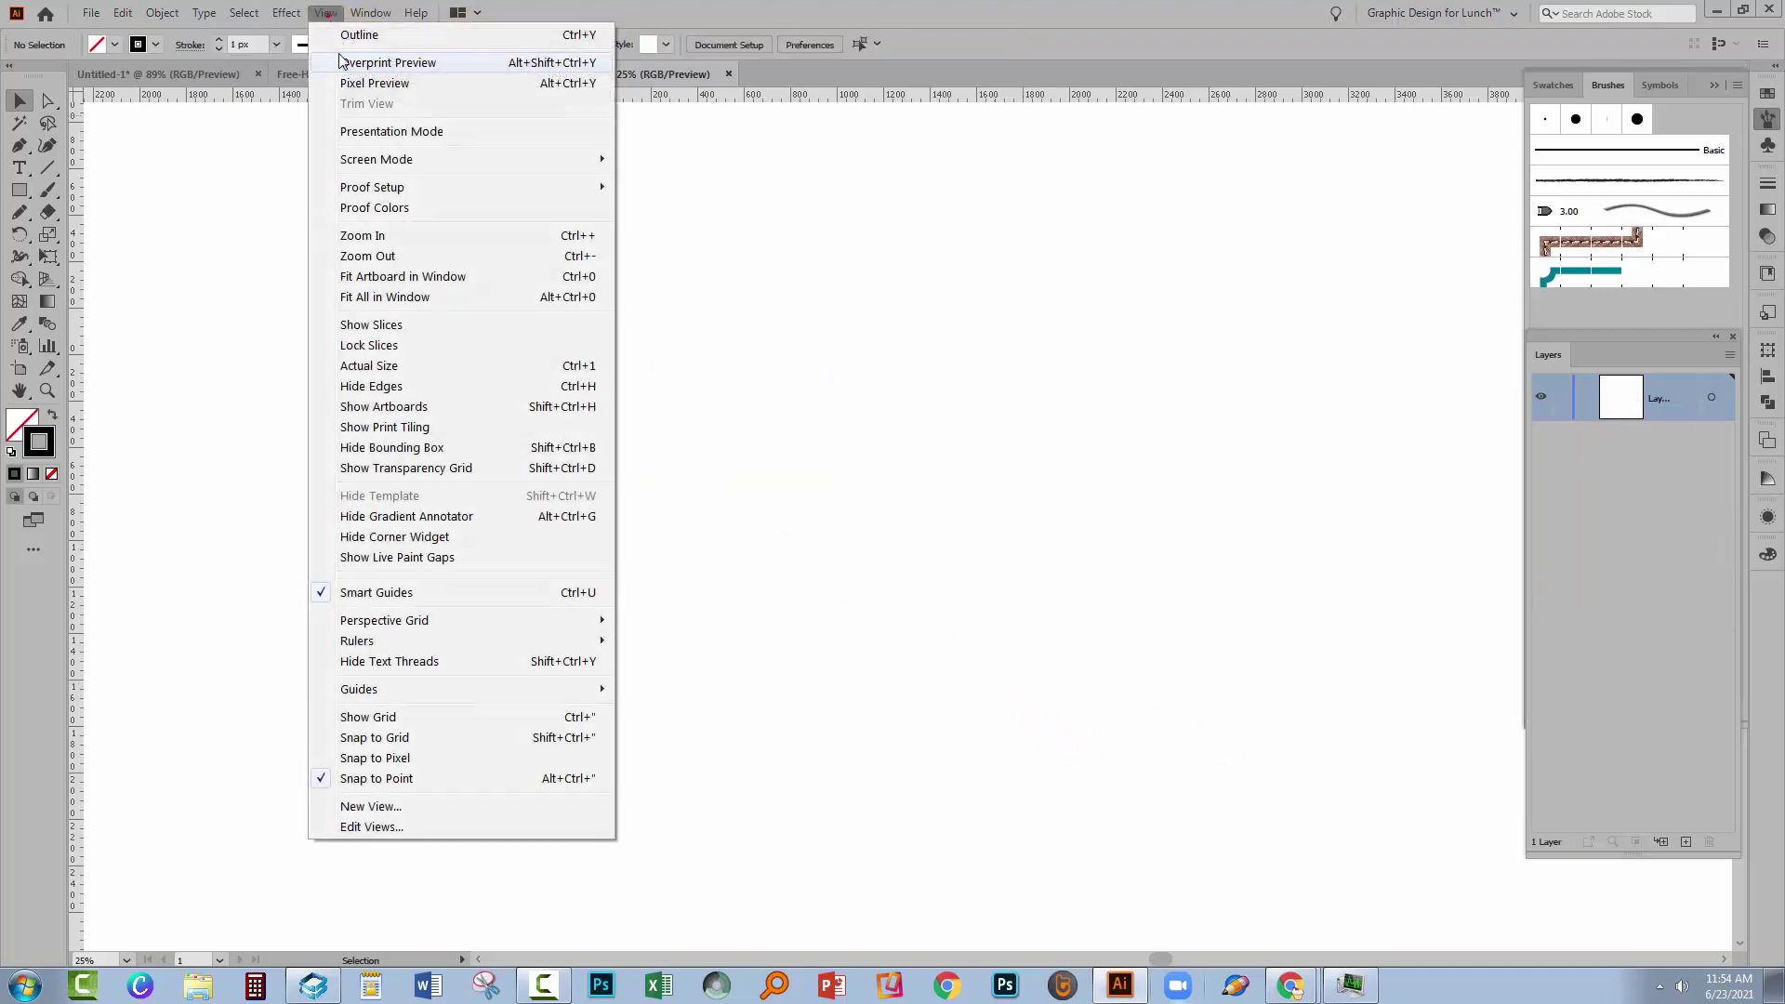
left_click(368, 409)
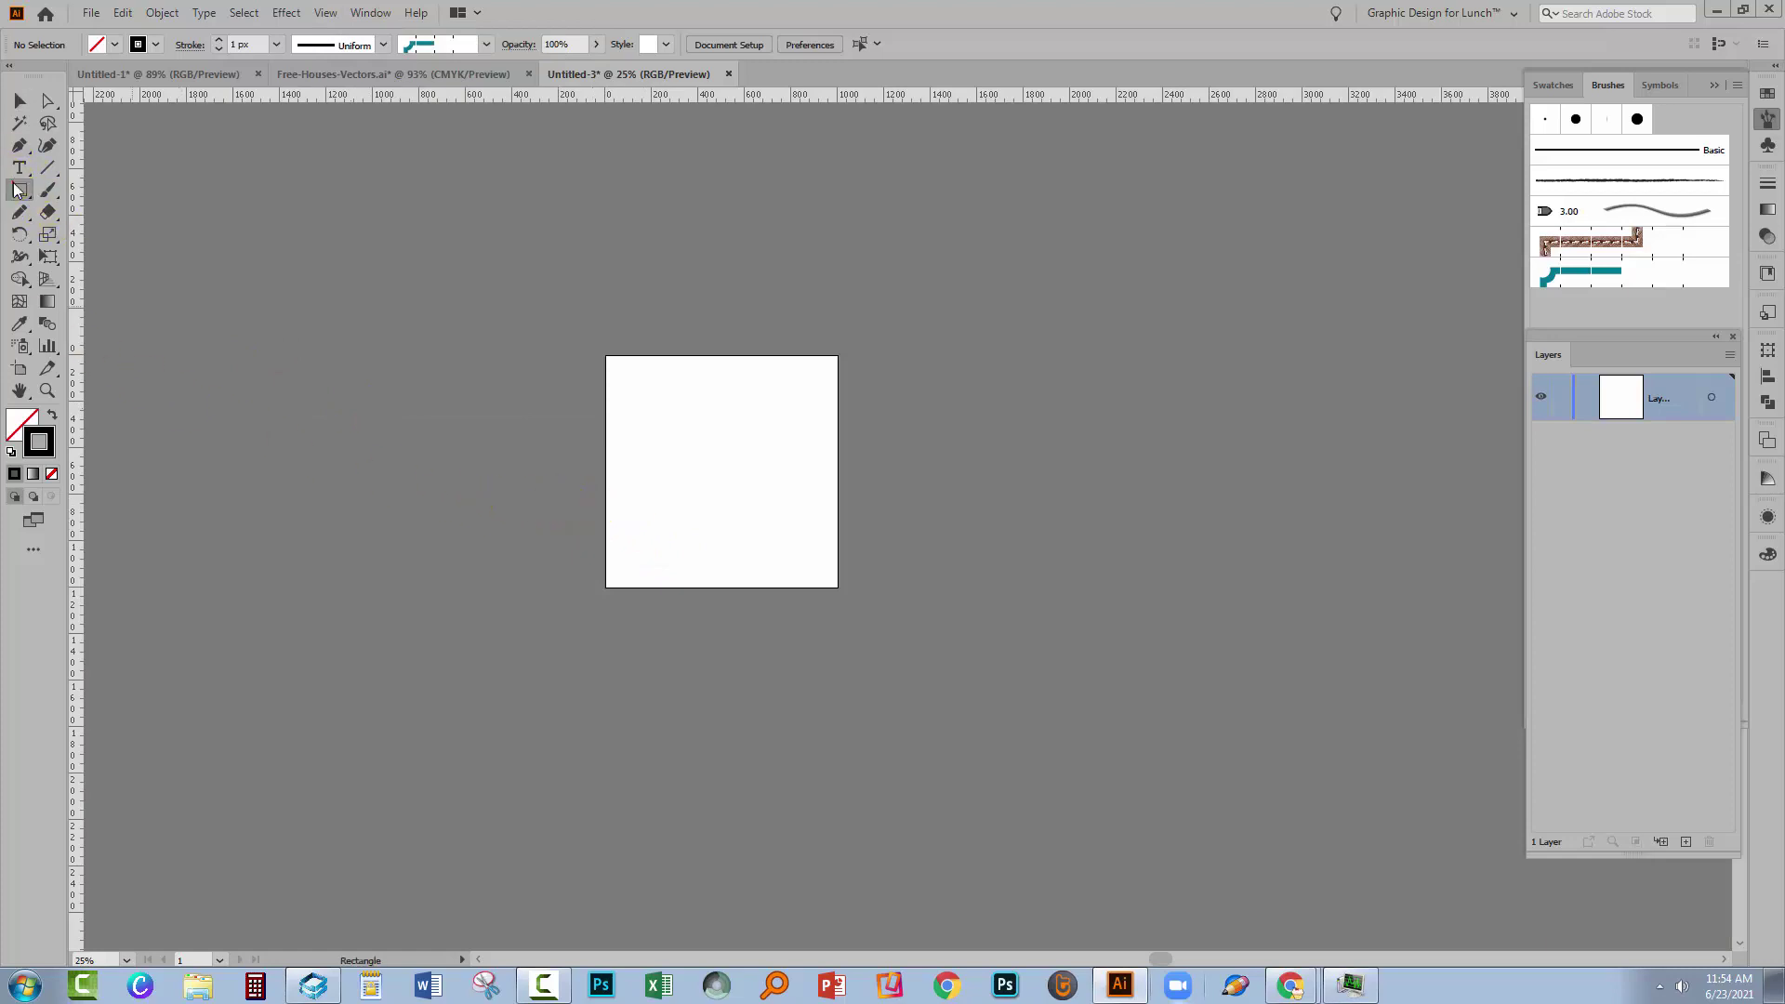
left_click(707, 450)
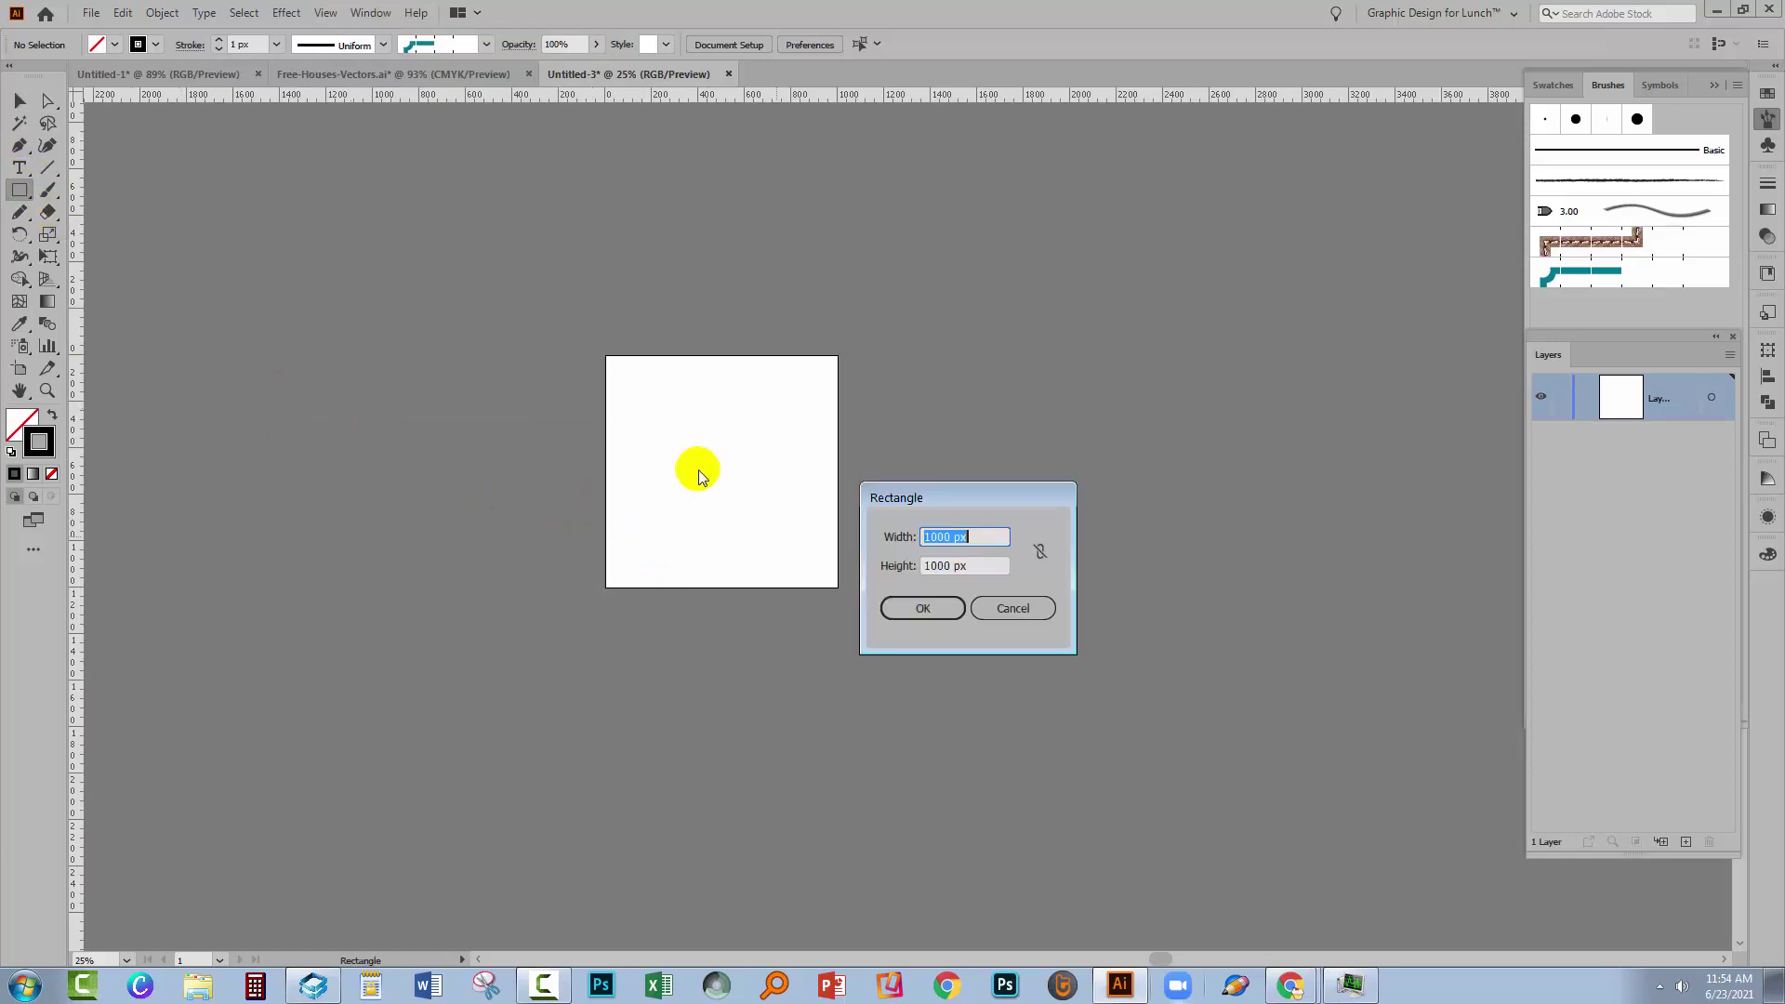
left_click(921, 614)
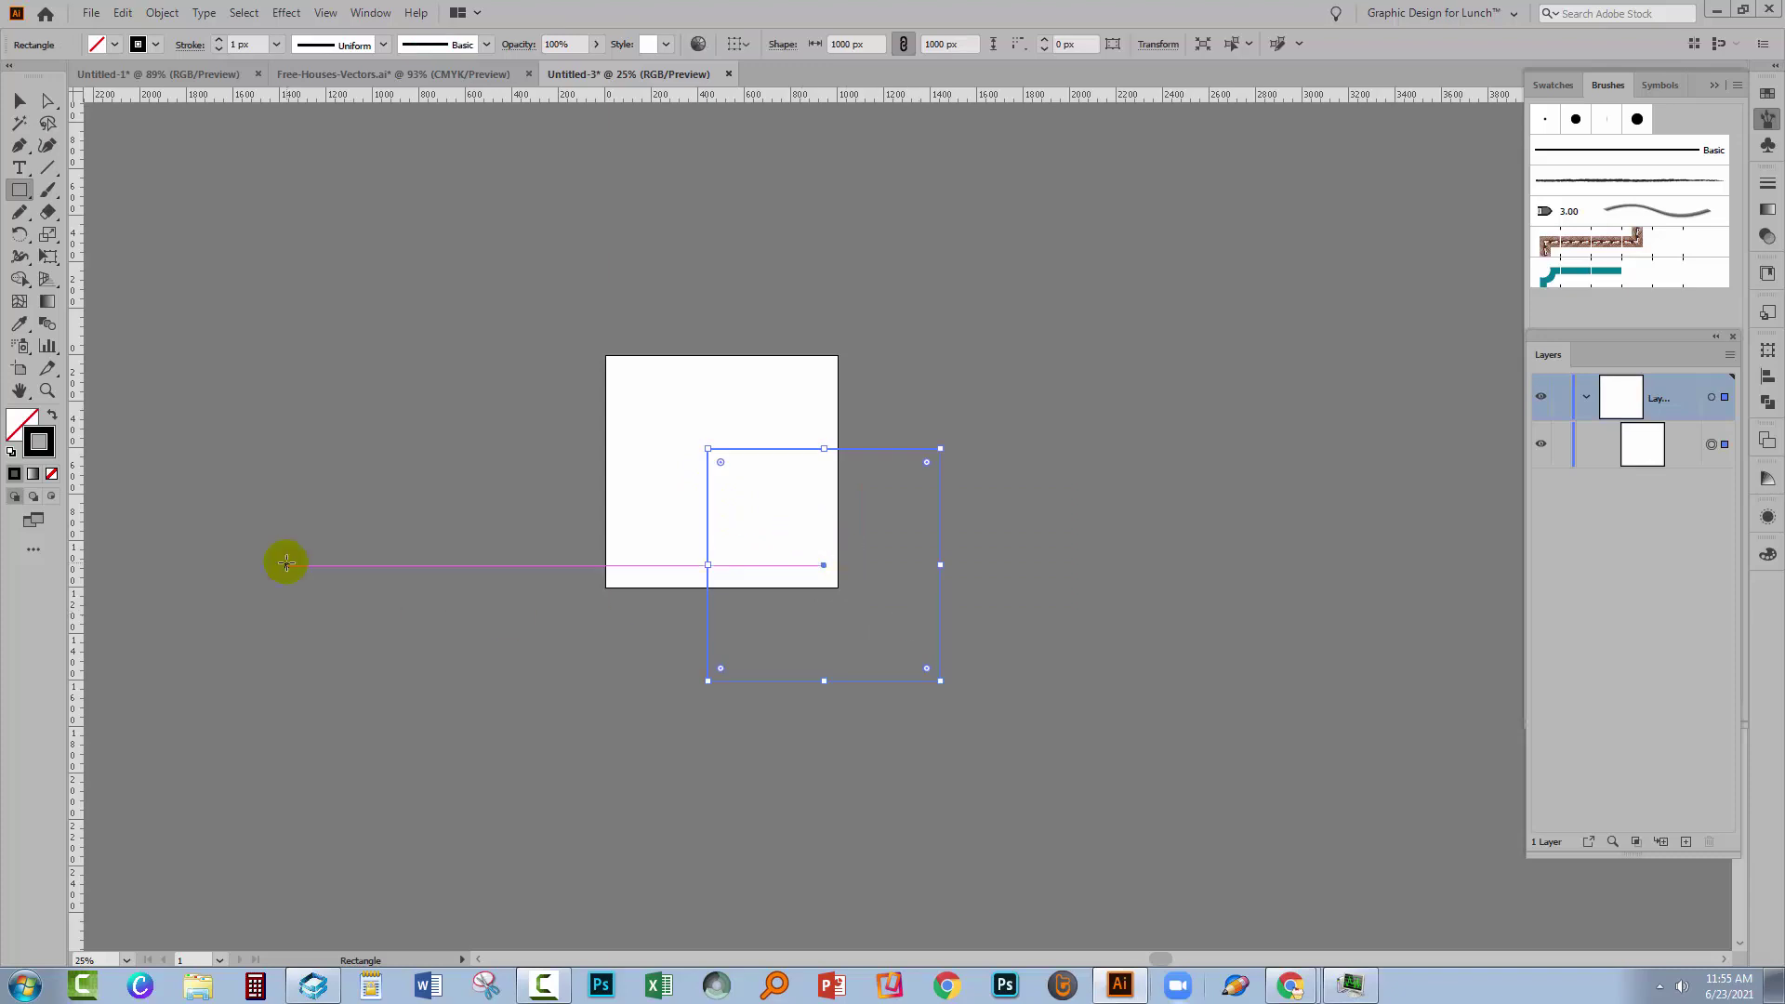
left_click(51, 421)
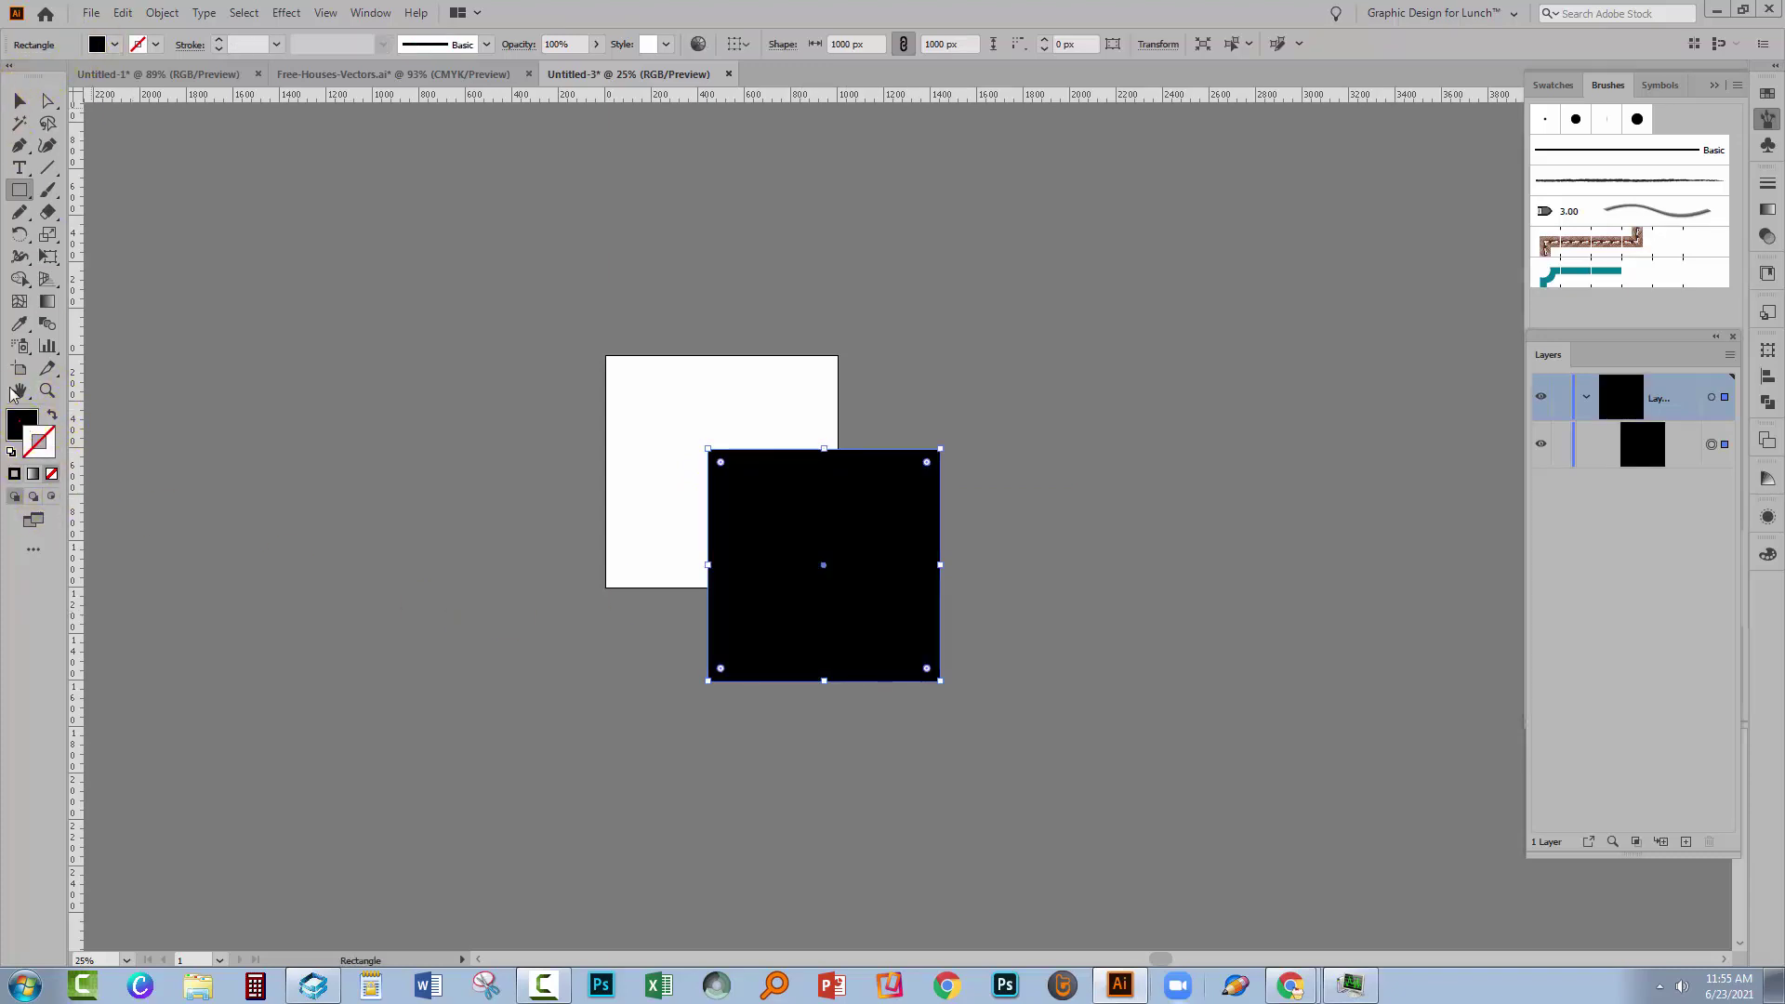
left_click(23, 426)
left_click(16, 102)
left_click_drag(782, 547, 683, 440)
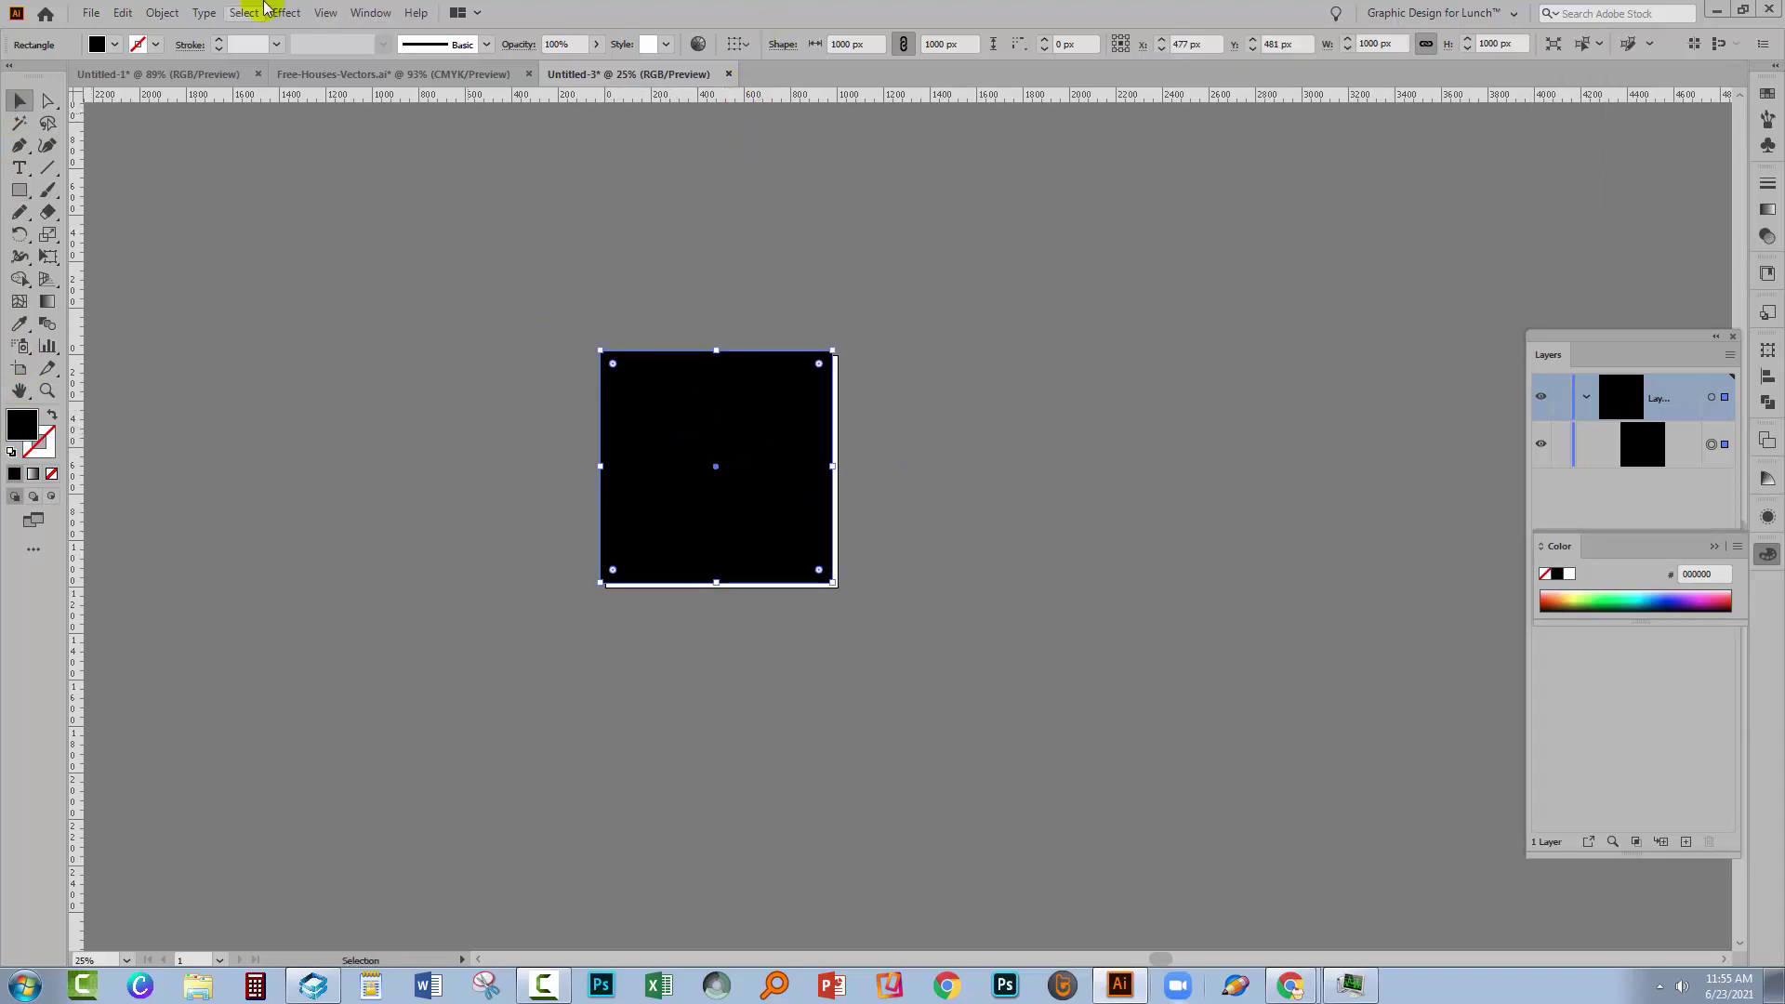
Align the square to the artboard with horizontal centre and vertical top alignment
left_click(372, 13)
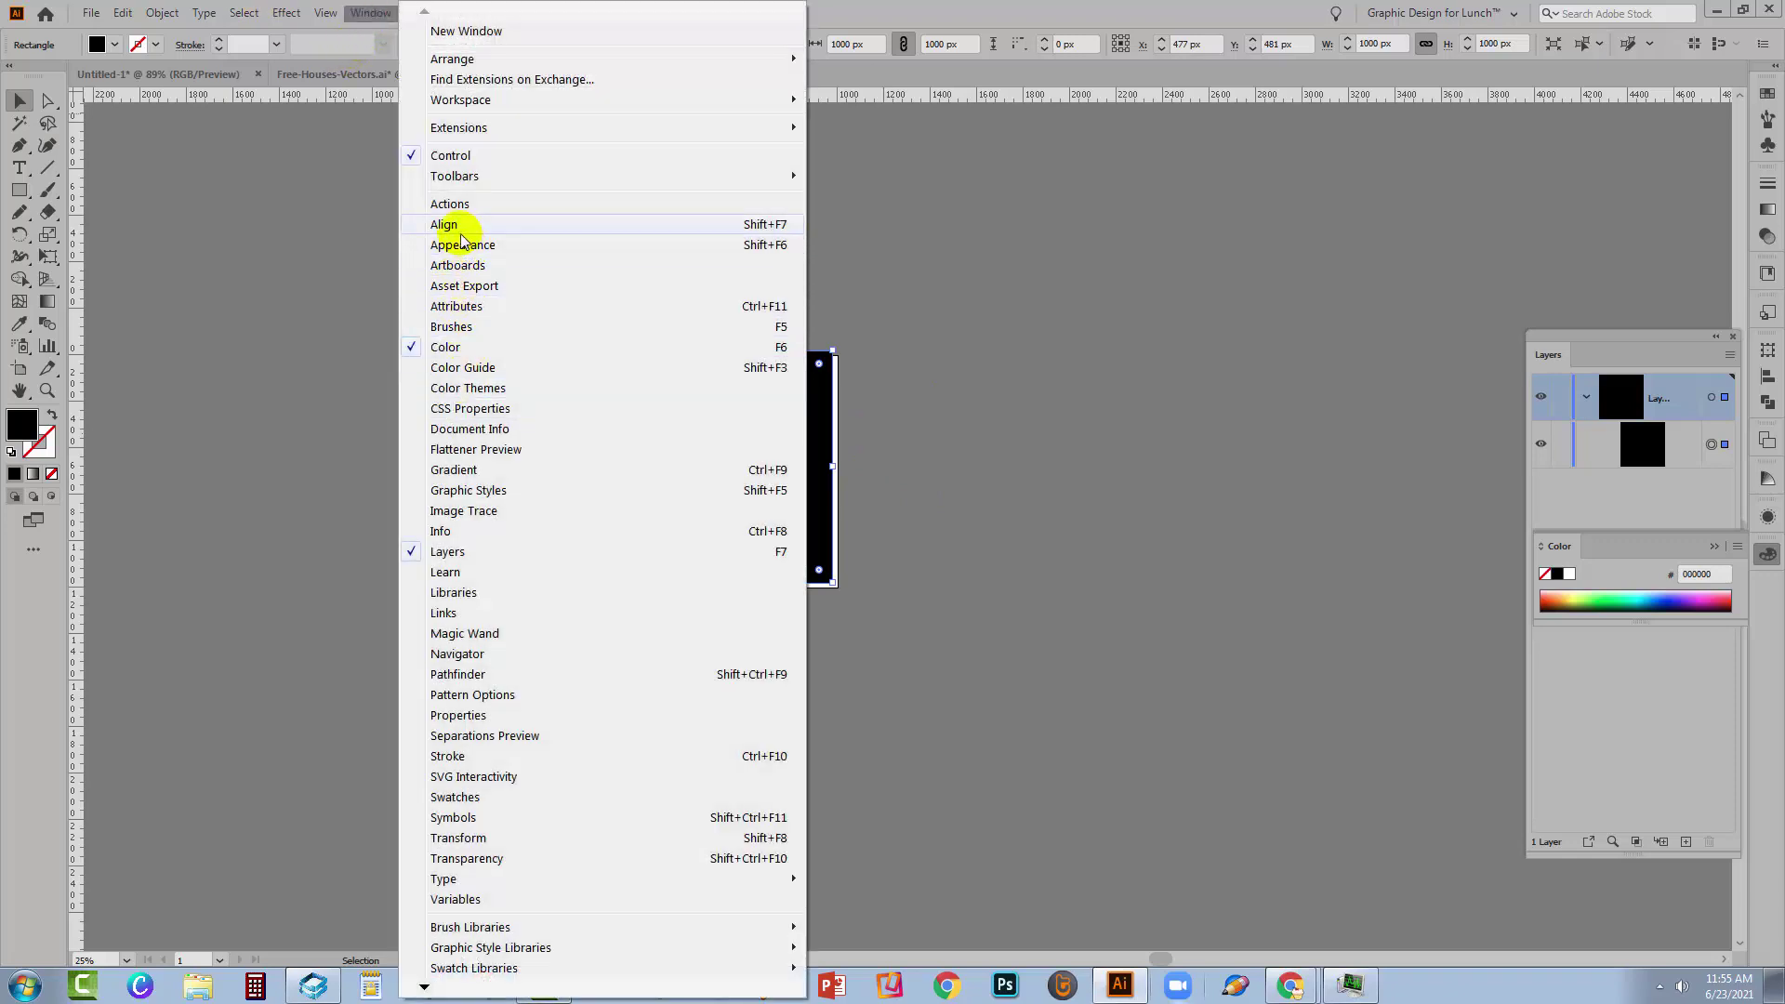
left_click(462, 224)
left_click(1726, 502)
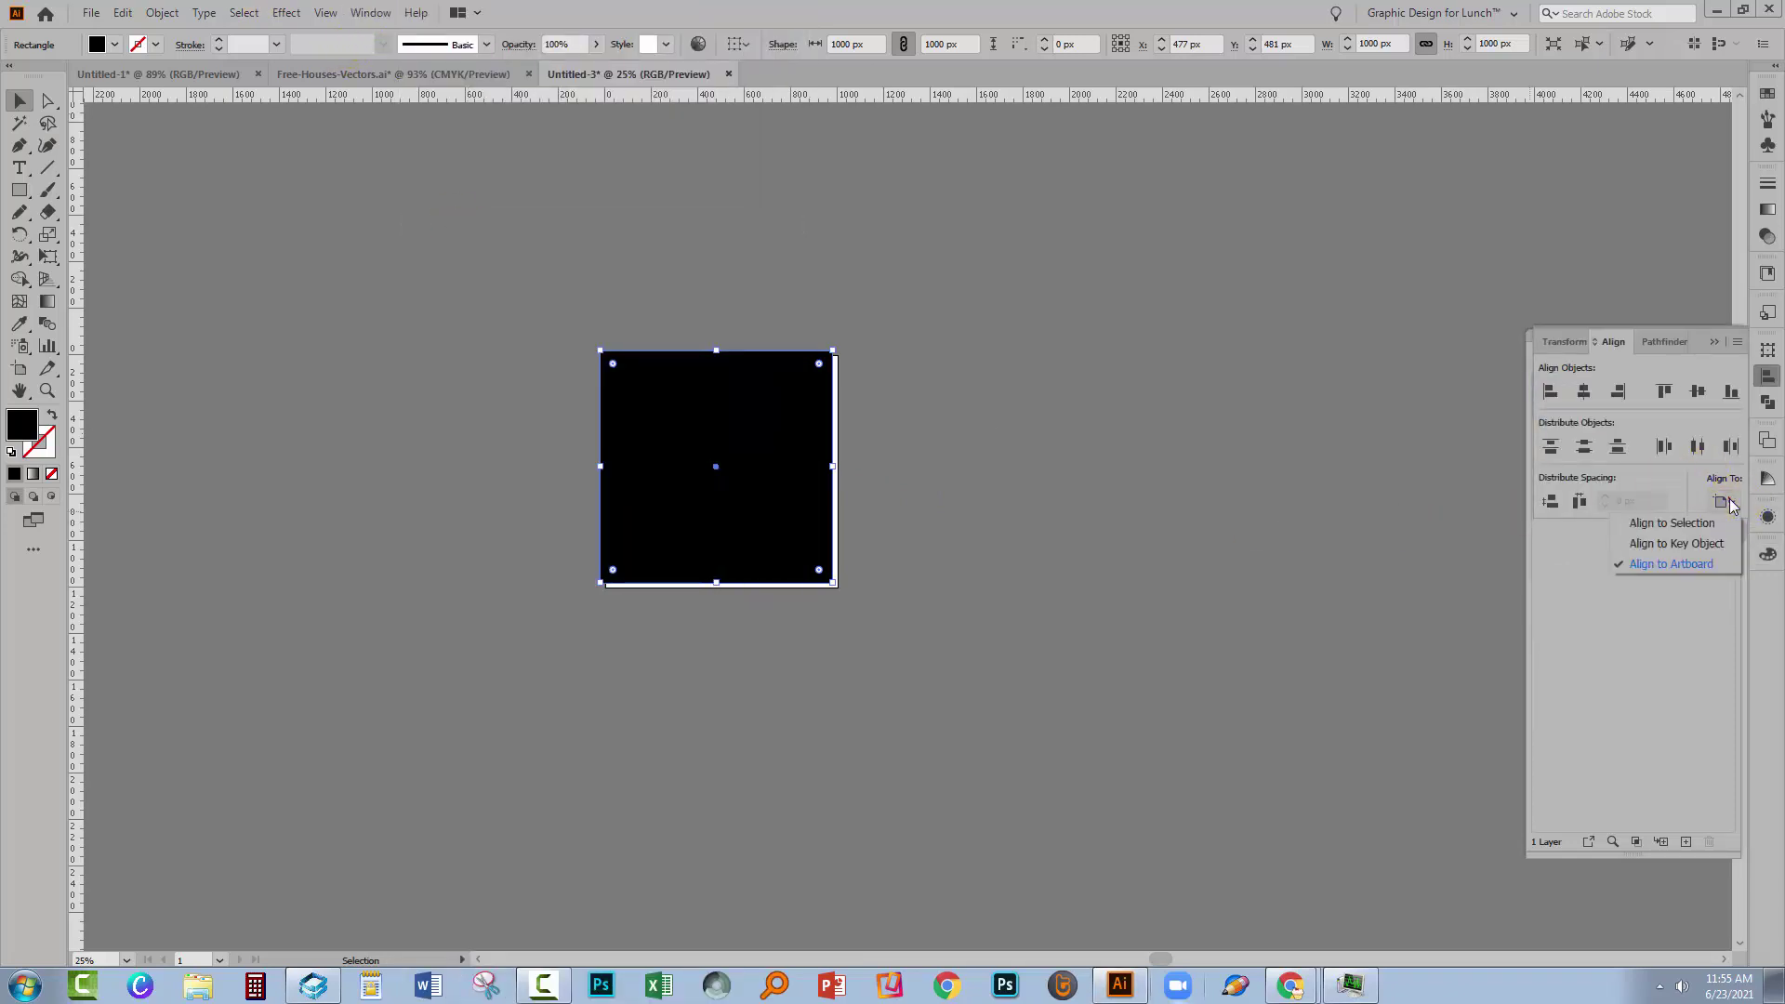
left_click(1670, 564)
left_click(1584, 392)
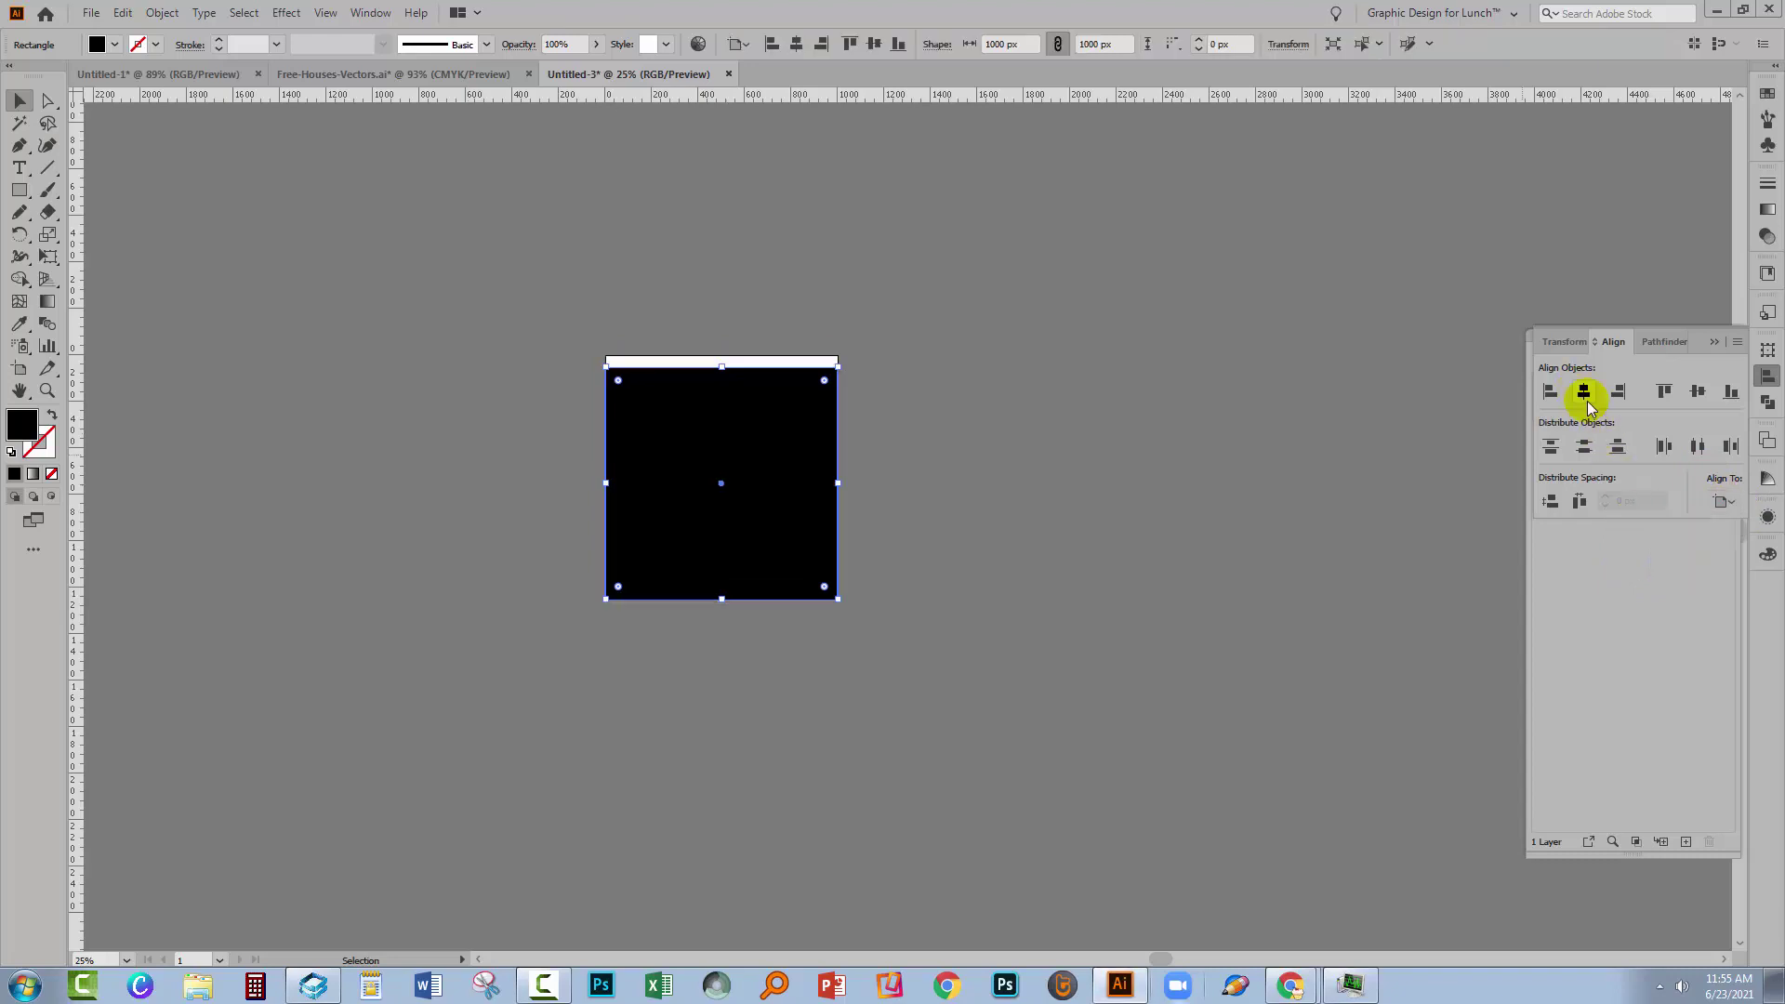
left_click(1664, 396)
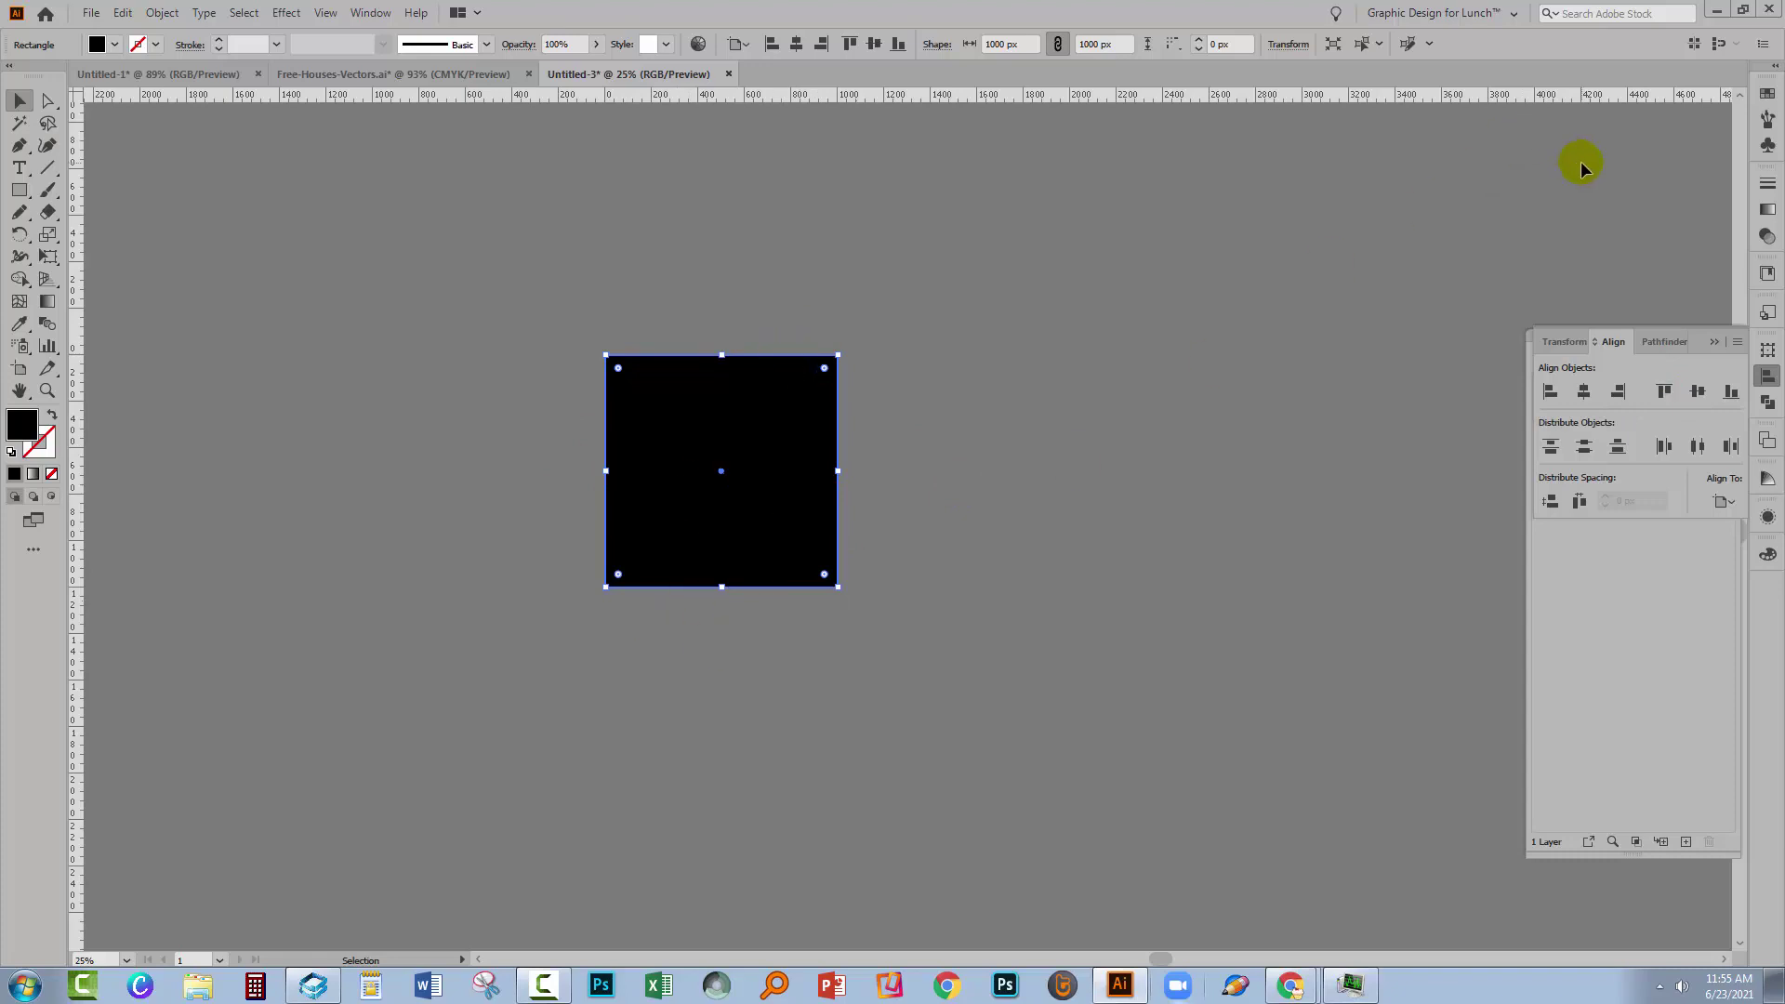
Fill the square with the houses pattern swatch and fit the artboard in the window
left_click(1766, 96)
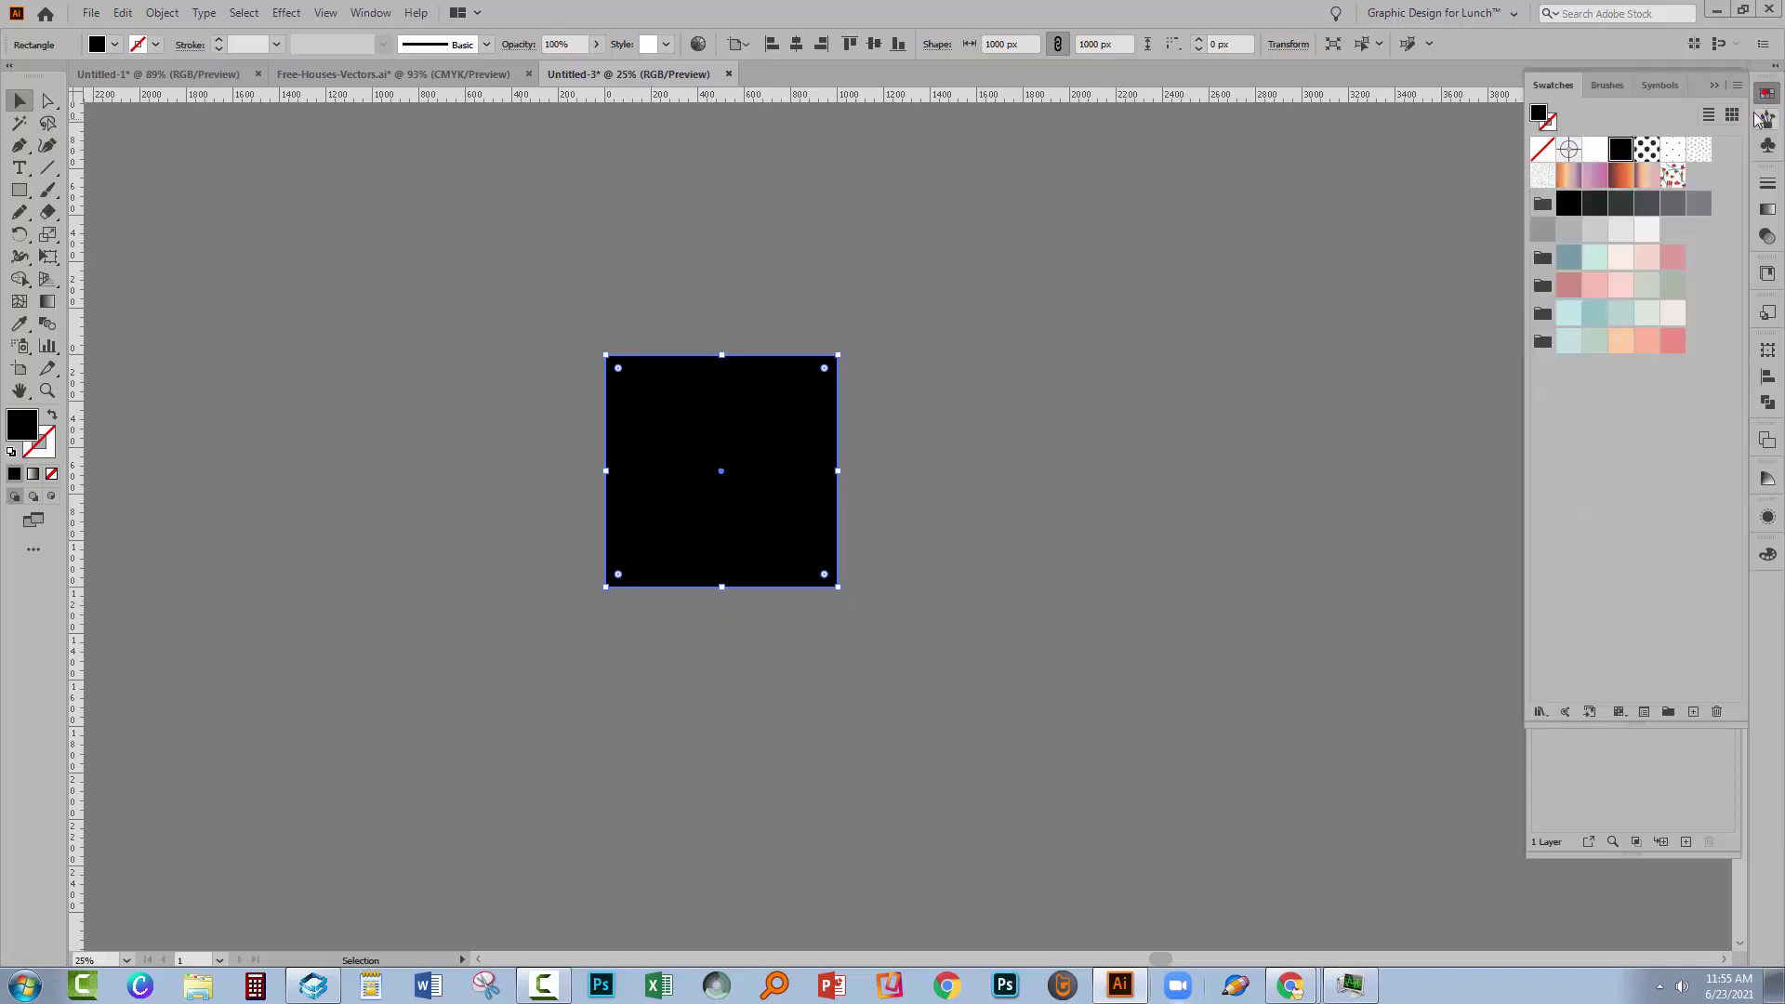
left_click(1673, 176)
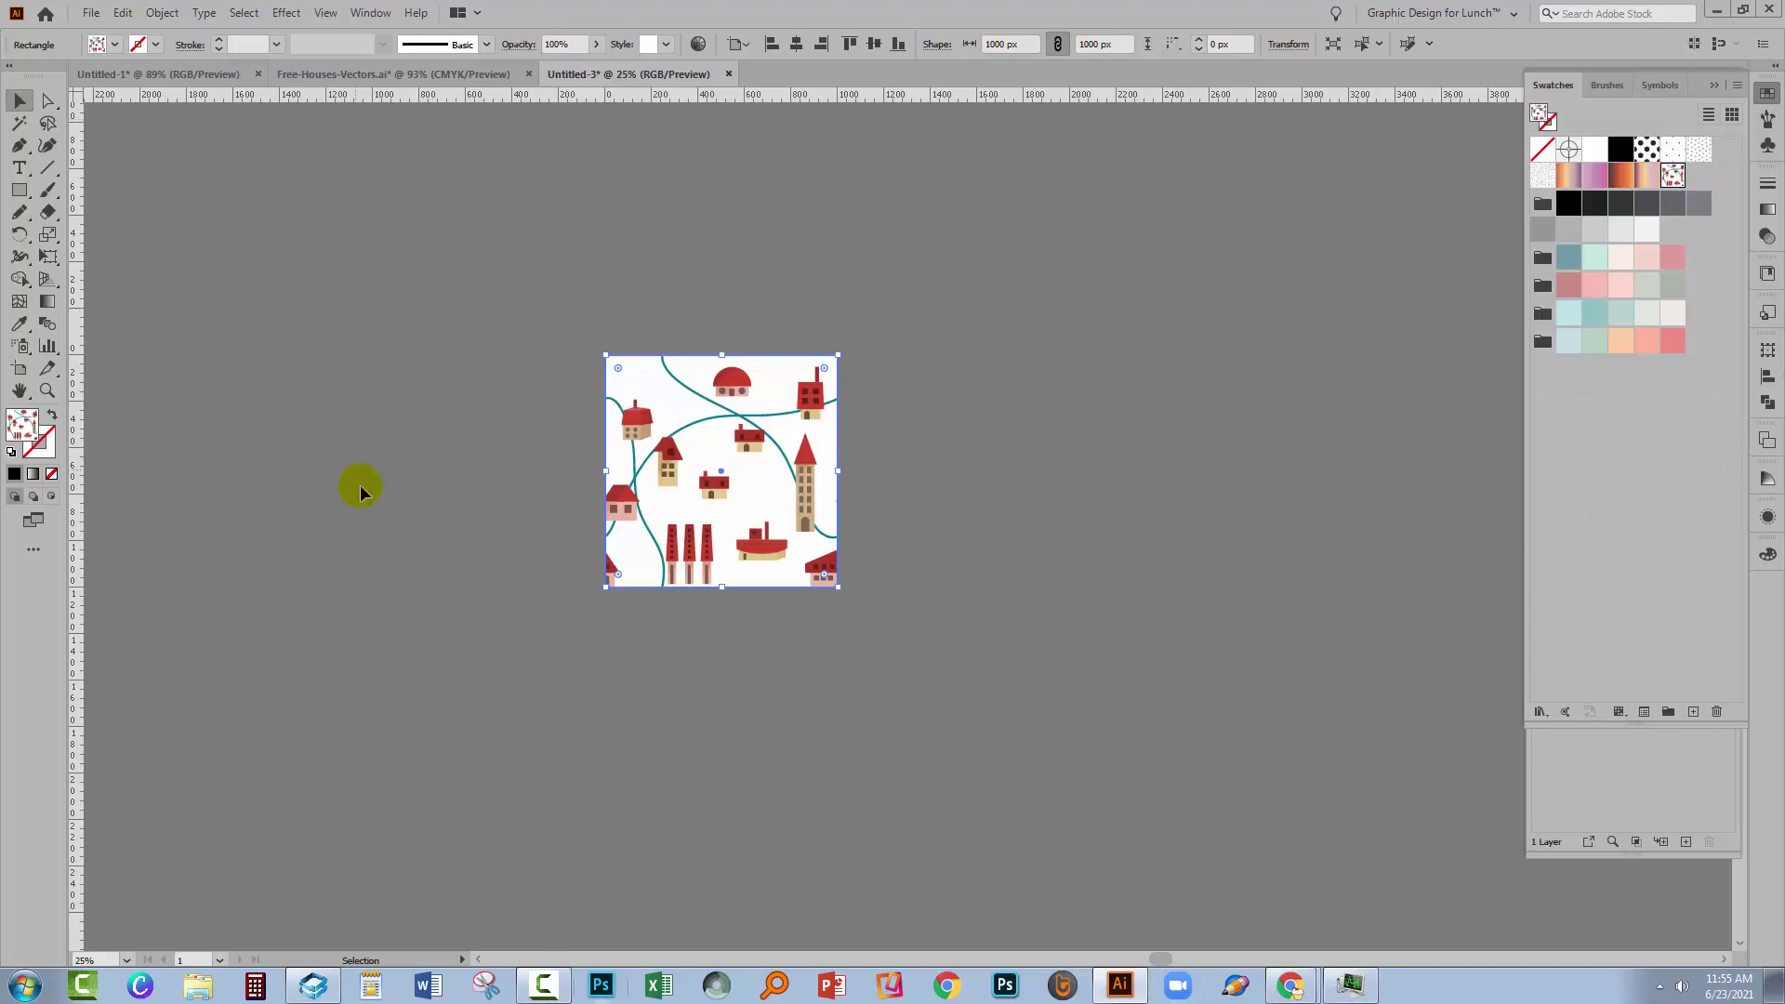
key("a")
key("ctrl+0")
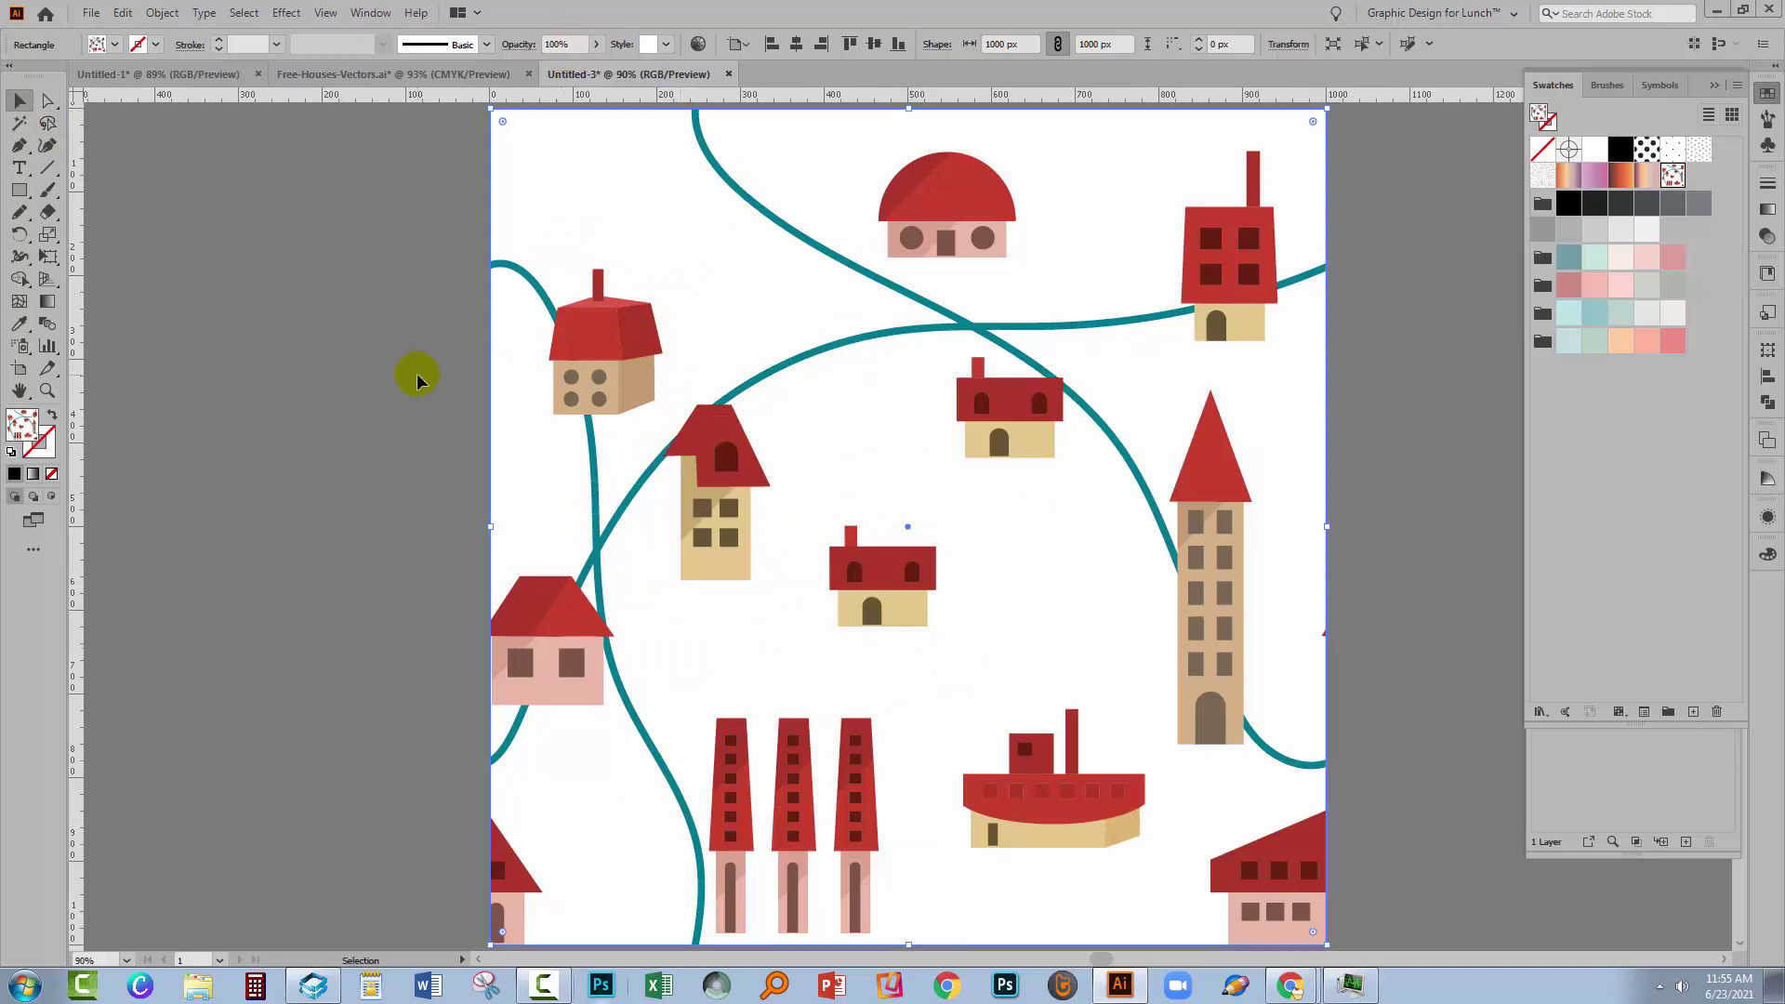
Scale only the pattern to 35% uniform, with Transform Objects off and Transform Patterns on
left_click(170, 13)
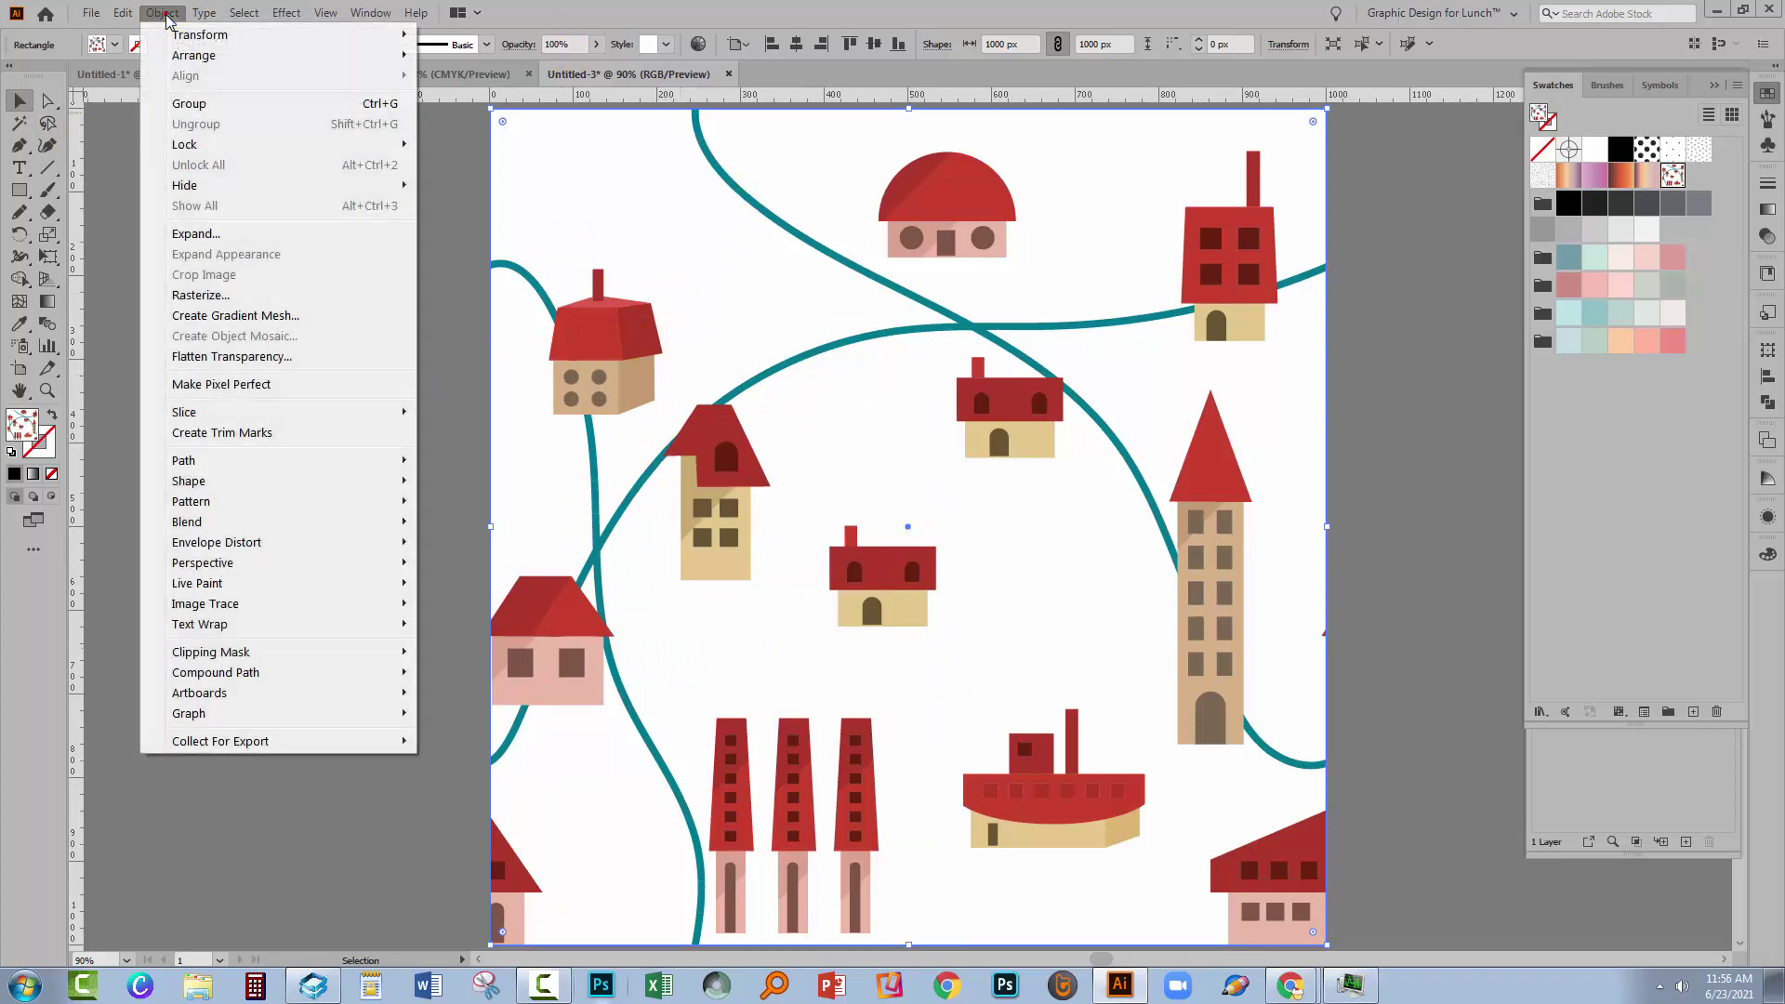
mouse_move(200, 35)
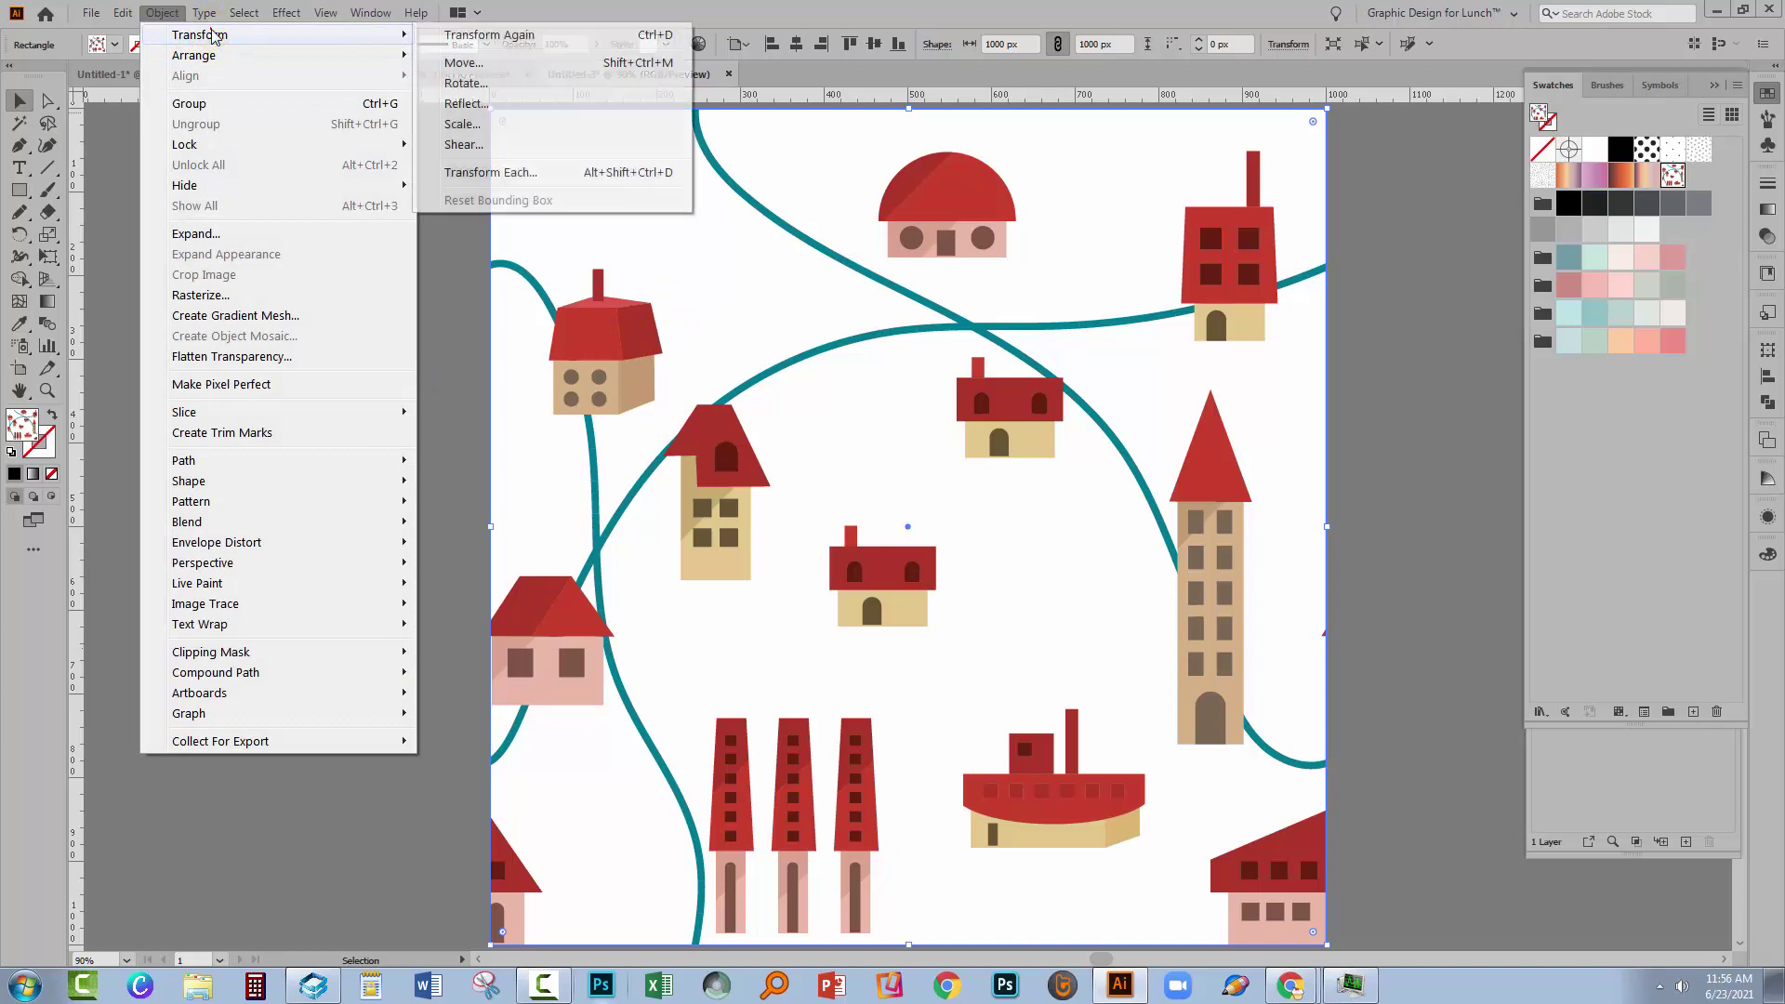
left_click(455, 122)
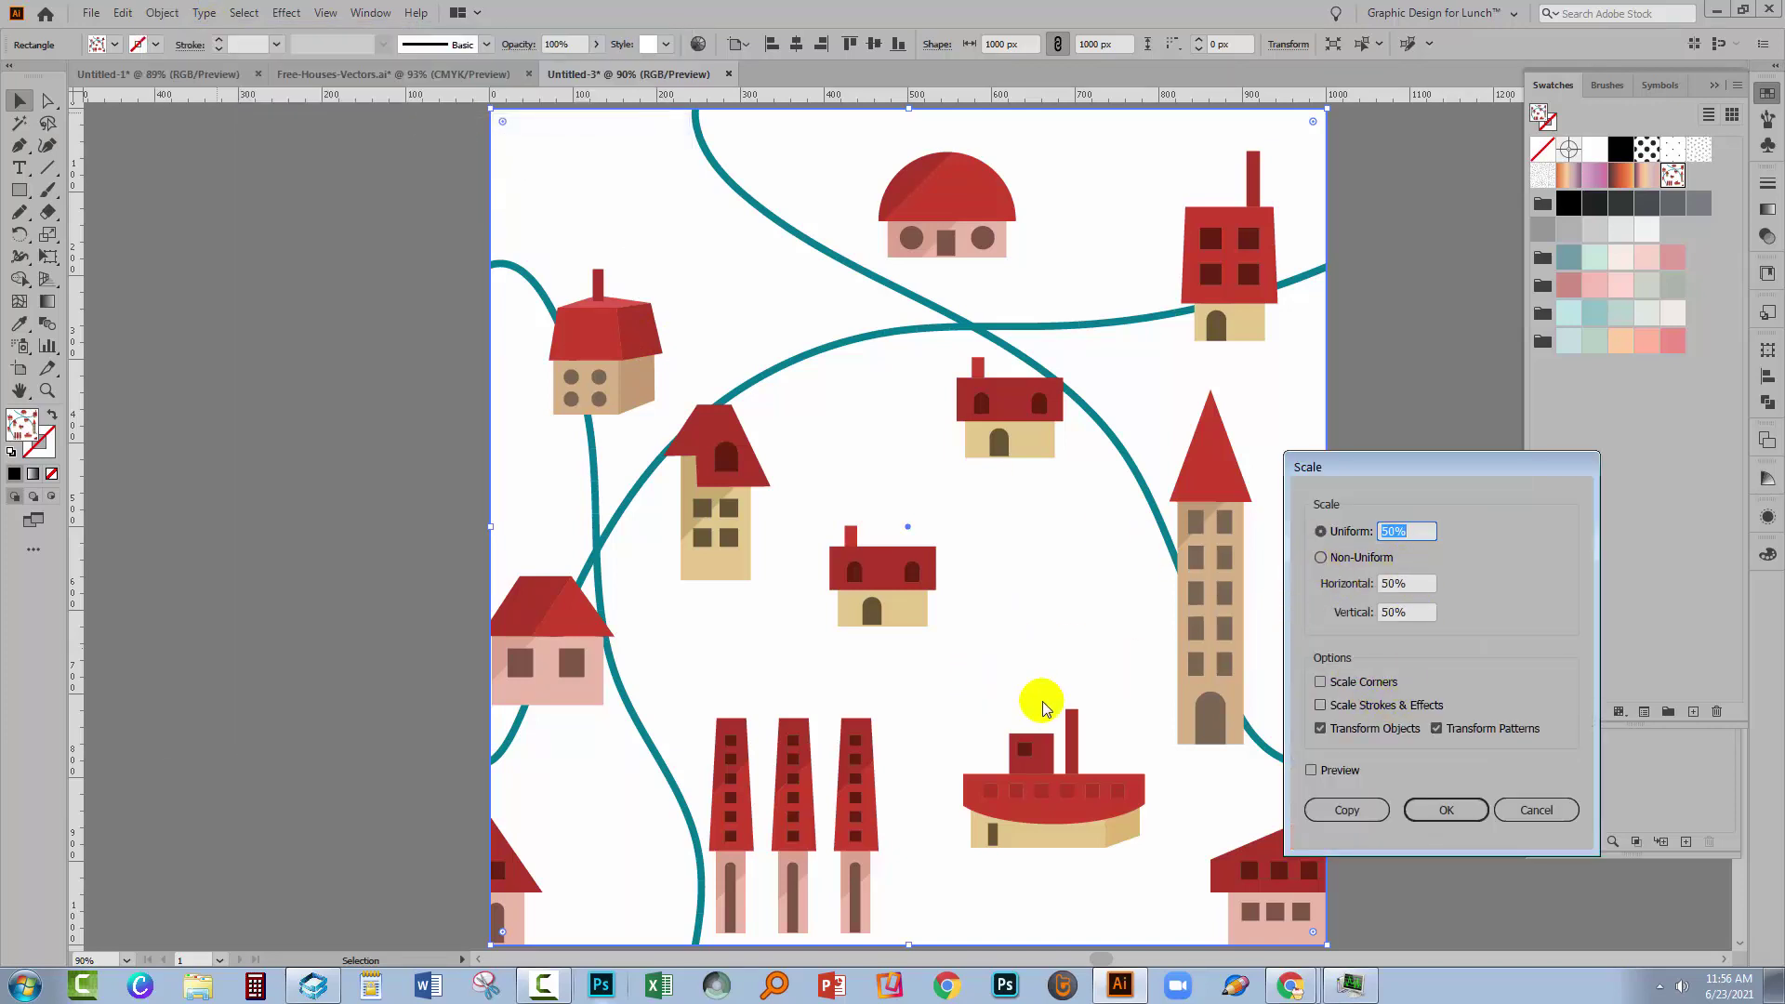
left_click(1320, 729)
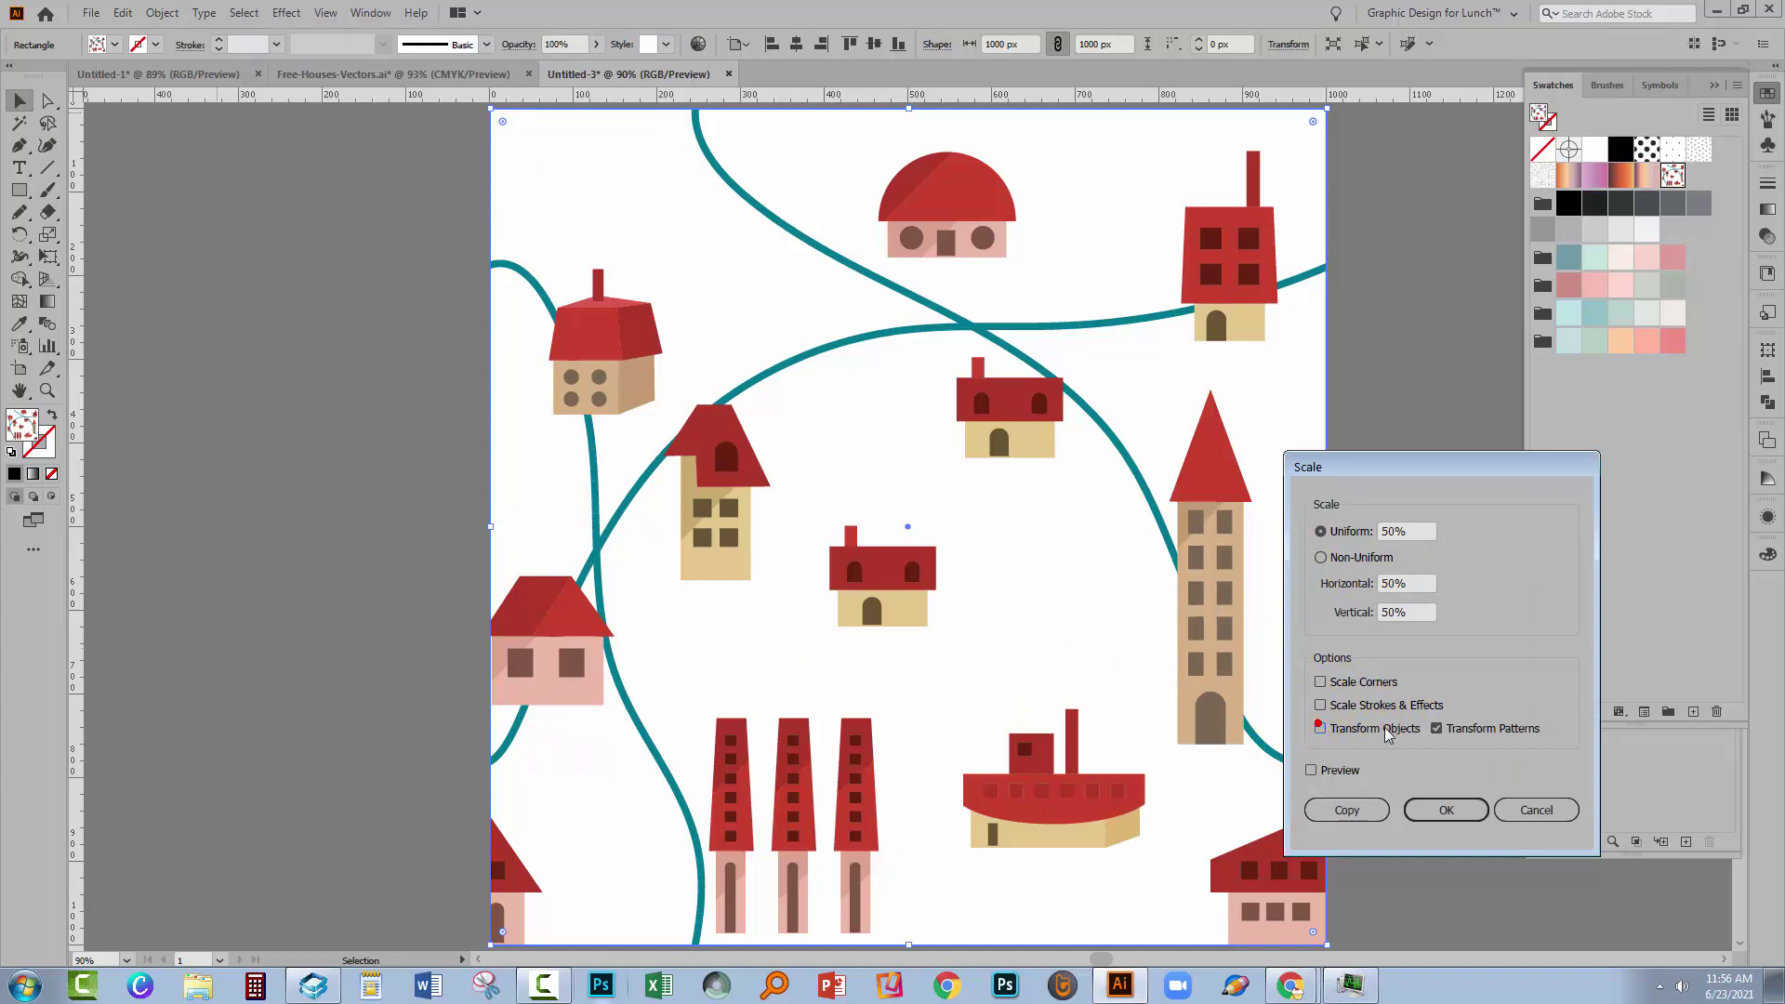
left_click(1311, 770)
left_click(1436, 728)
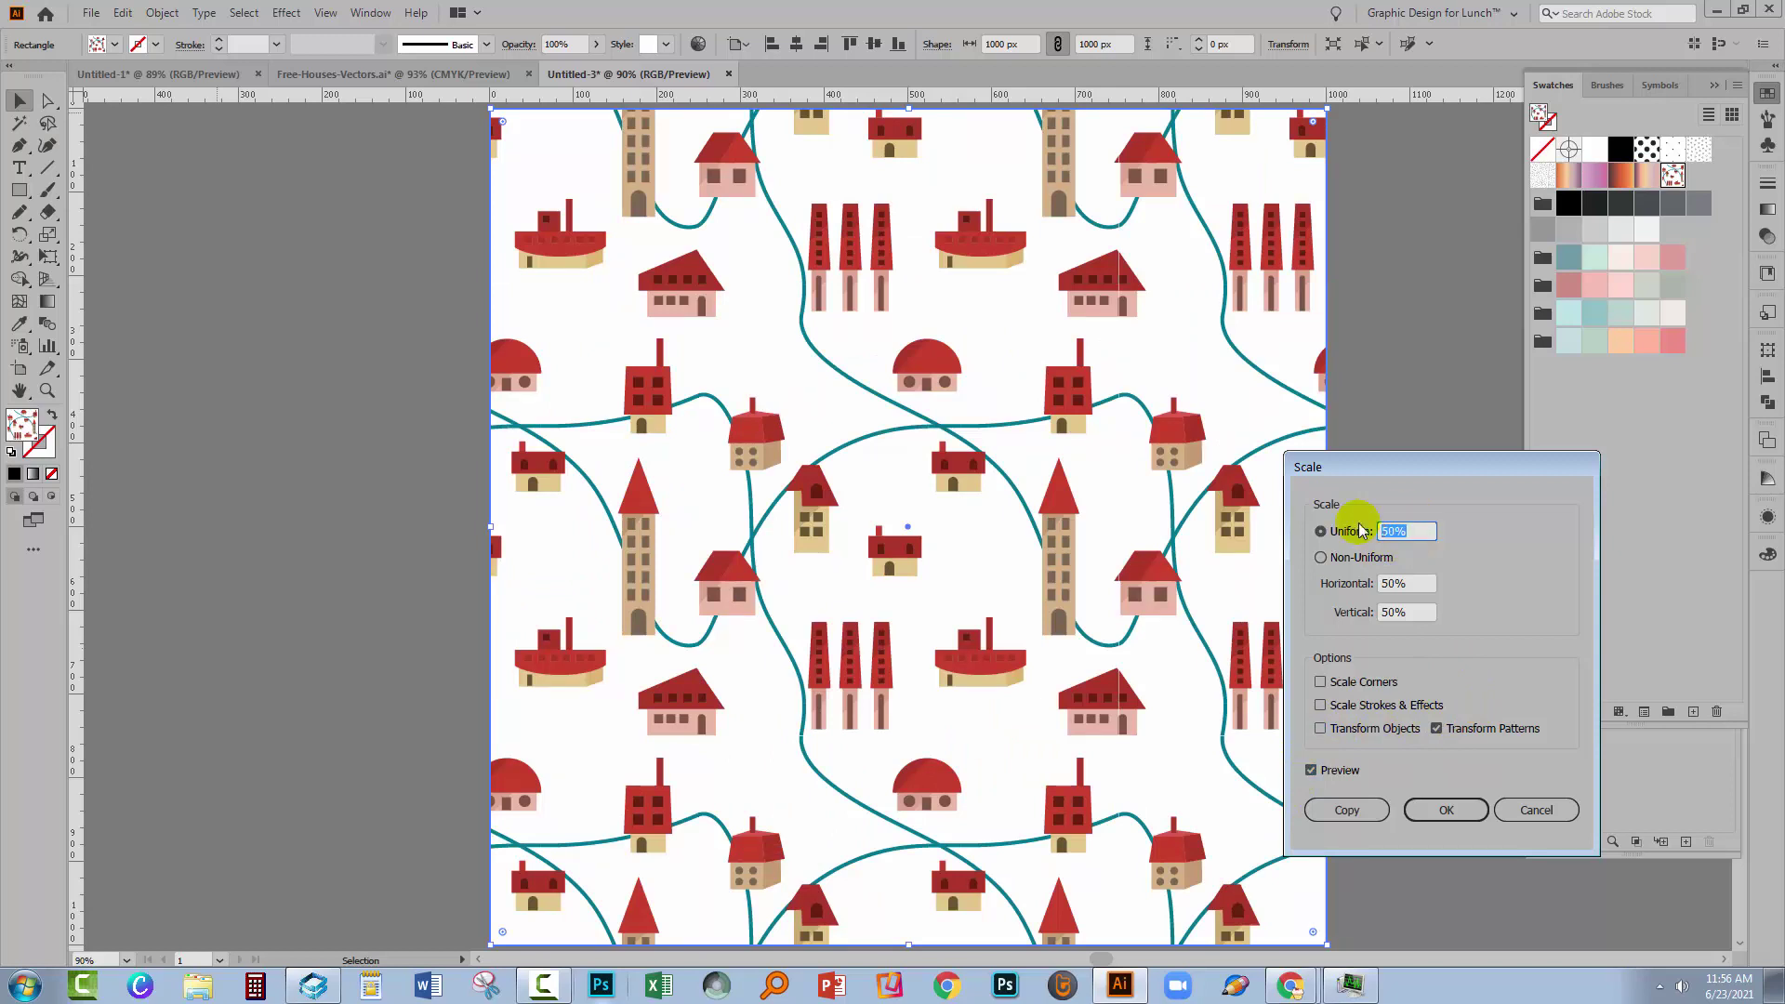
type("35")
key("Tab")
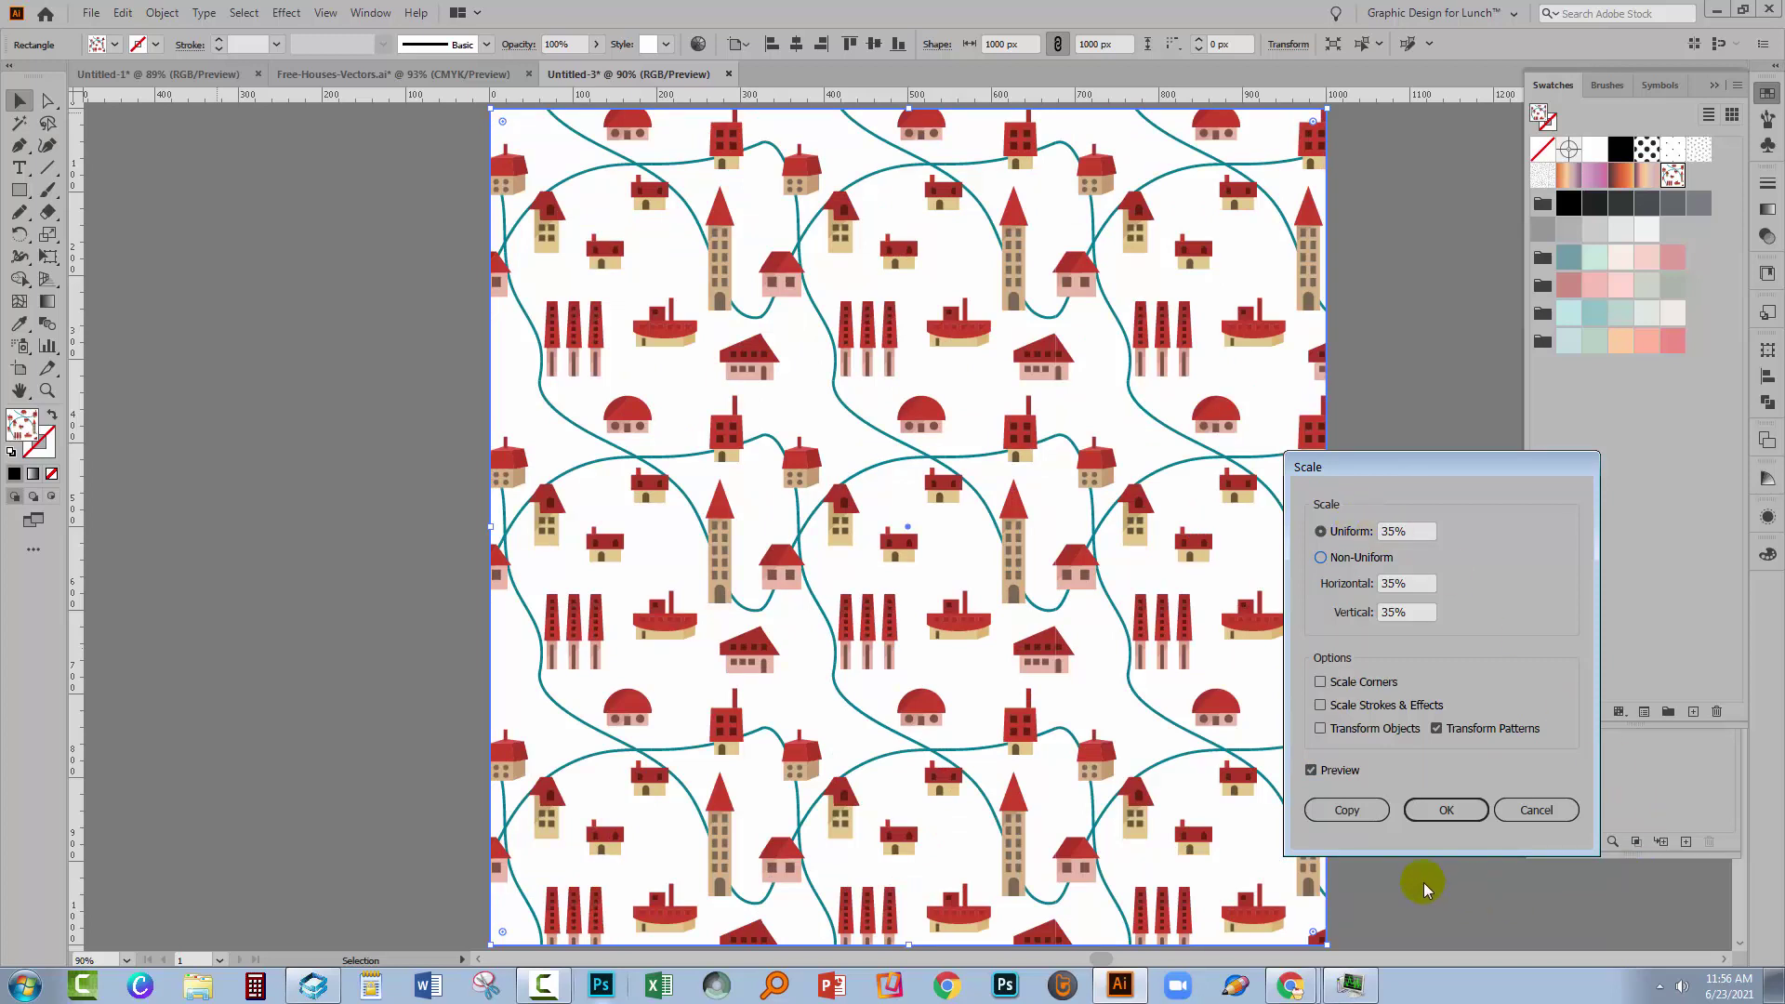
left_click(1457, 815)
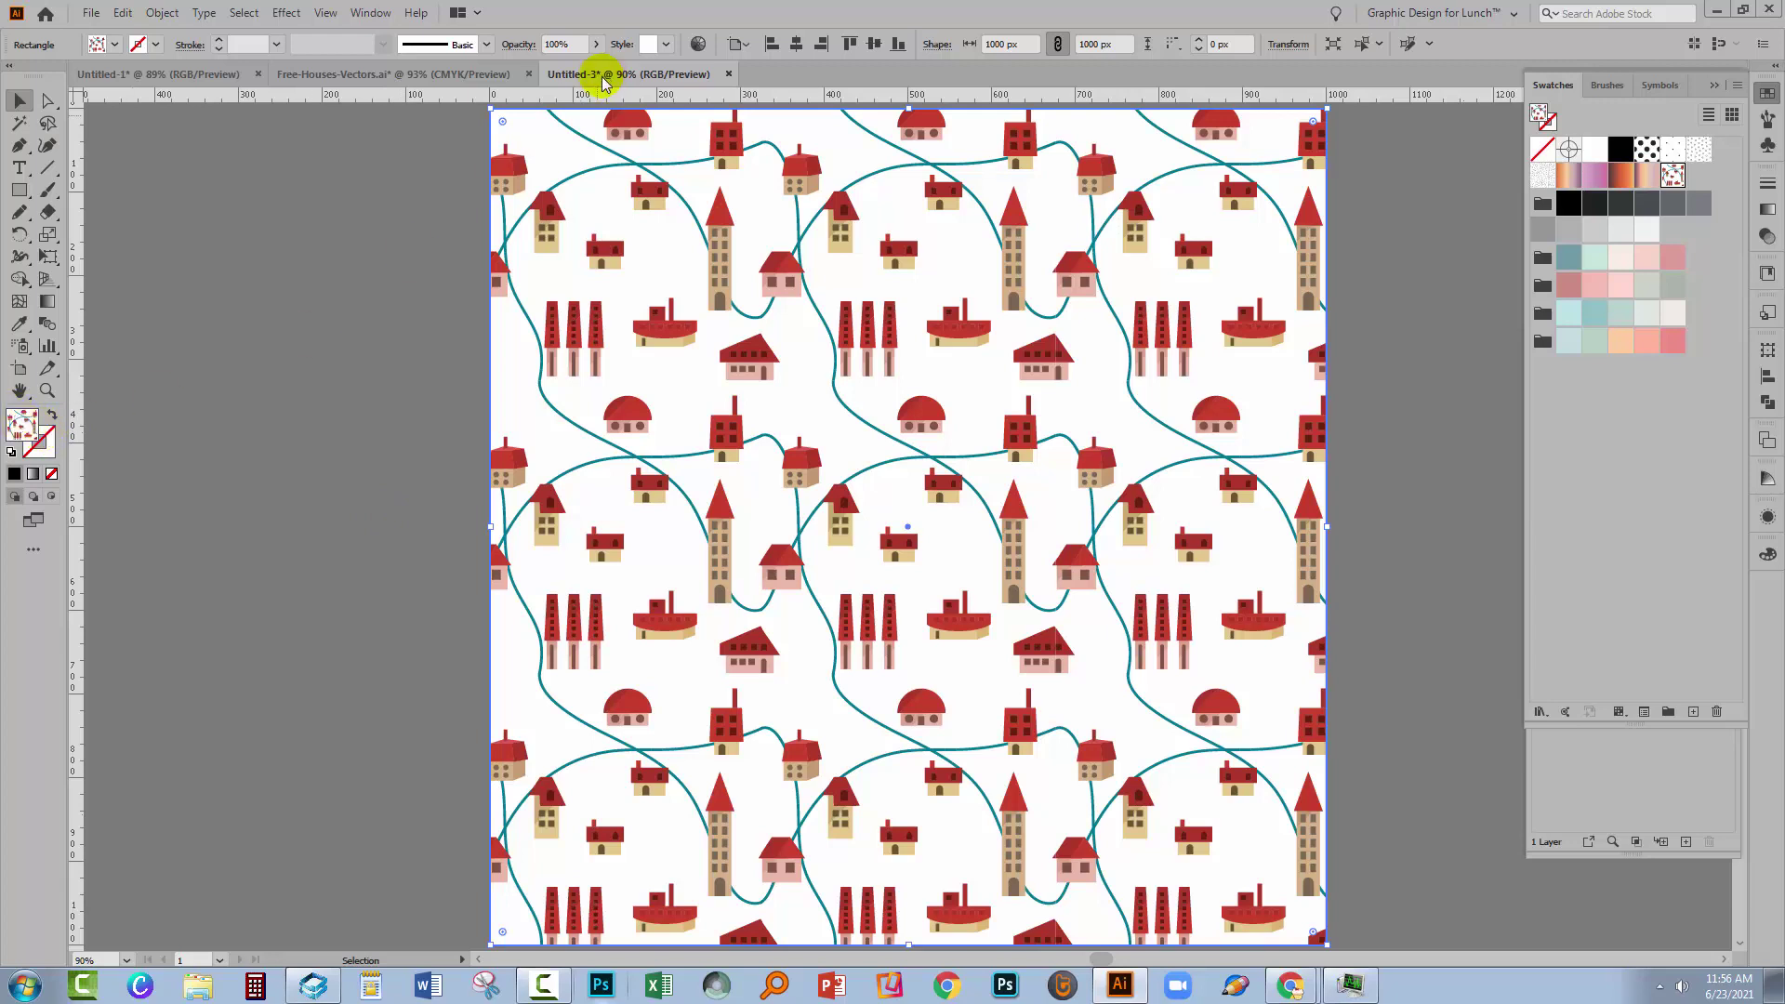
Open Recolor Artwork and sort through the teal, red, pink-red and maroon current colours
left_click(698, 43)
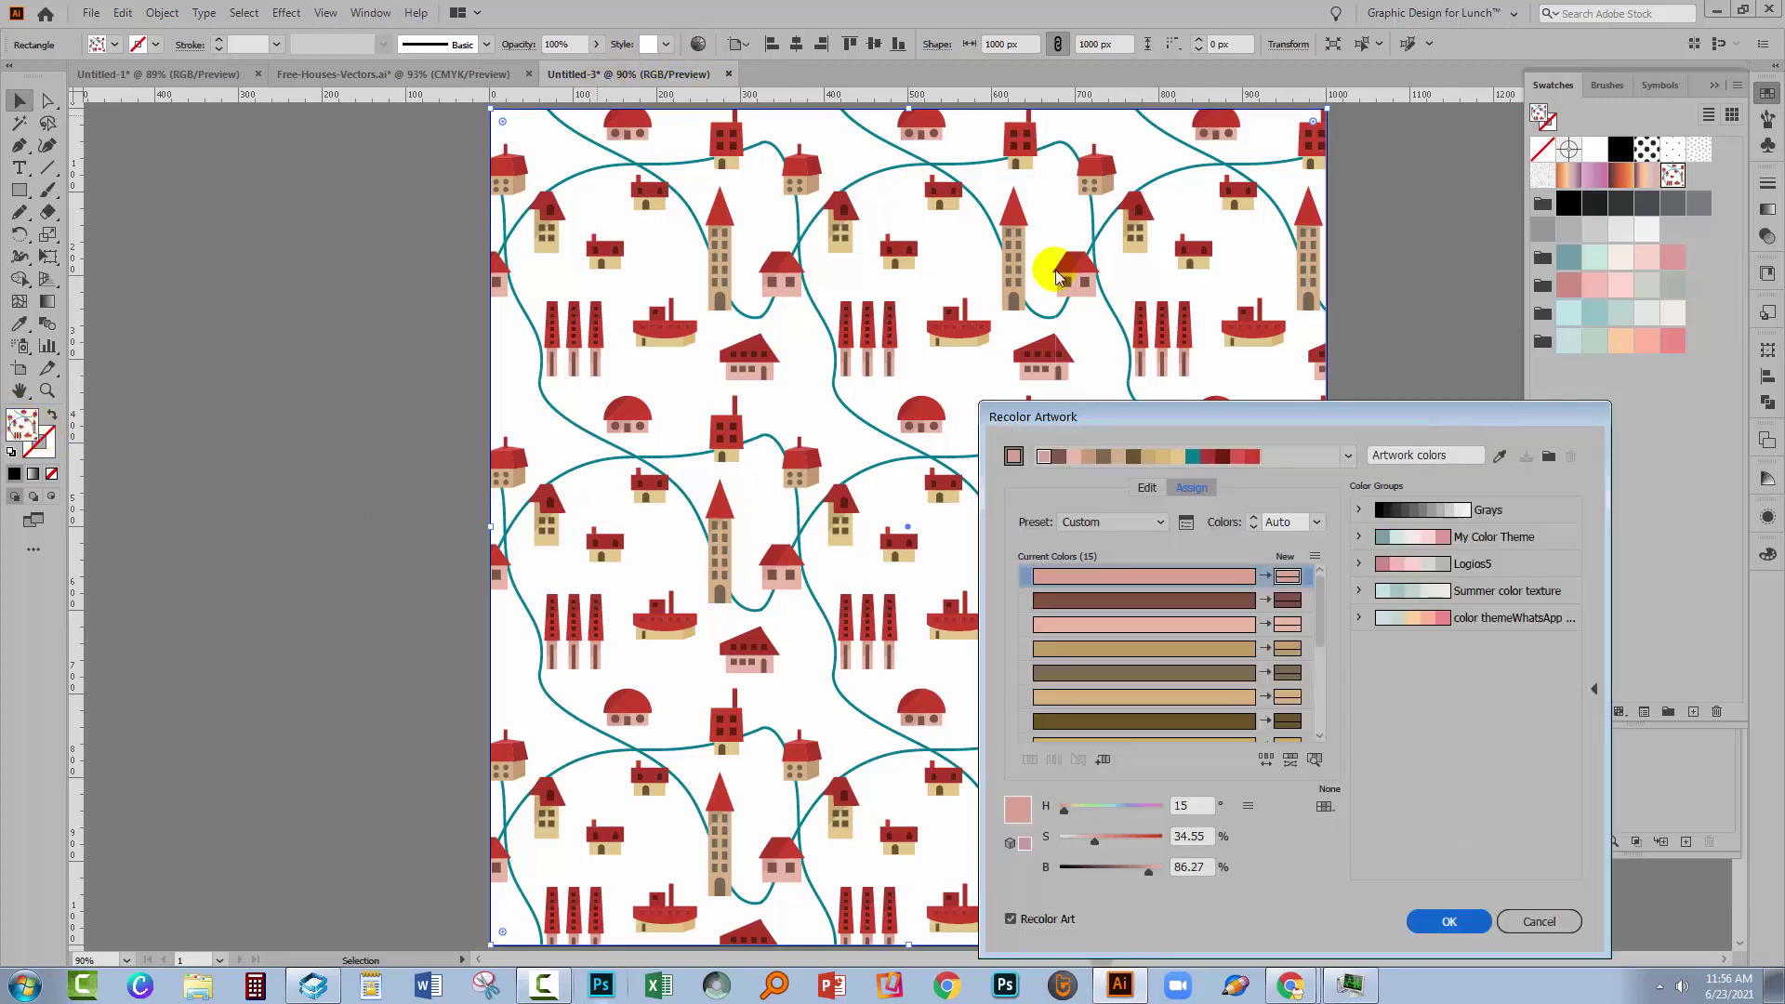
left_click_drag(1298, 414, 1453, 306)
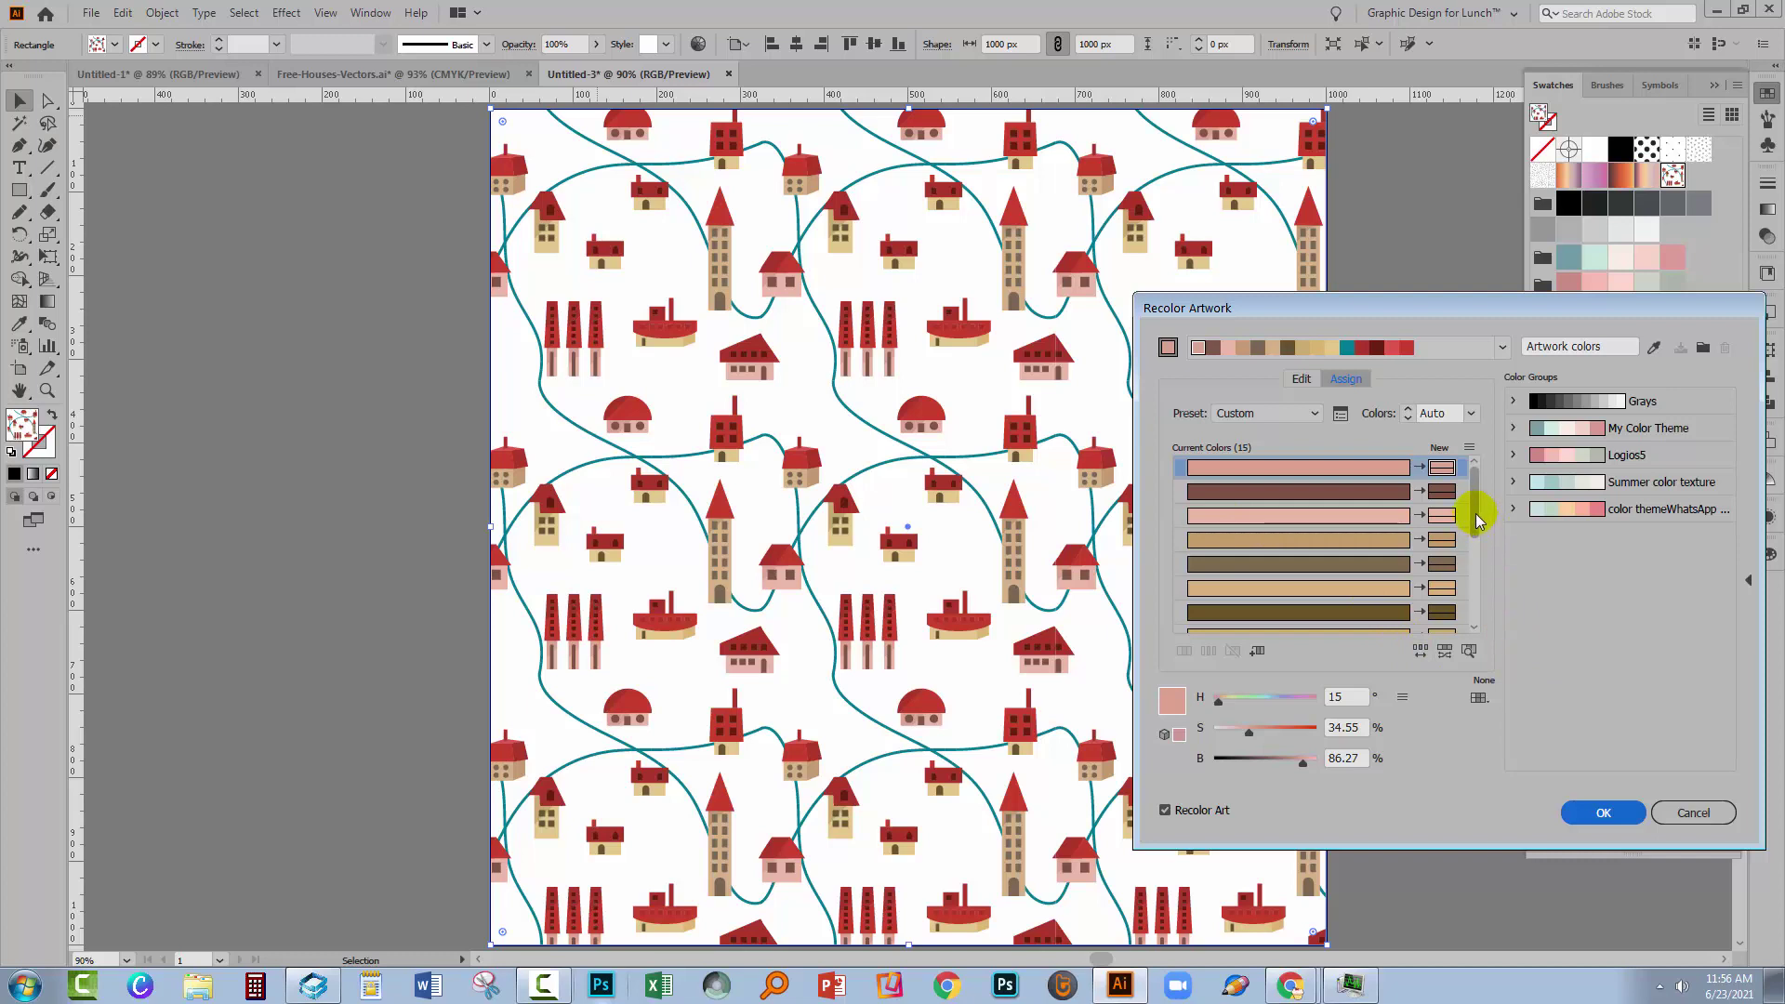
scroll(1478, 519, "down", 5)
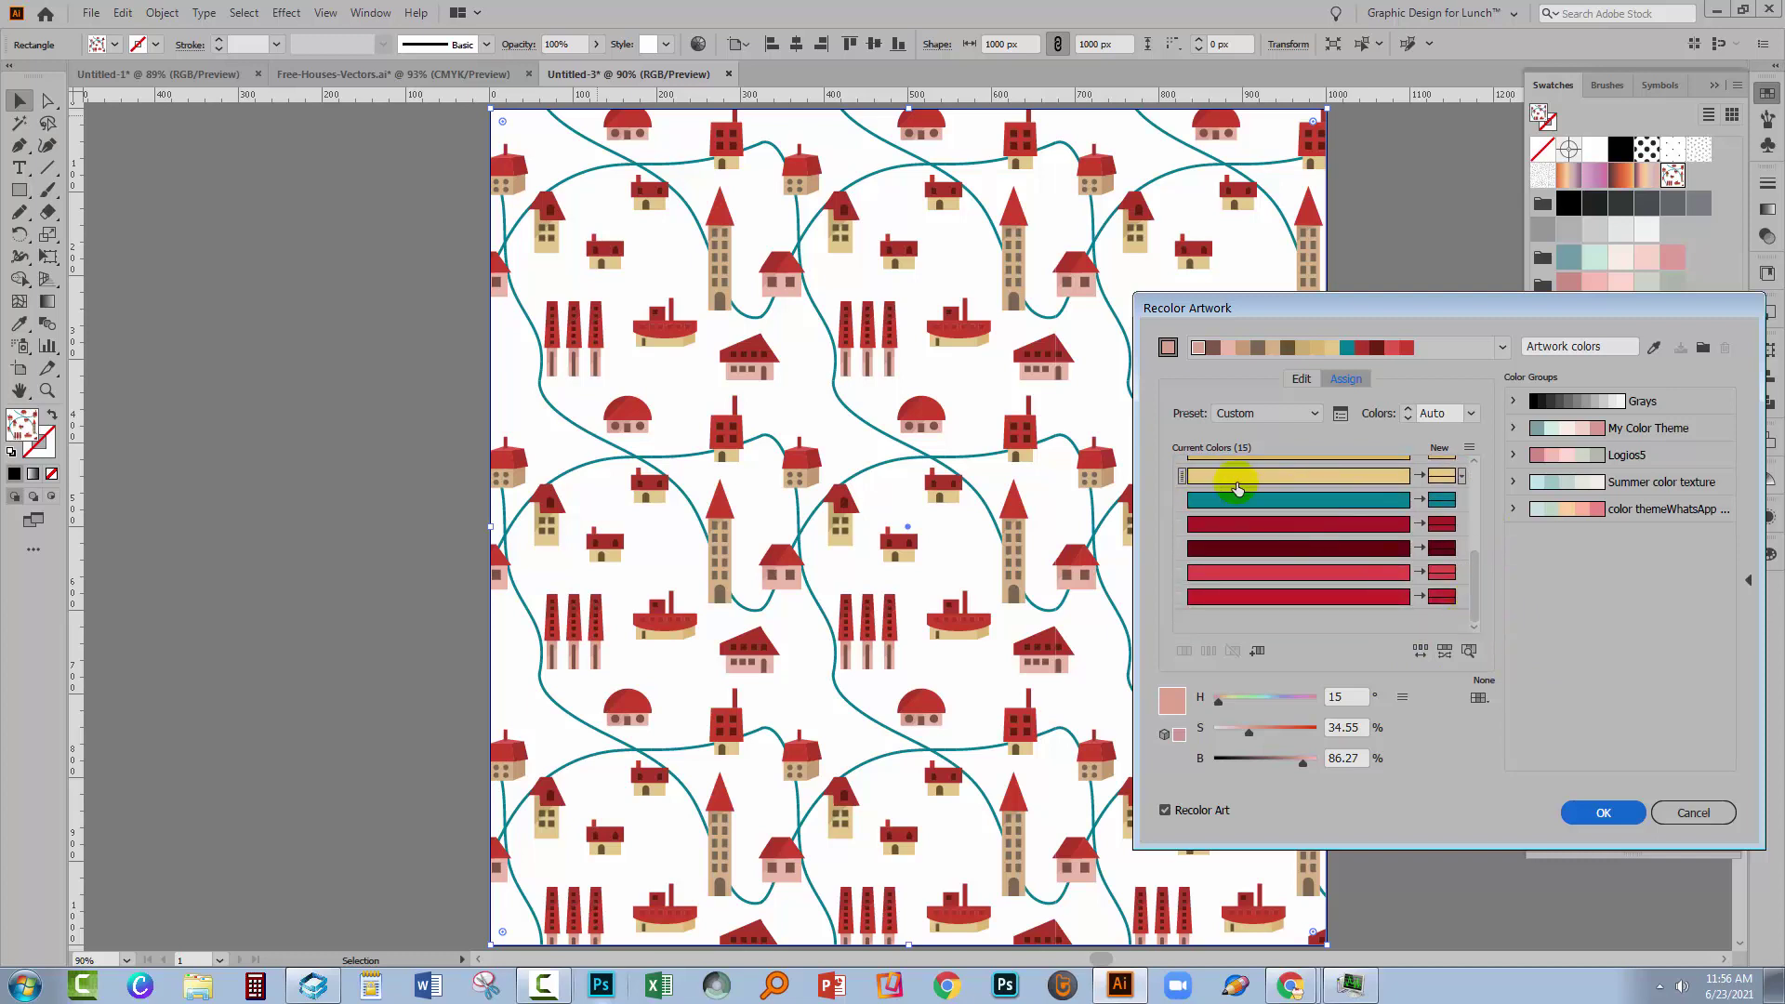
left_click(1441, 502)
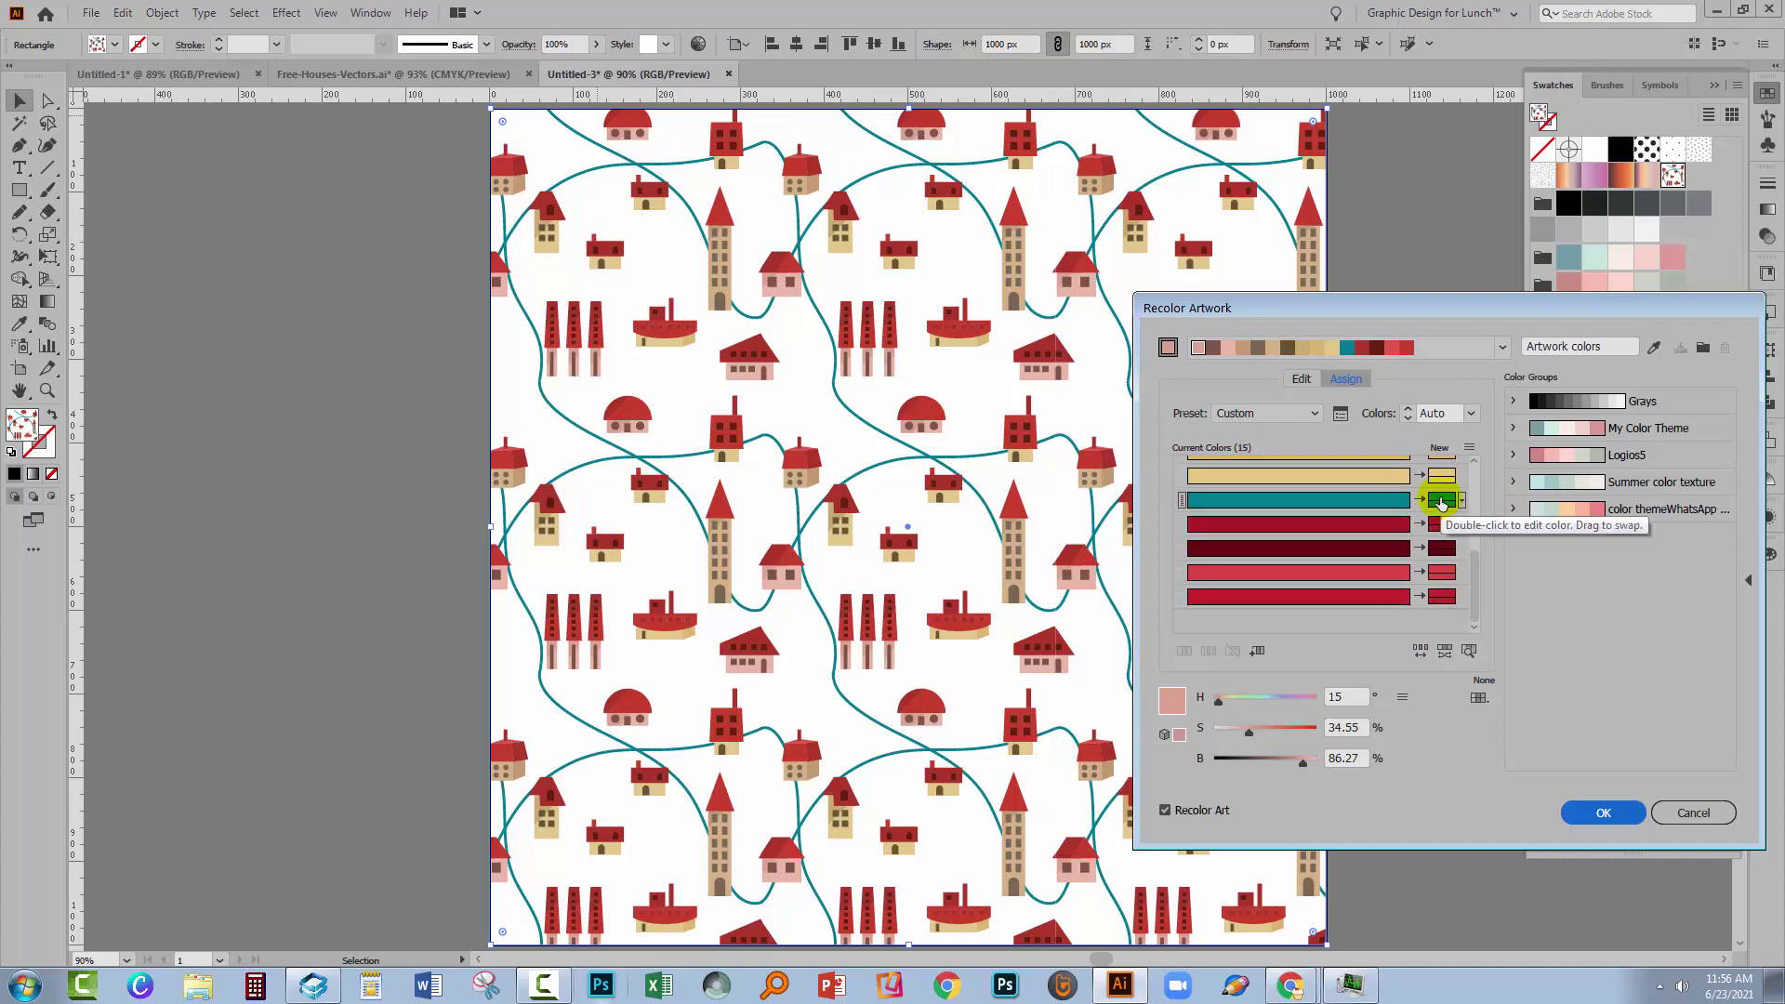
left_click(1407, 594)
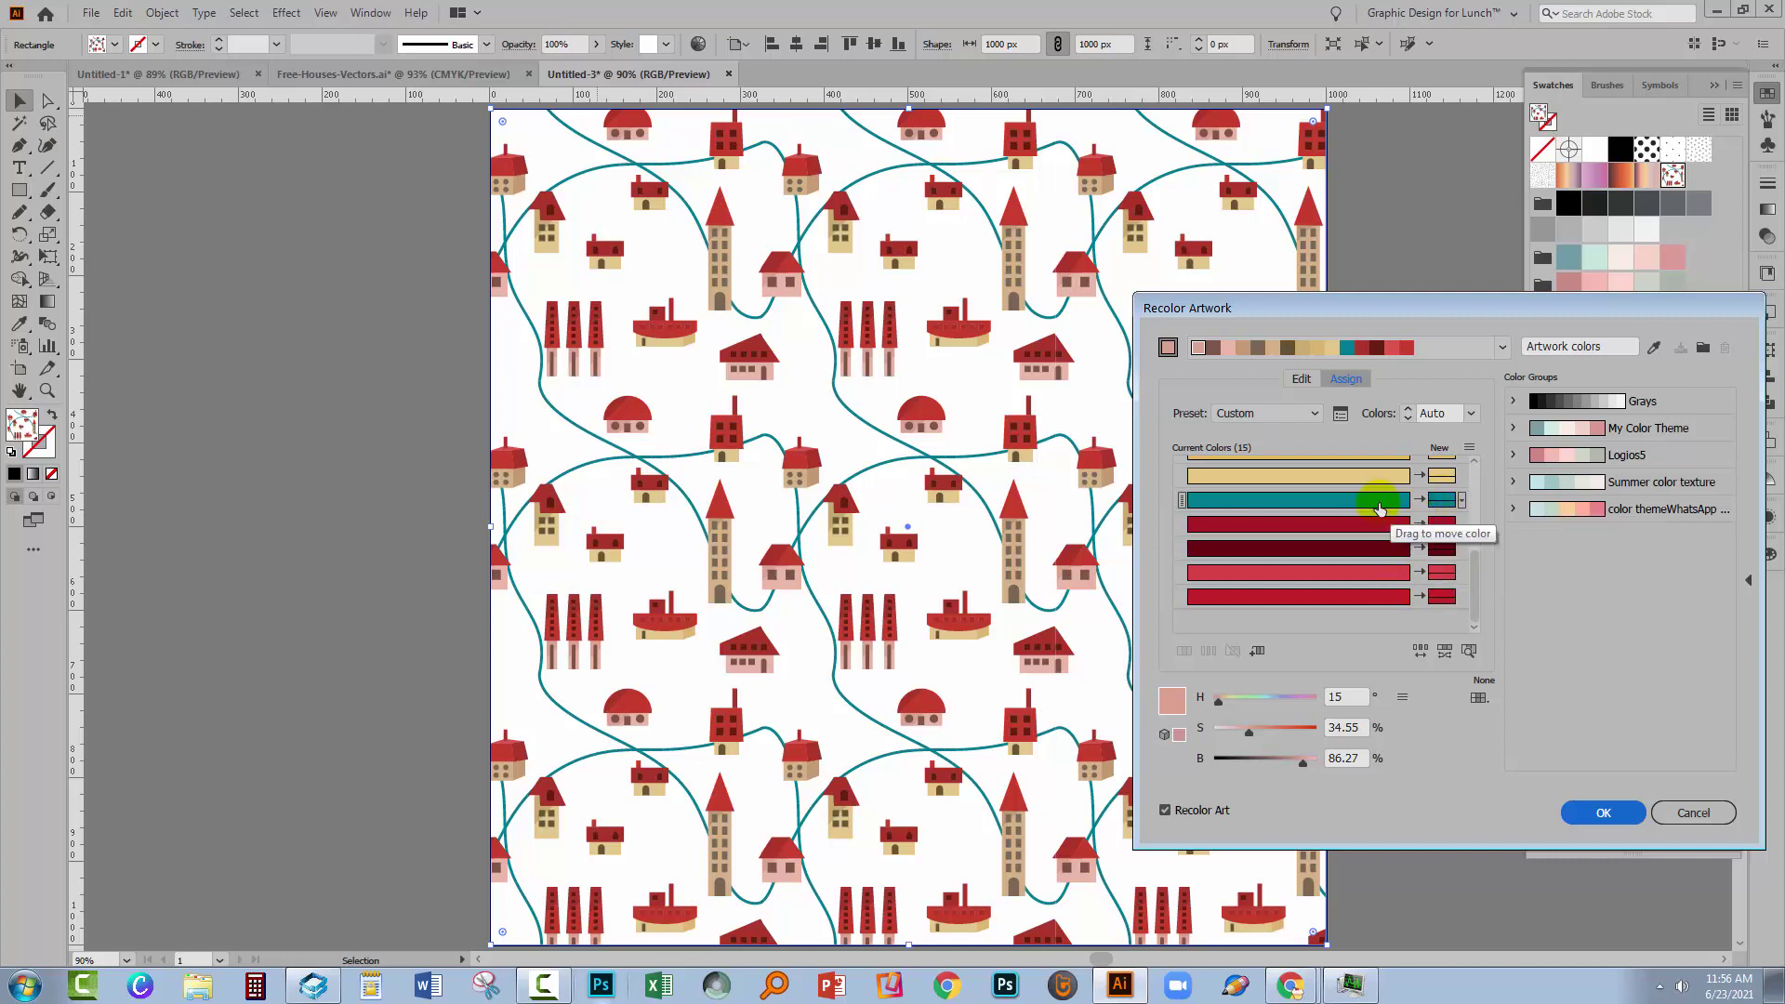
left_click(1252, 506)
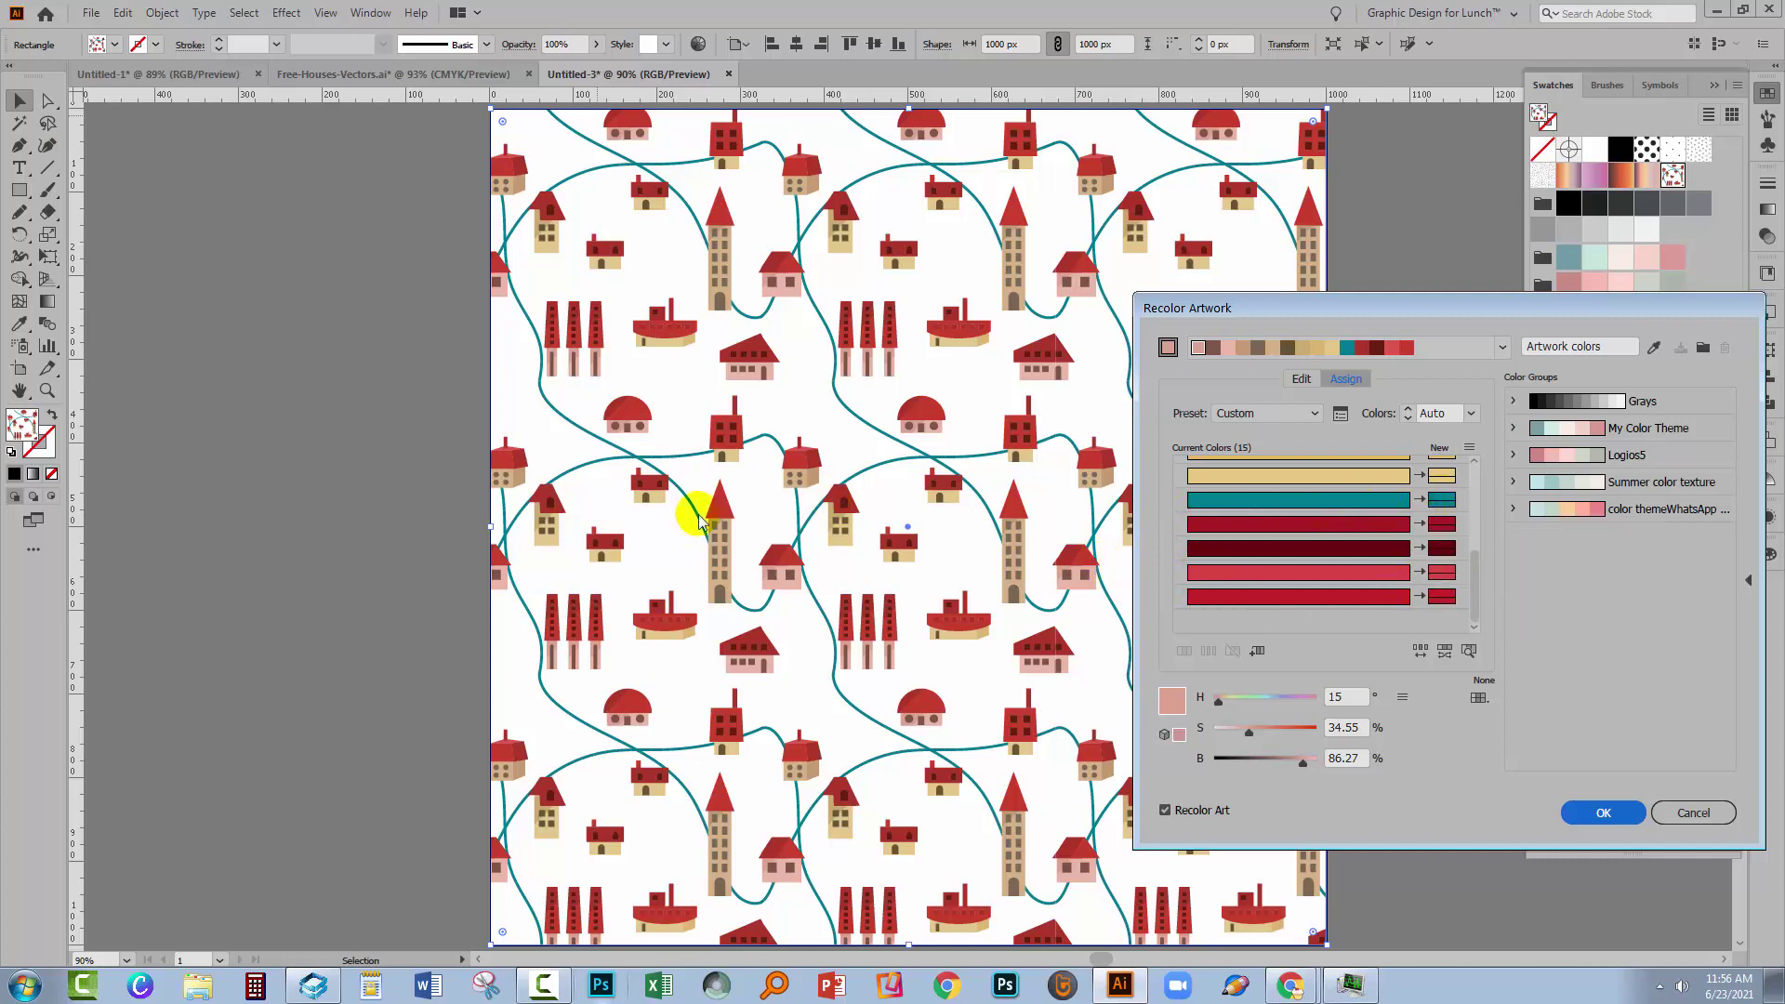
left_click(1305, 569)
mouse_move(1305, 567)
left_mouse_down()
mouse_move(1303, 490)
mouse_move(1297, 586)
left_mouse_up()
left_click(1280, 542)
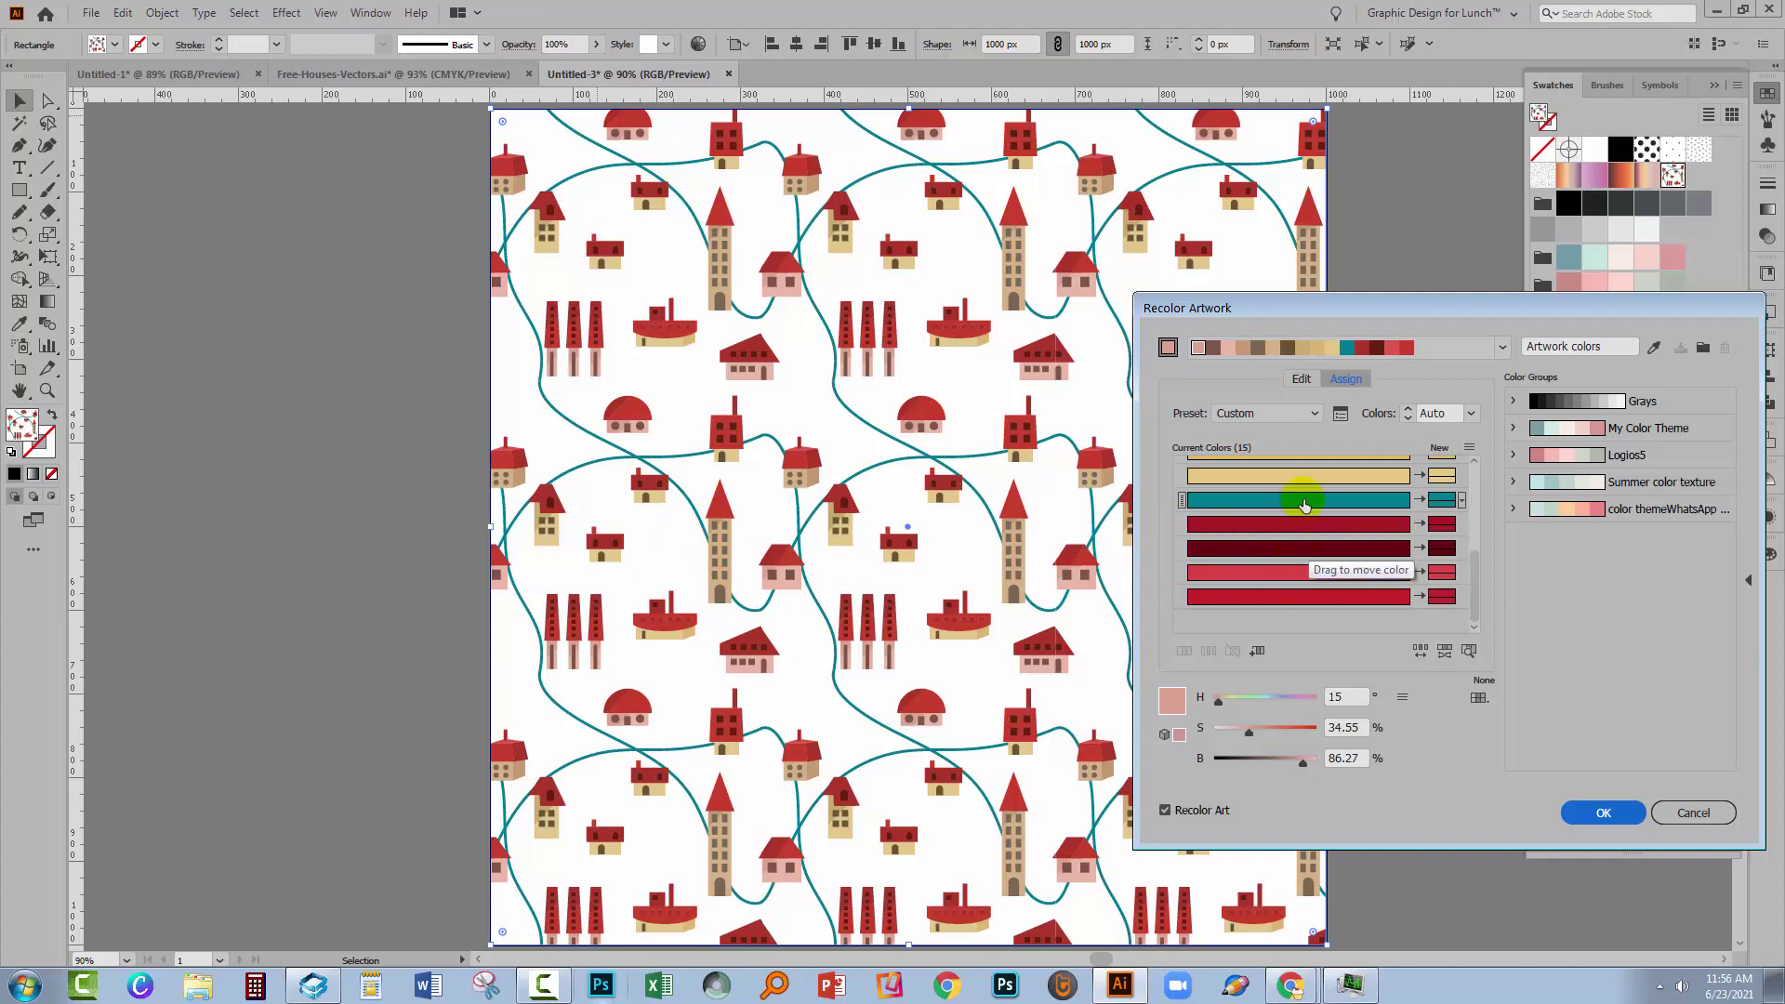
Merge the teal road colour into the red row, apply it, and compare against the teal-road swatch
left_click(1302, 500)
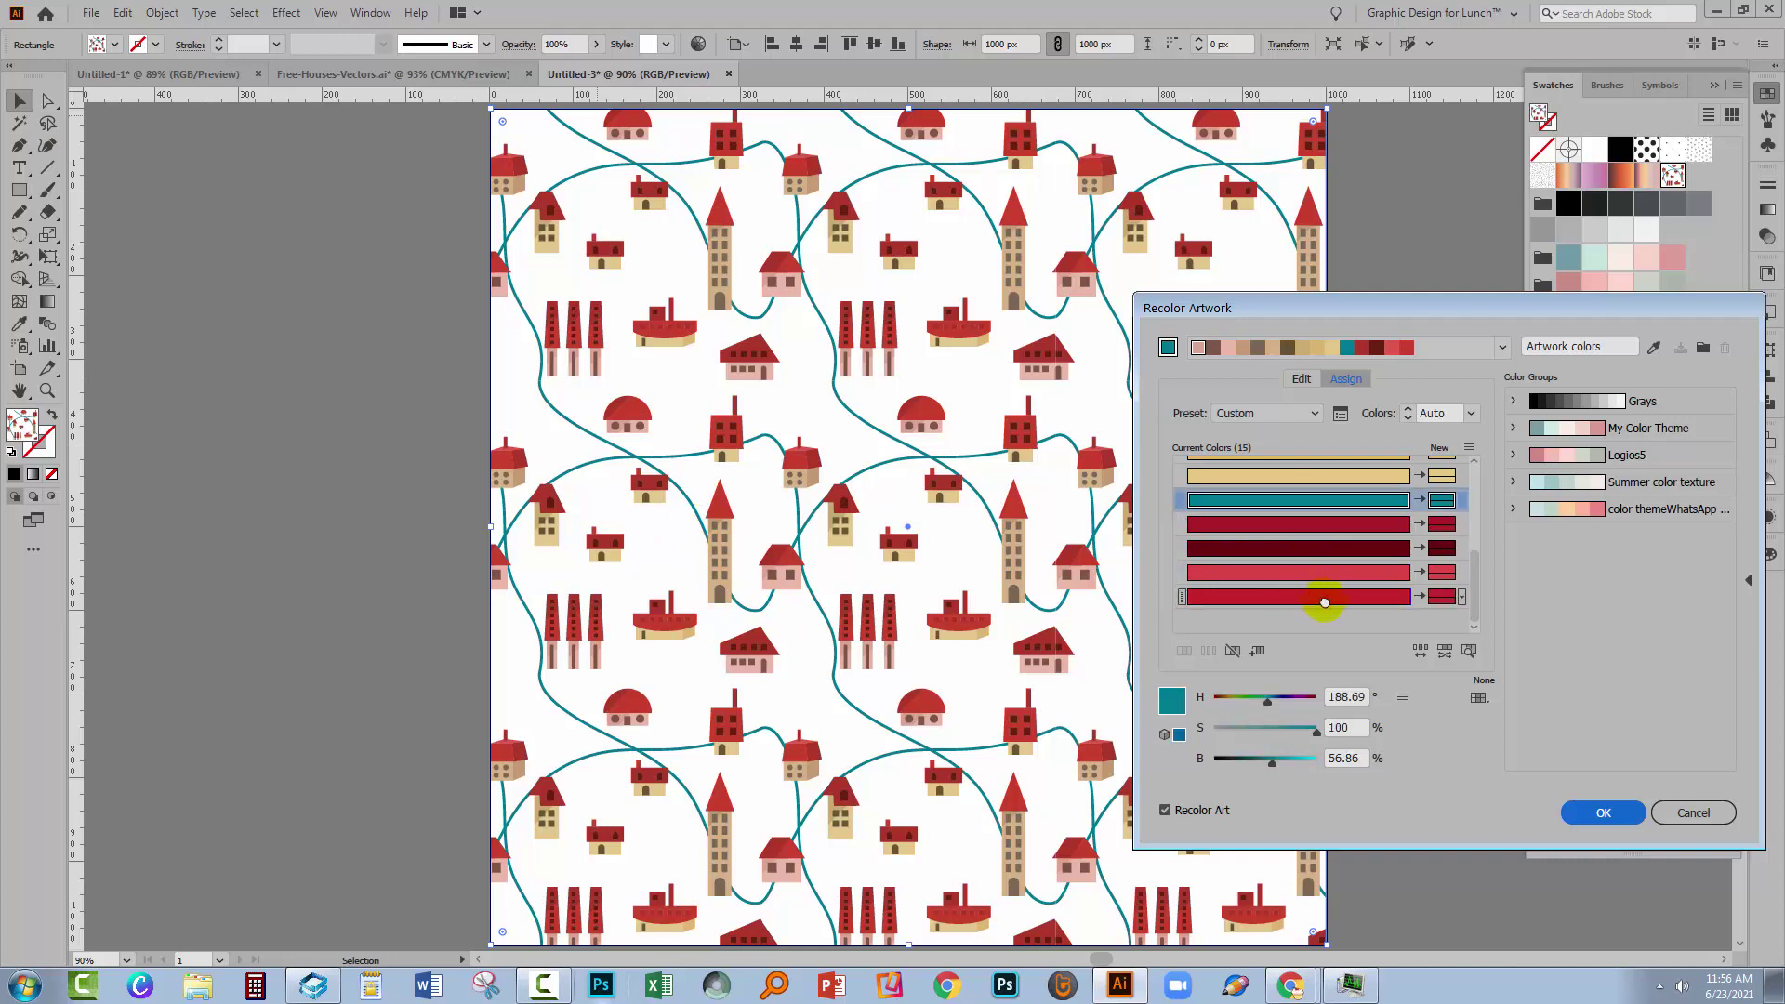
left_click_drag(1324, 601, 1326, 606)
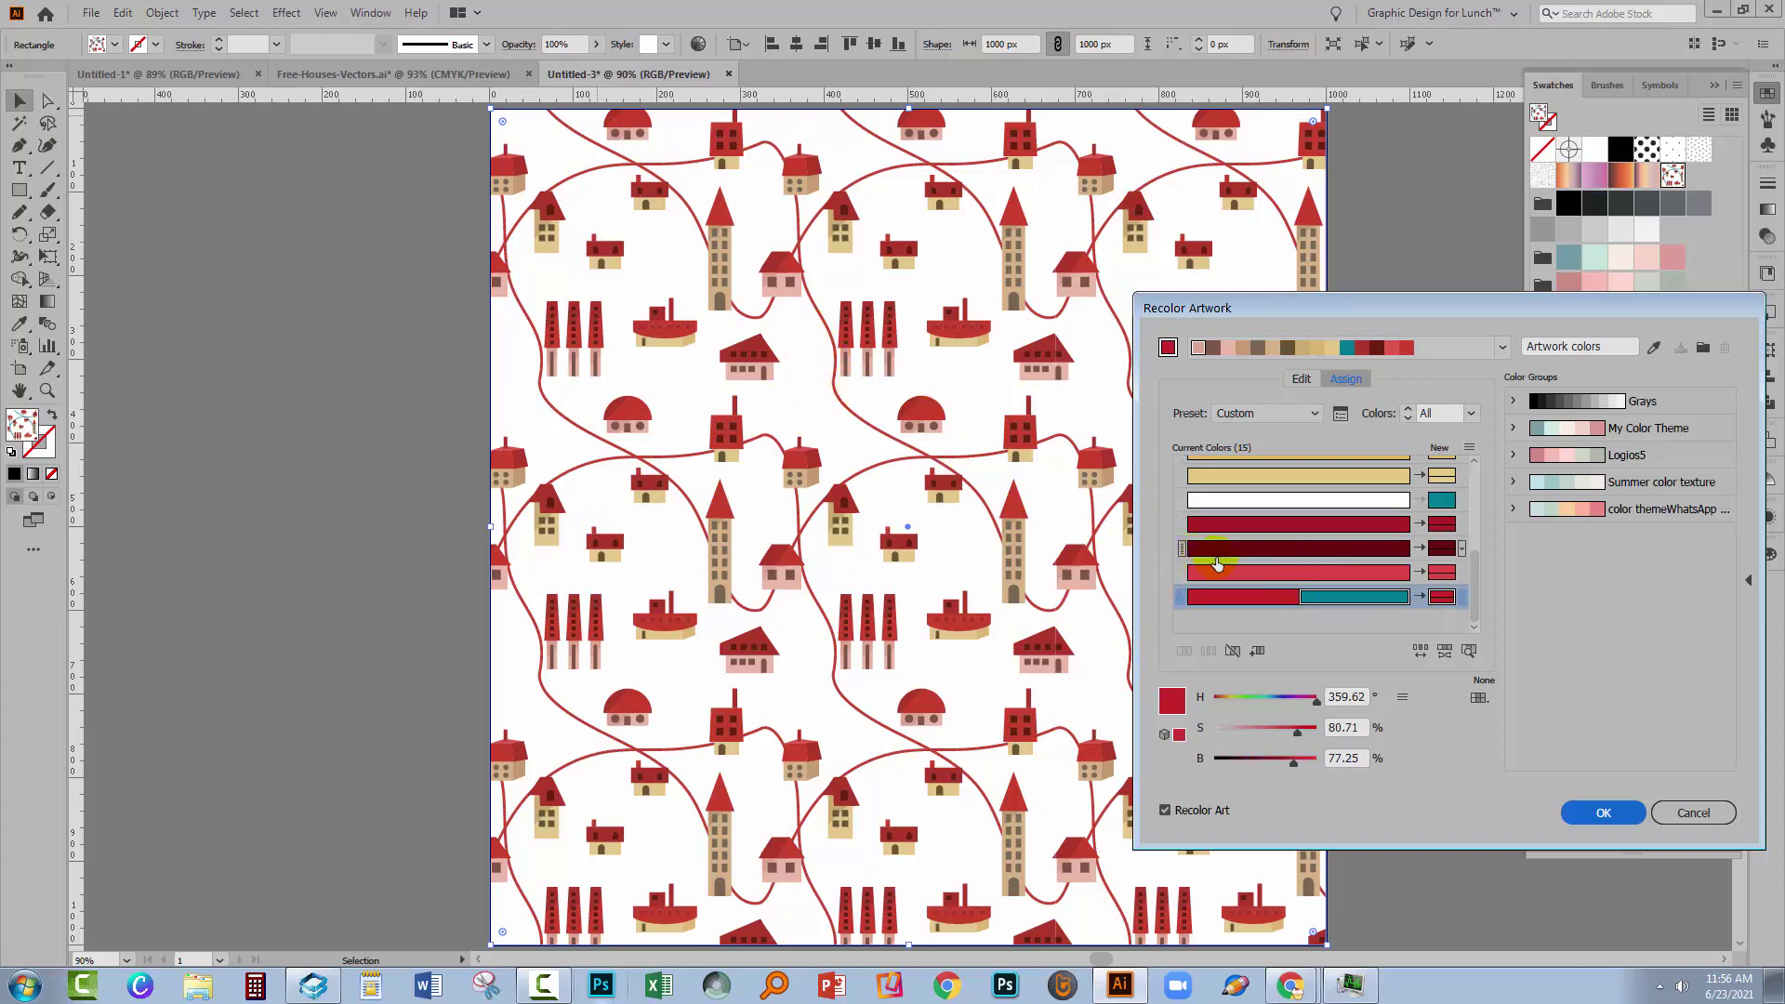
mouse_move(1347, 605)
left_mouse_down()
mouse_move(1366, 545)
mouse_move(1342, 550)
mouse_move(1342, 596)
left_mouse_up()
left_click(1594, 815)
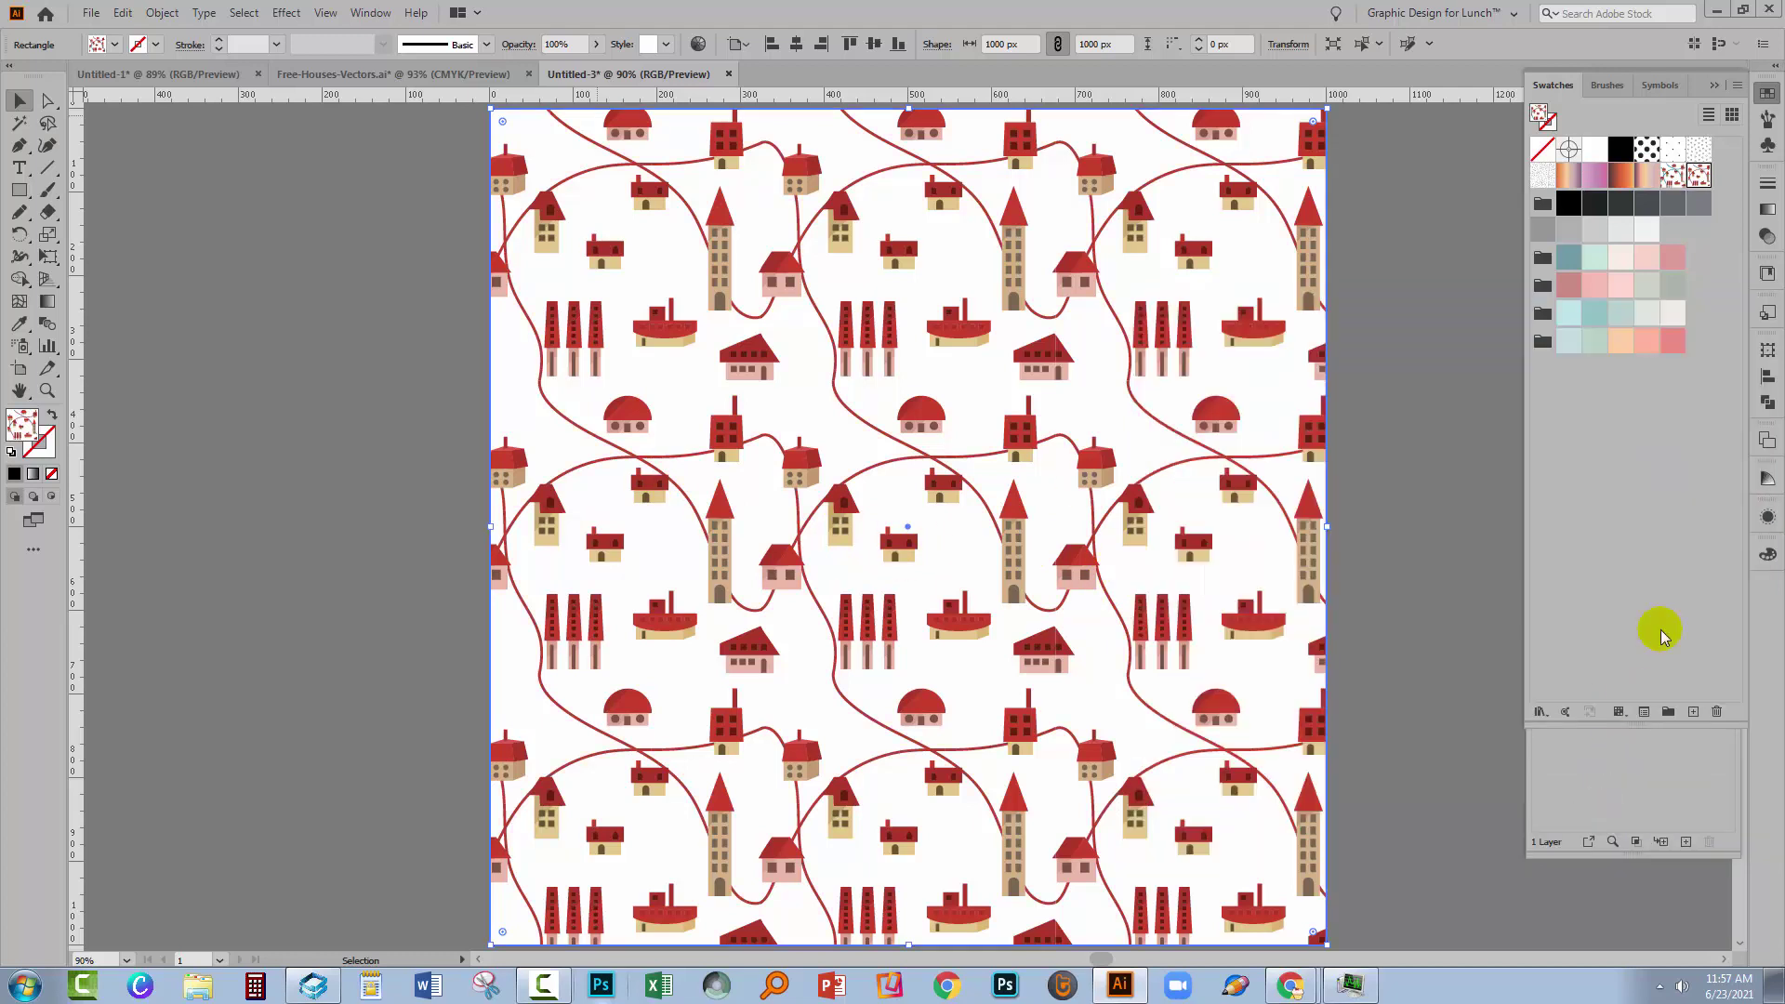
left_click(1672, 174)
left_click(1699, 174)
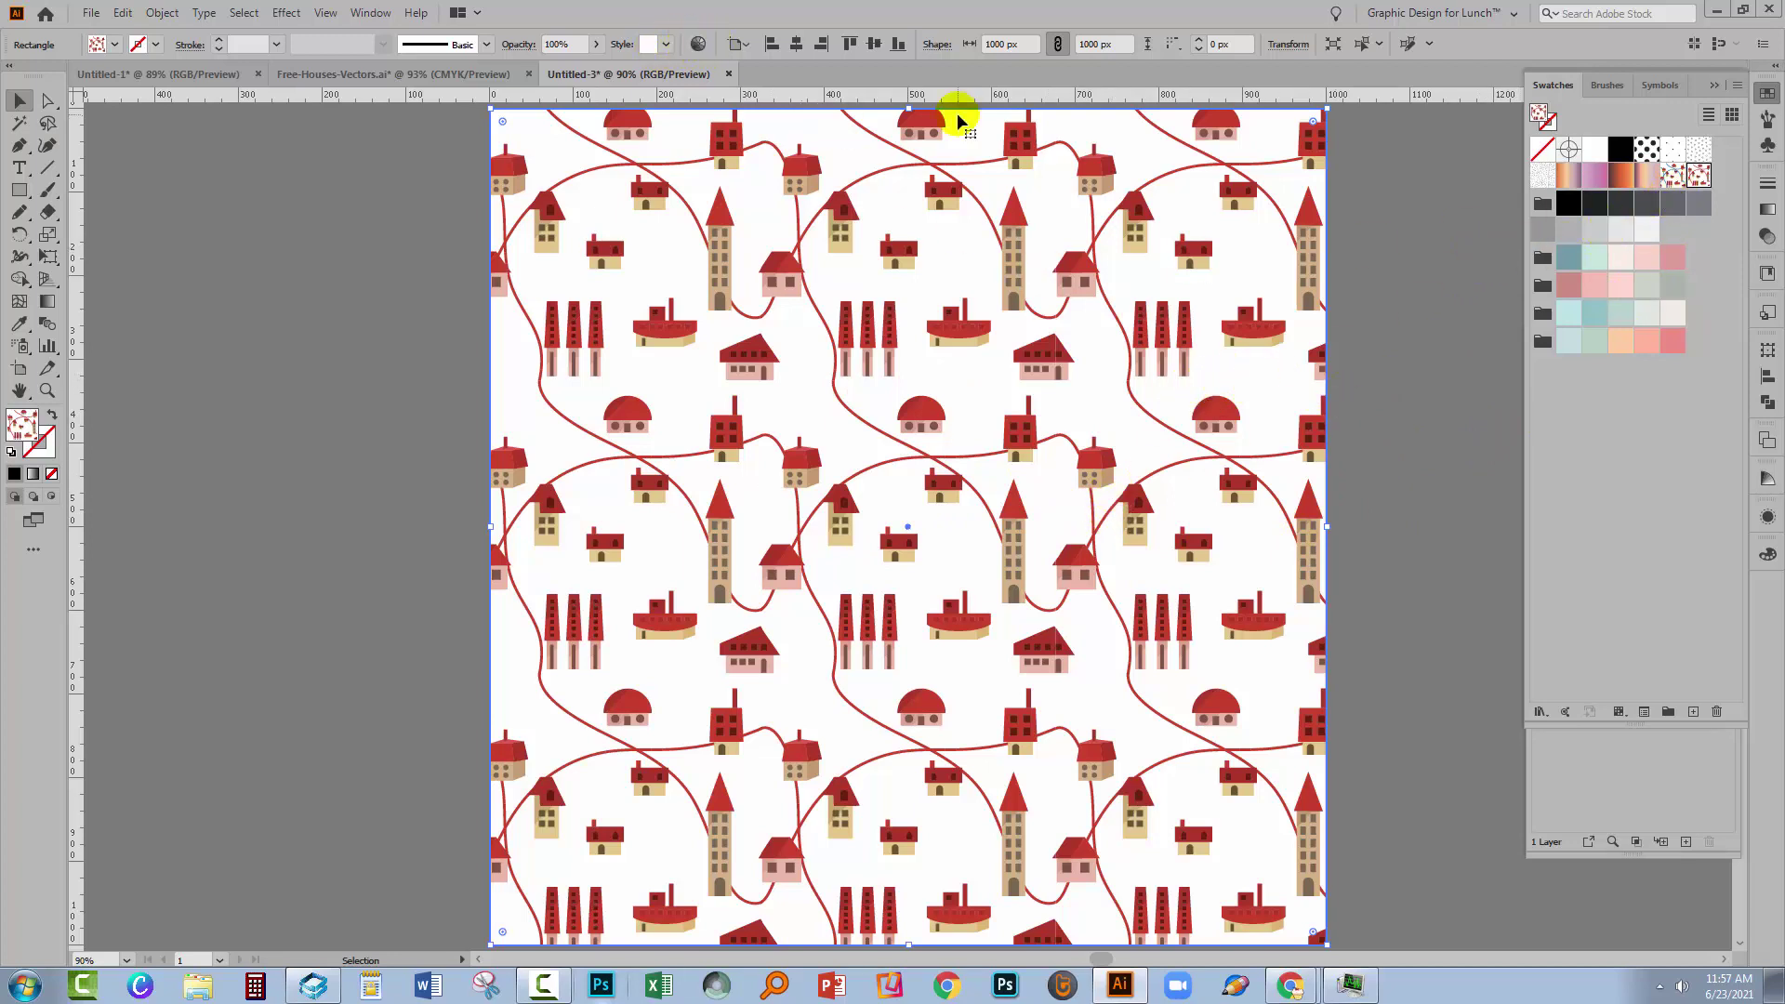
Rotate the linked harmony colours on the Recolor wheel to yellow-green, giving olive roads and mint houses
left_click(702, 44)
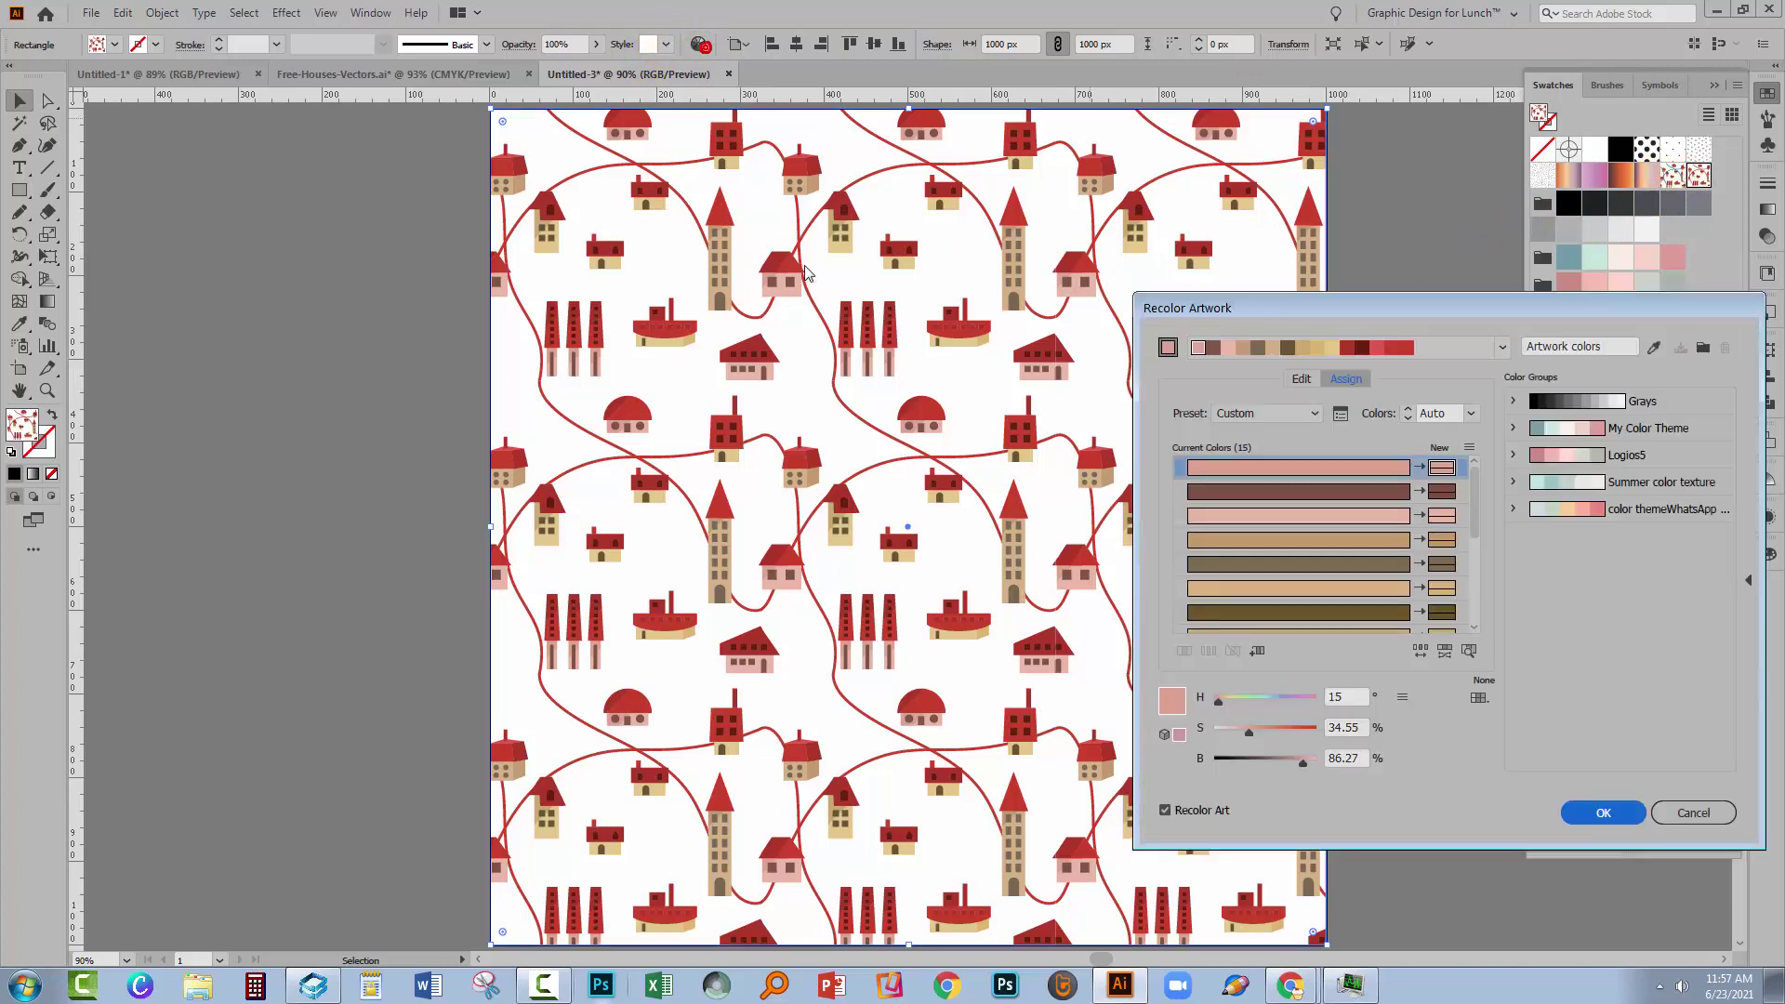
left_click_drag(1380, 321, 1097, 353)
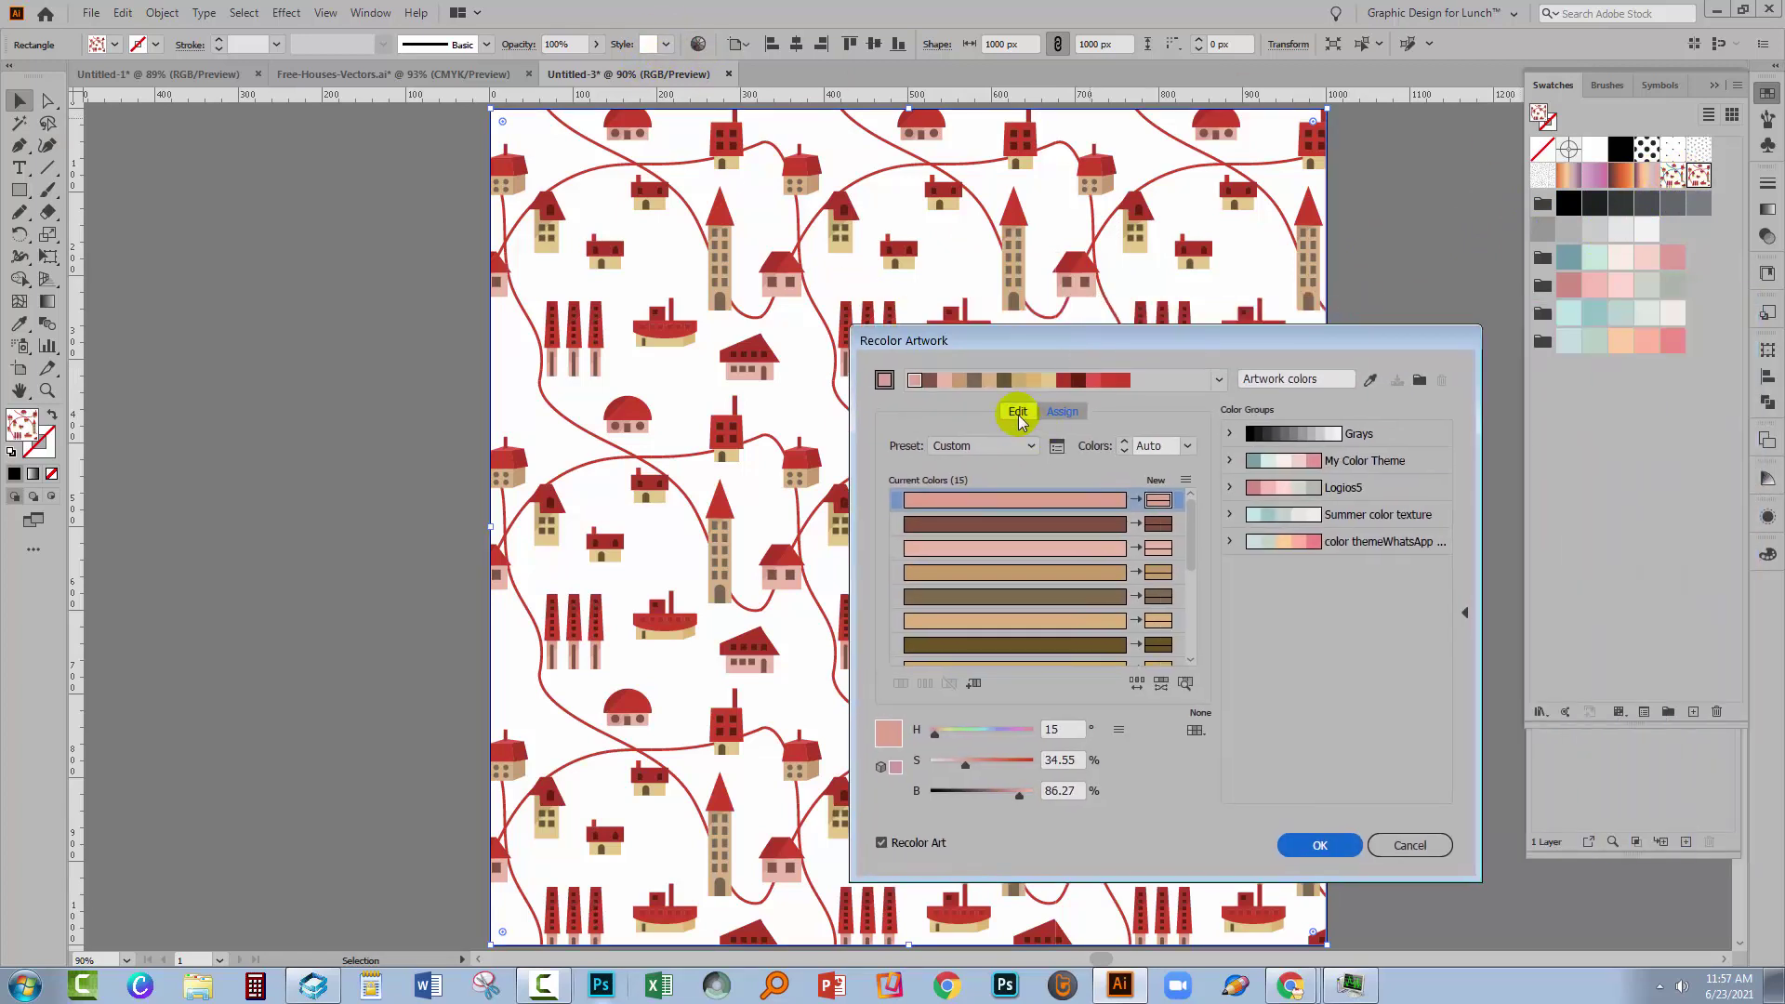
left_click(1018, 413)
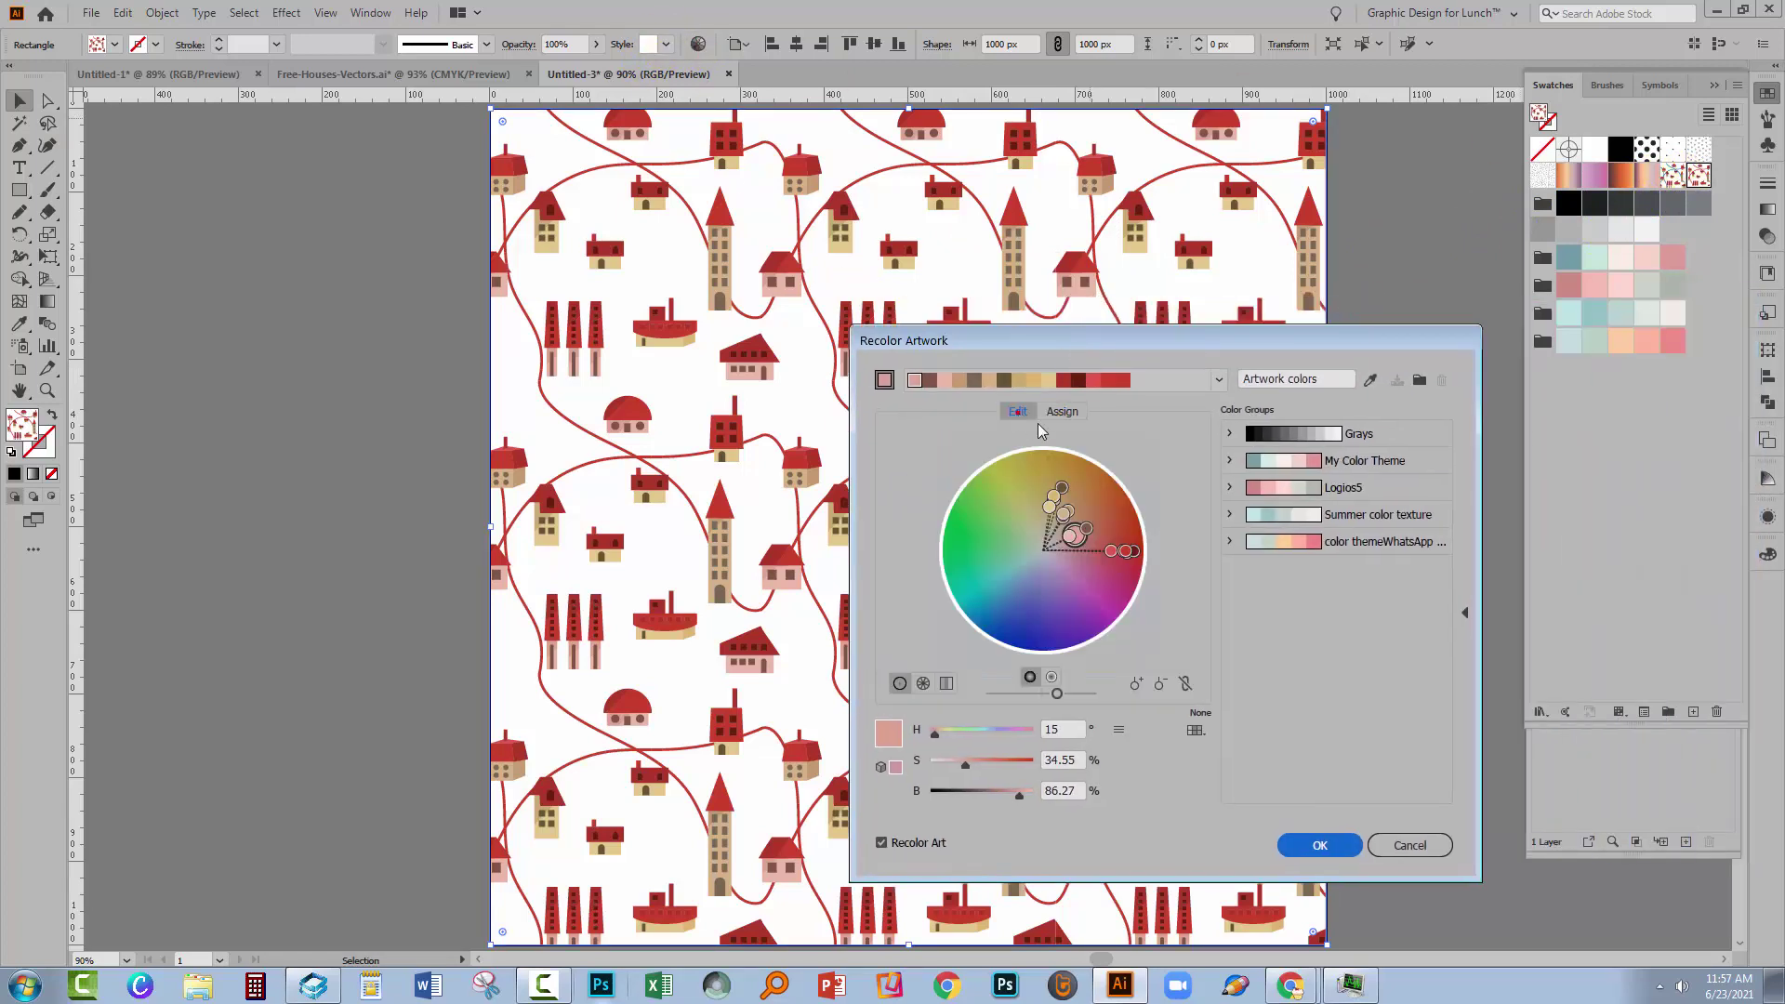
left_click(1185, 684)
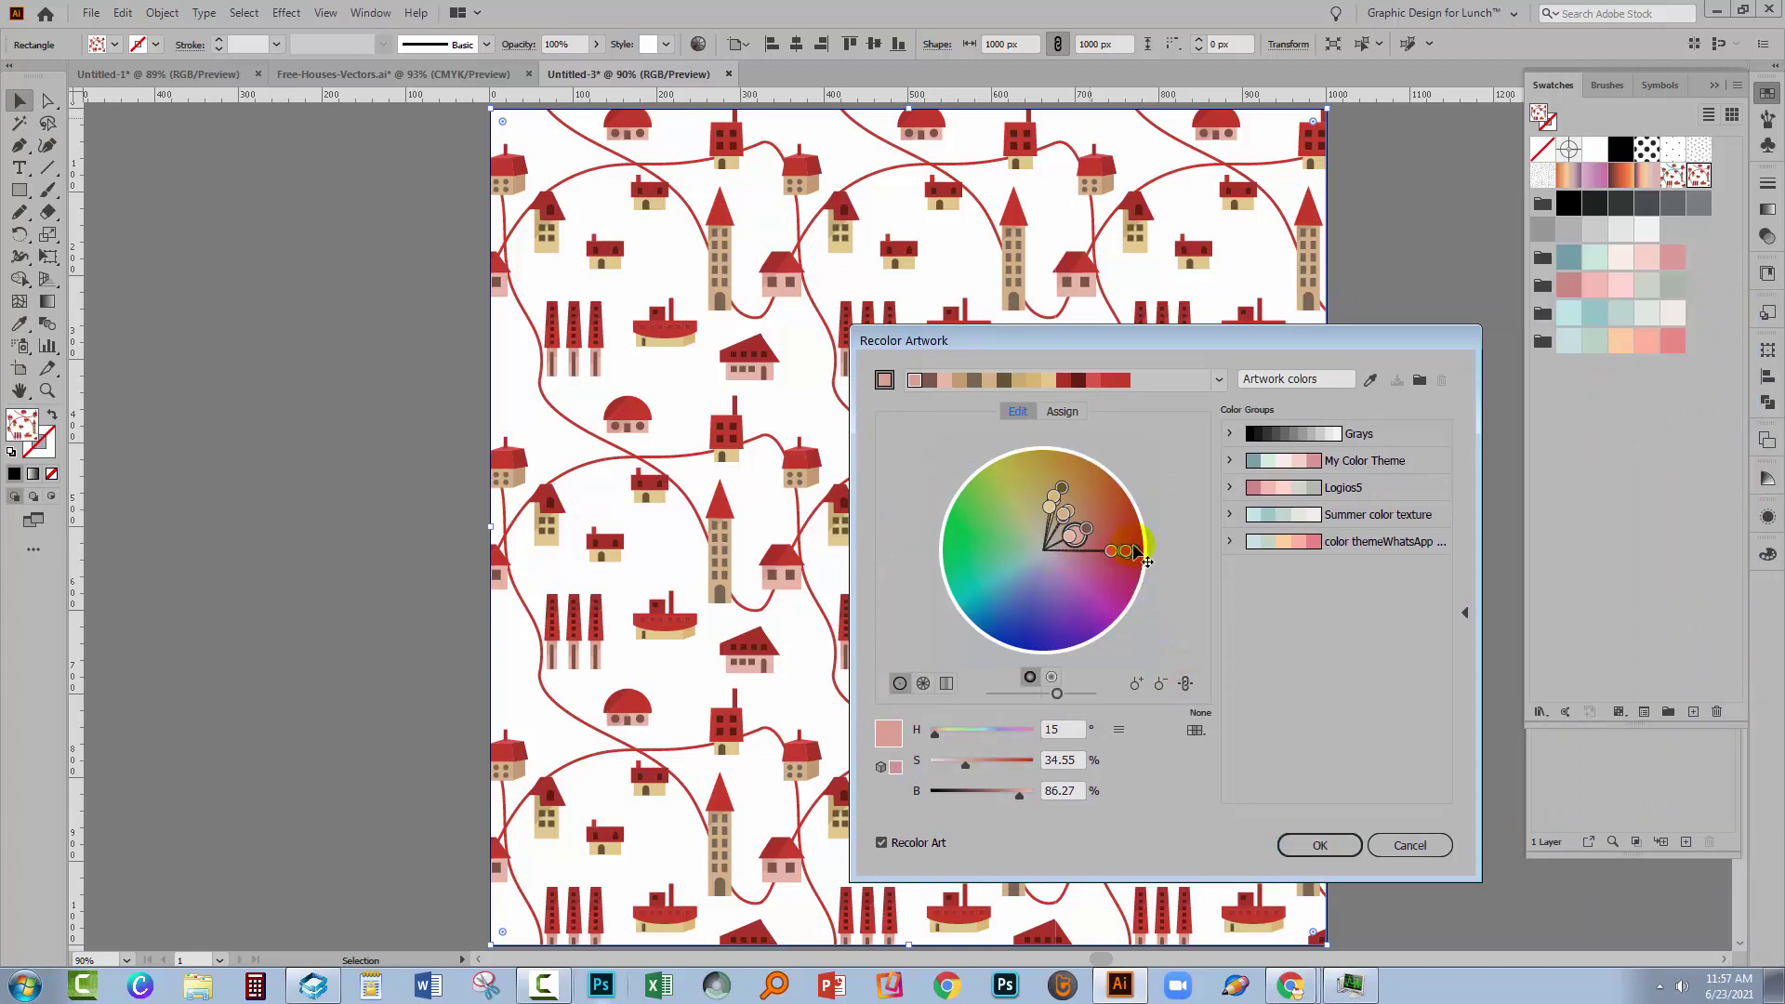
mouse_move(1128, 551)
left_mouse_down()
mouse_move(1066, 646)
mouse_move(1036, 614)
mouse_move(995, 625)
mouse_move(953, 527)
mouse_move(1006, 485)
left_mouse_up()
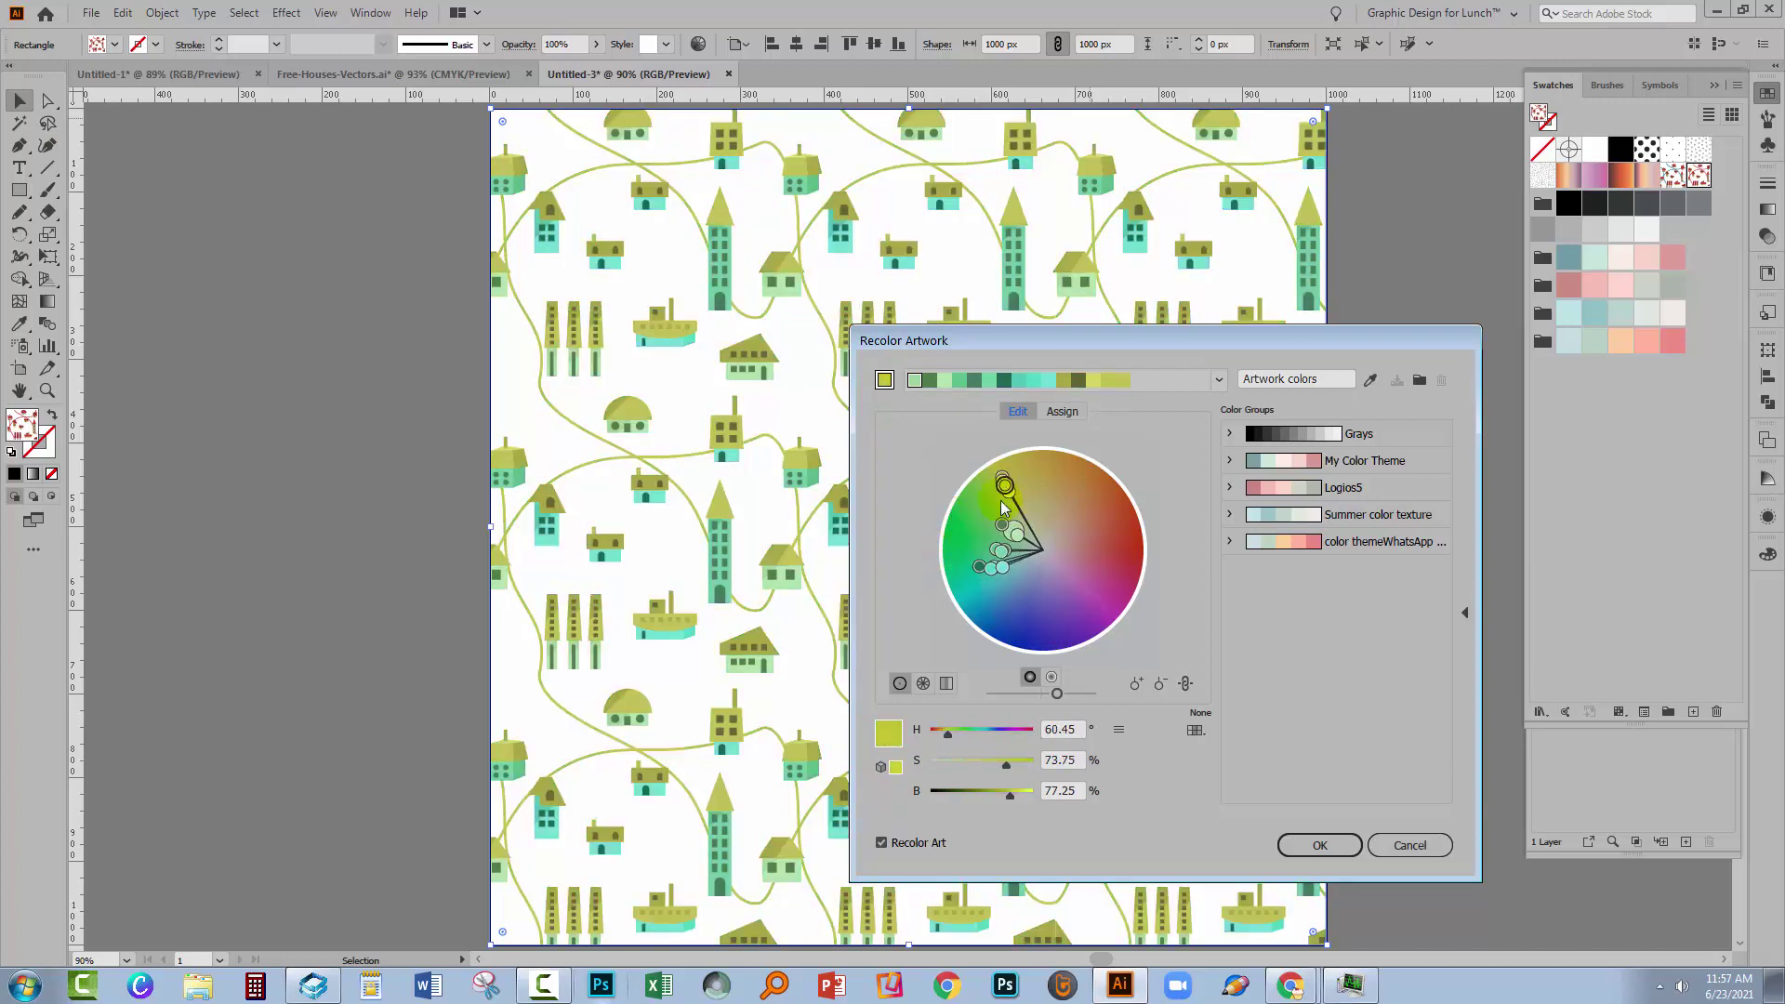
left_click_drag(1009, 341, 1199, 343)
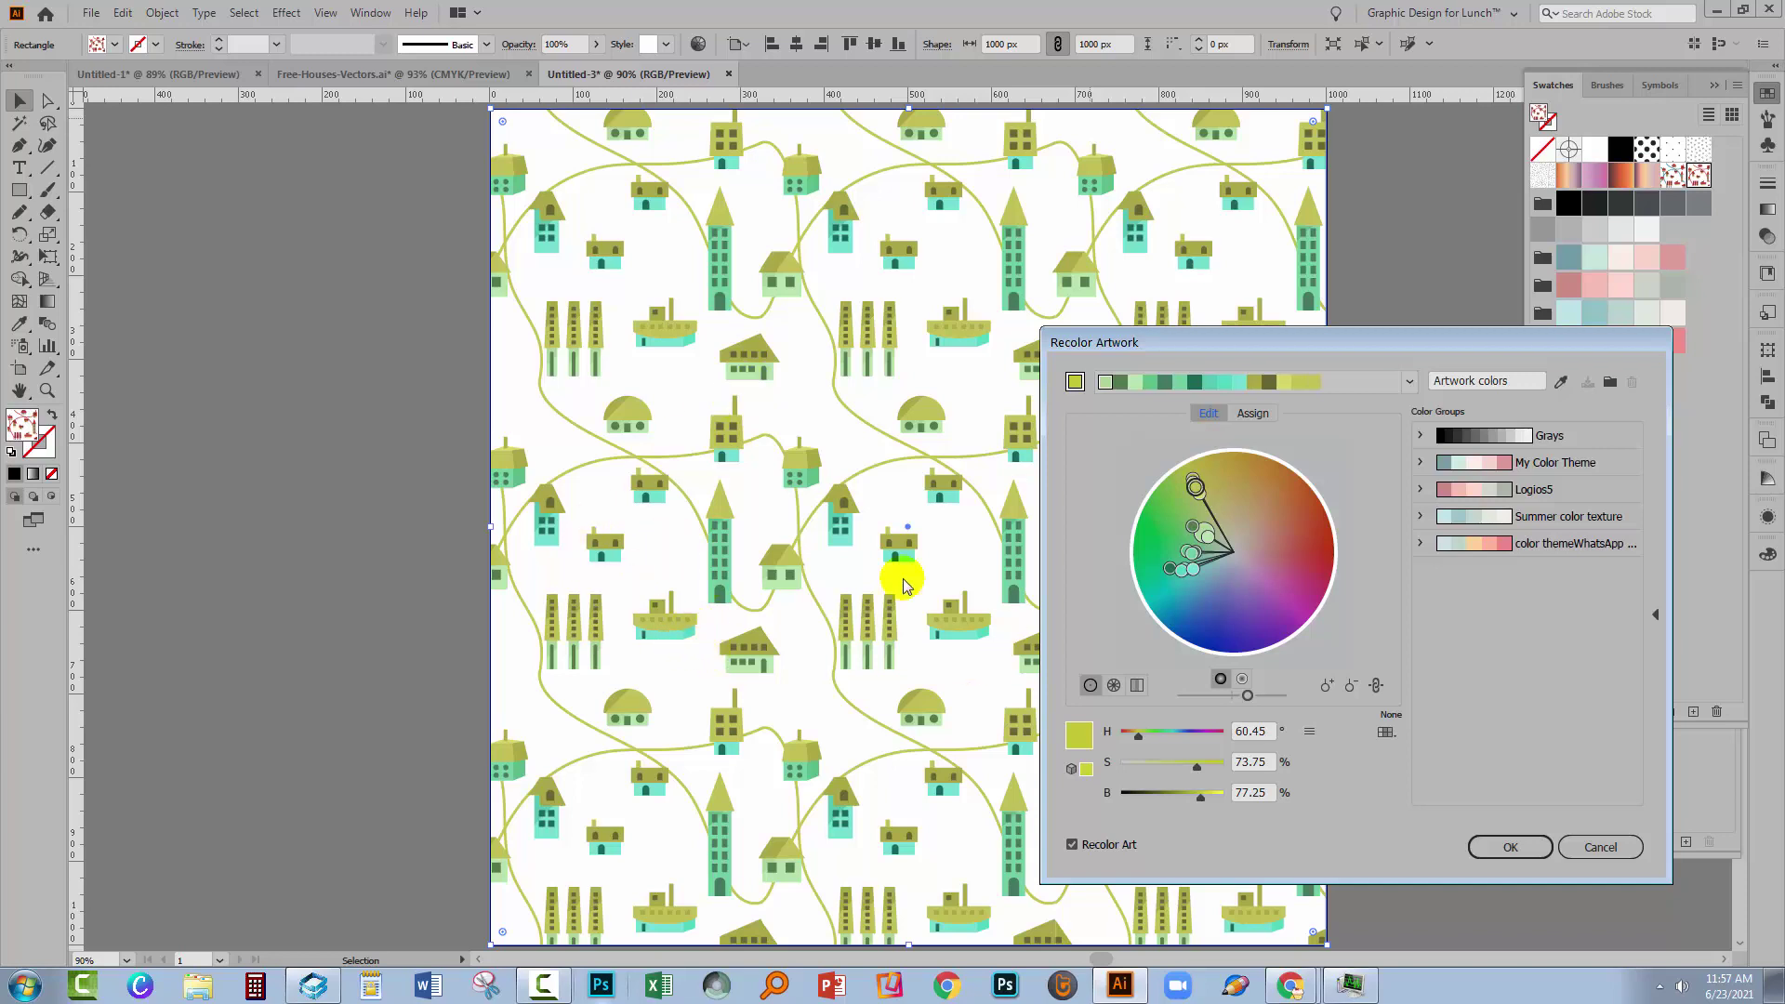
left_click(1517, 844)
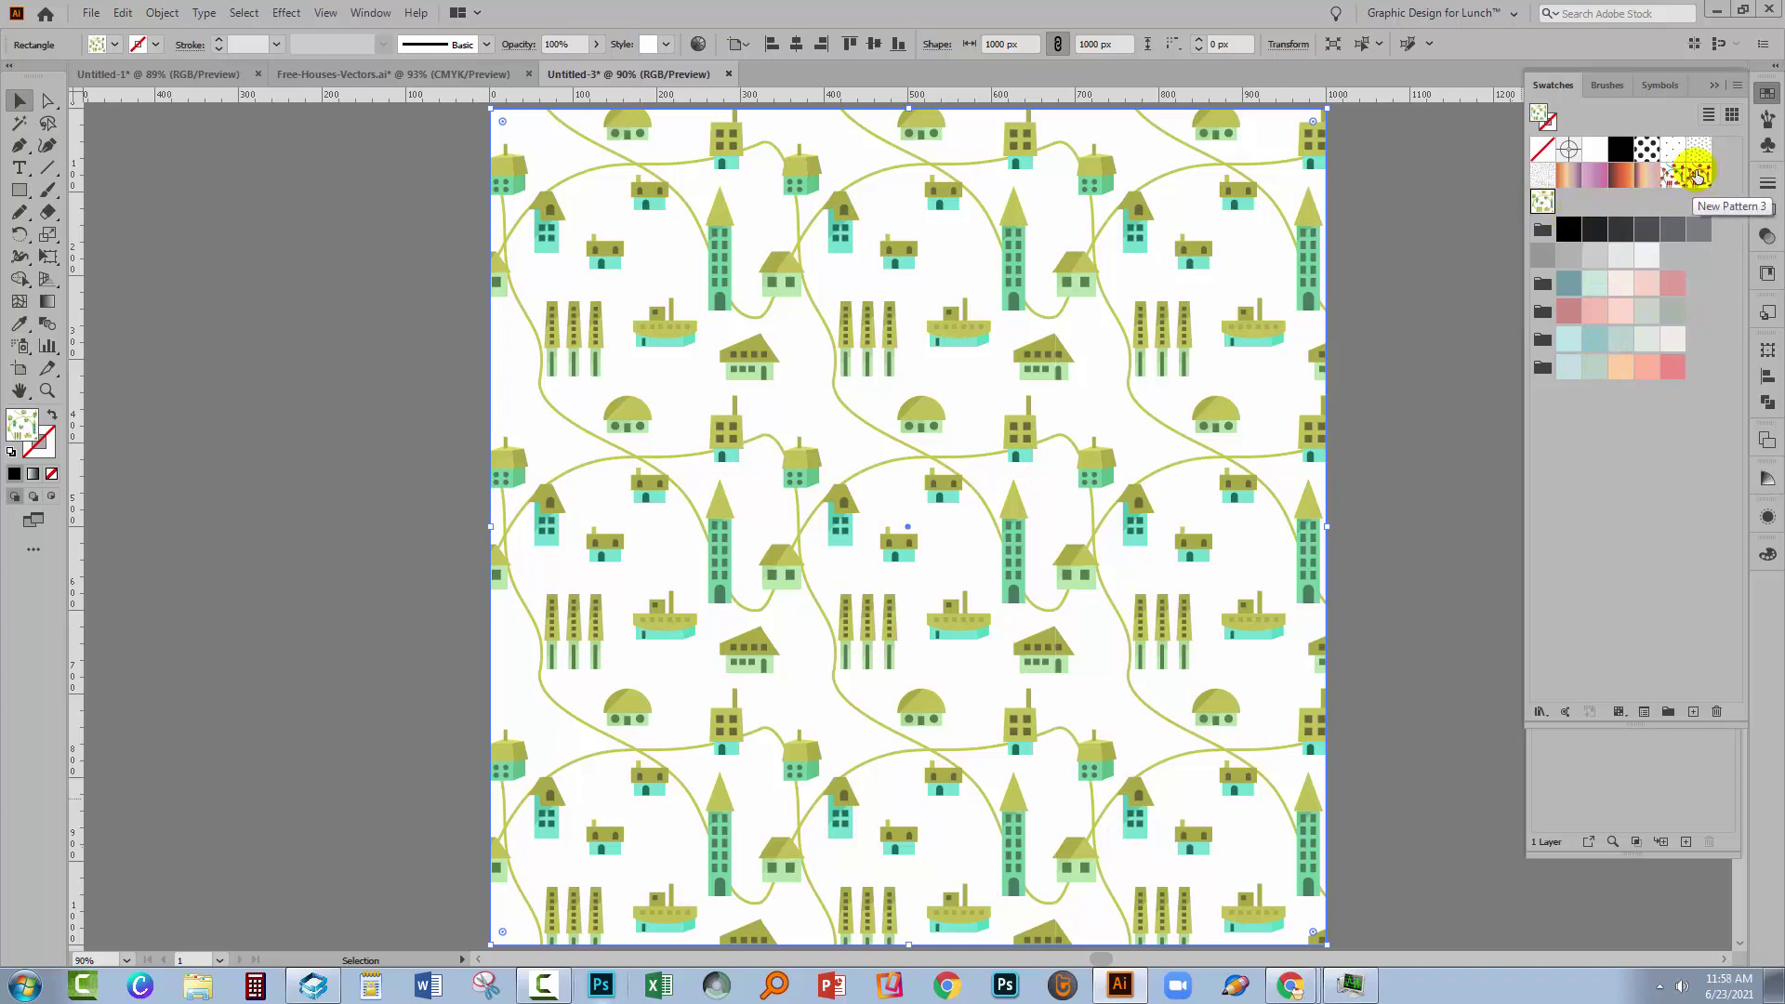
left_click(1670, 175)
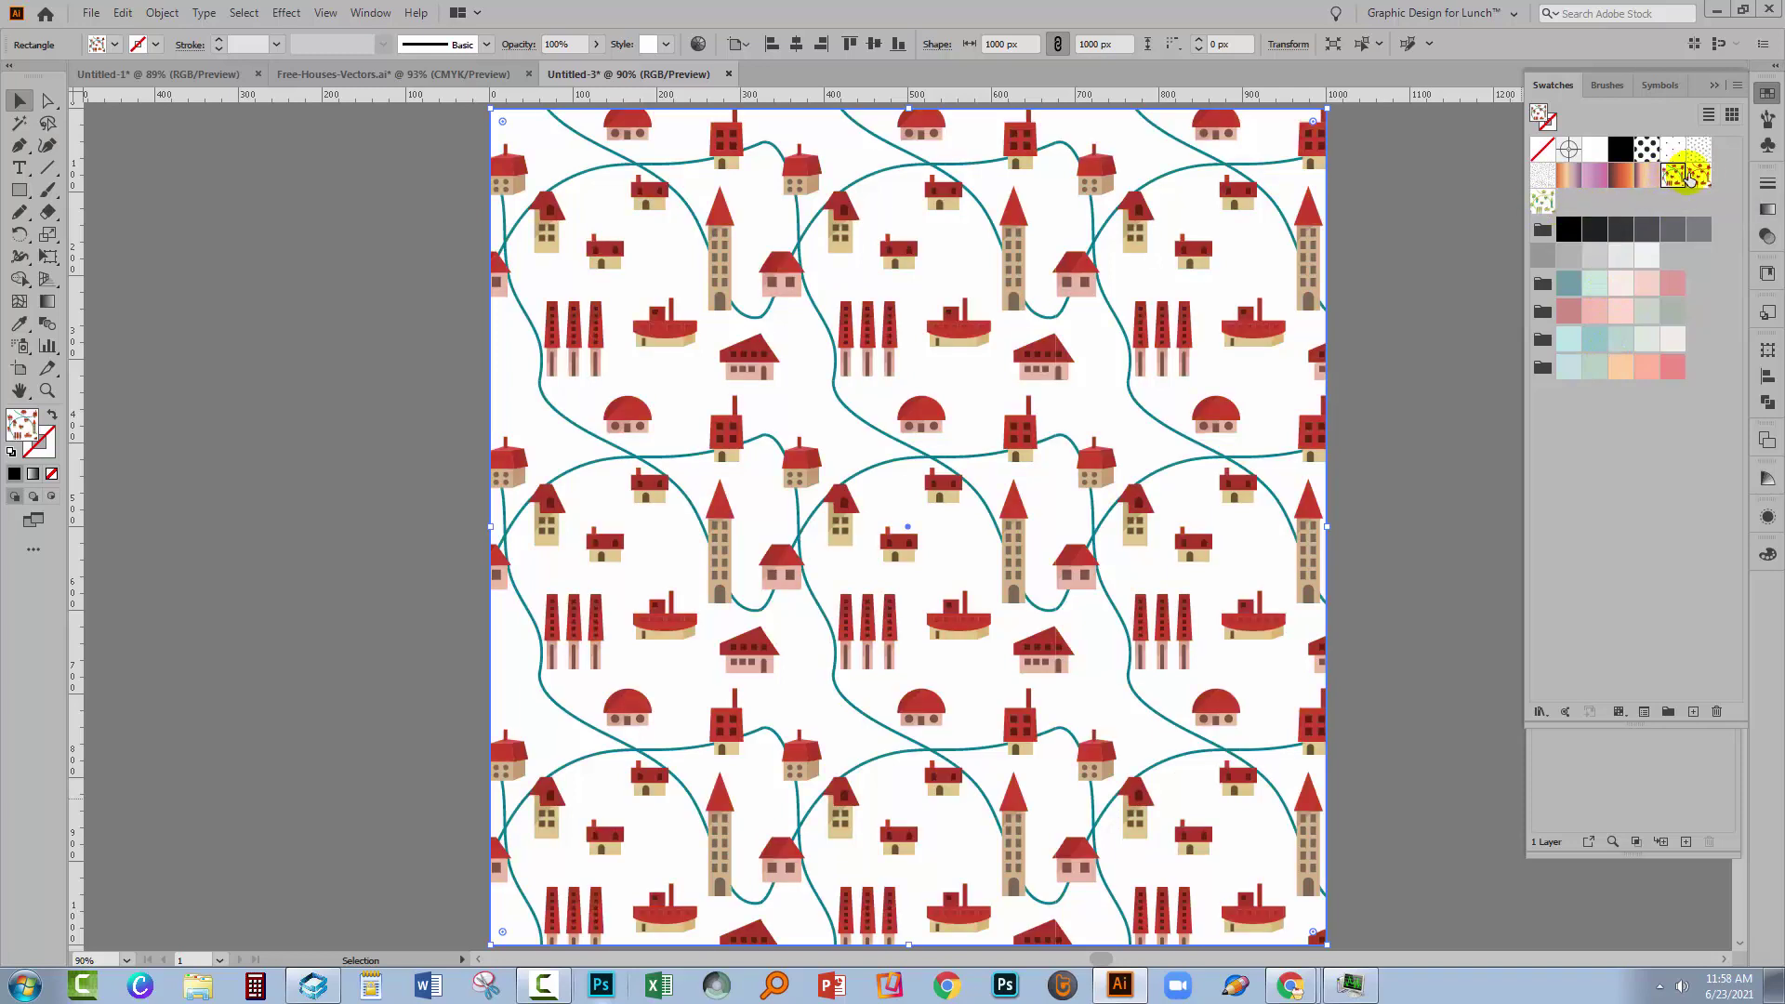
left_click(1698, 176)
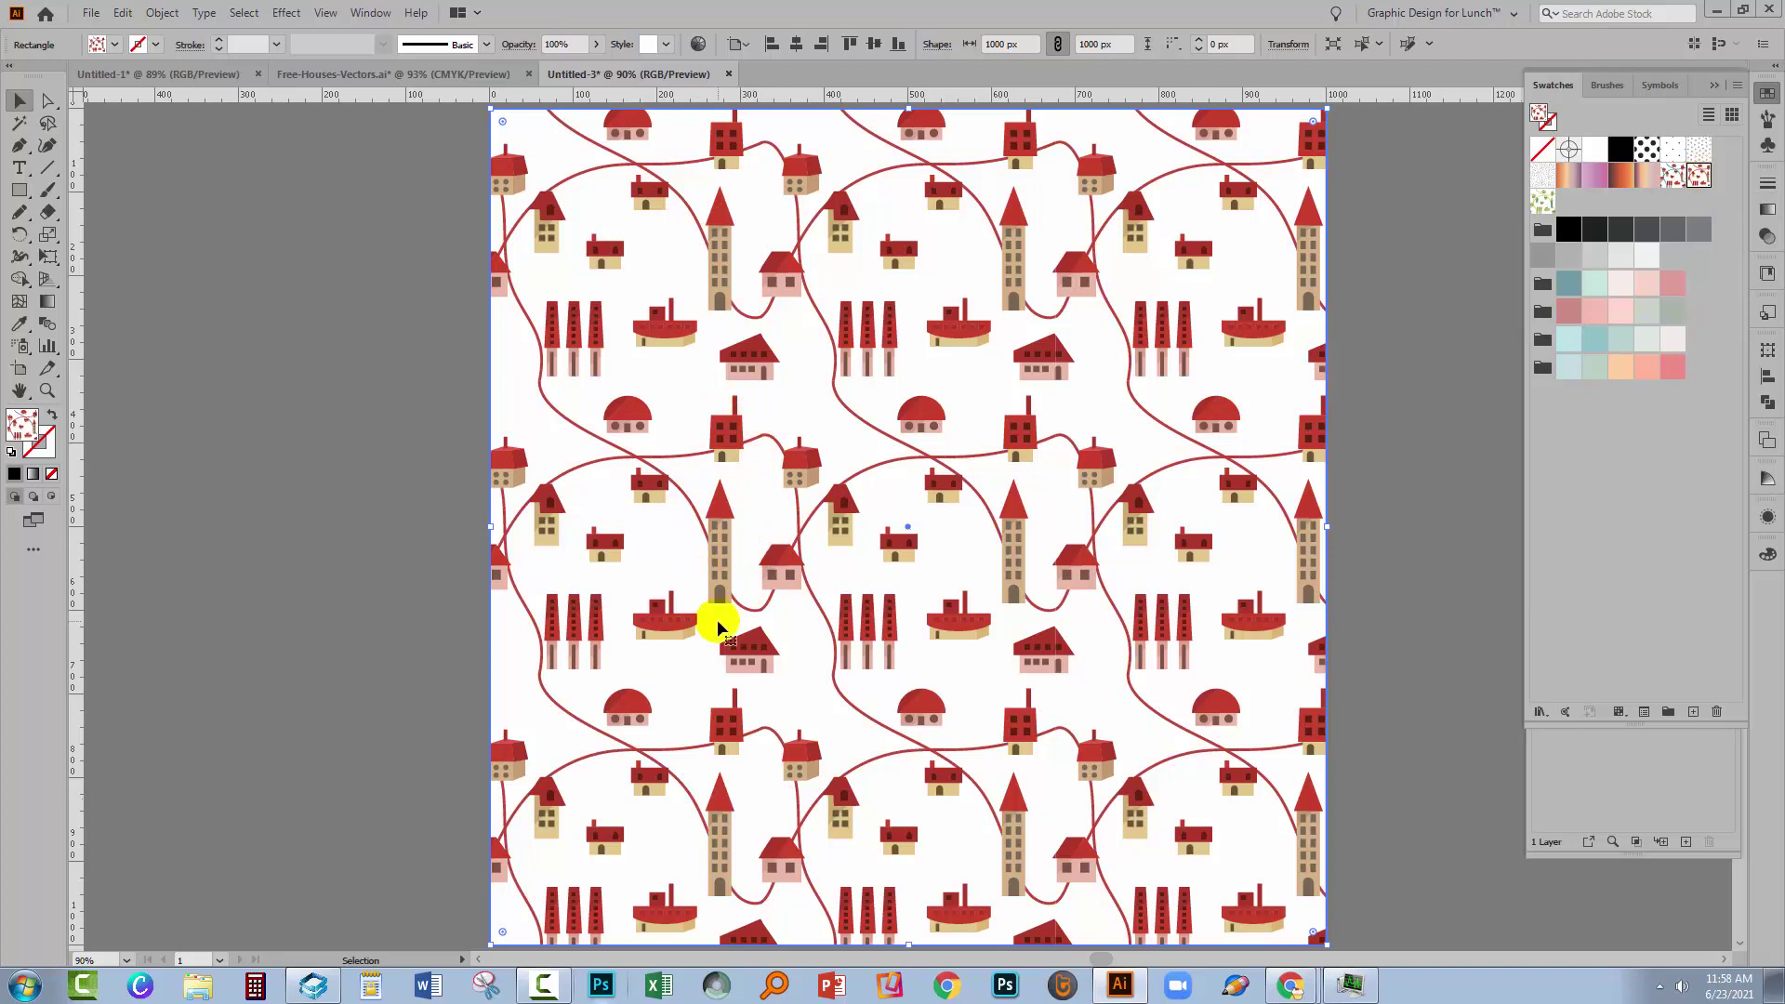
left_click(1543, 205)
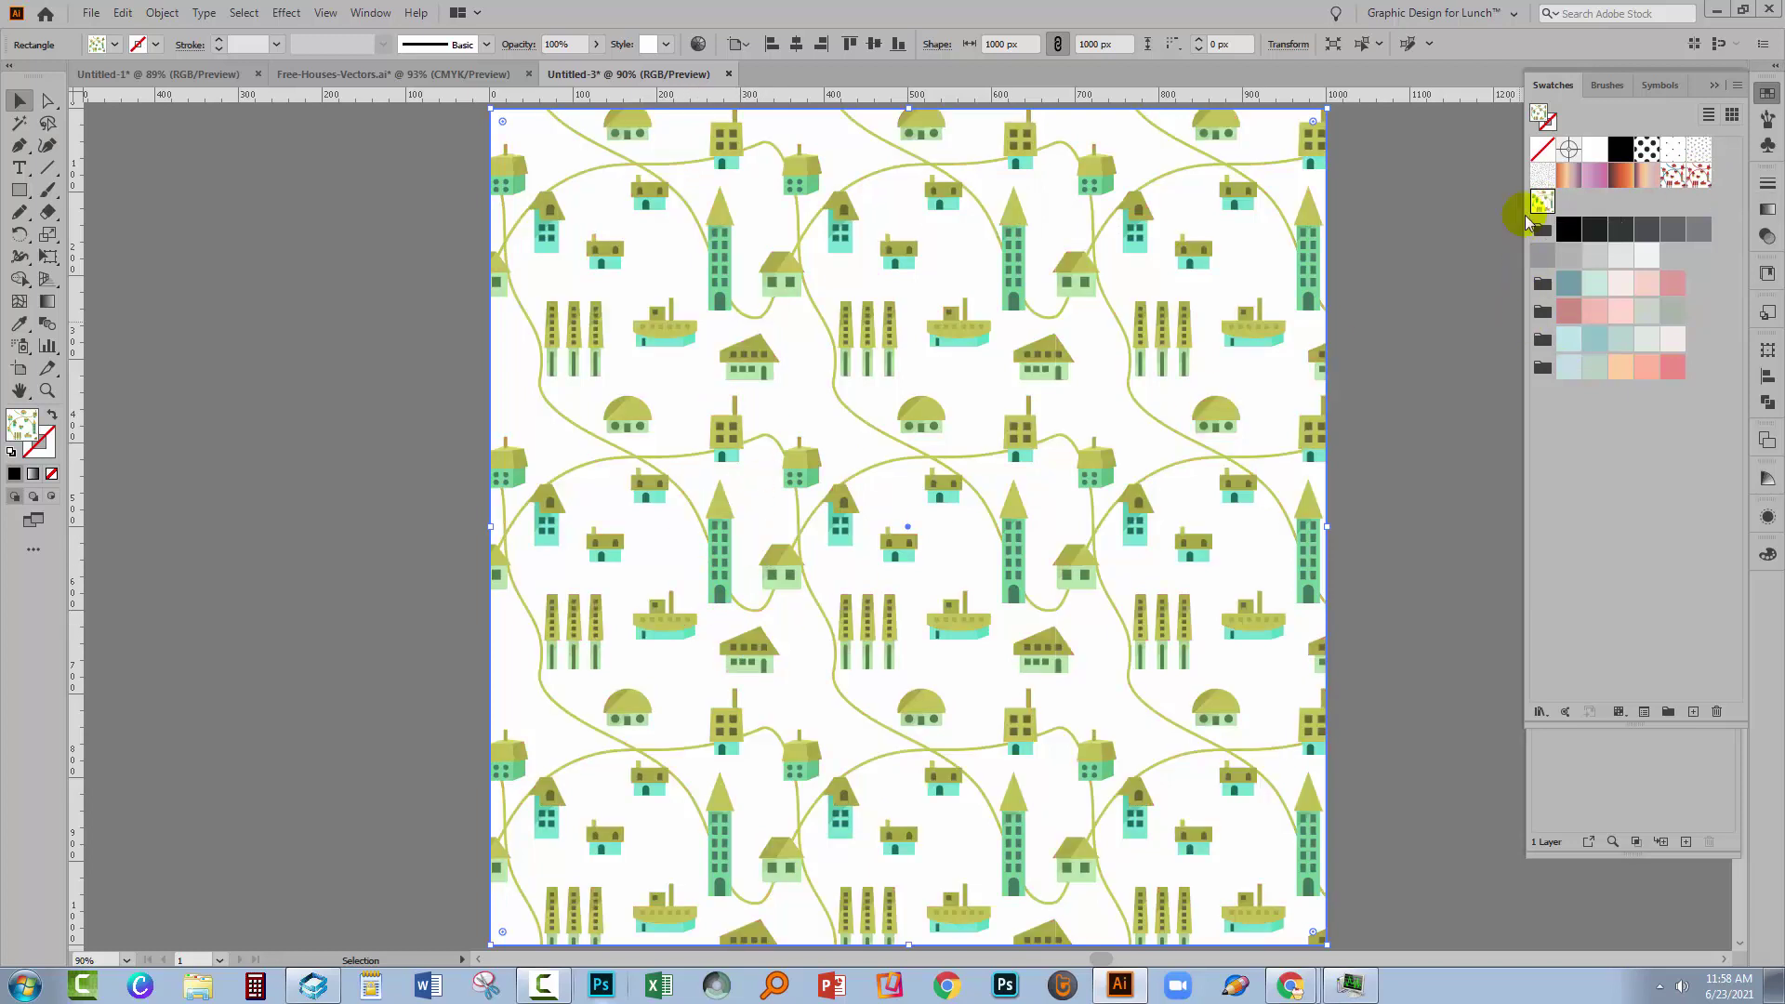